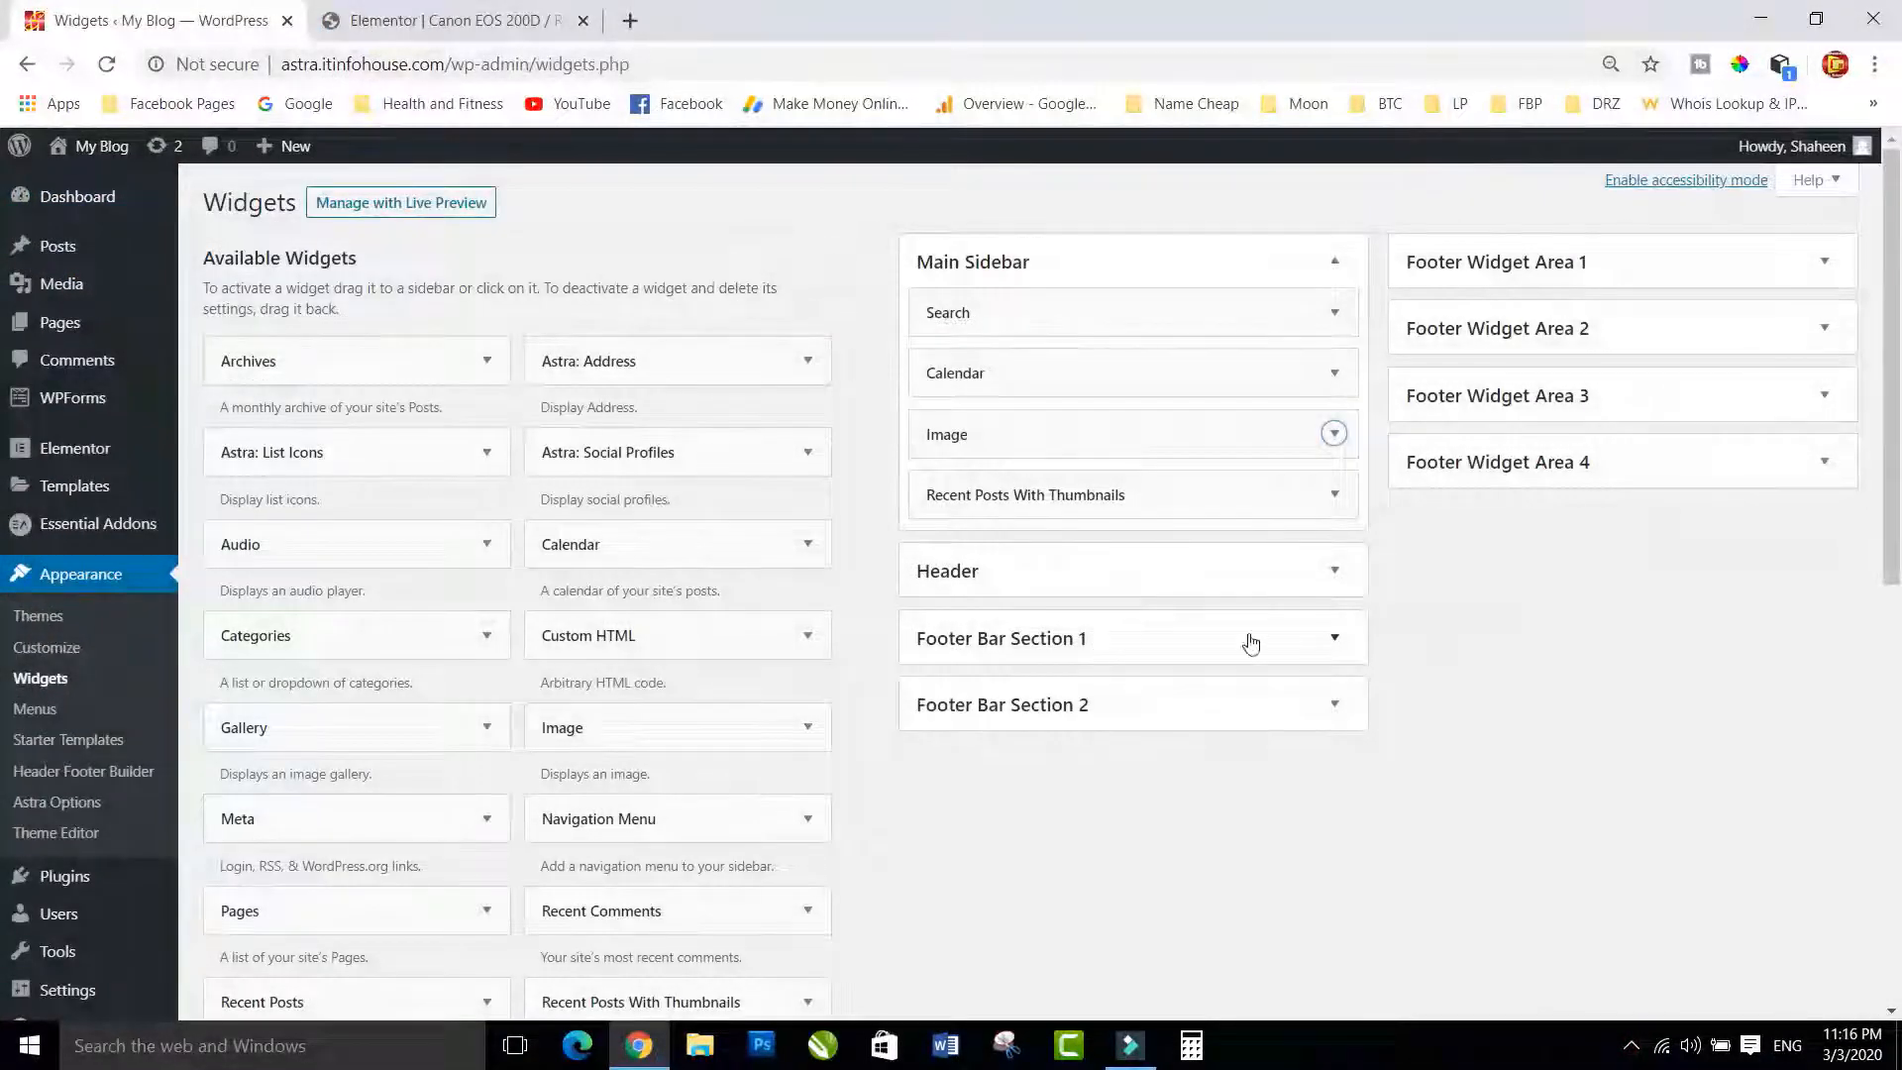
In the Elementor editor for the Canon post, set the Sidebar widget to Main Sidebar and review its contents.
{"action": "left_click", "coordinate": [451, 20]}
{"action": "left_click", "coordinate": [302, 321]}
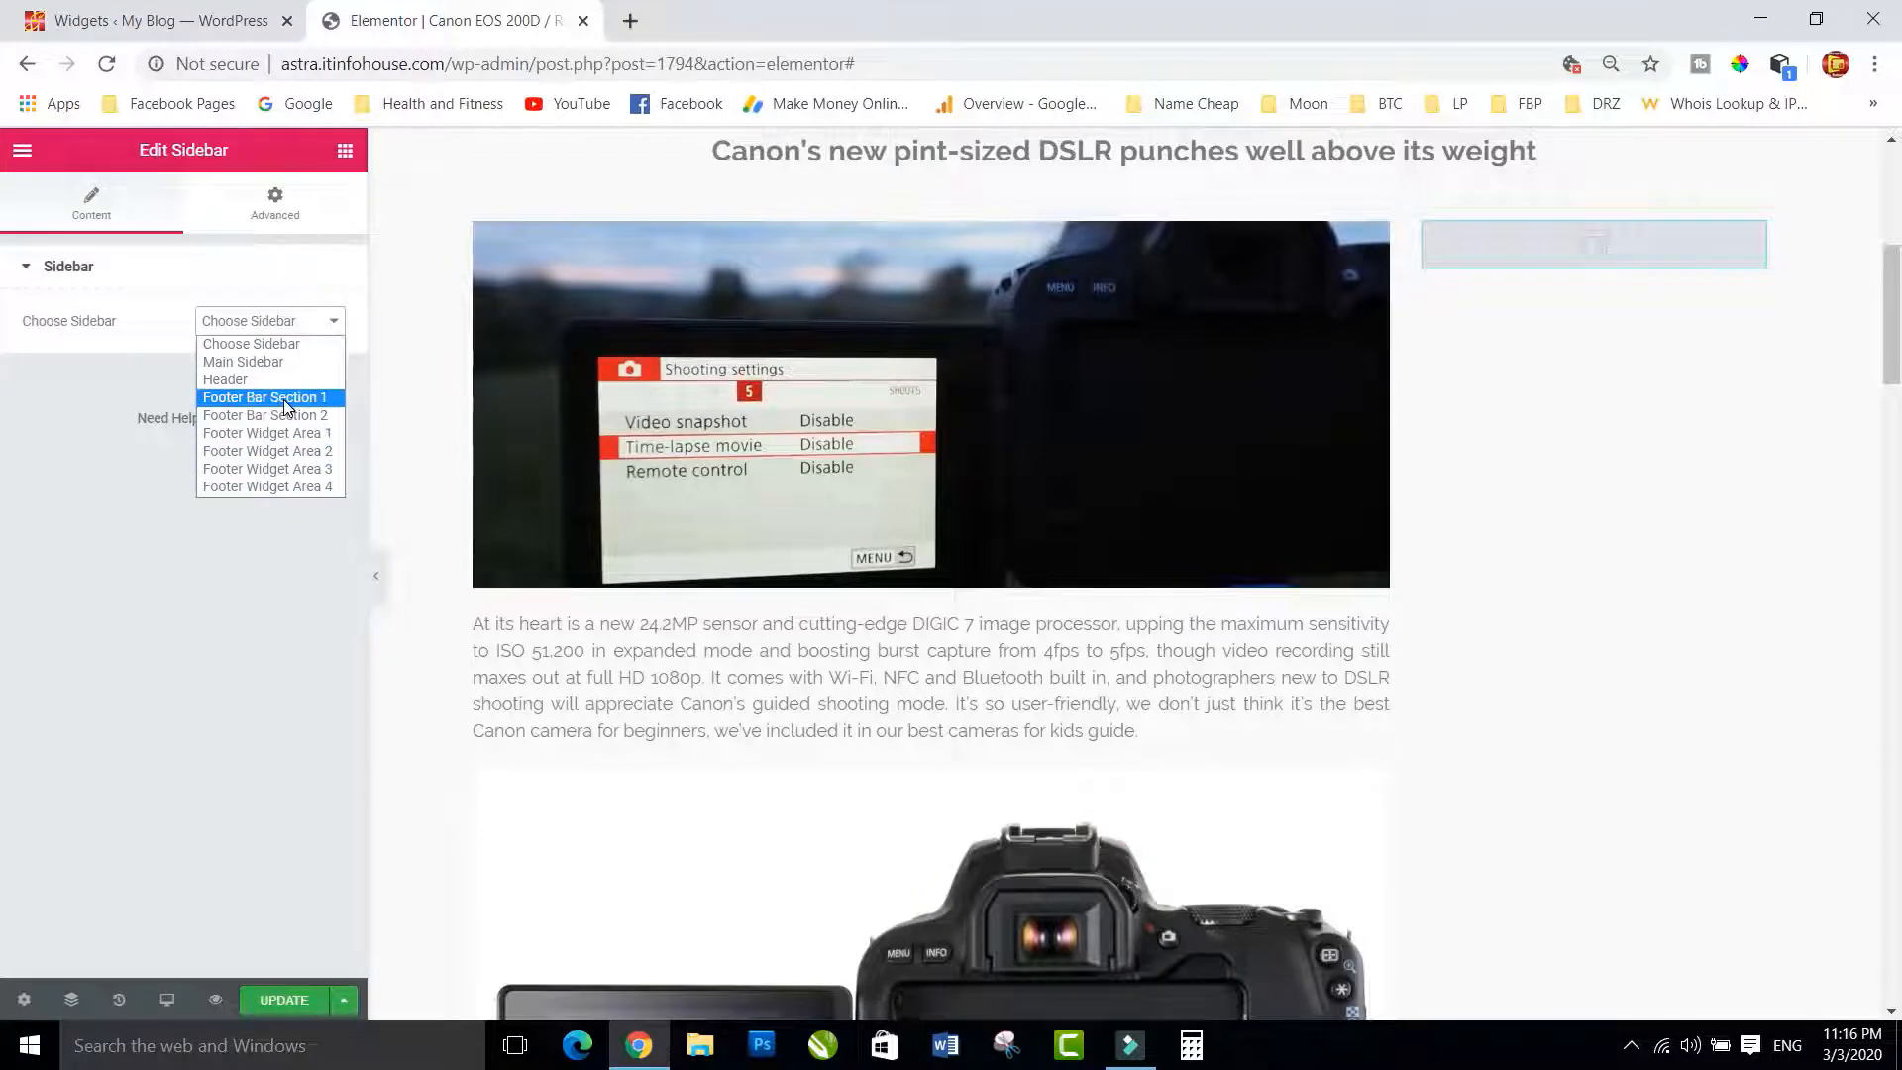
{"action": "left_click", "coordinate": [265, 362]}
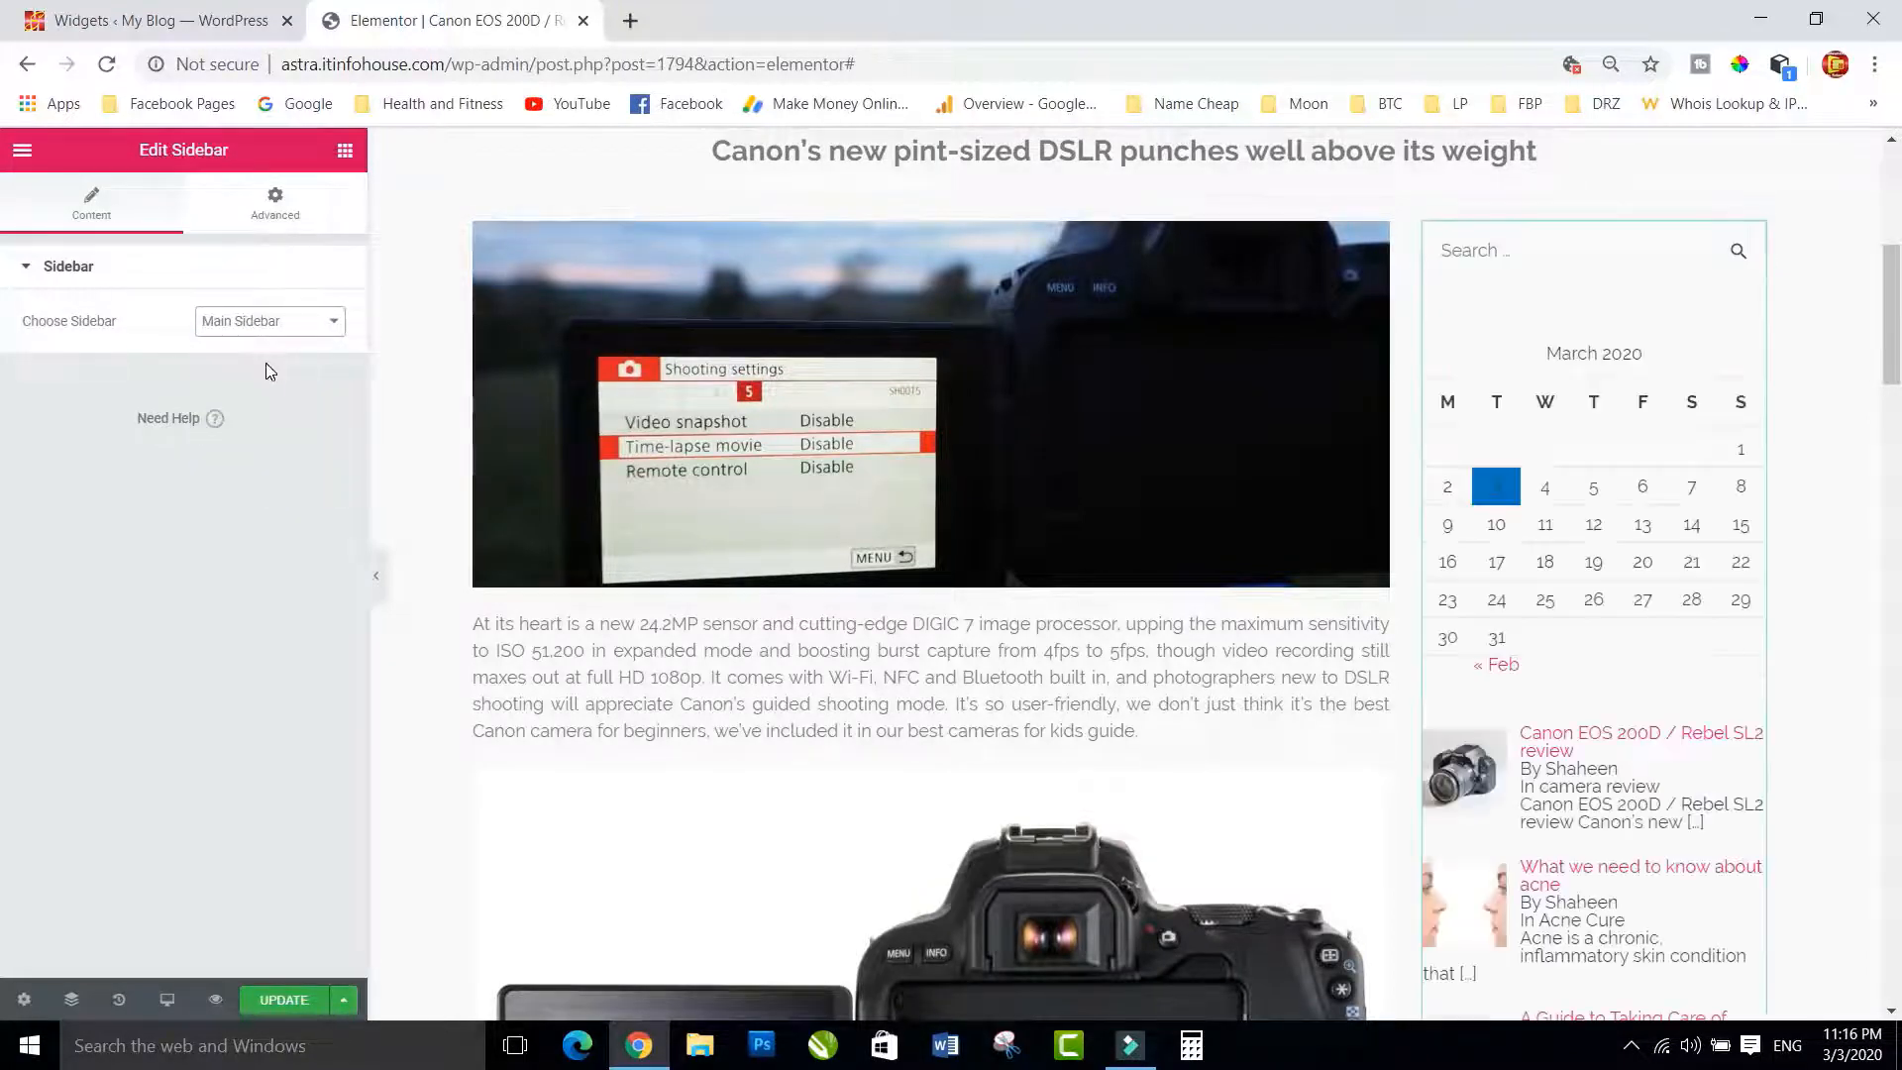
{"action": "scroll", "coordinate": [1635, 312], "scroll_direction": "down", "scroll_amount": 5}
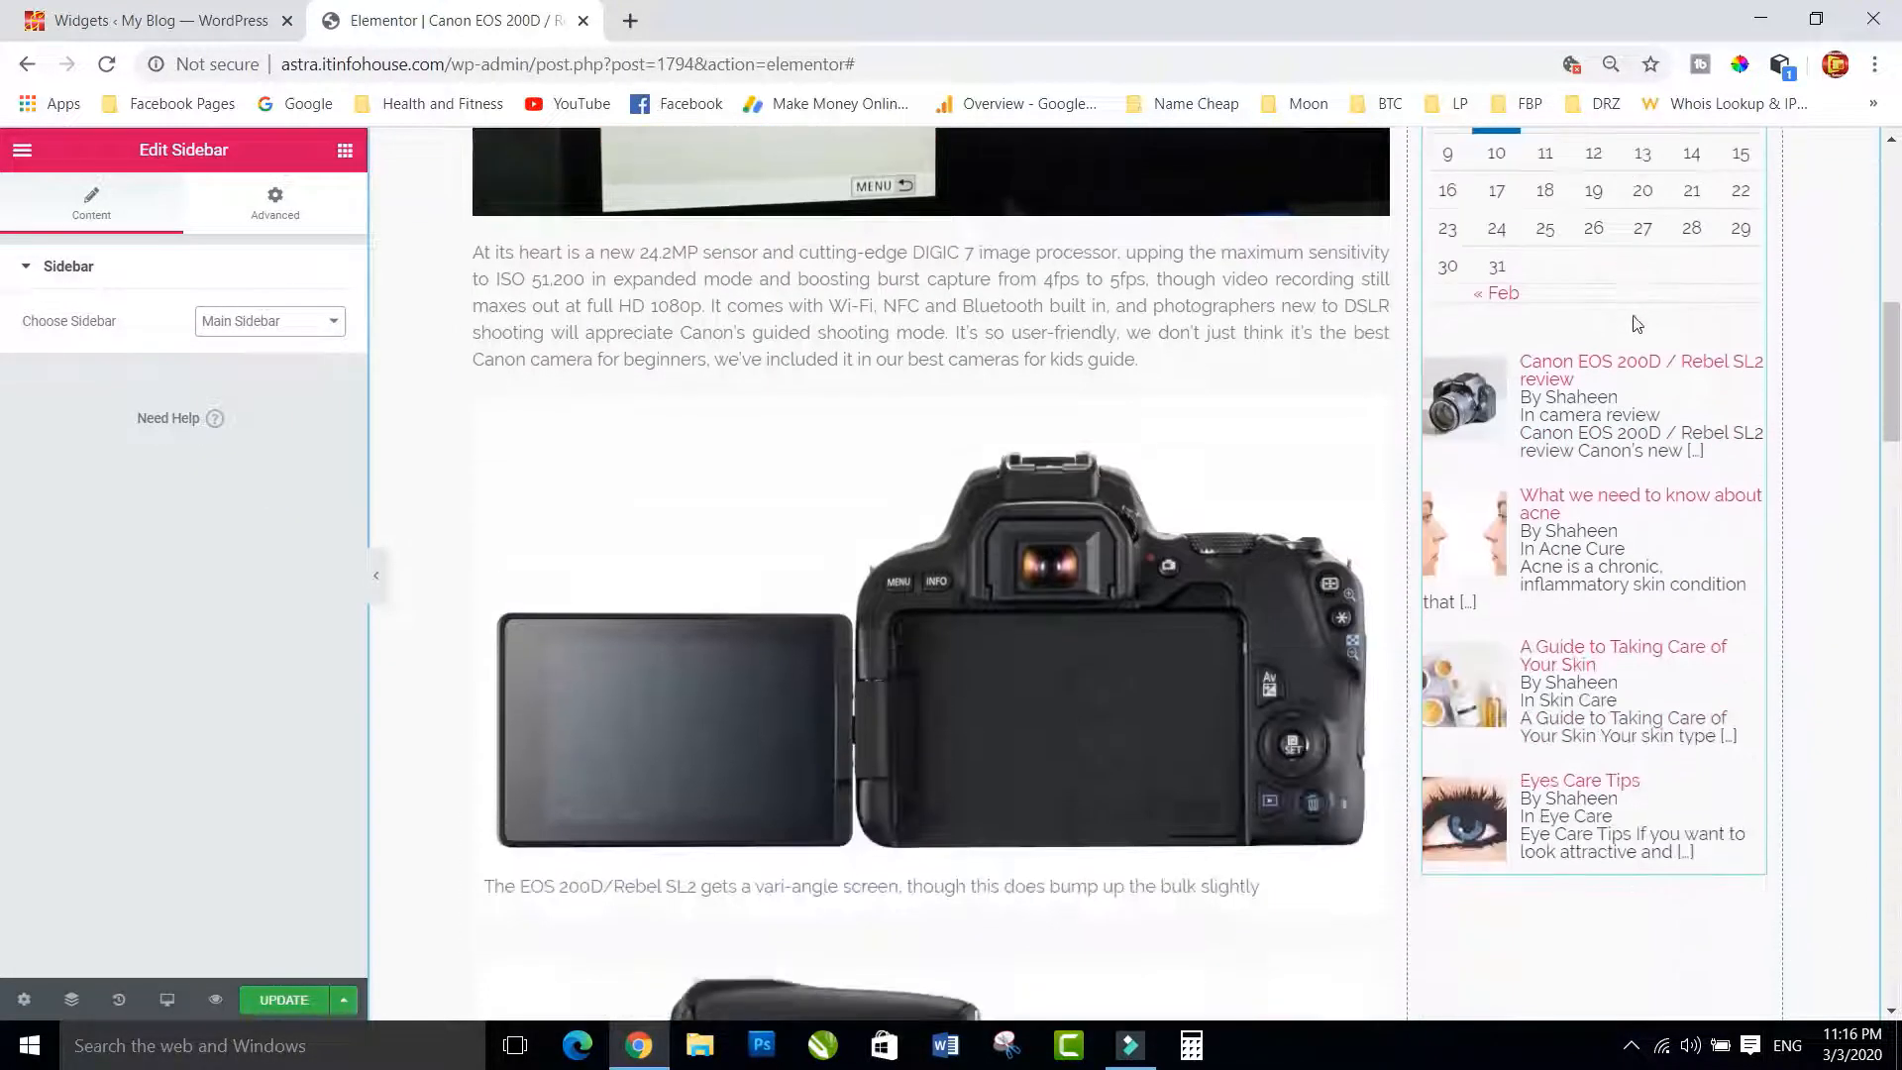
{"action": "scroll", "coordinate": [1635, 317], "scroll_direction": "up", "scroll_amount": 5}
{"action": "left_click", "coordinate": [1559, 253]}
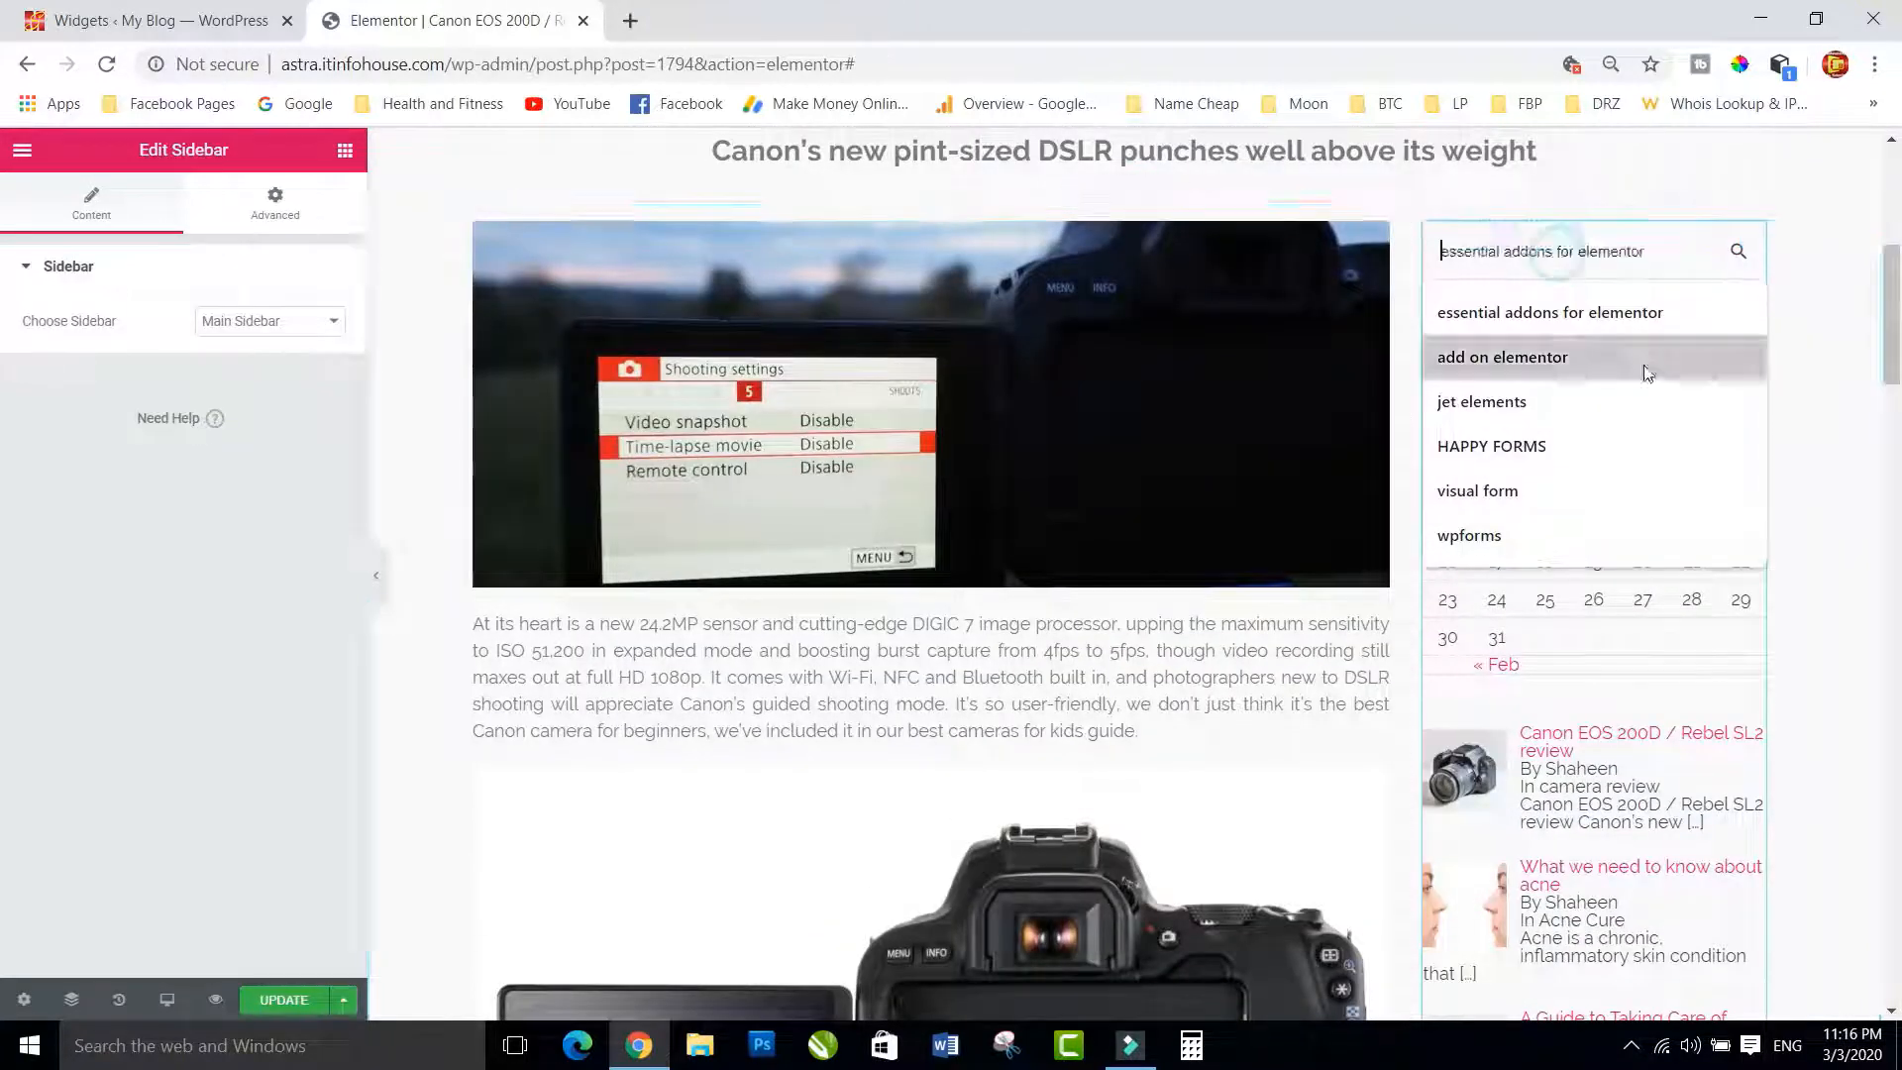
{"action": "left_click", "coordinate": [1404, 426]}
{"action": "scroll", "coordinate": [1552, 758], "scroll_direction": "down", "scroll_amount": 3}
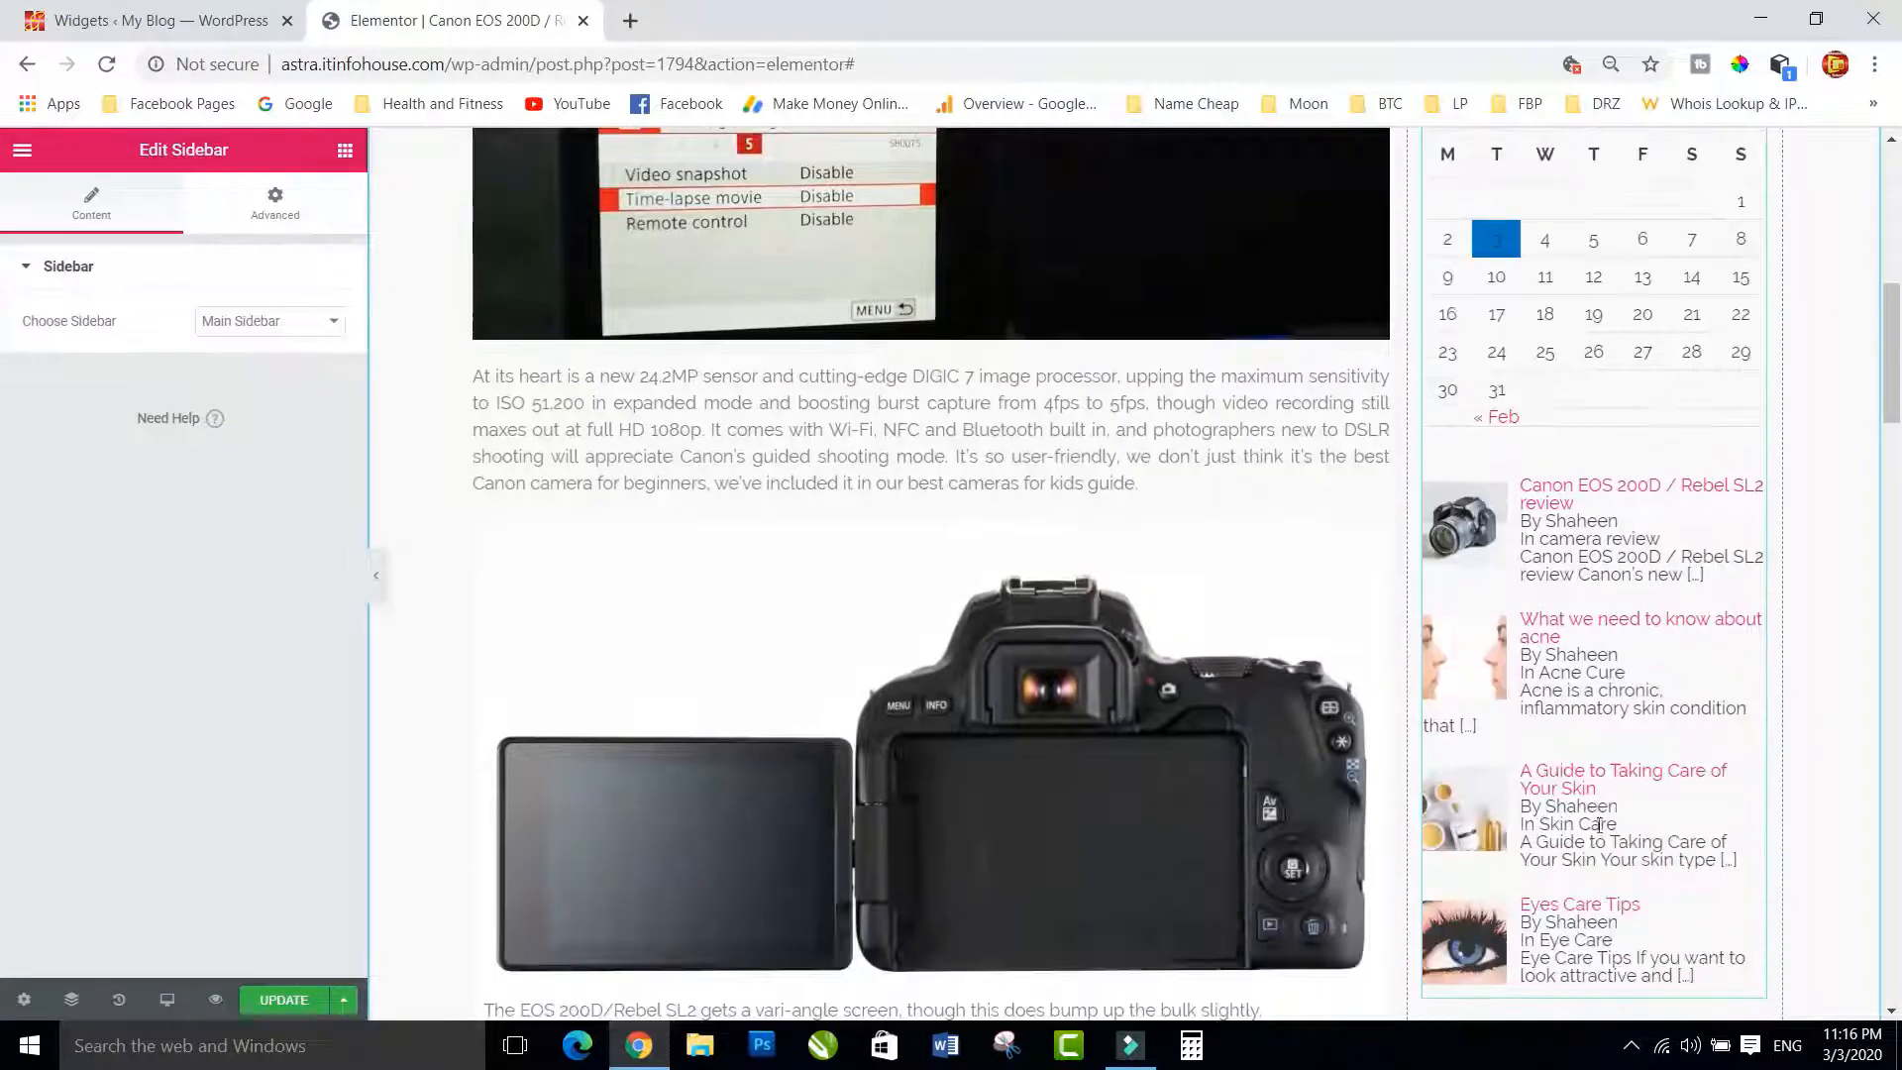
{"action": "scroll", "coordinate": [1552, 615], "scroll_direction": "up", "scroll_amount": 7}
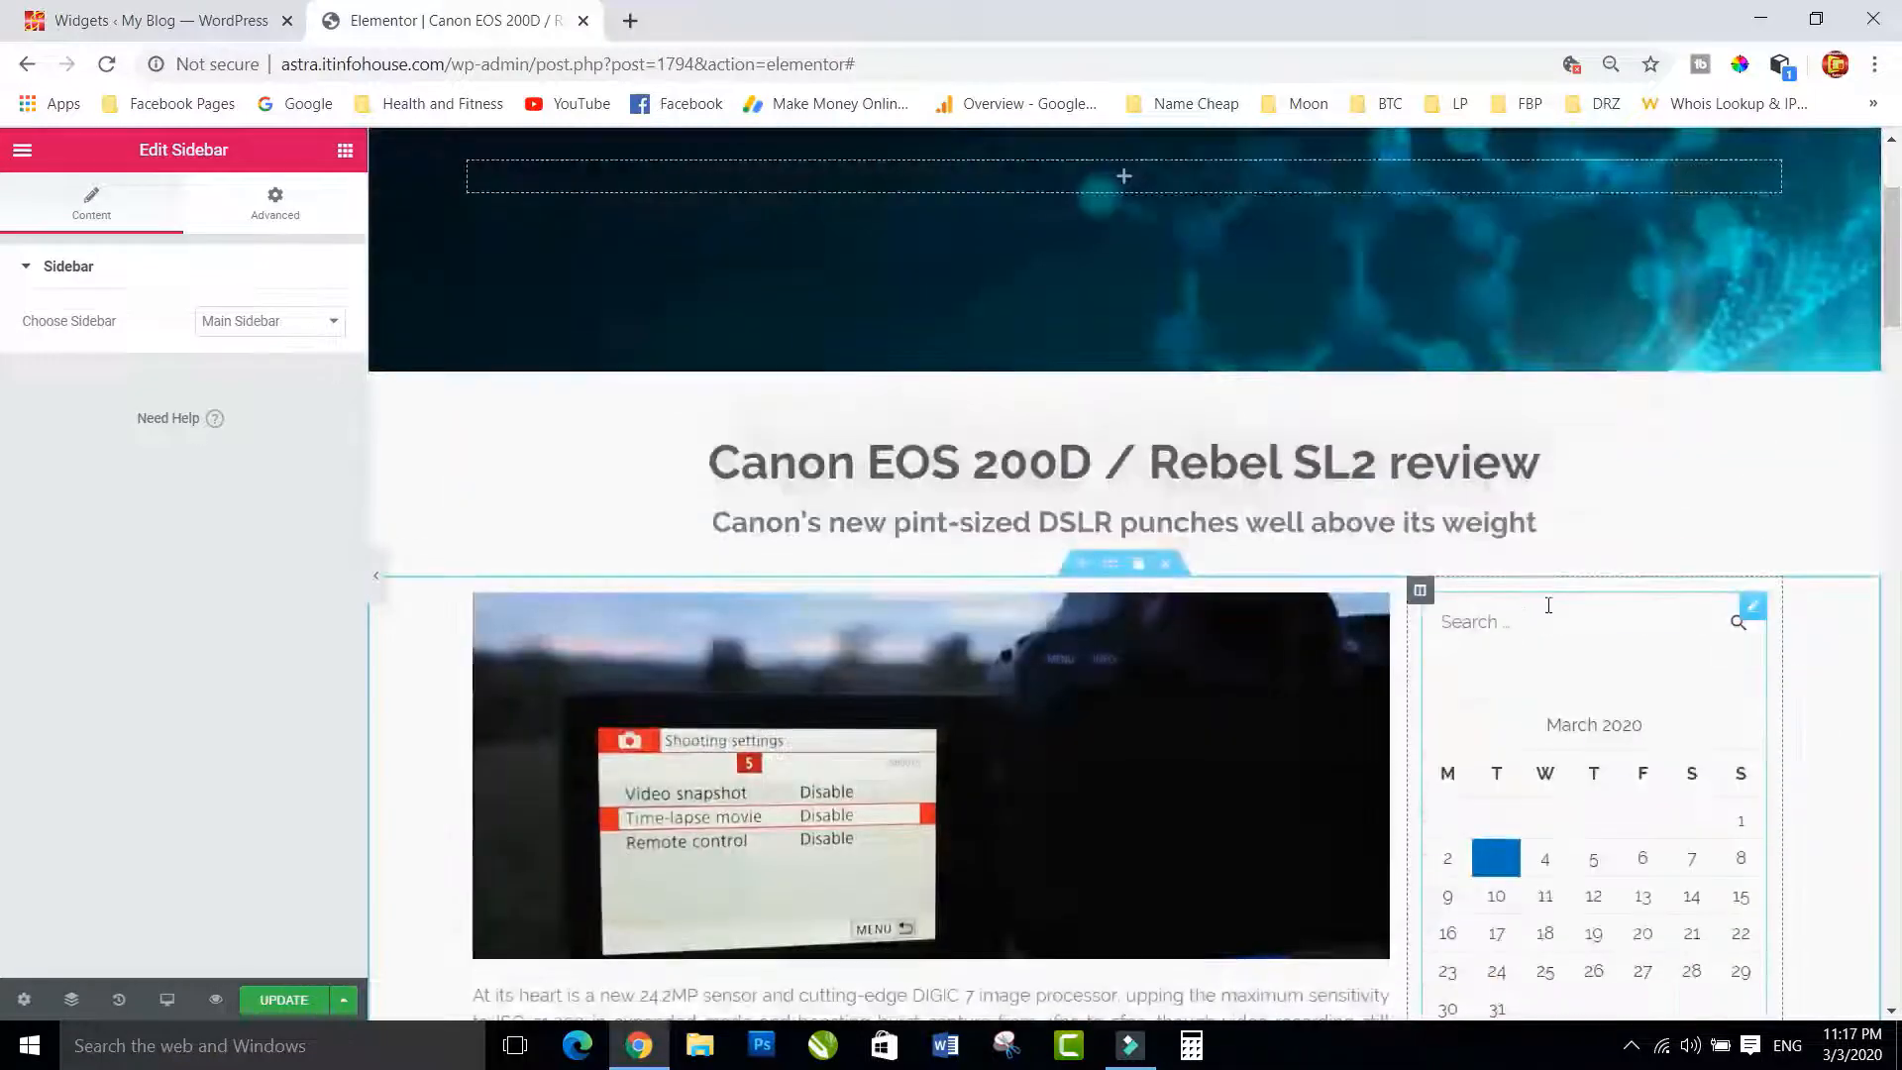
On the WordPress Widgets page, add the first media library portrait to the Main Sidebar's Image widget and save it.
{"action": "left_click", "coordinate": [159, 21]}
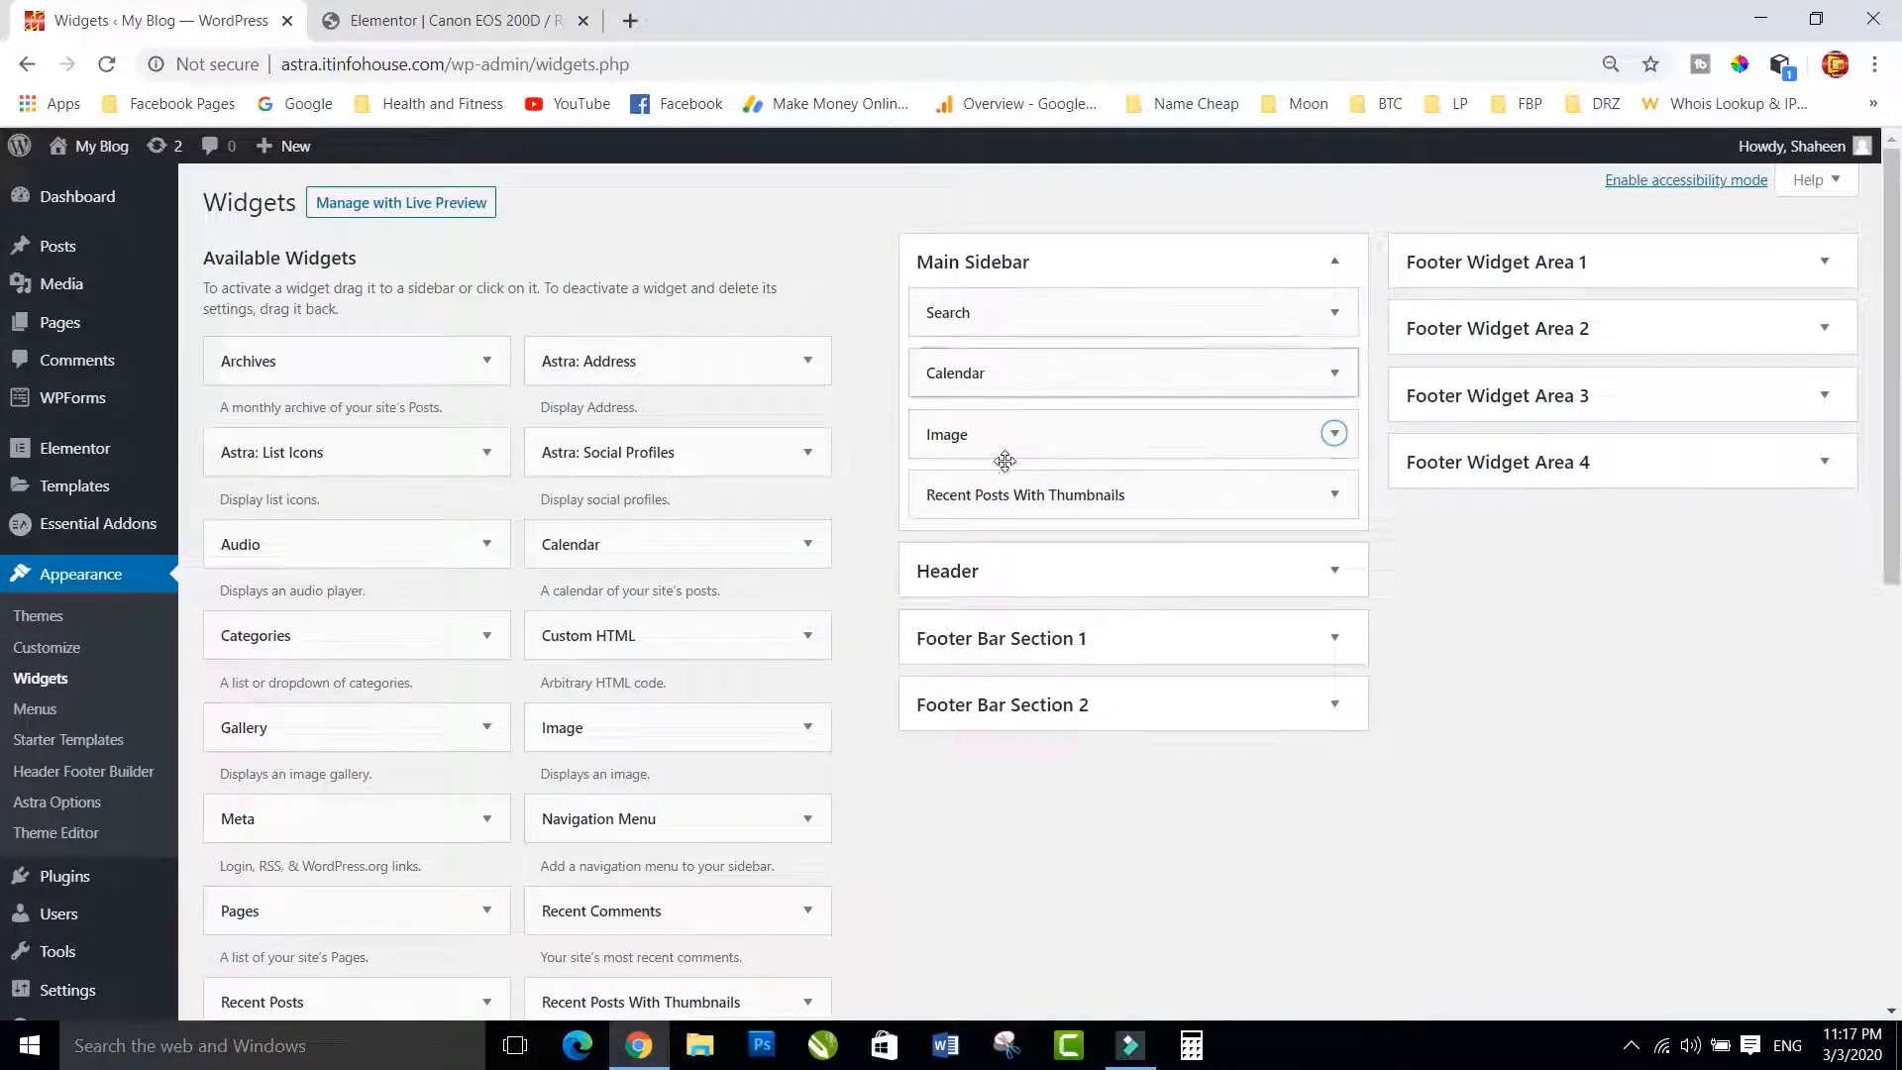
{"action": "left_click", "coordinate": [1334, 433]}
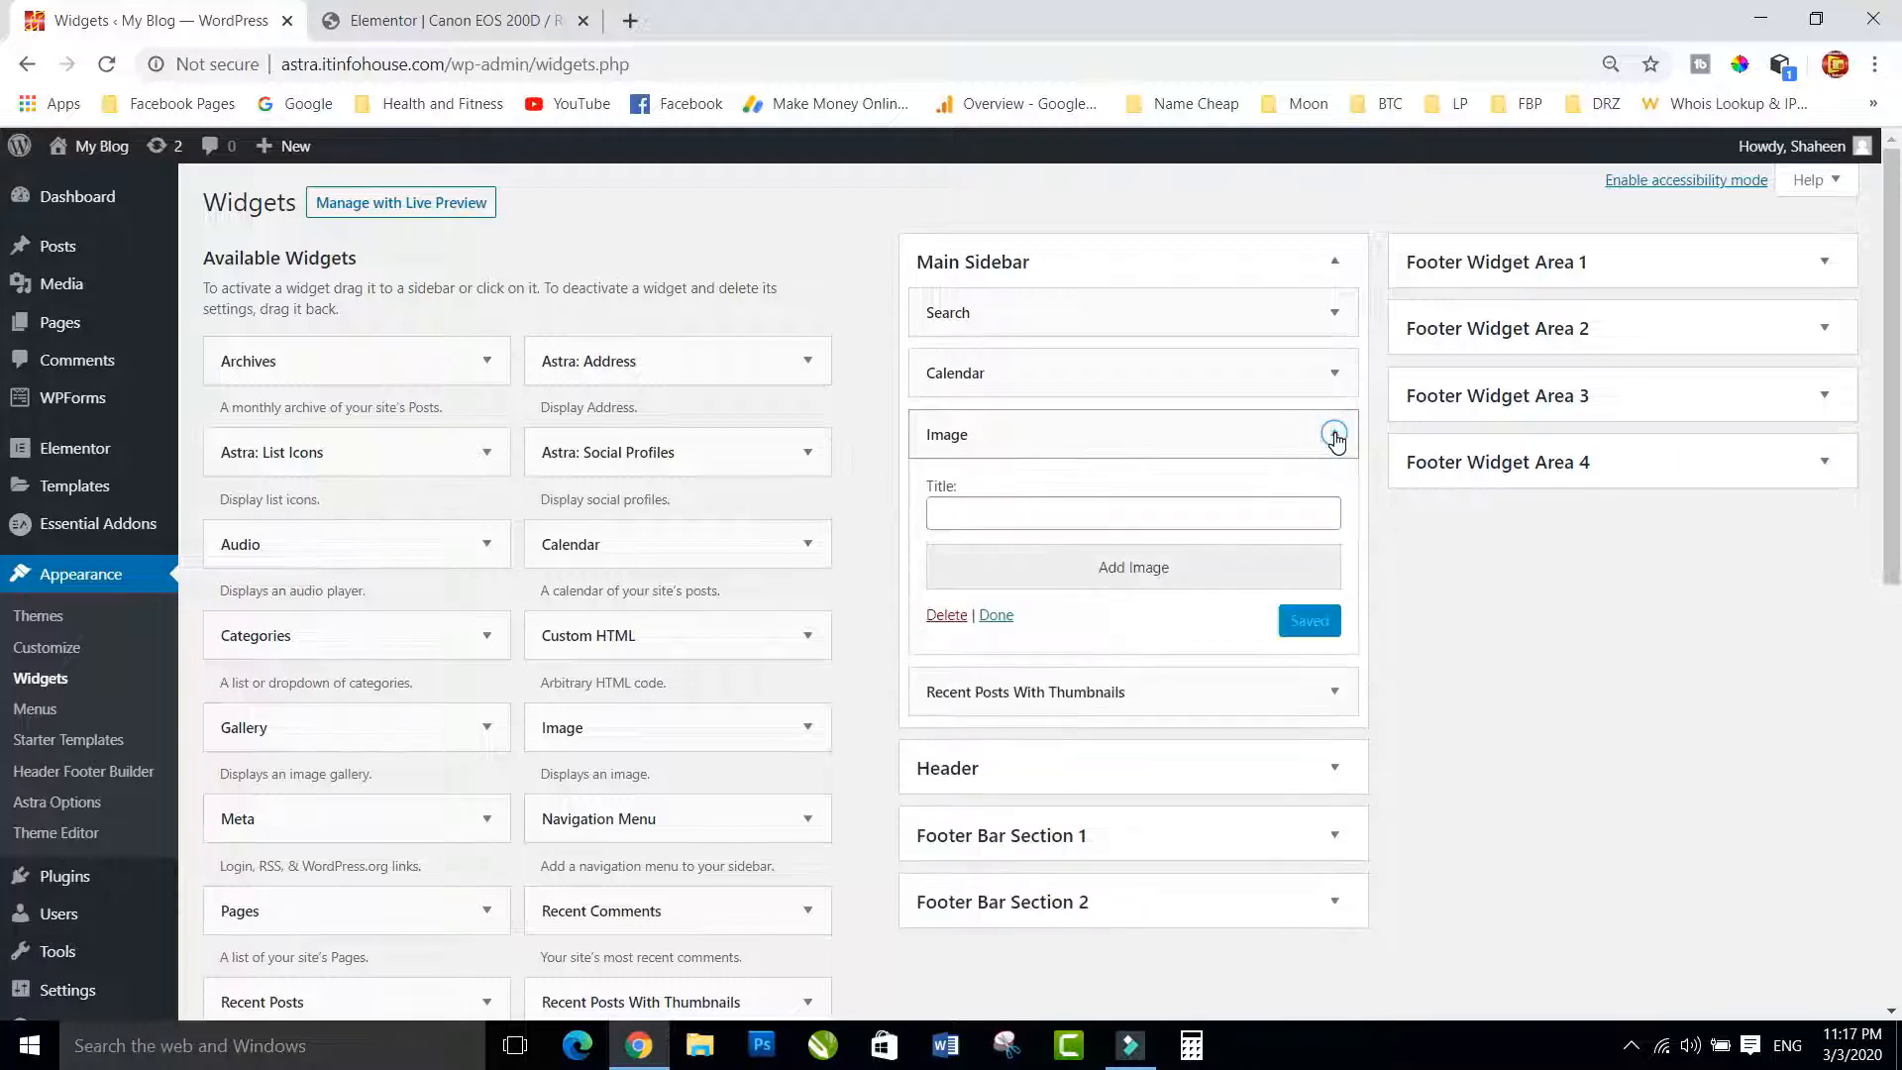
{"action": "left_click", "coordinate": [1145, 573]}
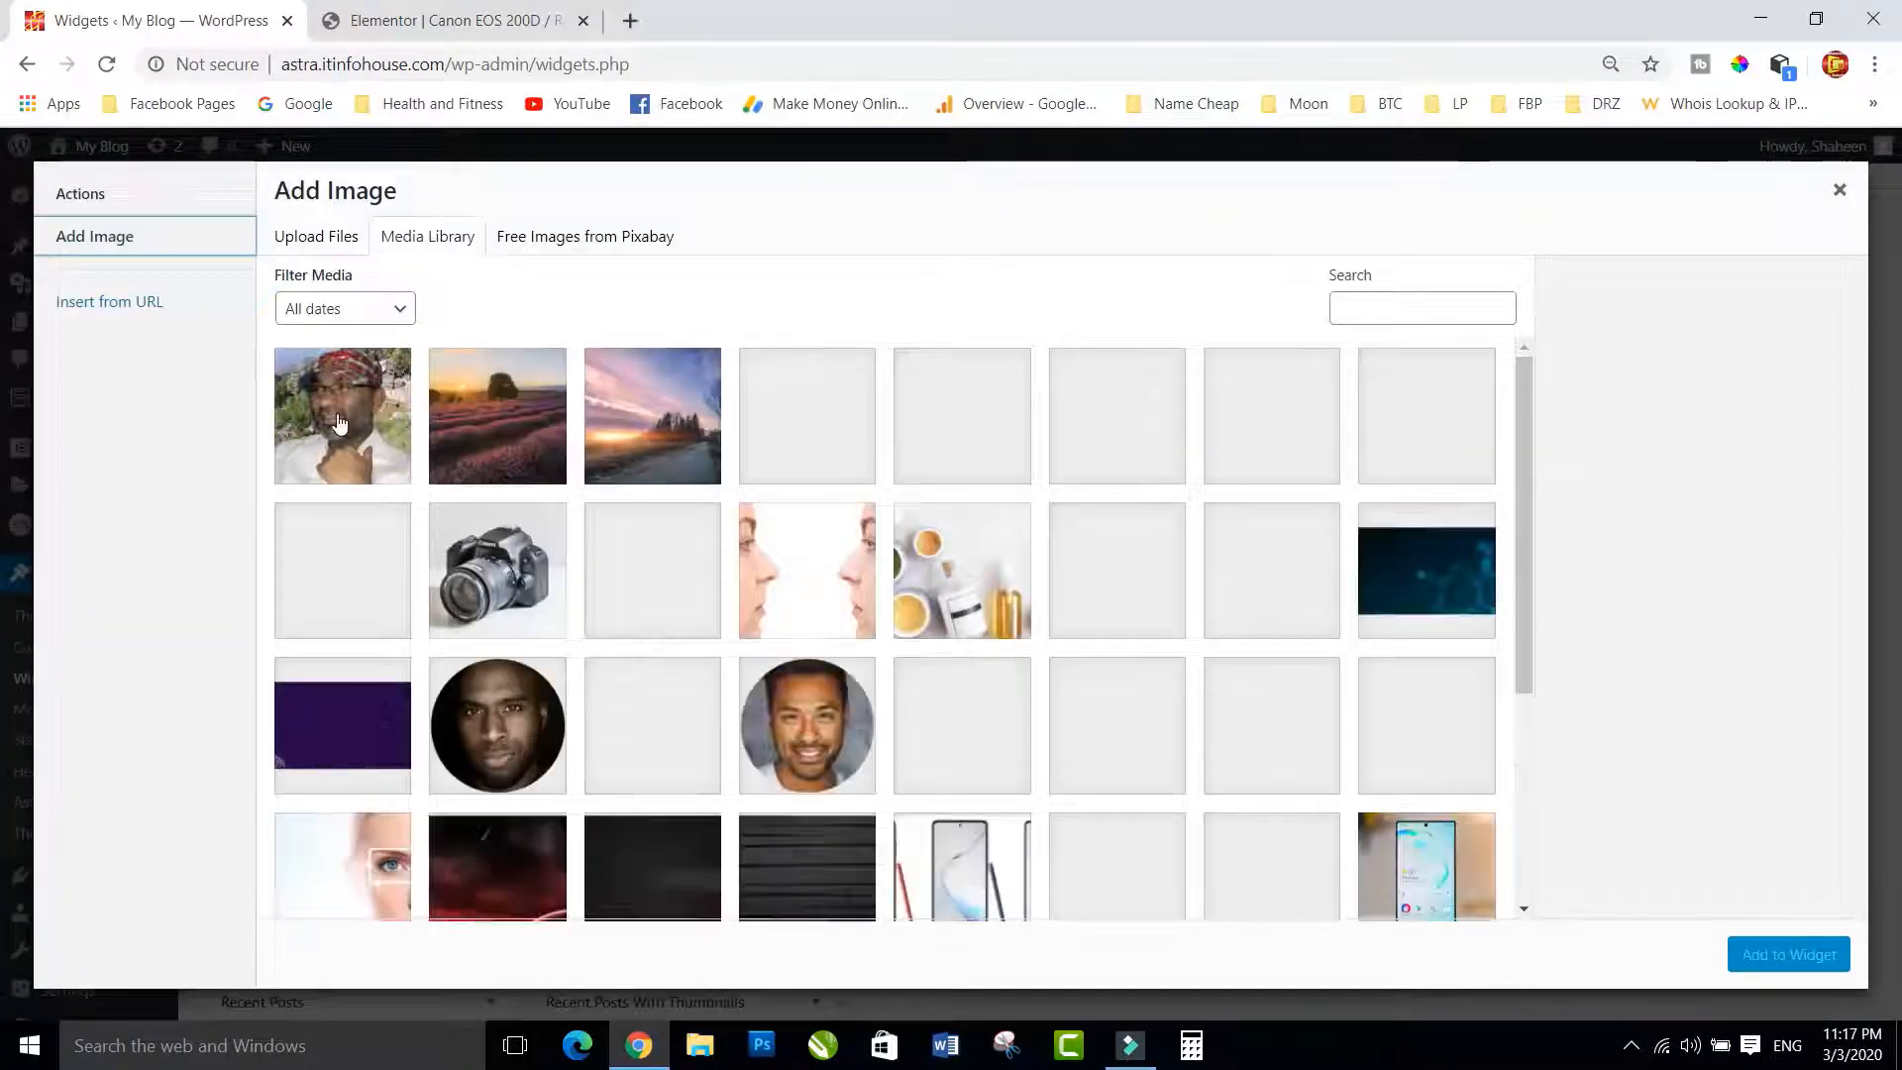
{"action": "left_click", "coordinate": [1789, 954]}
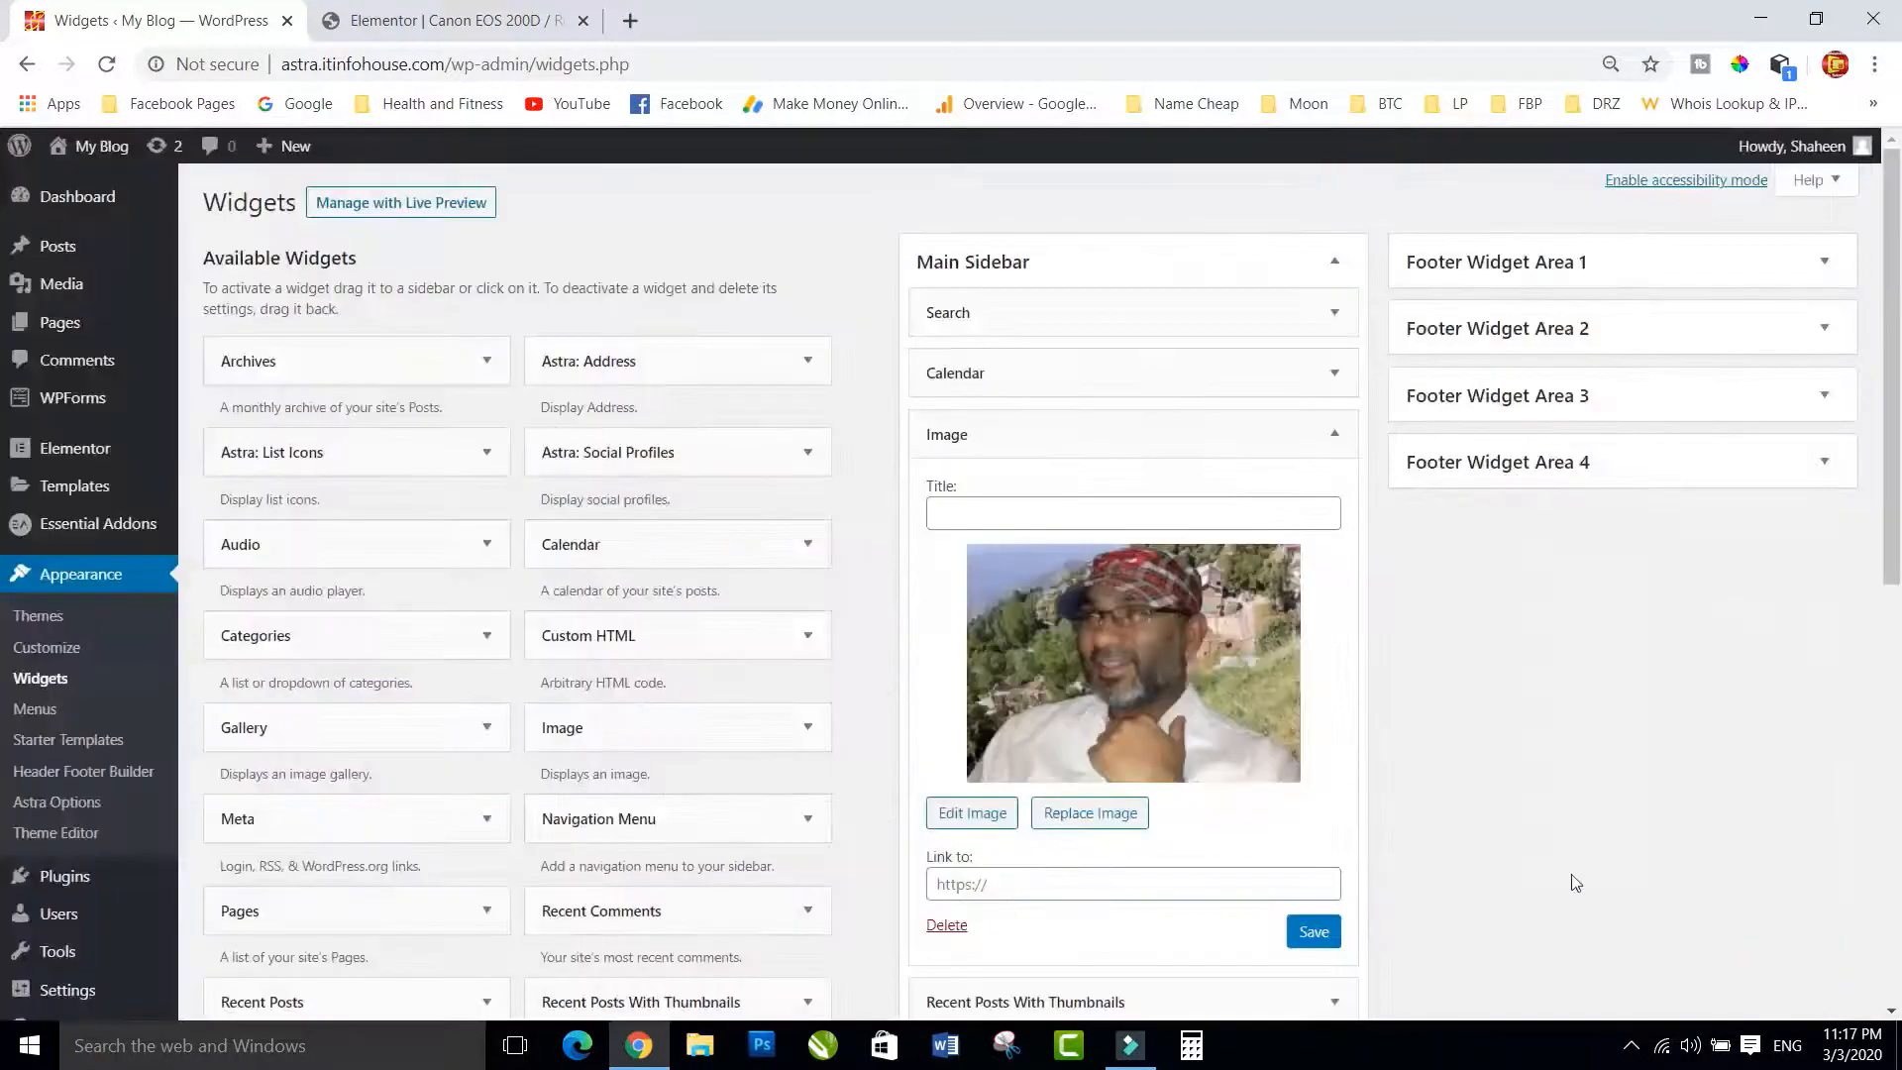
{"action": "left_click", "coordinate": [1314, 932]}
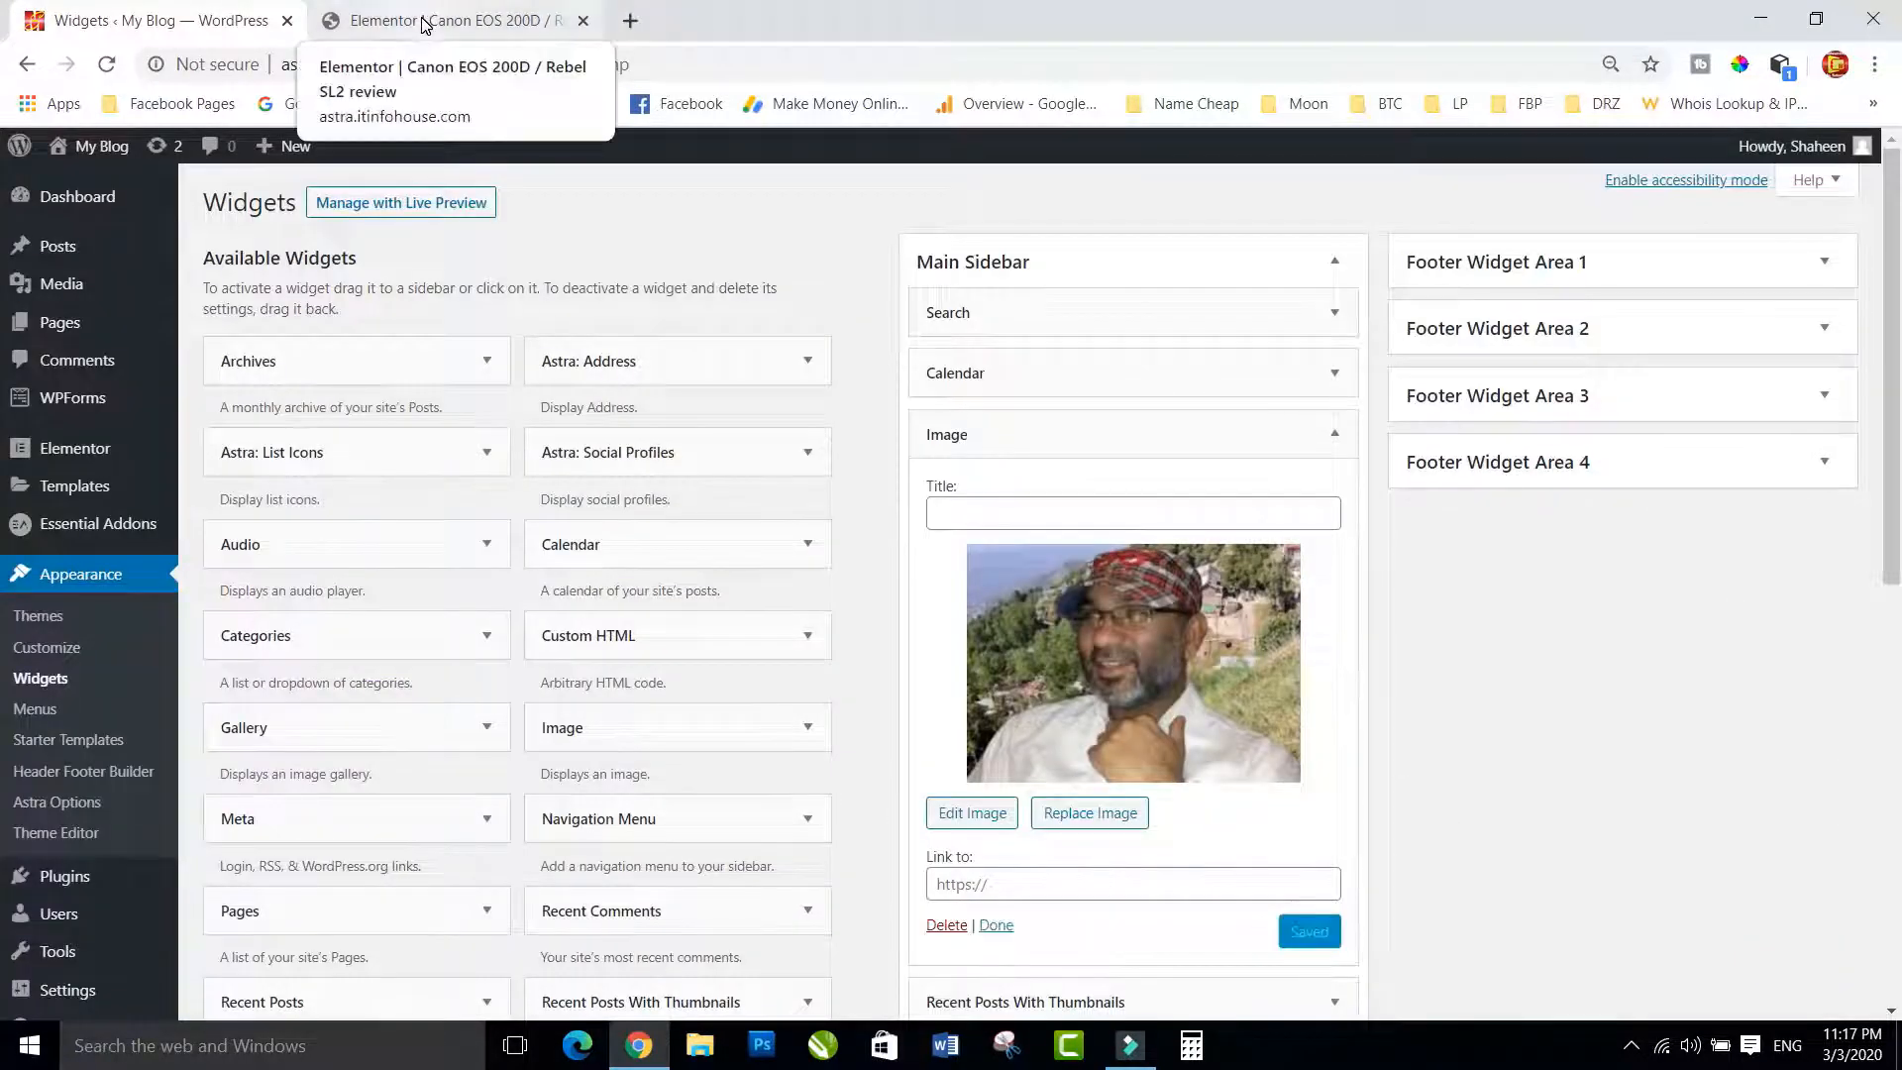
Reload the Canon post in the Elementor editor and examine the updated sidebar from the search box to the recent posts.
{"action": "left_click", "coordinate": [426, 21]}
{"action": "left_click", "coordinate": [107, 64]}
{"action": "left_click", "coordinate": [1070, 204]}
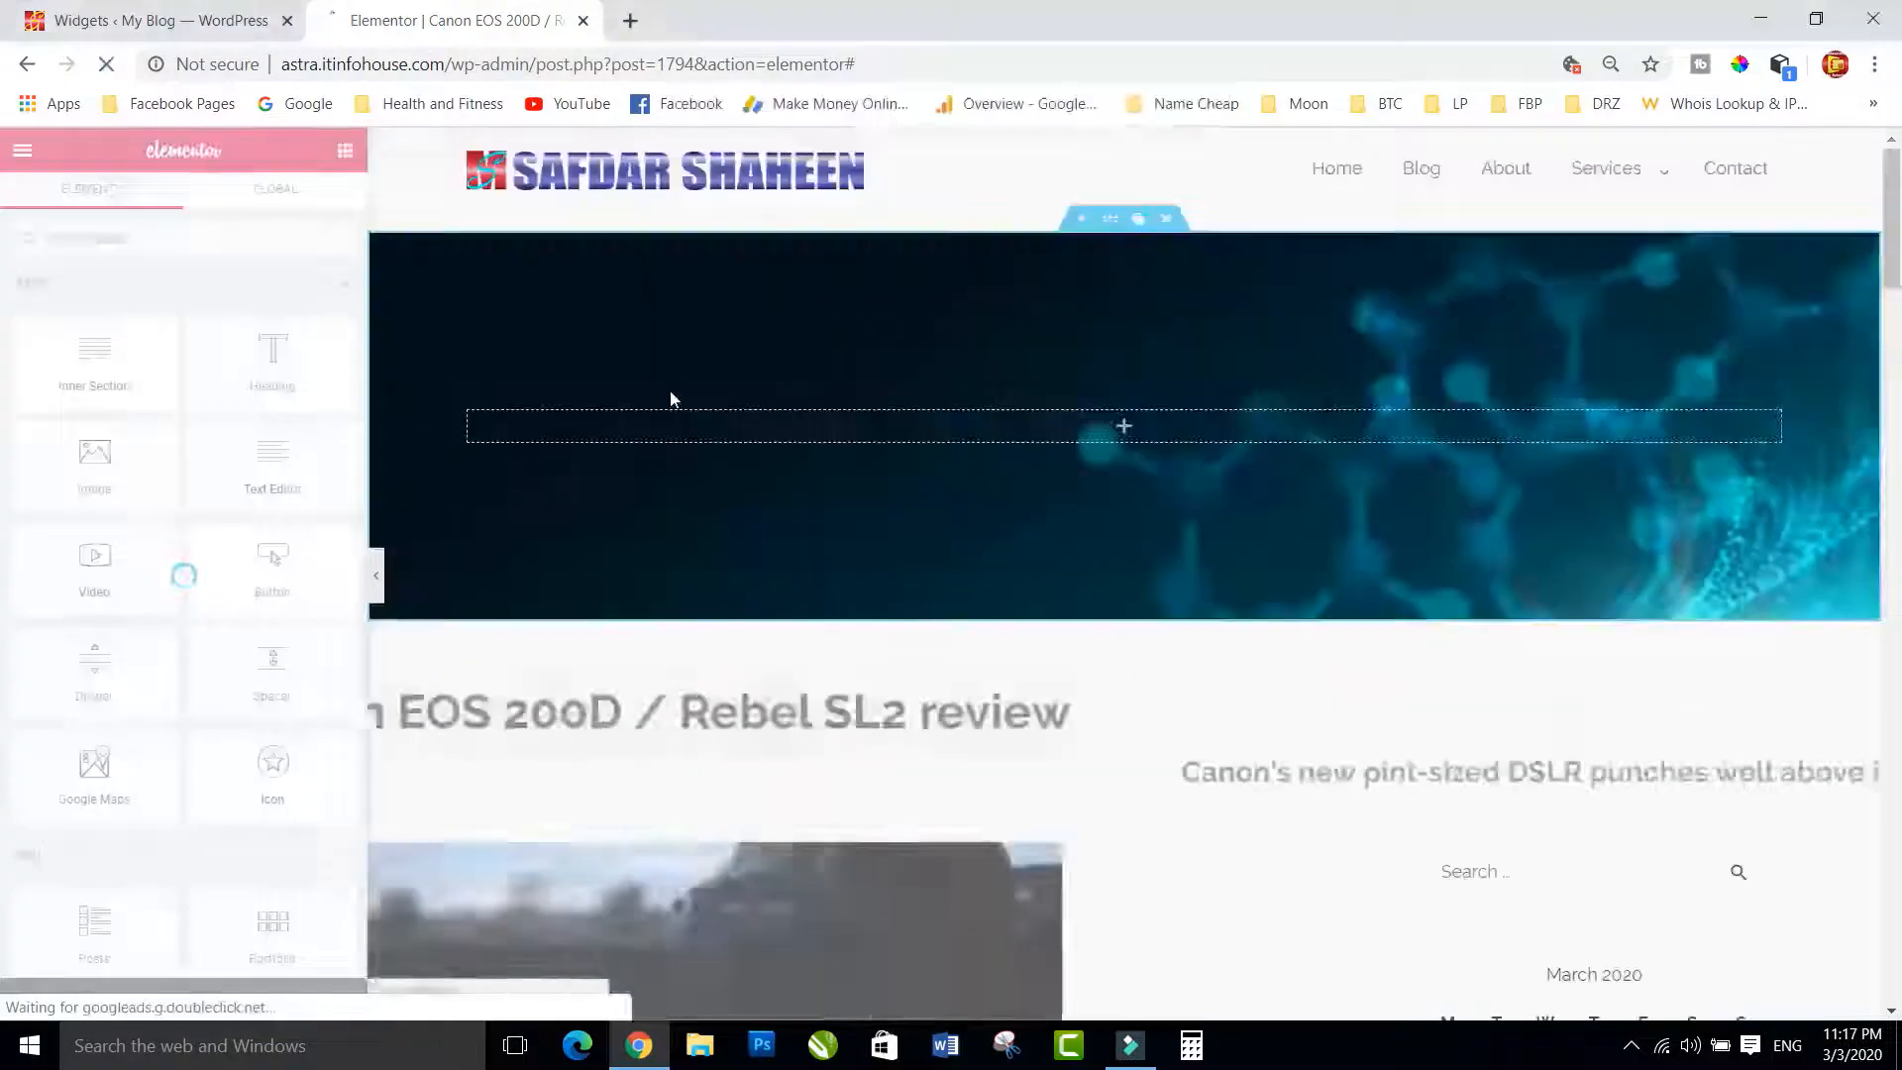
{"action": "scroll", "coordinate": [1150, 630], "scroll_direction": "down", "scroll_amount": 4}
{"action": "scroll", "coordinate": [1151, 630], "scroll_direction": "down", "scroll_amount": 3}
{"action": "scroll", "coordinate": [1525, 496], "scroll_direction": "up", "scroll_amount": 3}
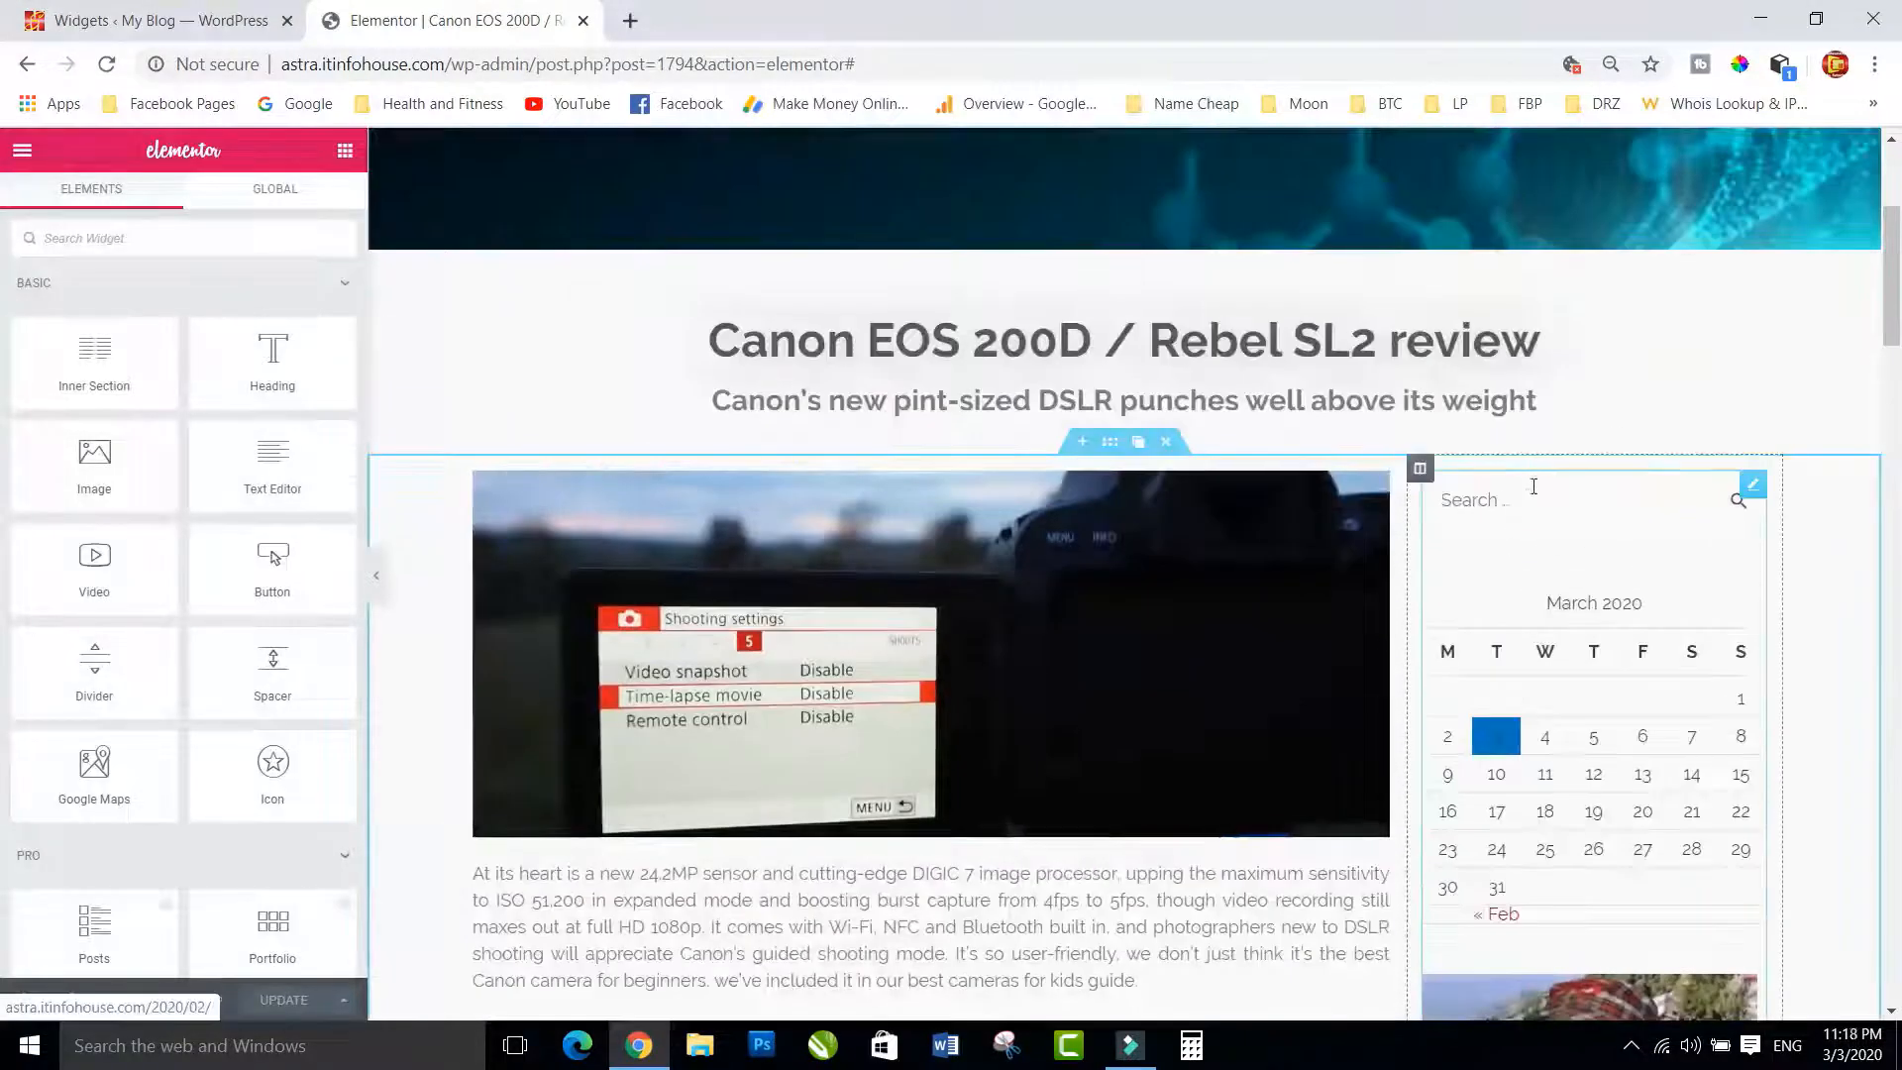
{"action": "scroll", "coordinate": [1554, 579], "scroll_direction": "down", "scroll_amount": 5}
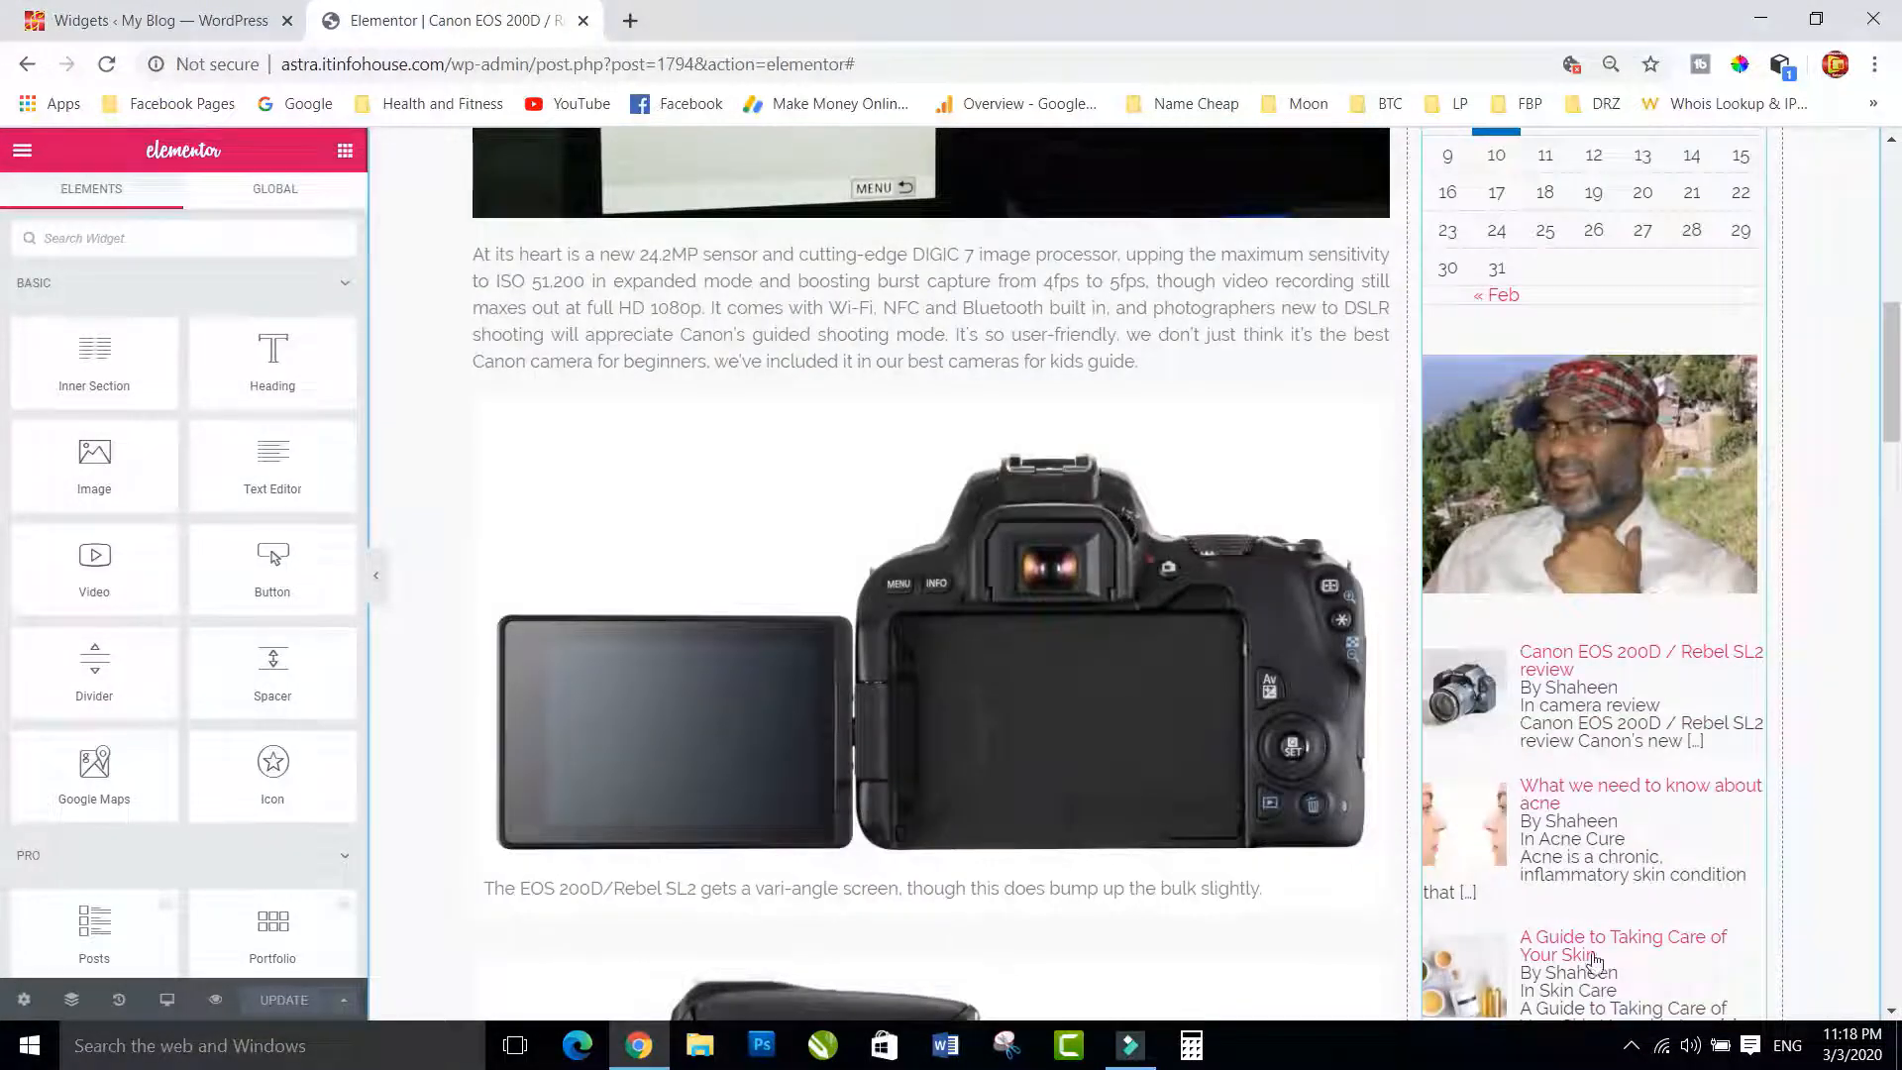
{"action": "scroll", "coordinate": [1595, 959], "scroll_direction": "down", "scroll_amount": 5}
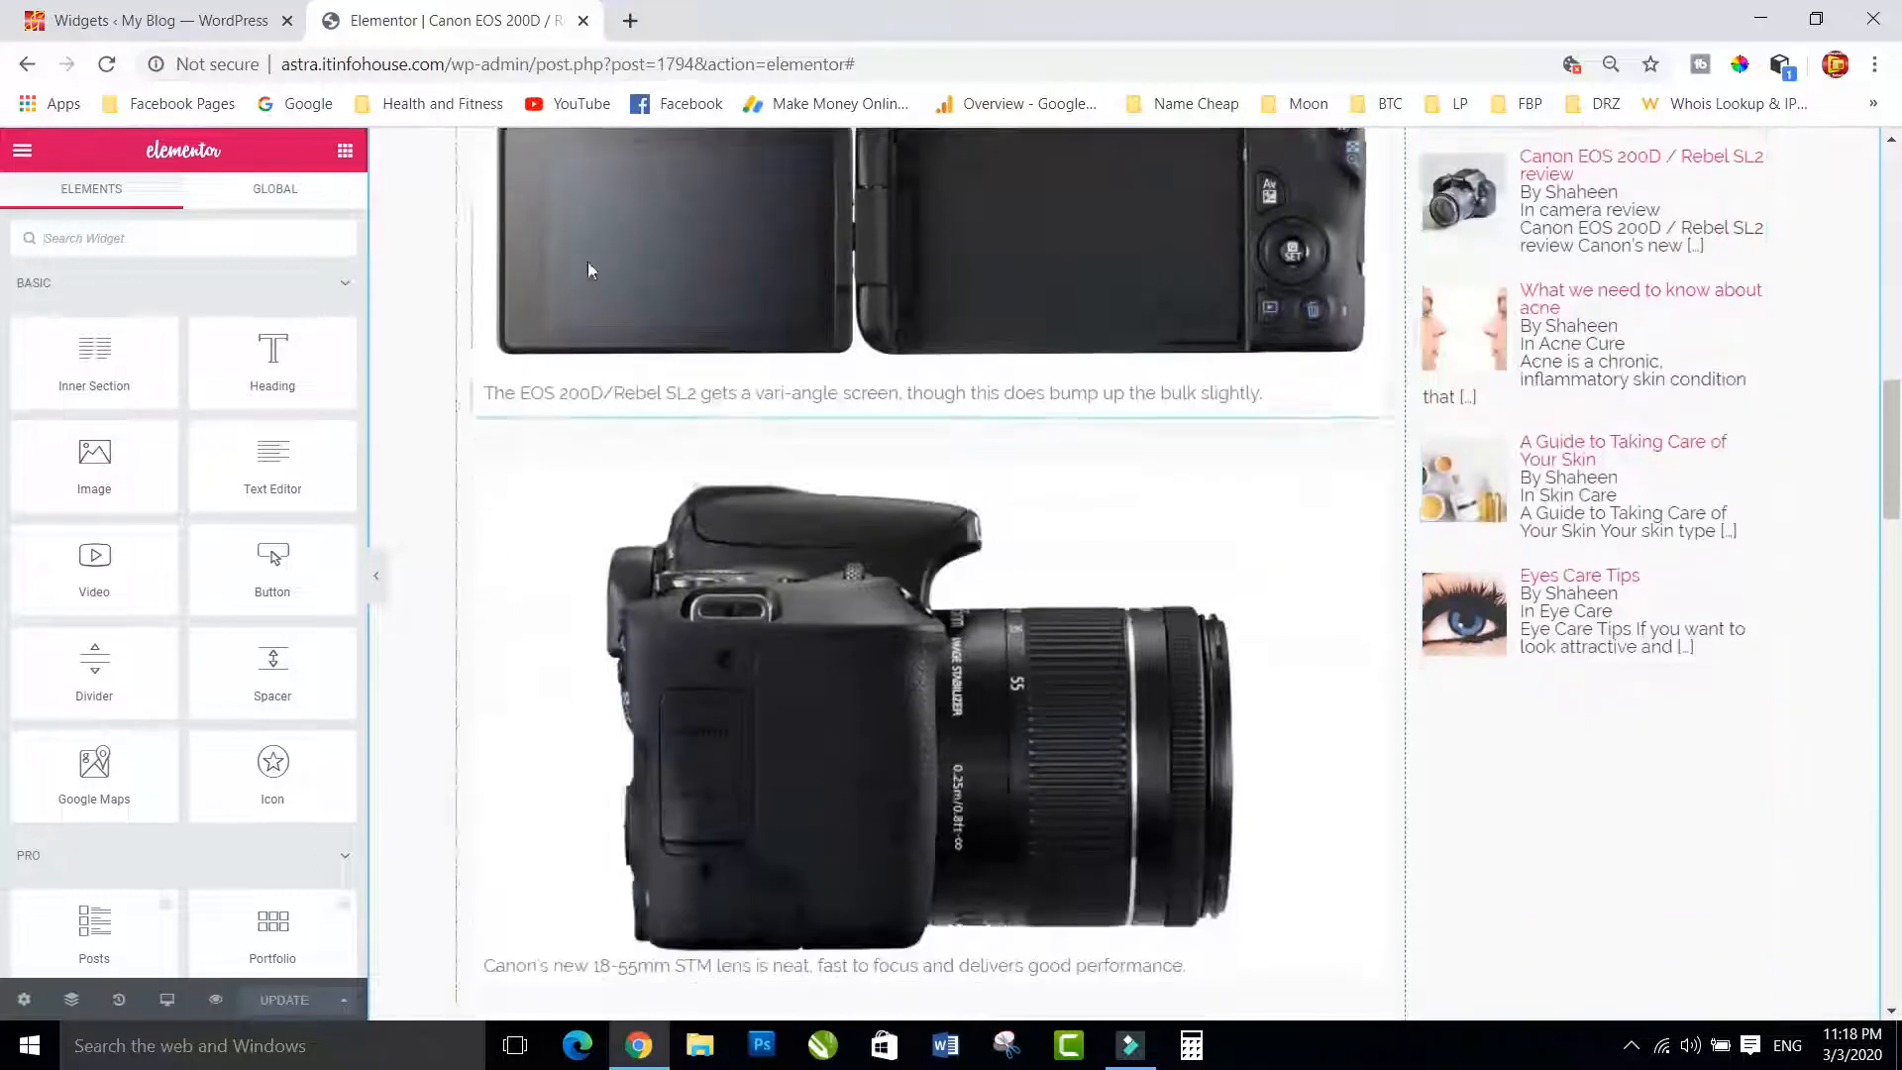
Collapse the Main Sidebar's Image widget on the Widgets page, and compare the widget order with the post's sidebar in Elementor.
{"action": "left_click", "coordinate": [198, 22]}
{"action": "left_click", "coordinate": [1333, 433]}
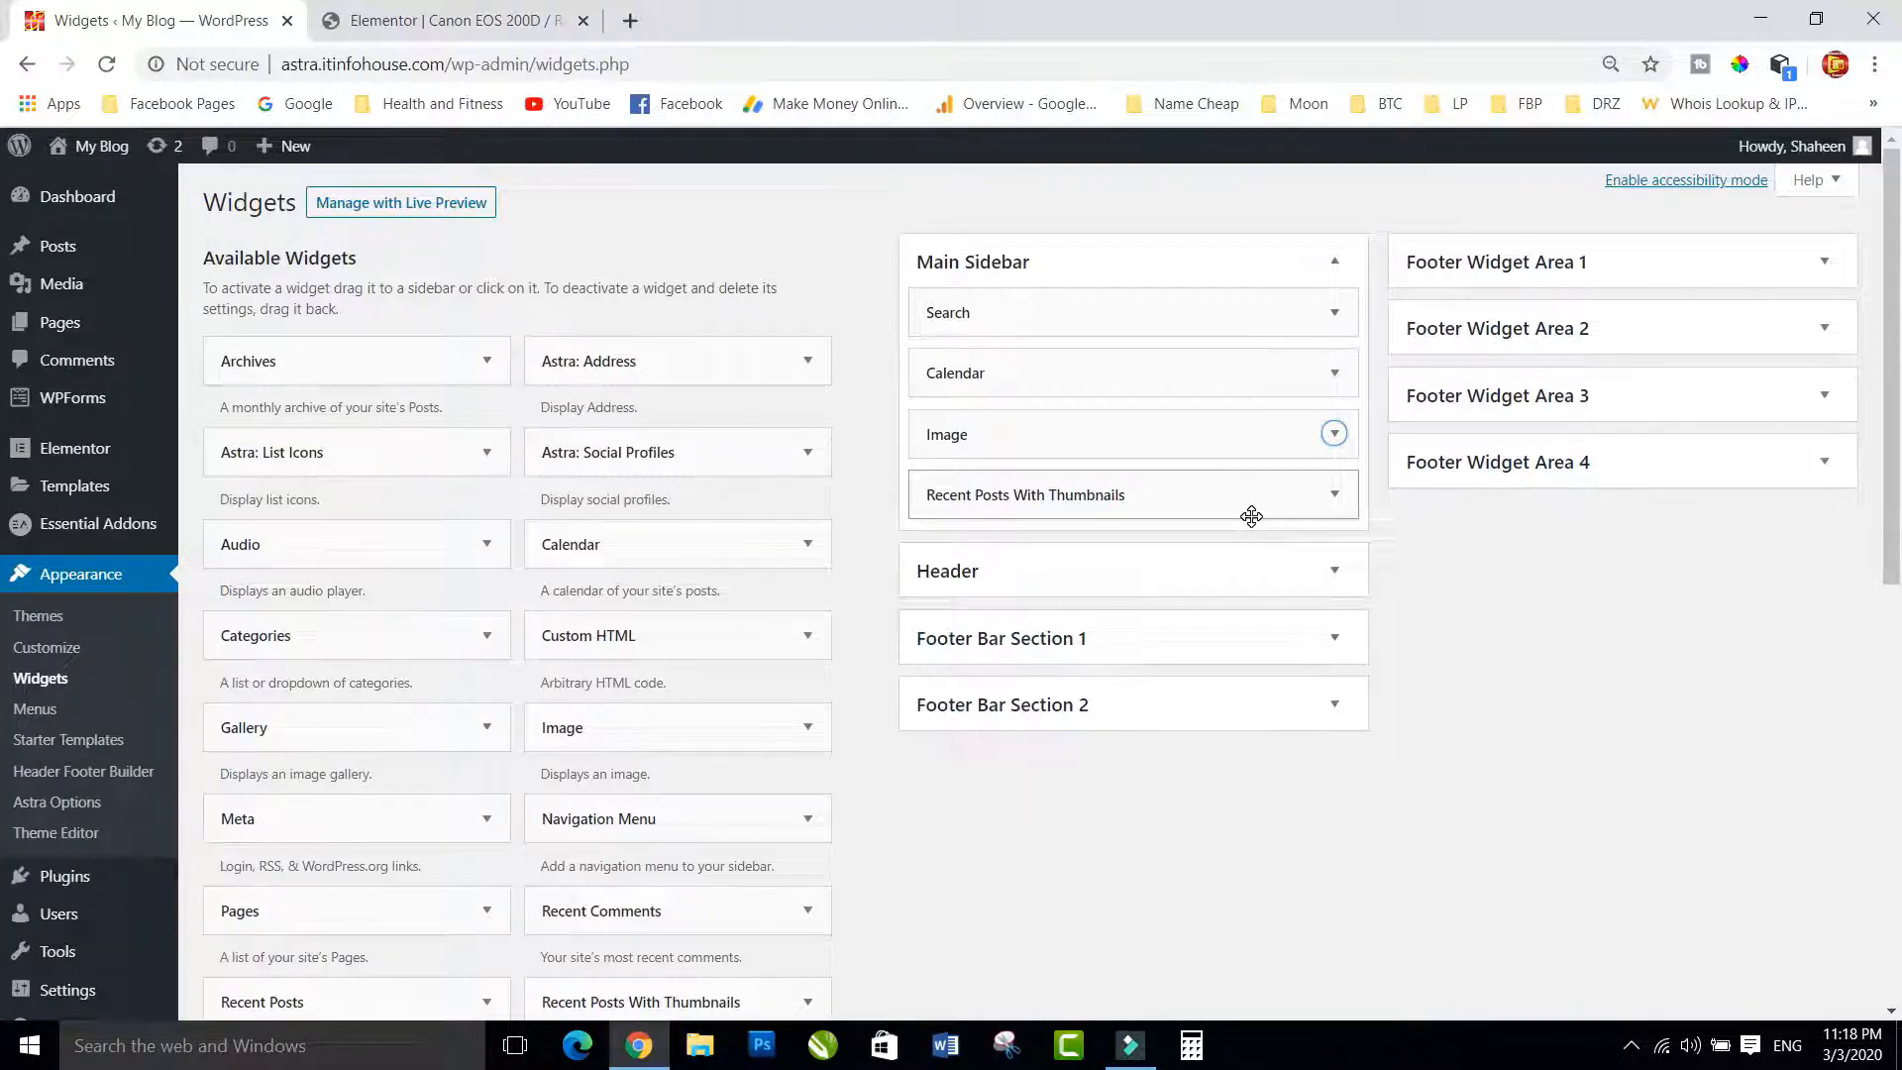
{"action": "left_click", "coordinate": [446, 20]}
{"action": "scroll", "coordinate": [1562, 397], "scroll_direction": "up", "scroll_amount": 5}
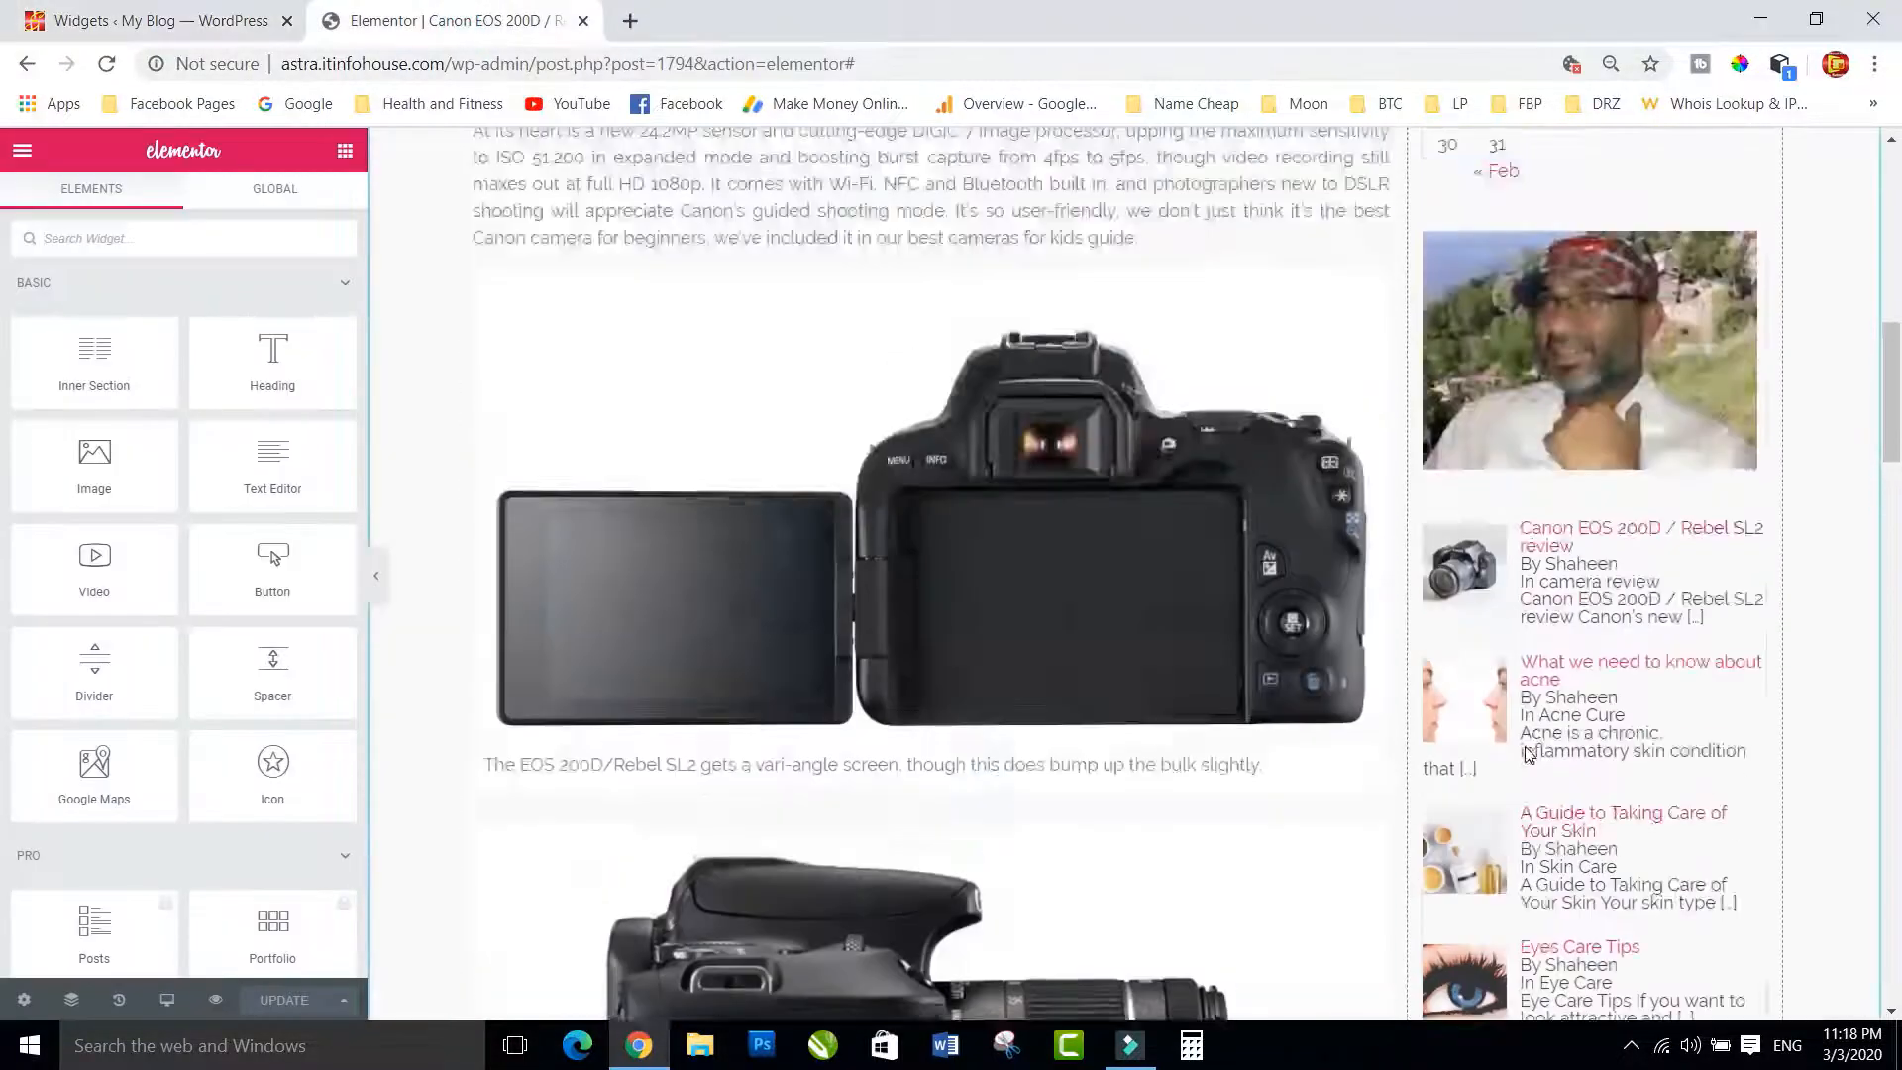
{"action": "scroll", "coordinate": [1562, 396], "scroll_direction": "up", "scroll_amount": 7}
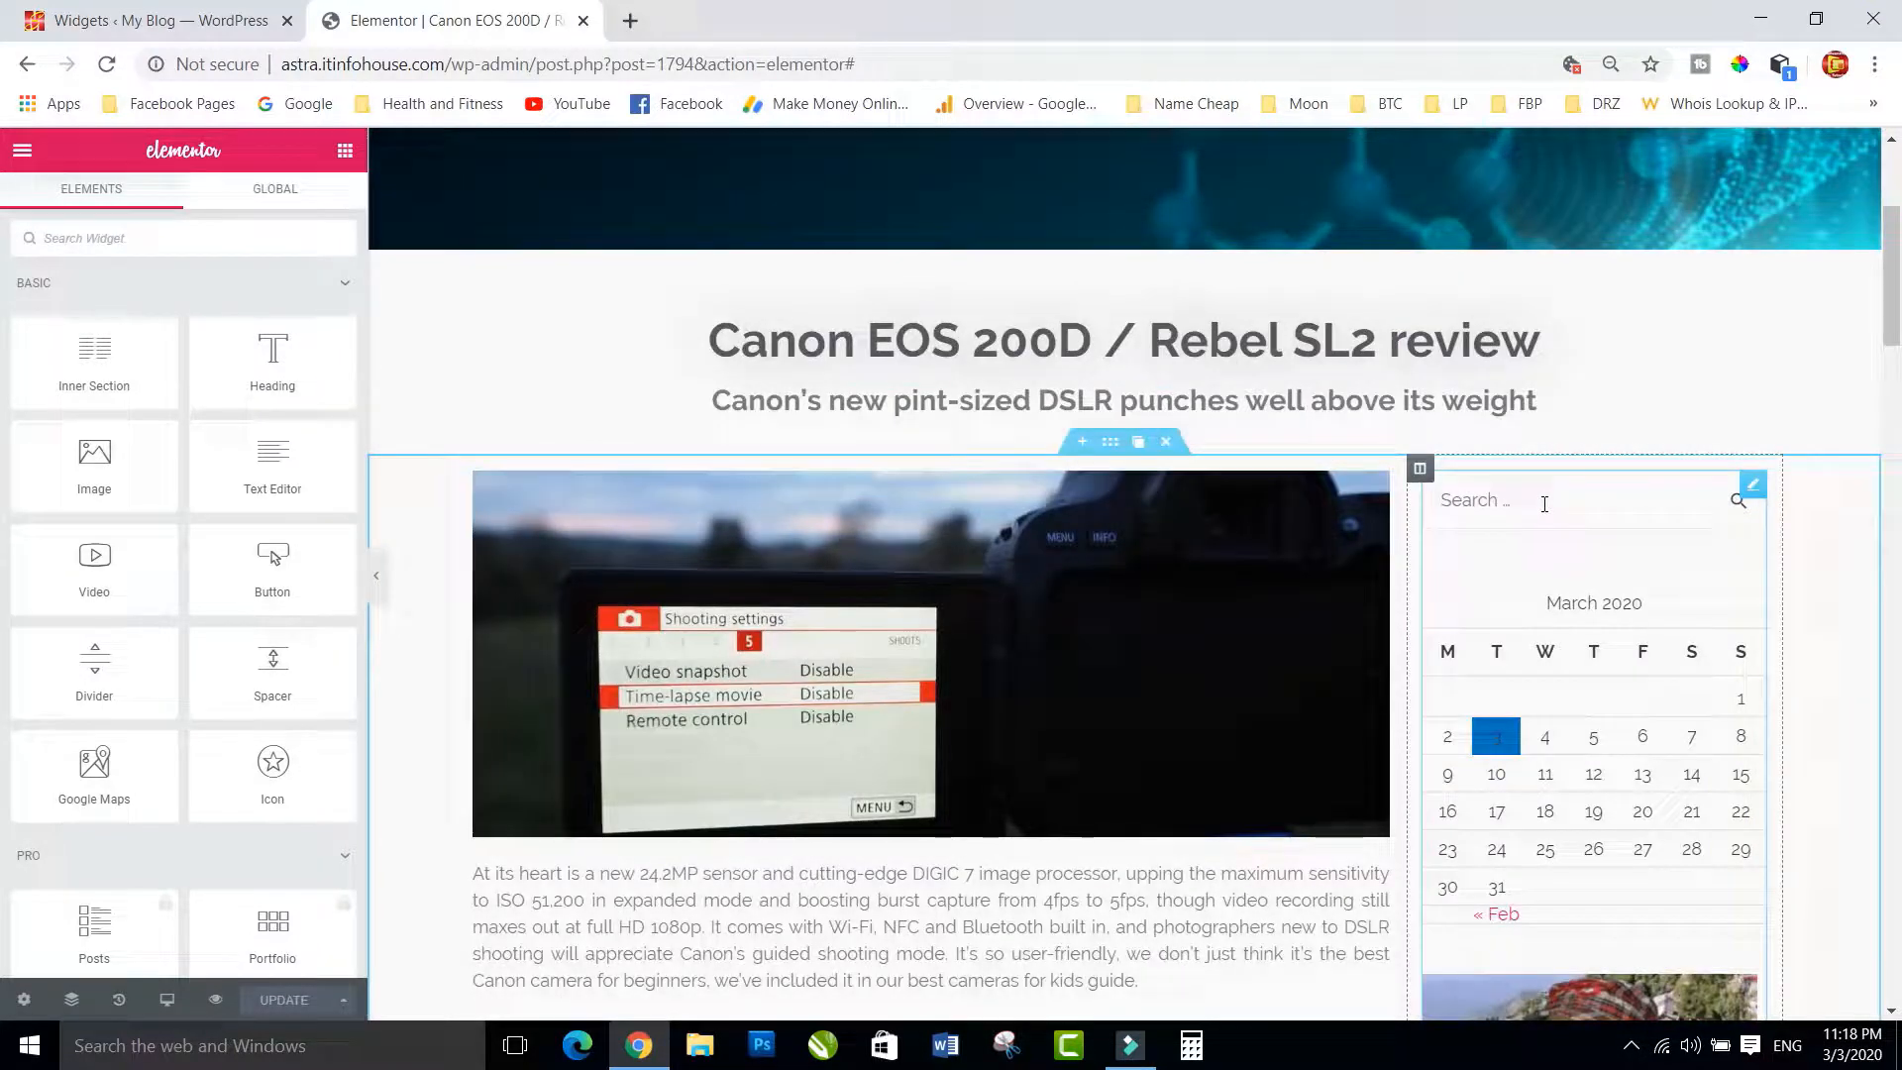
Add a two-column section with a narrow first column below the social icons at the end of the post.
{"action": "scroll", "coordinate": [238, 688], "scroll_direction": "down", "scroll_amount": 15}
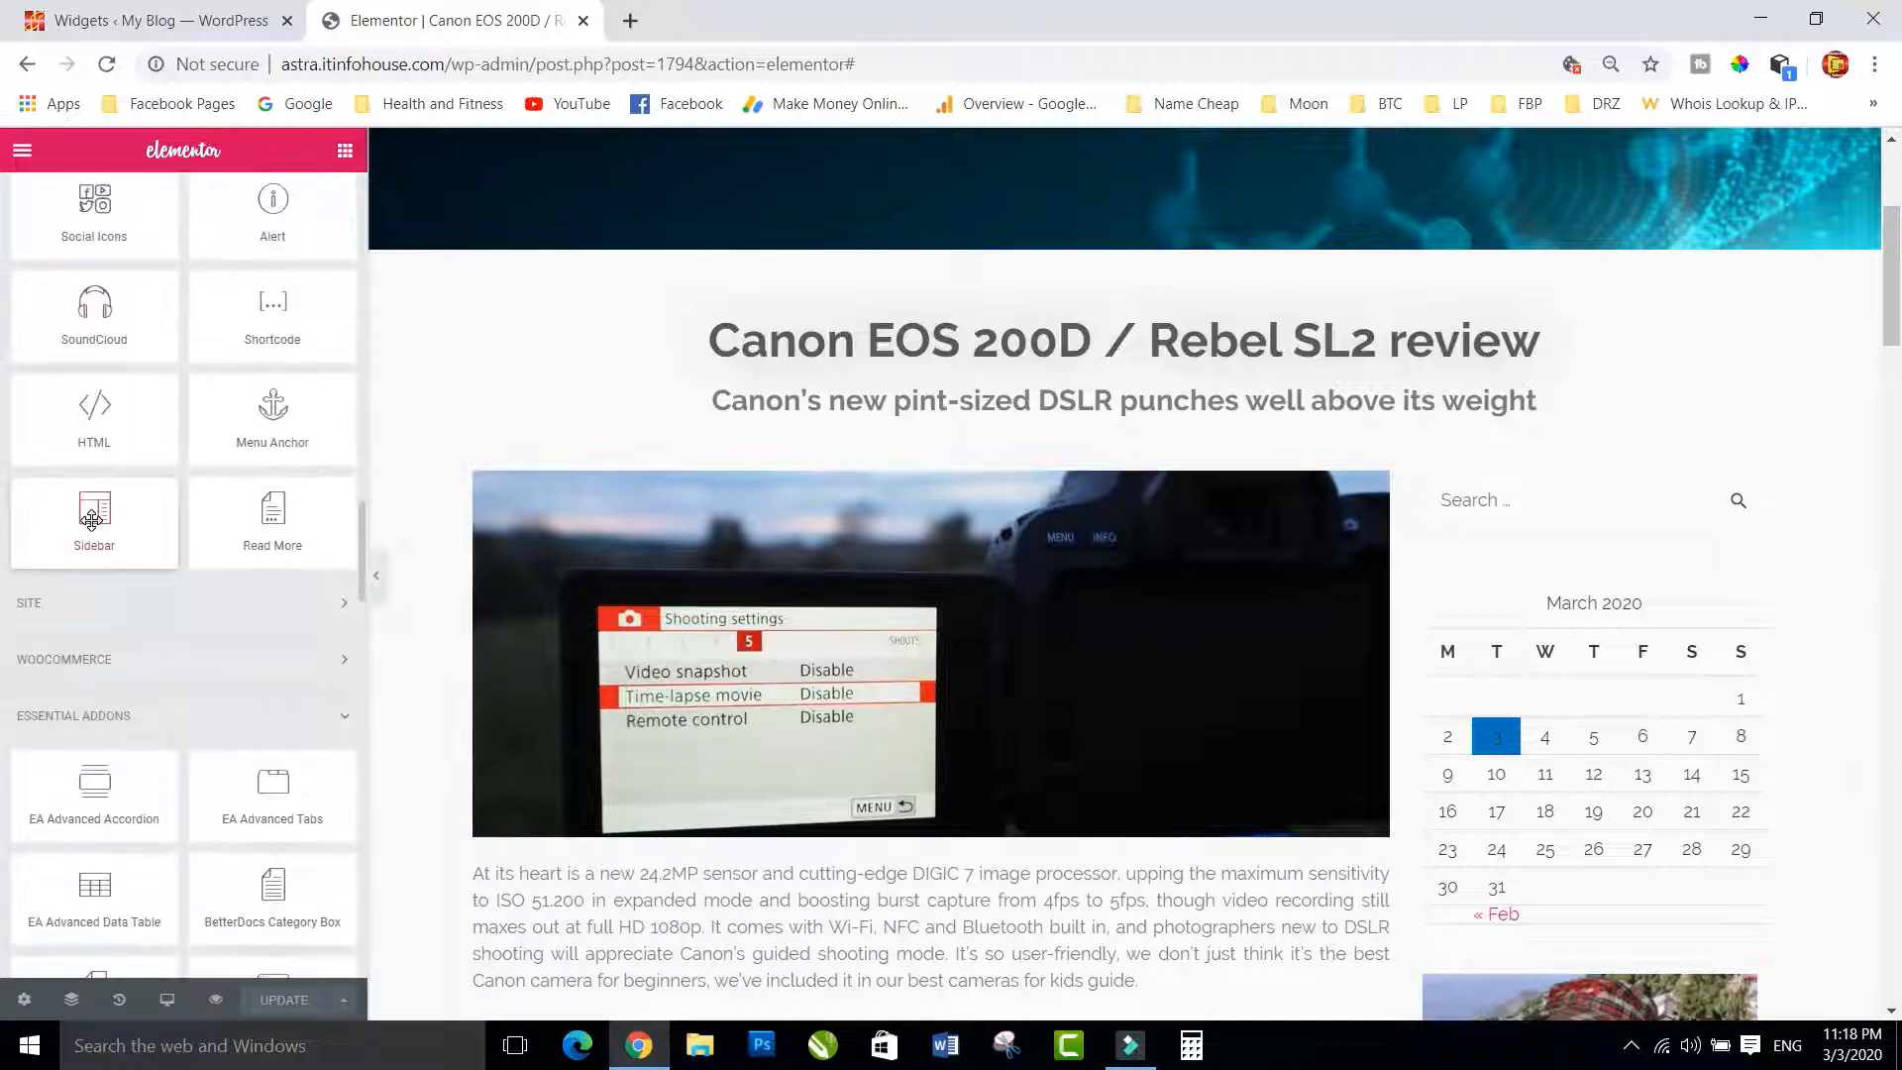
{"action": "scroll", "coordinate": [1189, 571], "scroll_direction": "down", "scroll_amount": 20}
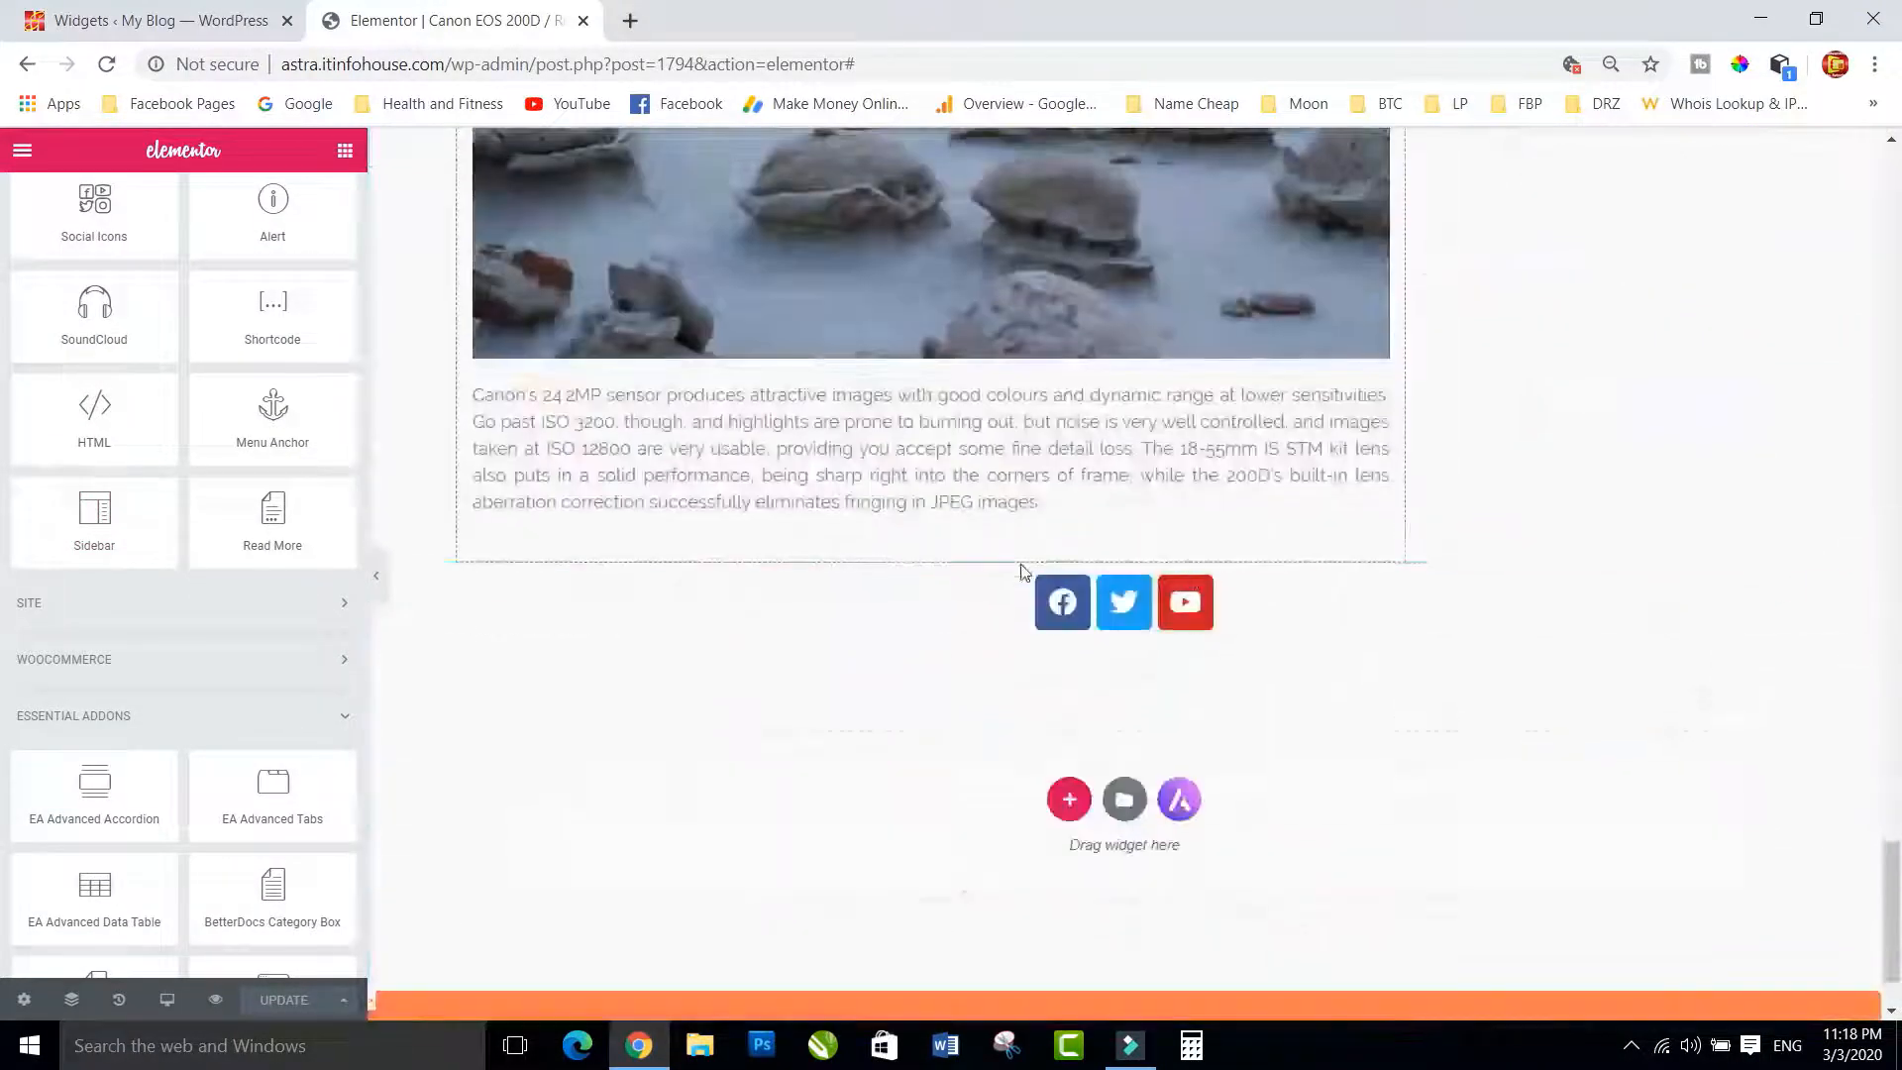
{"action": "left_click", "coordinate": [1069, 798]}
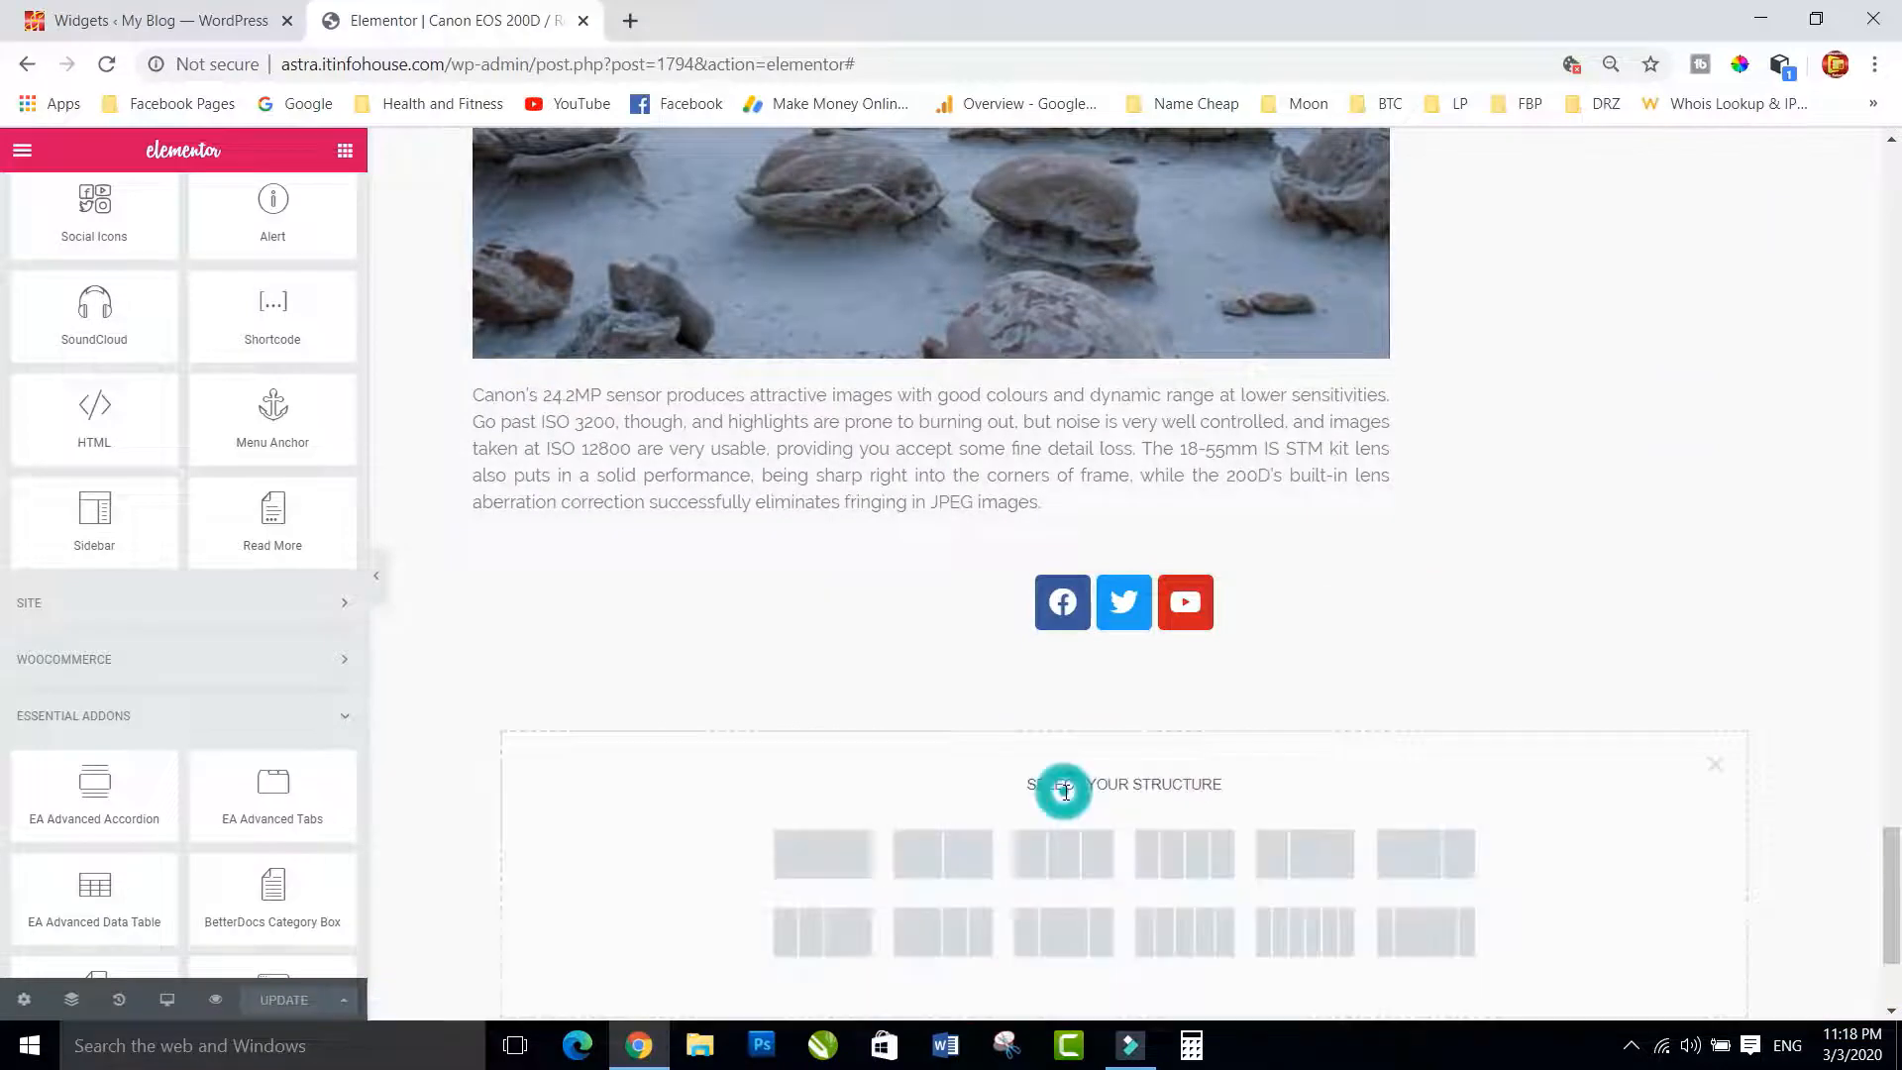
{"action": "left_click", "coordinate": [1286, 853]}
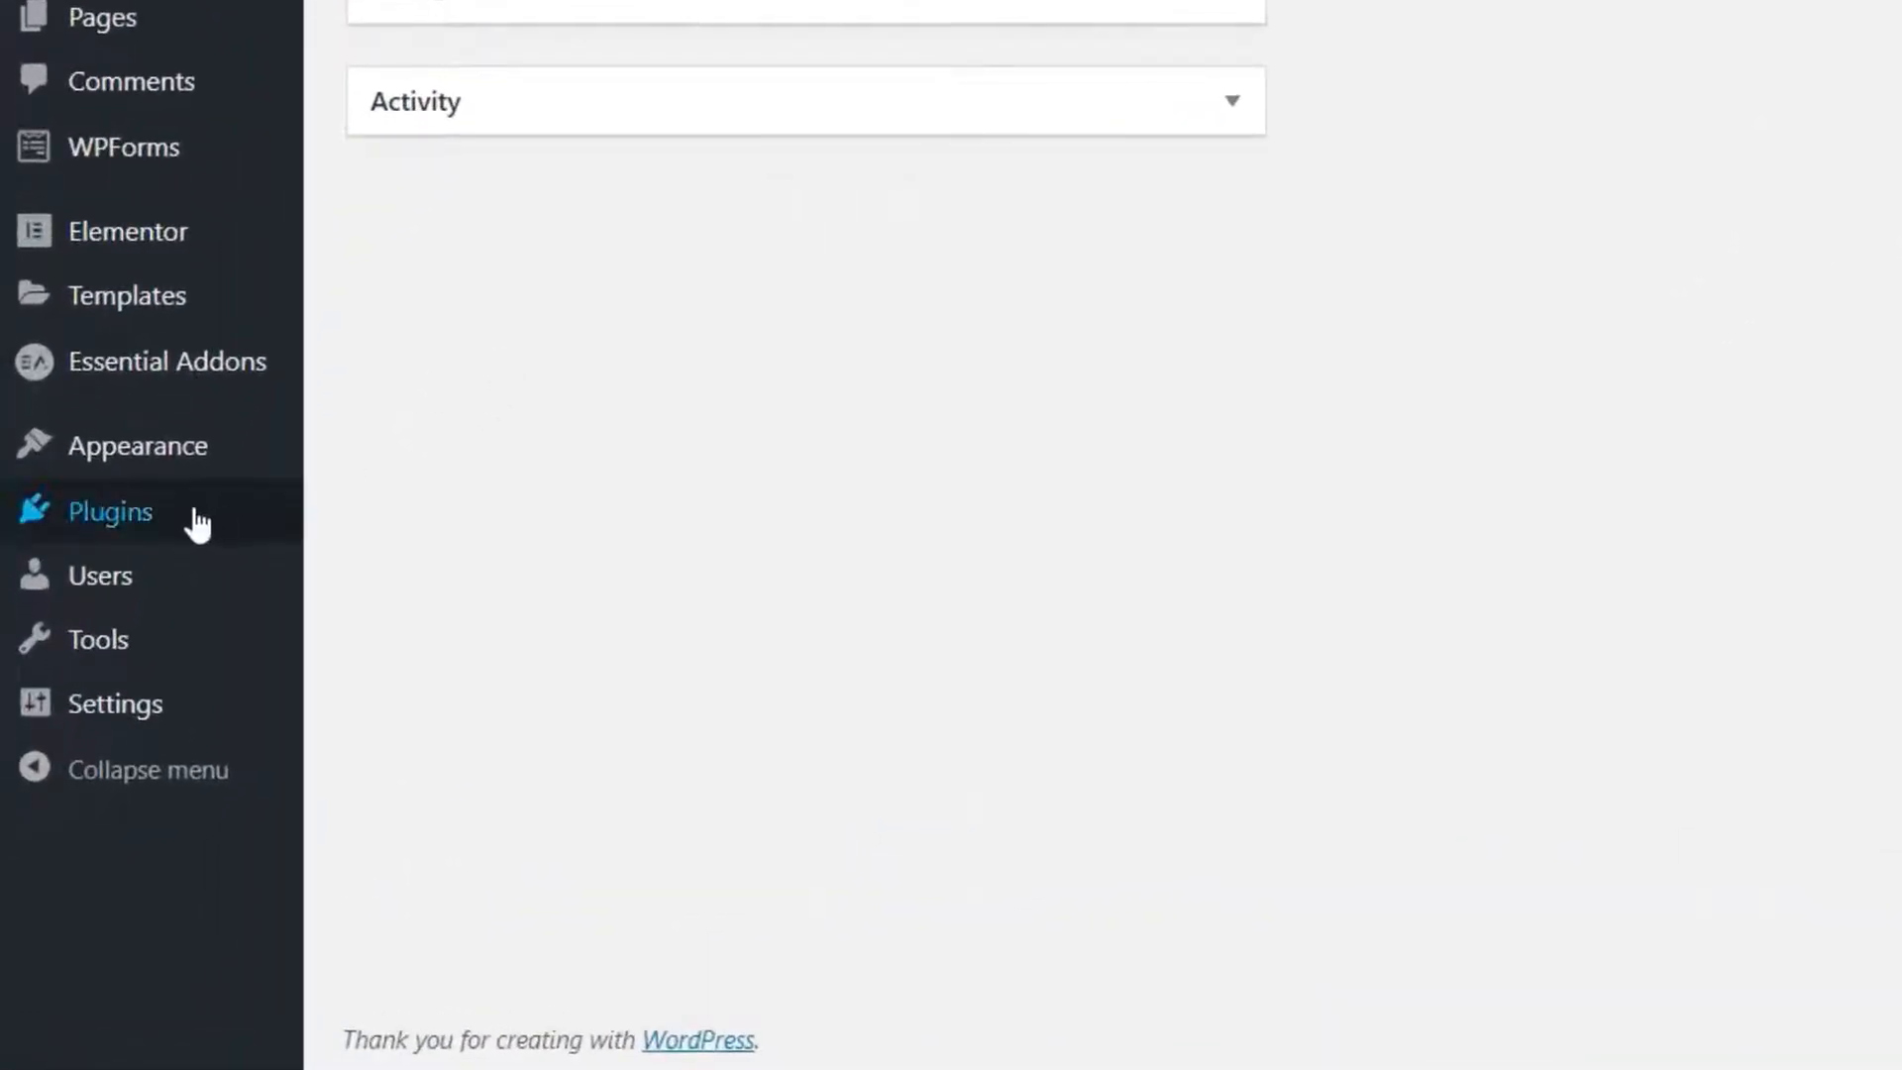
Open the WordPress Widgets page, and add a Calendar widget between Search and Recent Posts With Thumbnails in the Main Sidebar.
{"action": "mouse_move", "coordinate": [191, 450]}
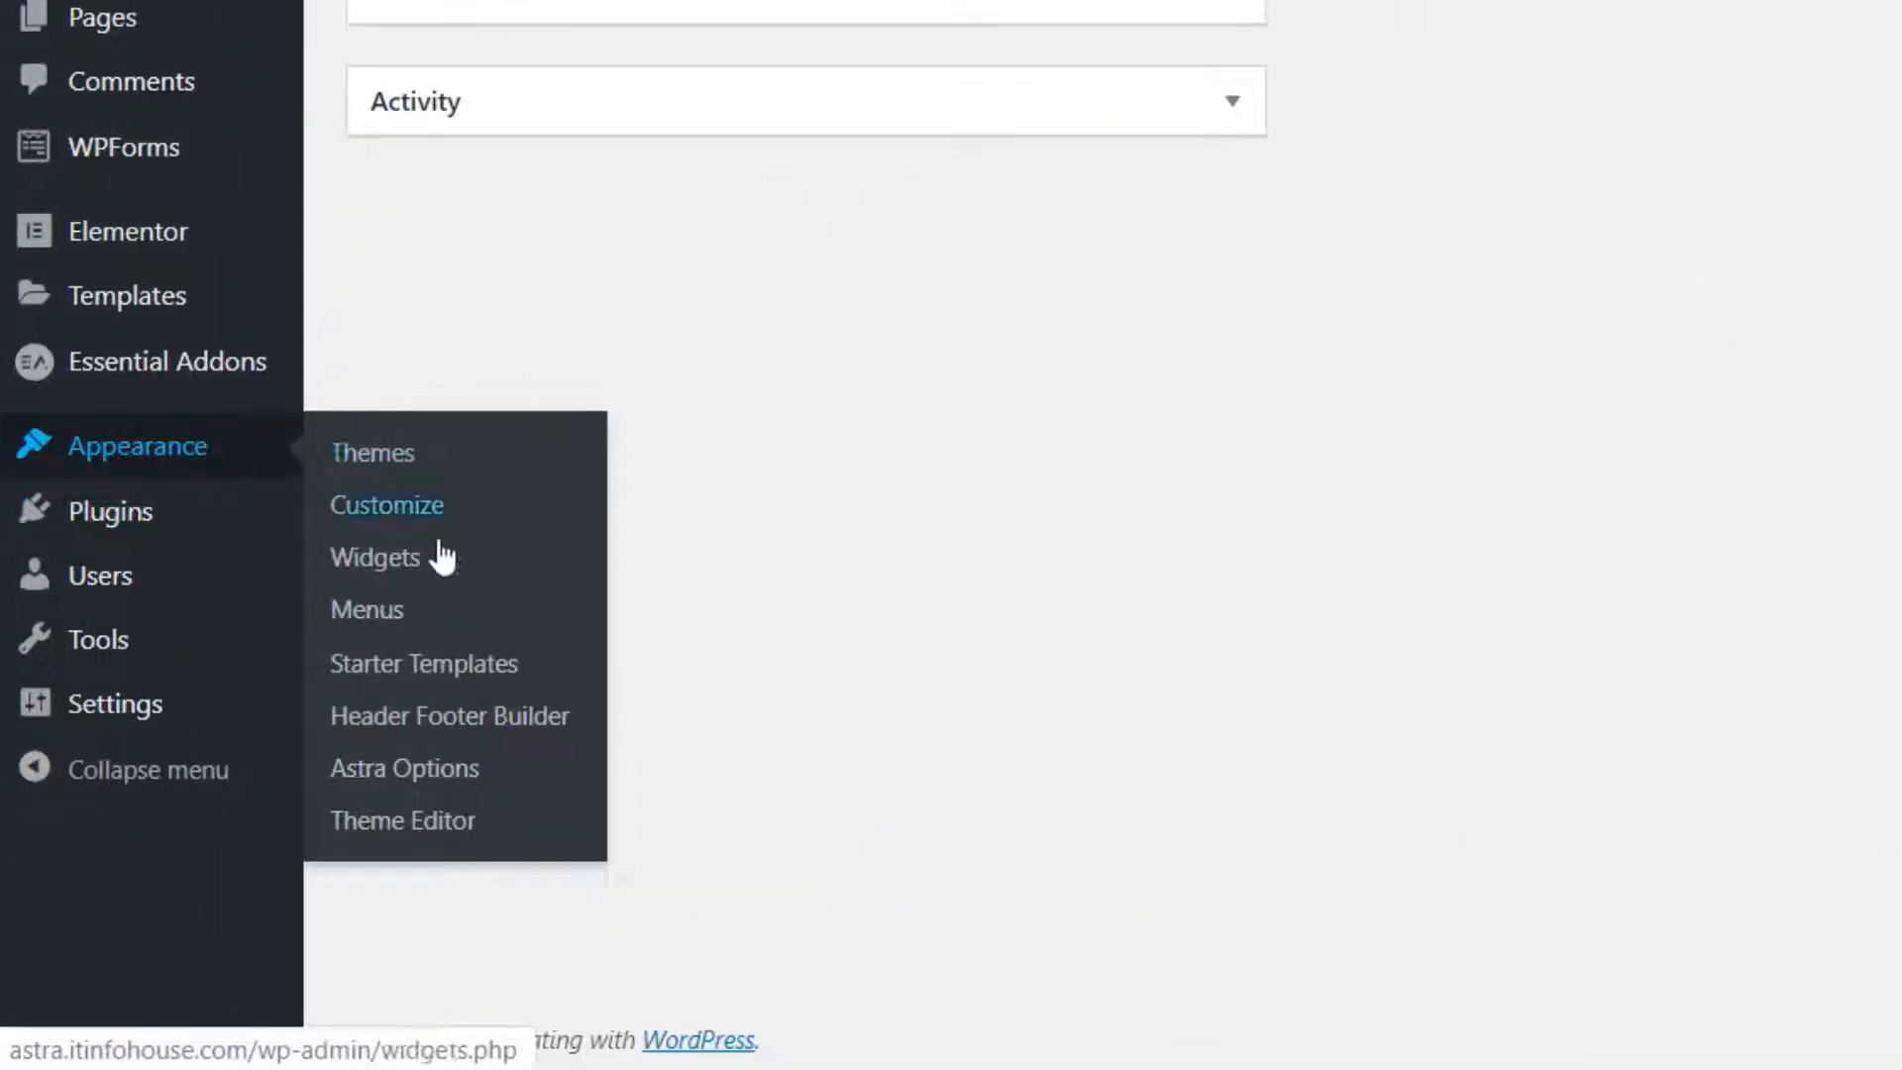
{"action": "left_click", "coordinate": [373, 567]}
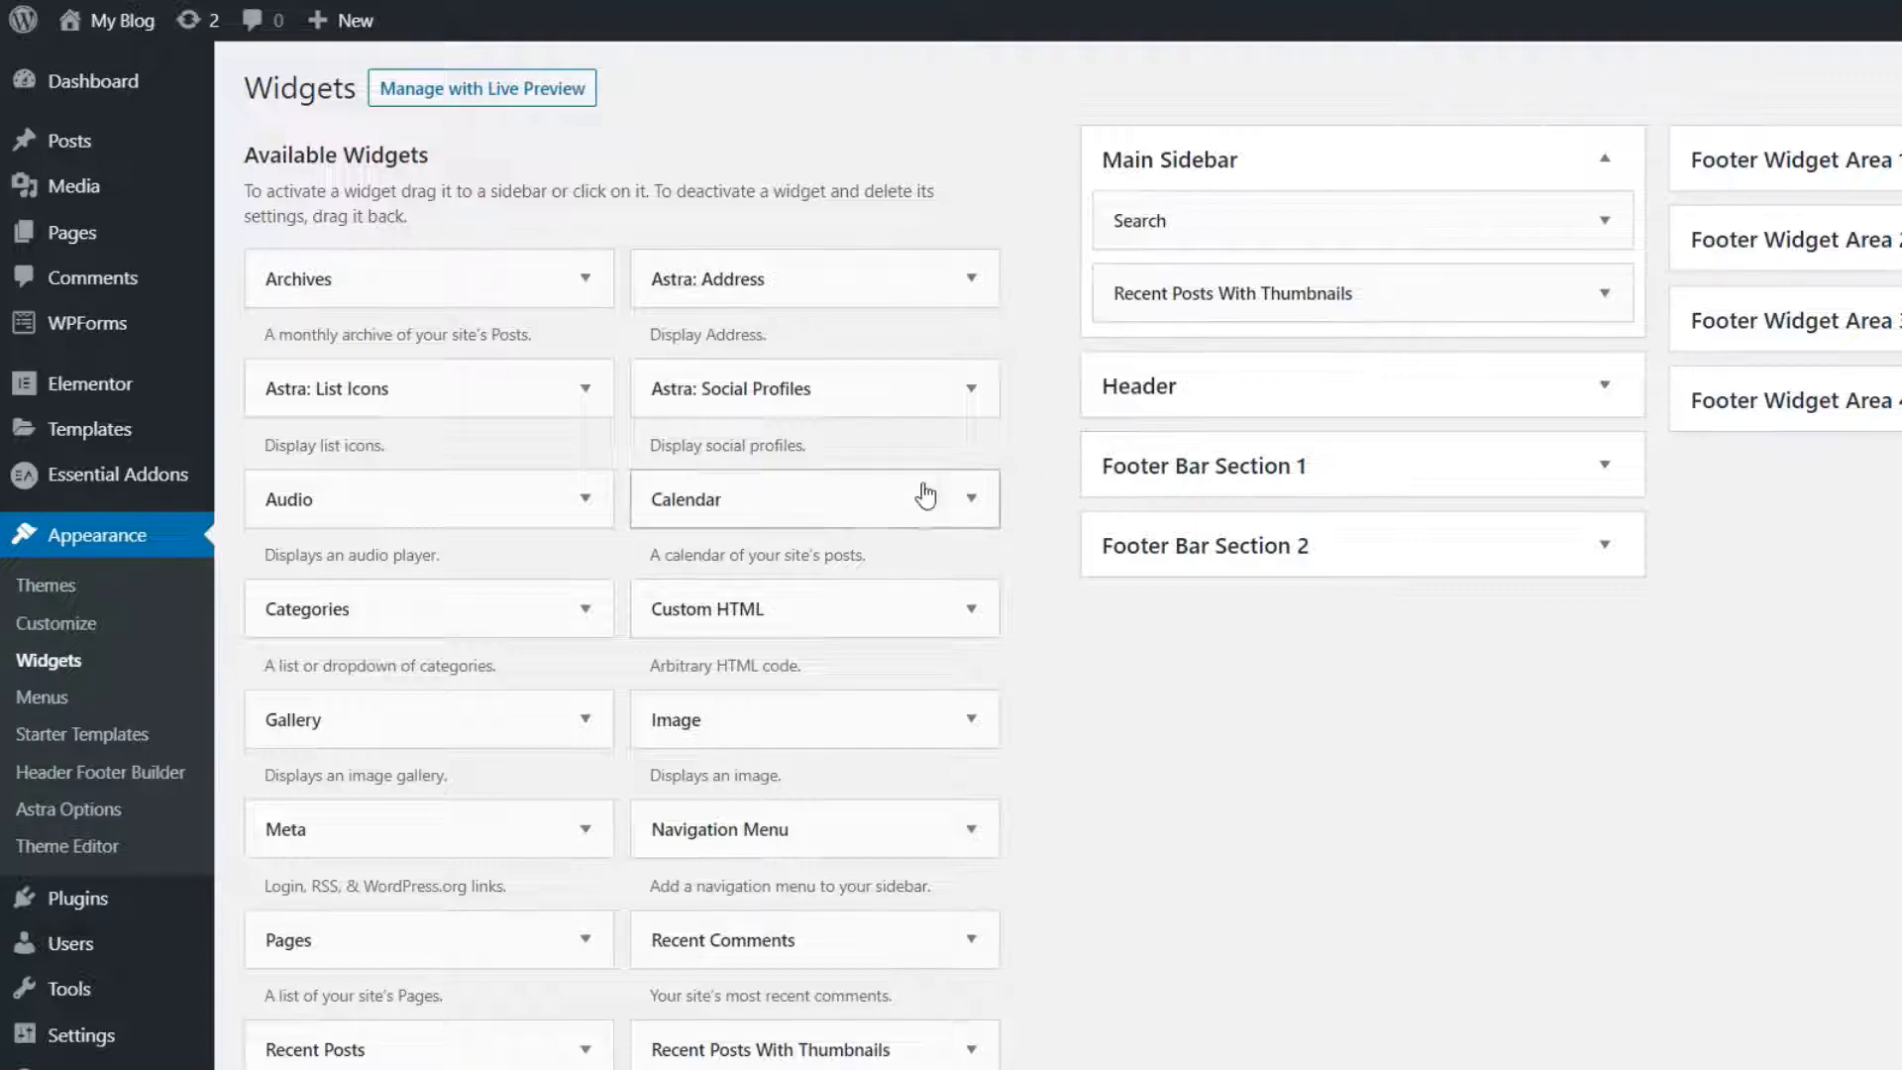
{"action": "left_click", "coordinate": [821, 495]}
{"action": "left_click_drag", "start_coordinate": [821, 496], "coordinate": [1298, 285]}
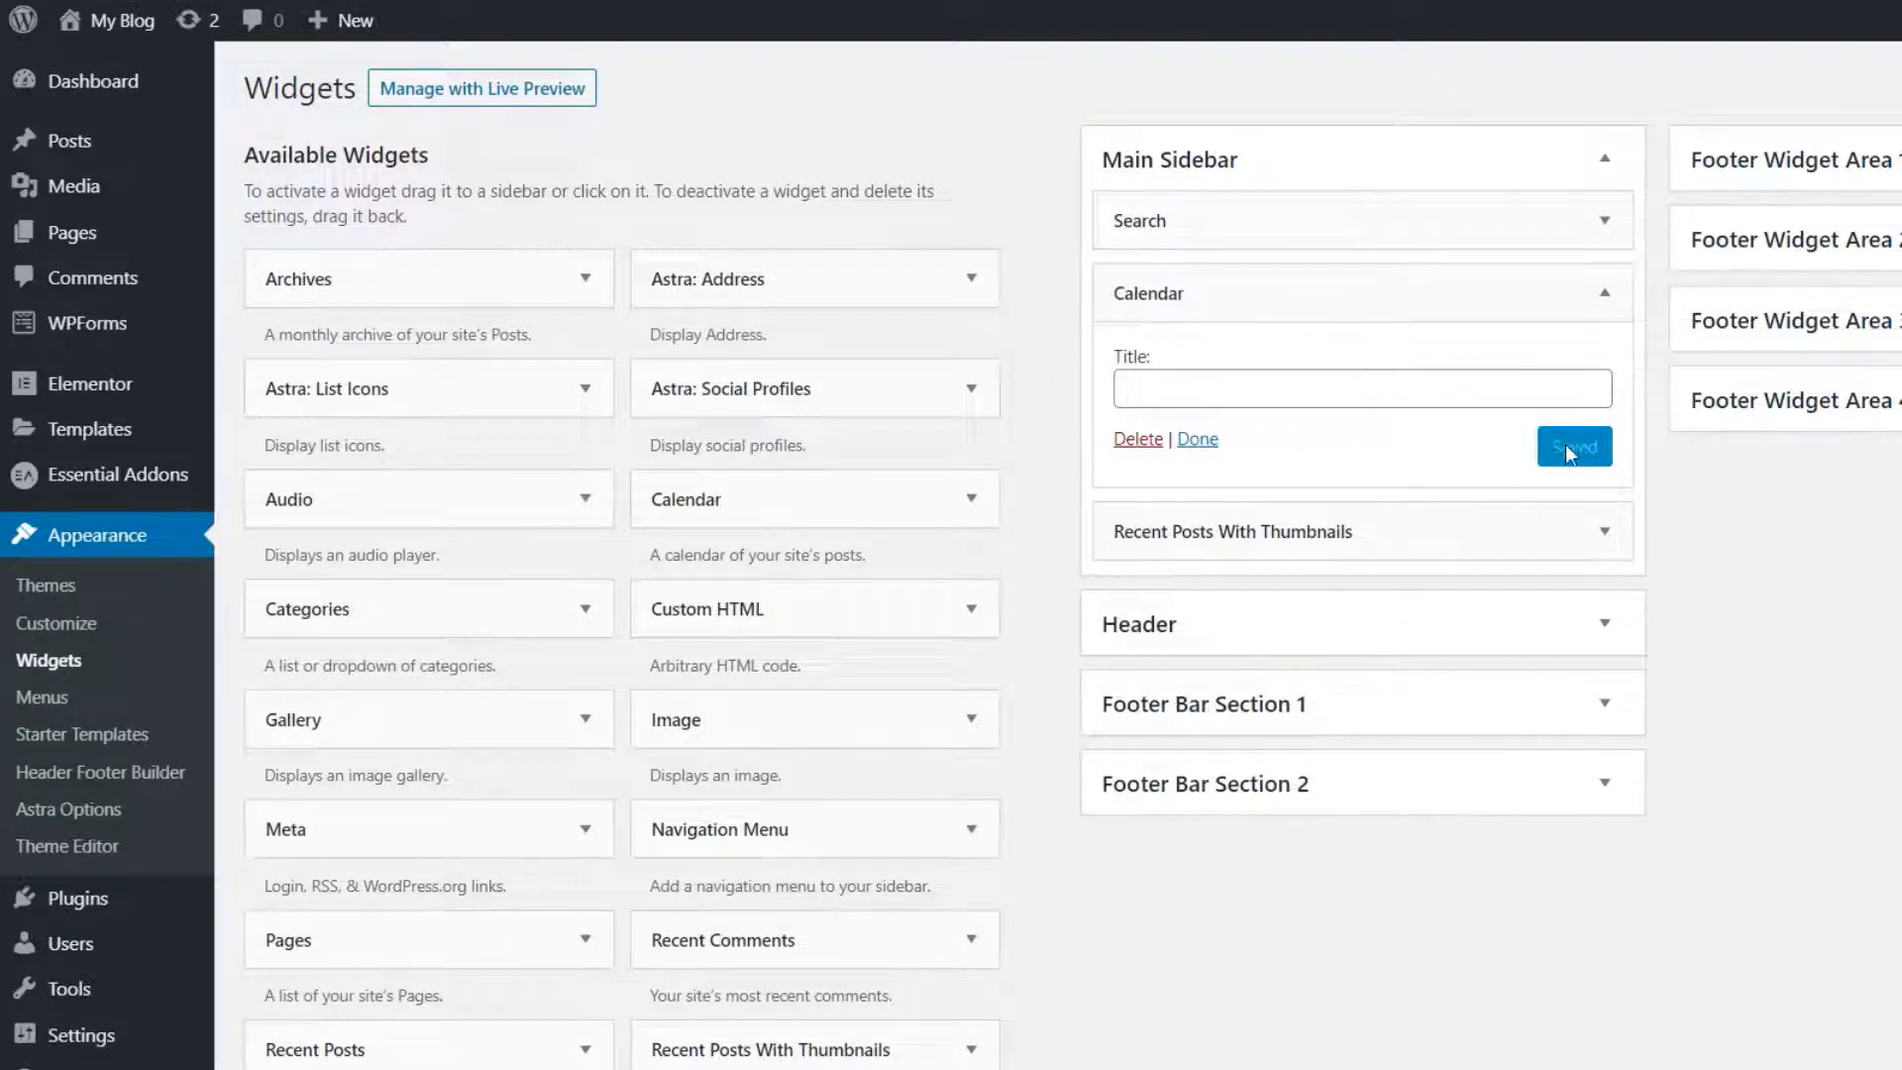
{"action": "left_click", "coordinate": [1604, 294]}
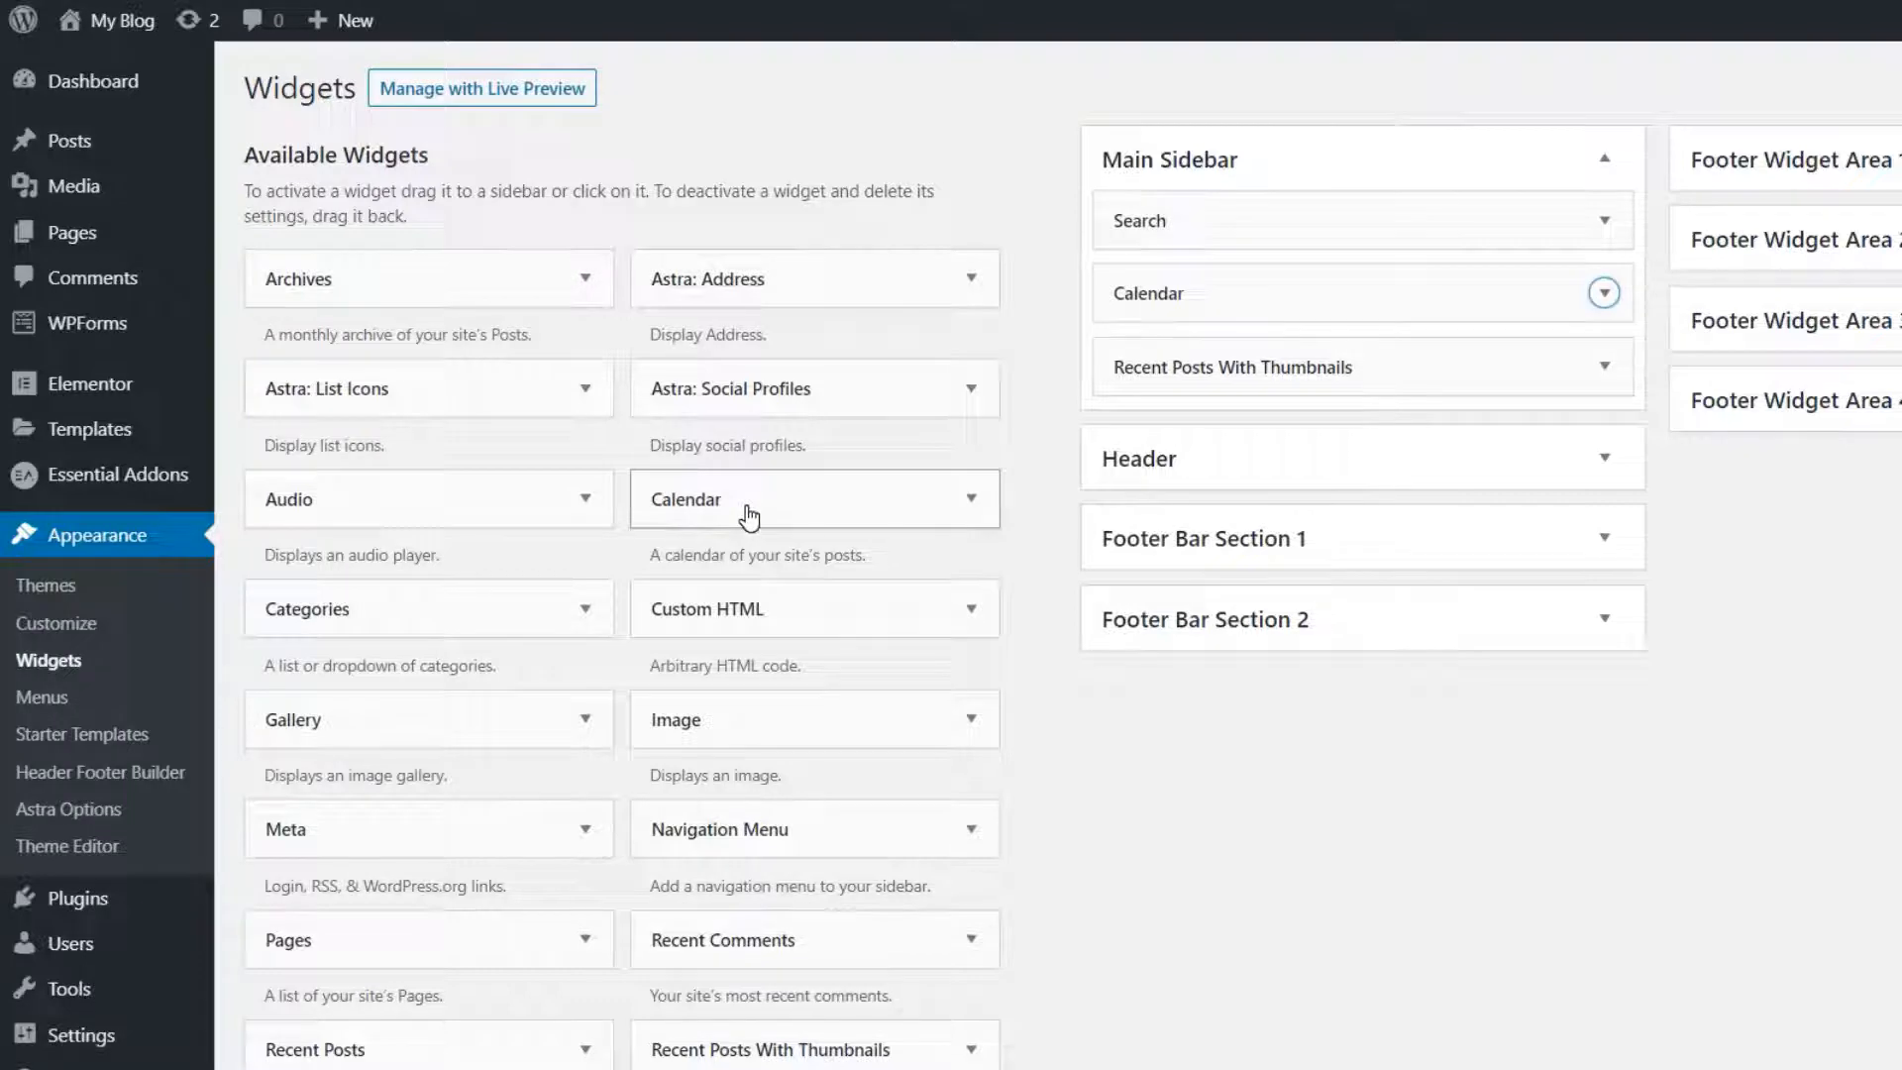
Look through the available widgets down to the Inactive Widgets area.
{"action": "scroll", "coordinate": [748, 515], "scroll_direction": "down", "scroll_amount": 5}
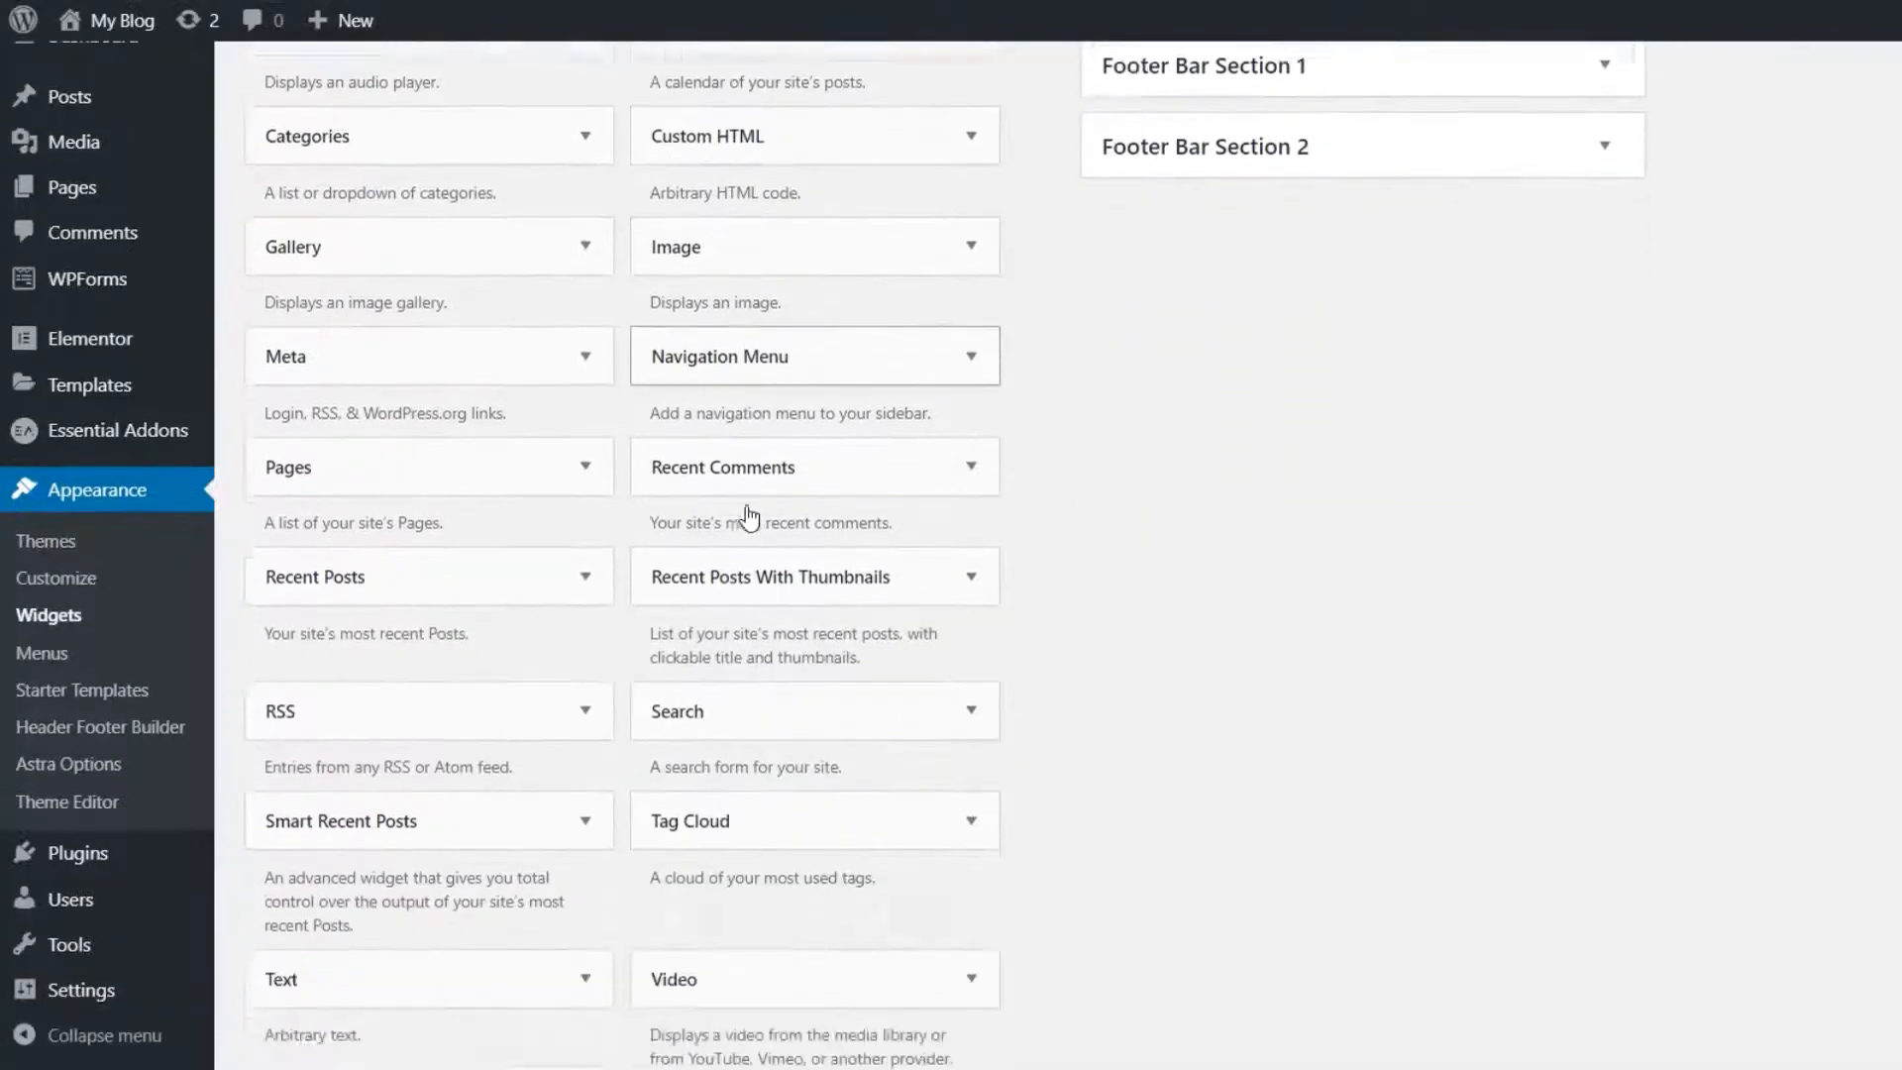
{"action": "scroll", "coordinate": [748, 505], "scroll_direction": "down", "scroll_amount": 3}
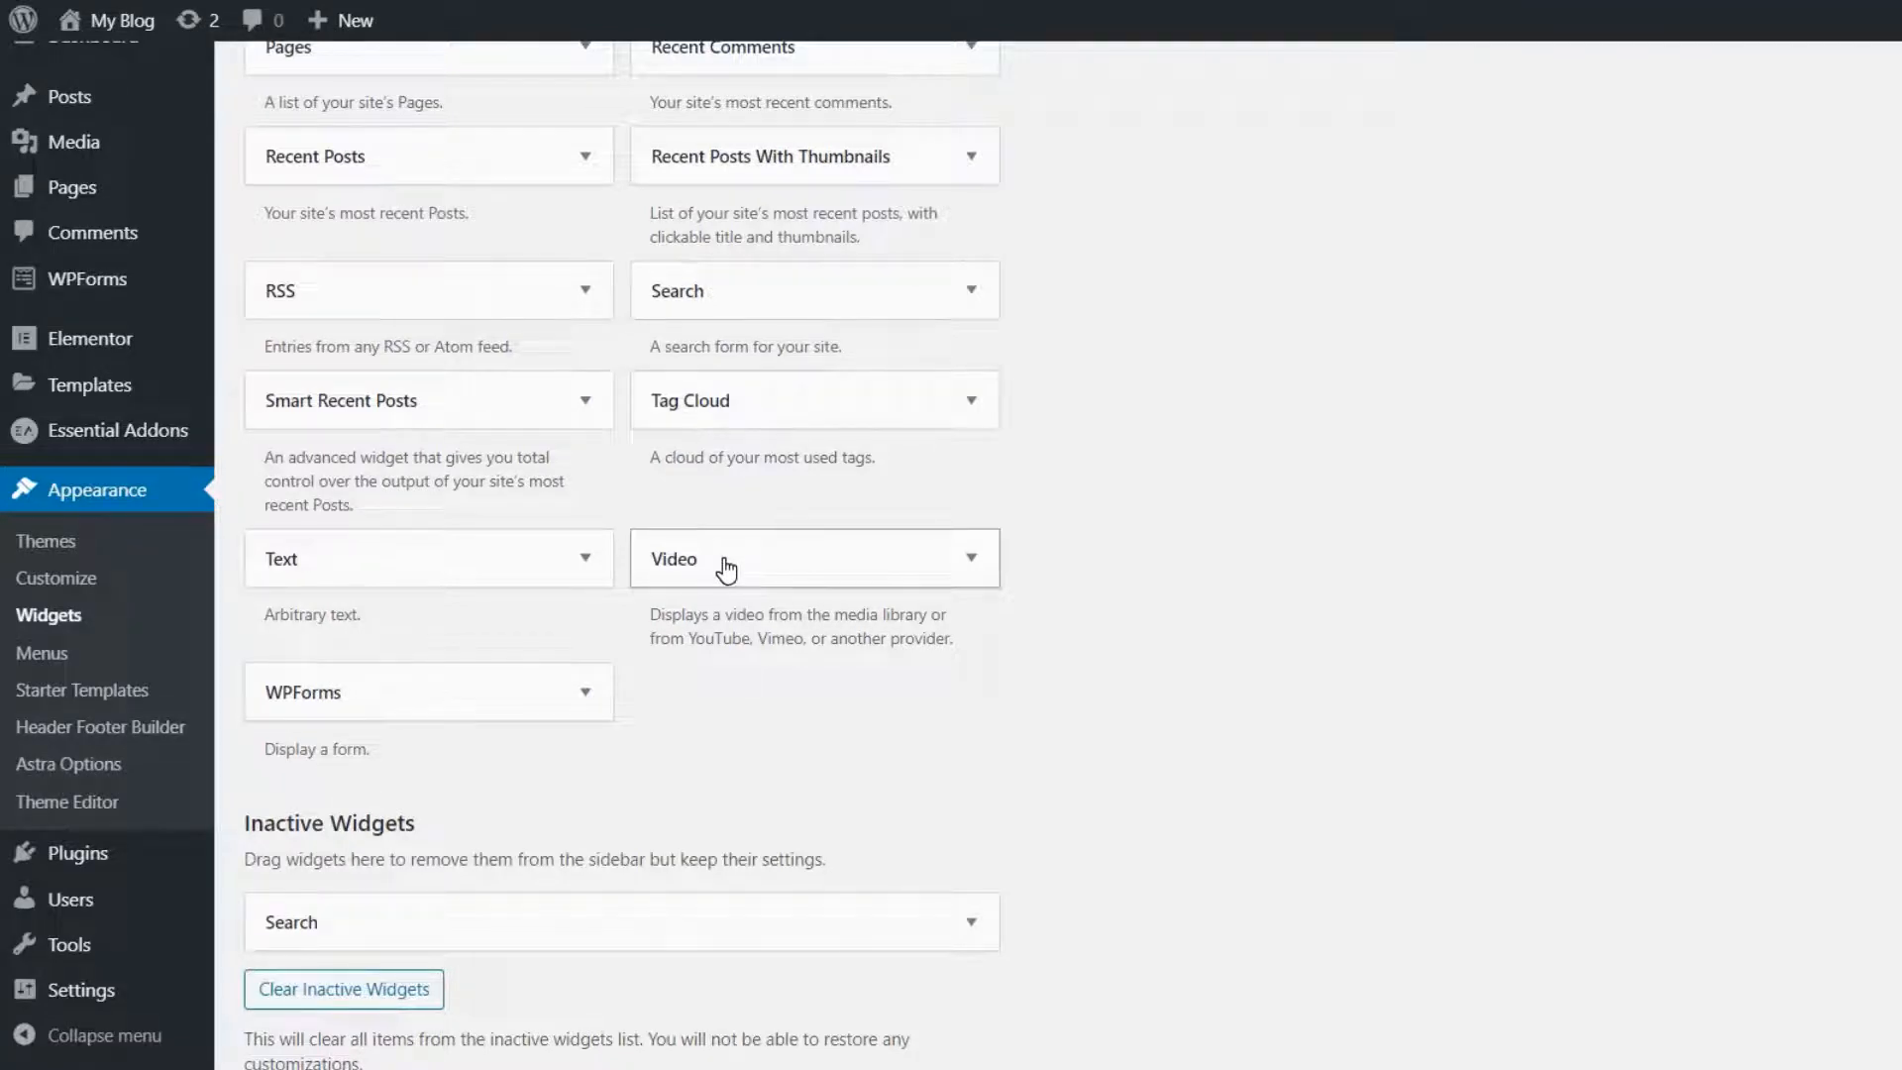
{"action": "scroll", "coordinate": [726, 565], "scroll_direction": "up", "scroll_amount": 5}
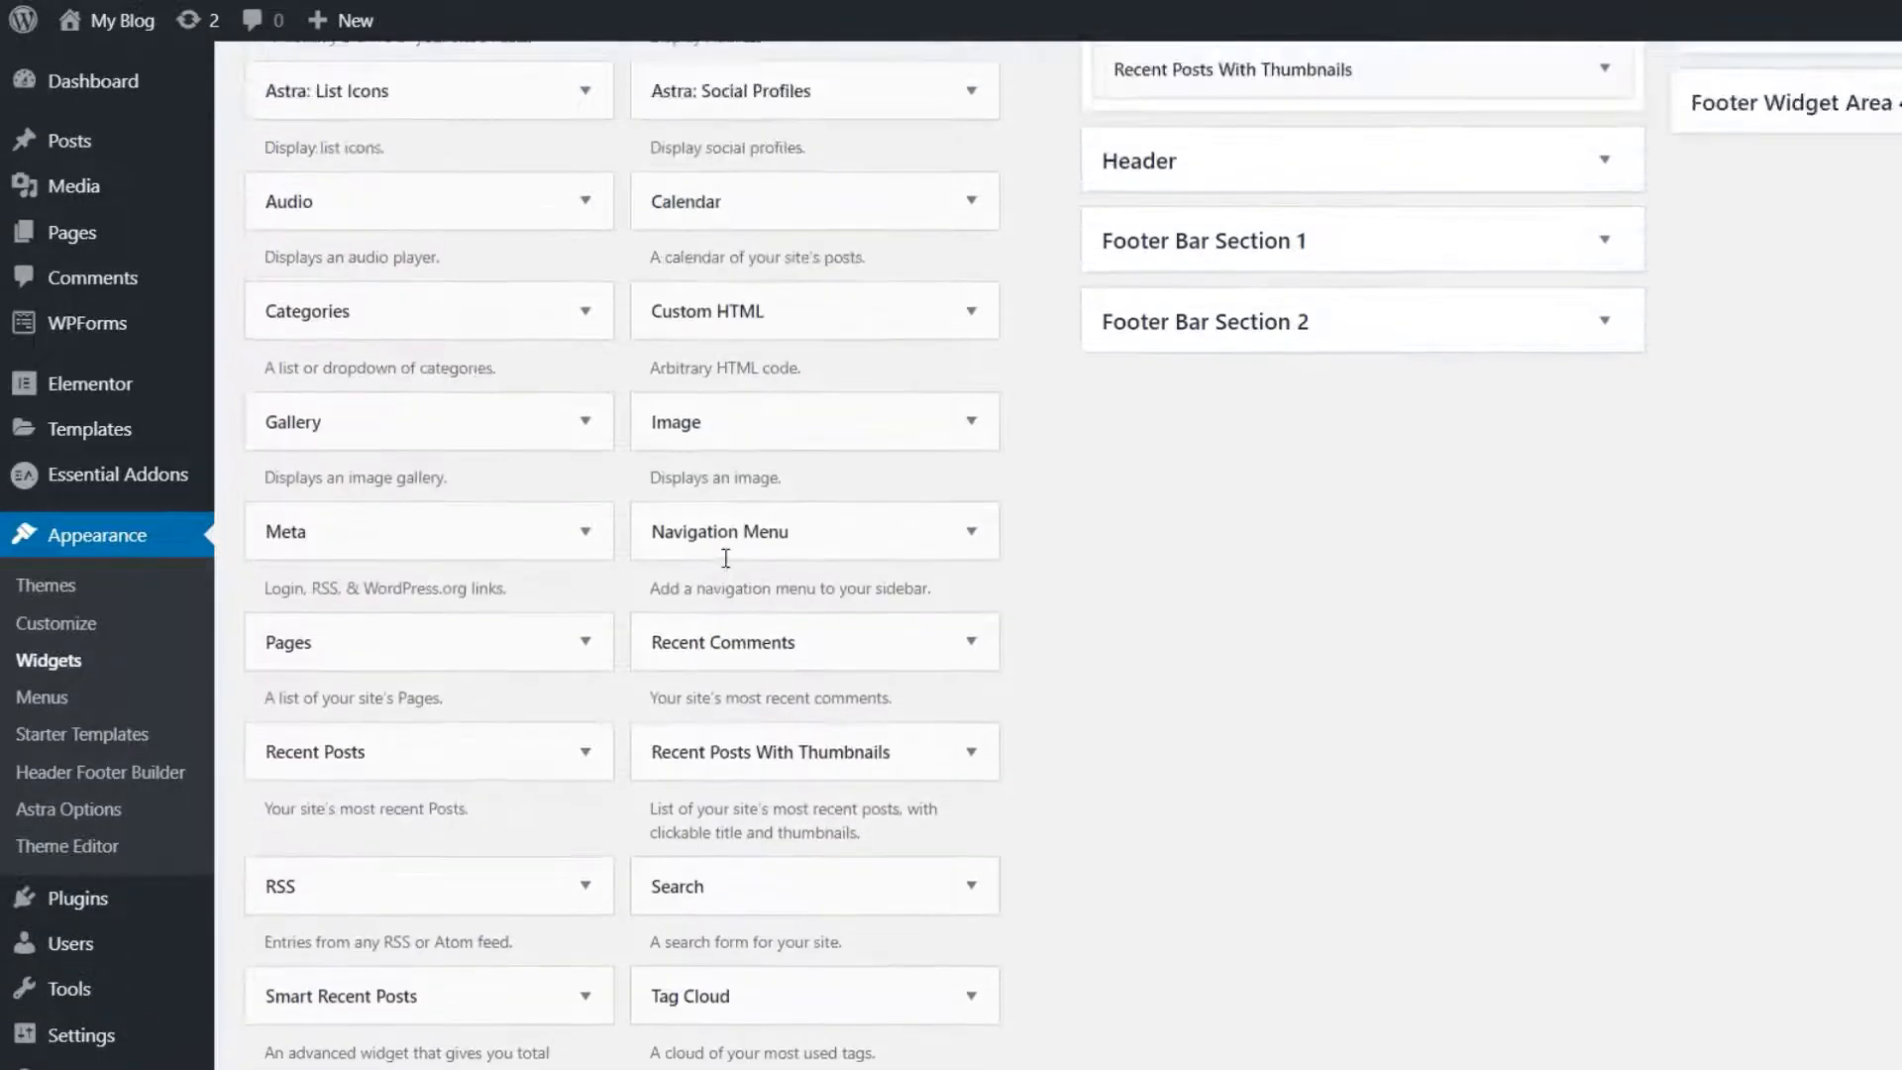
{"action": "scroll", "coordinate": [726, 560], "scroll_direction": "up", "scroll_amount": 3}
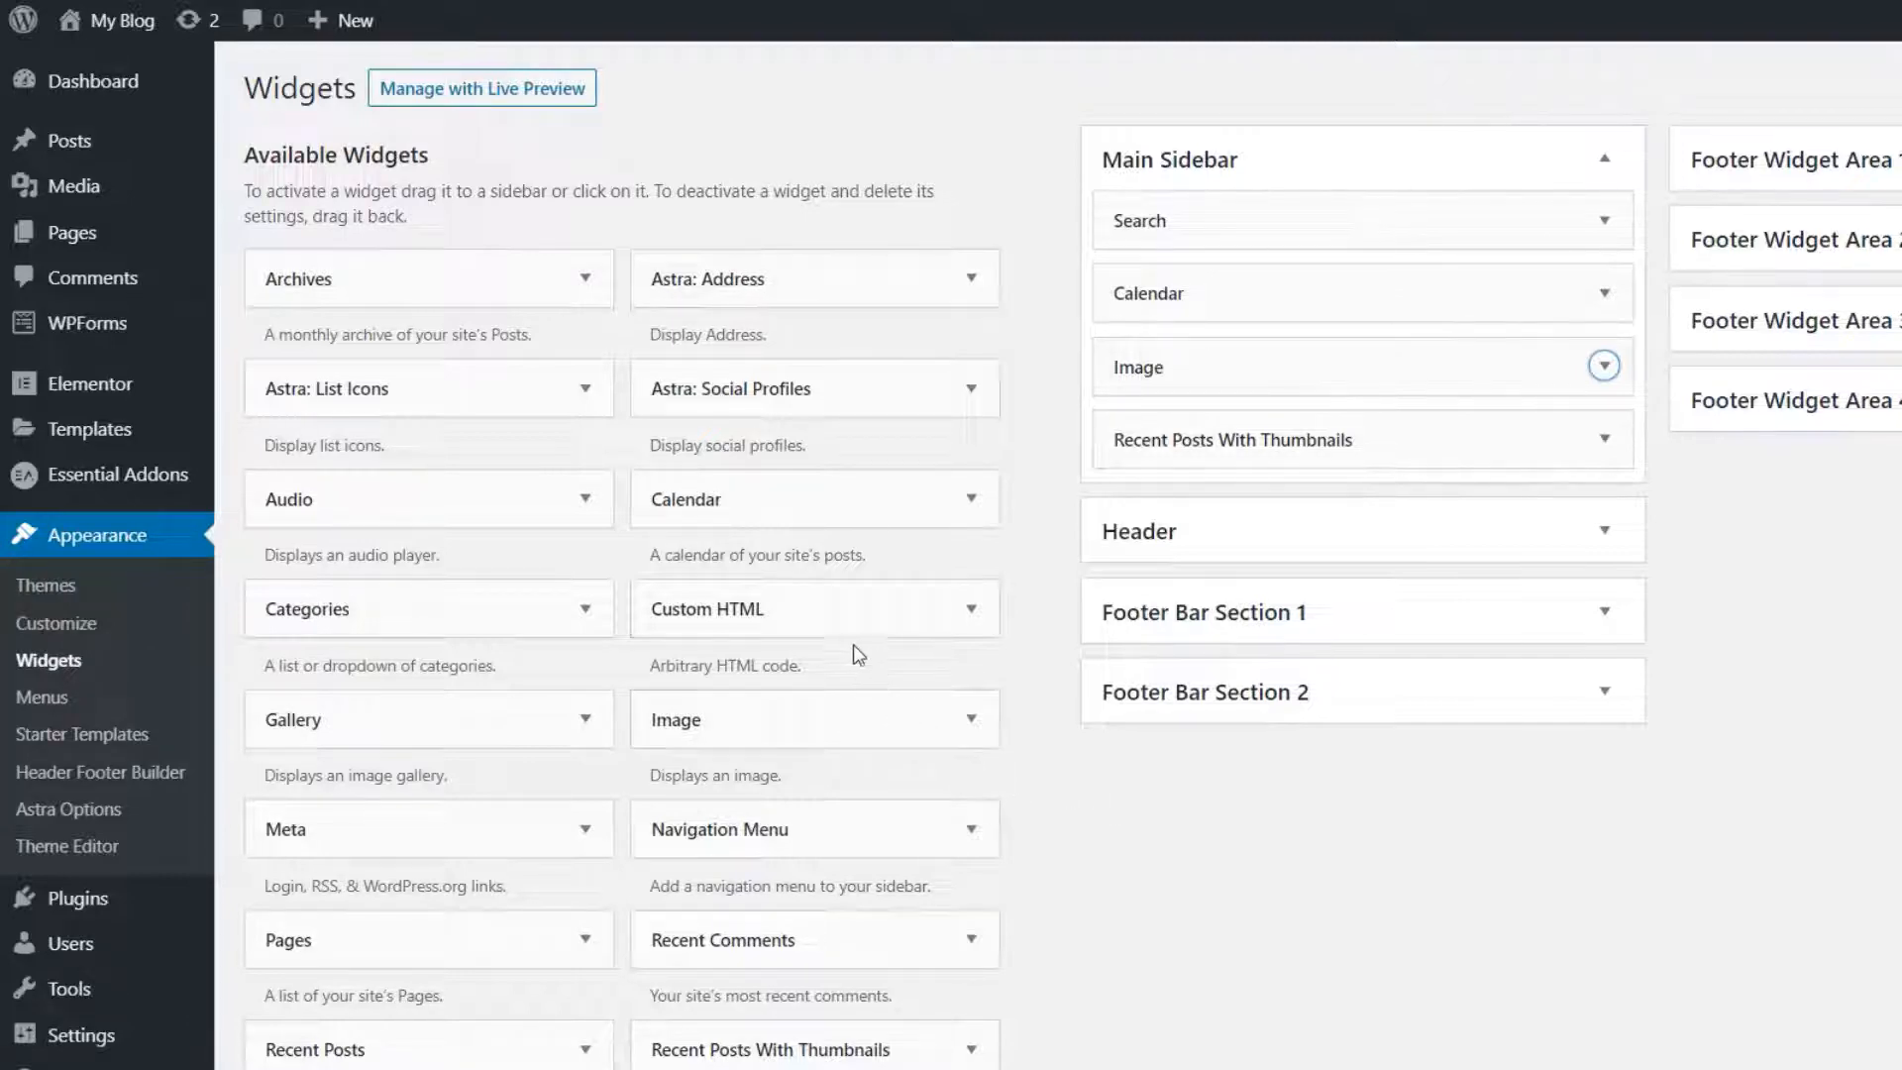
Add a Custom HTML widget below Search in the Main Sidebar, and delete it.
{"action": "left_click_drag", "start_coordinate": [812, 599], "coordinate": [1202, 292]}
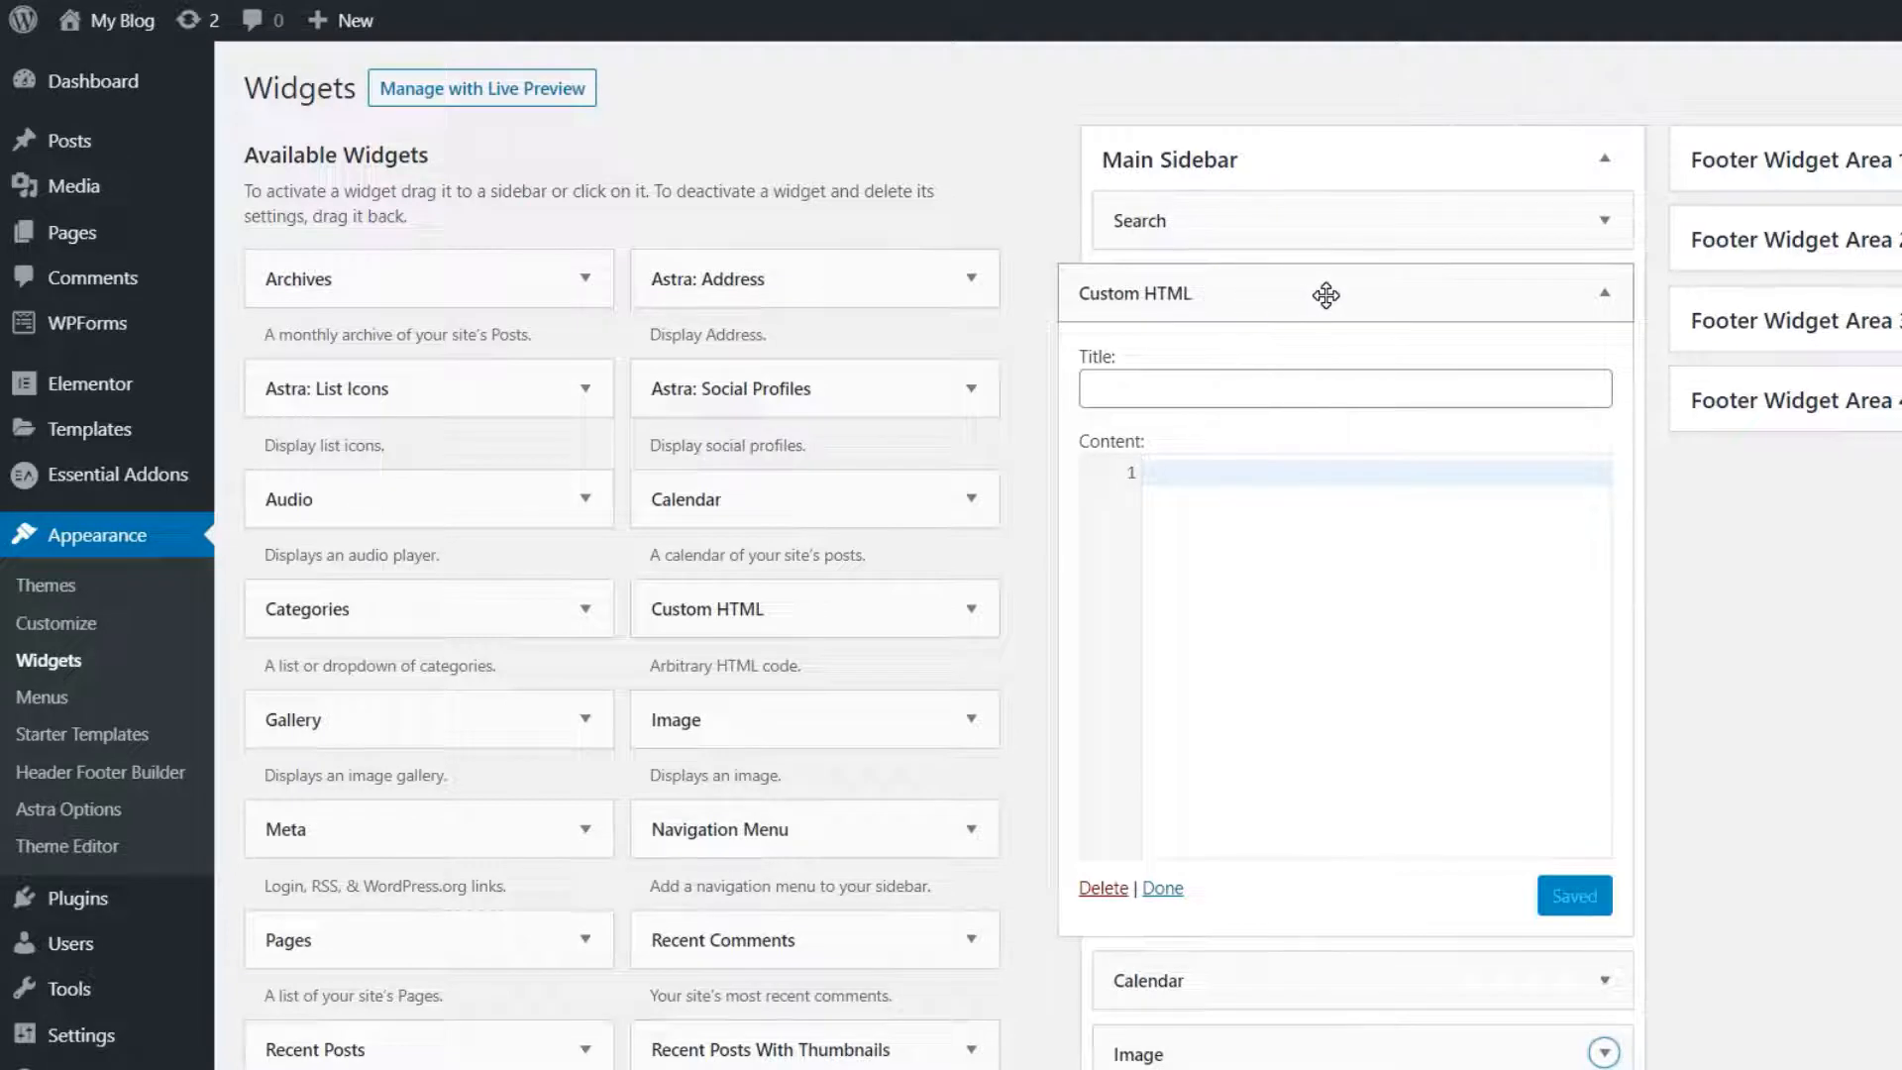
{"action": "left_click", "coordinate": [1605, 293]}
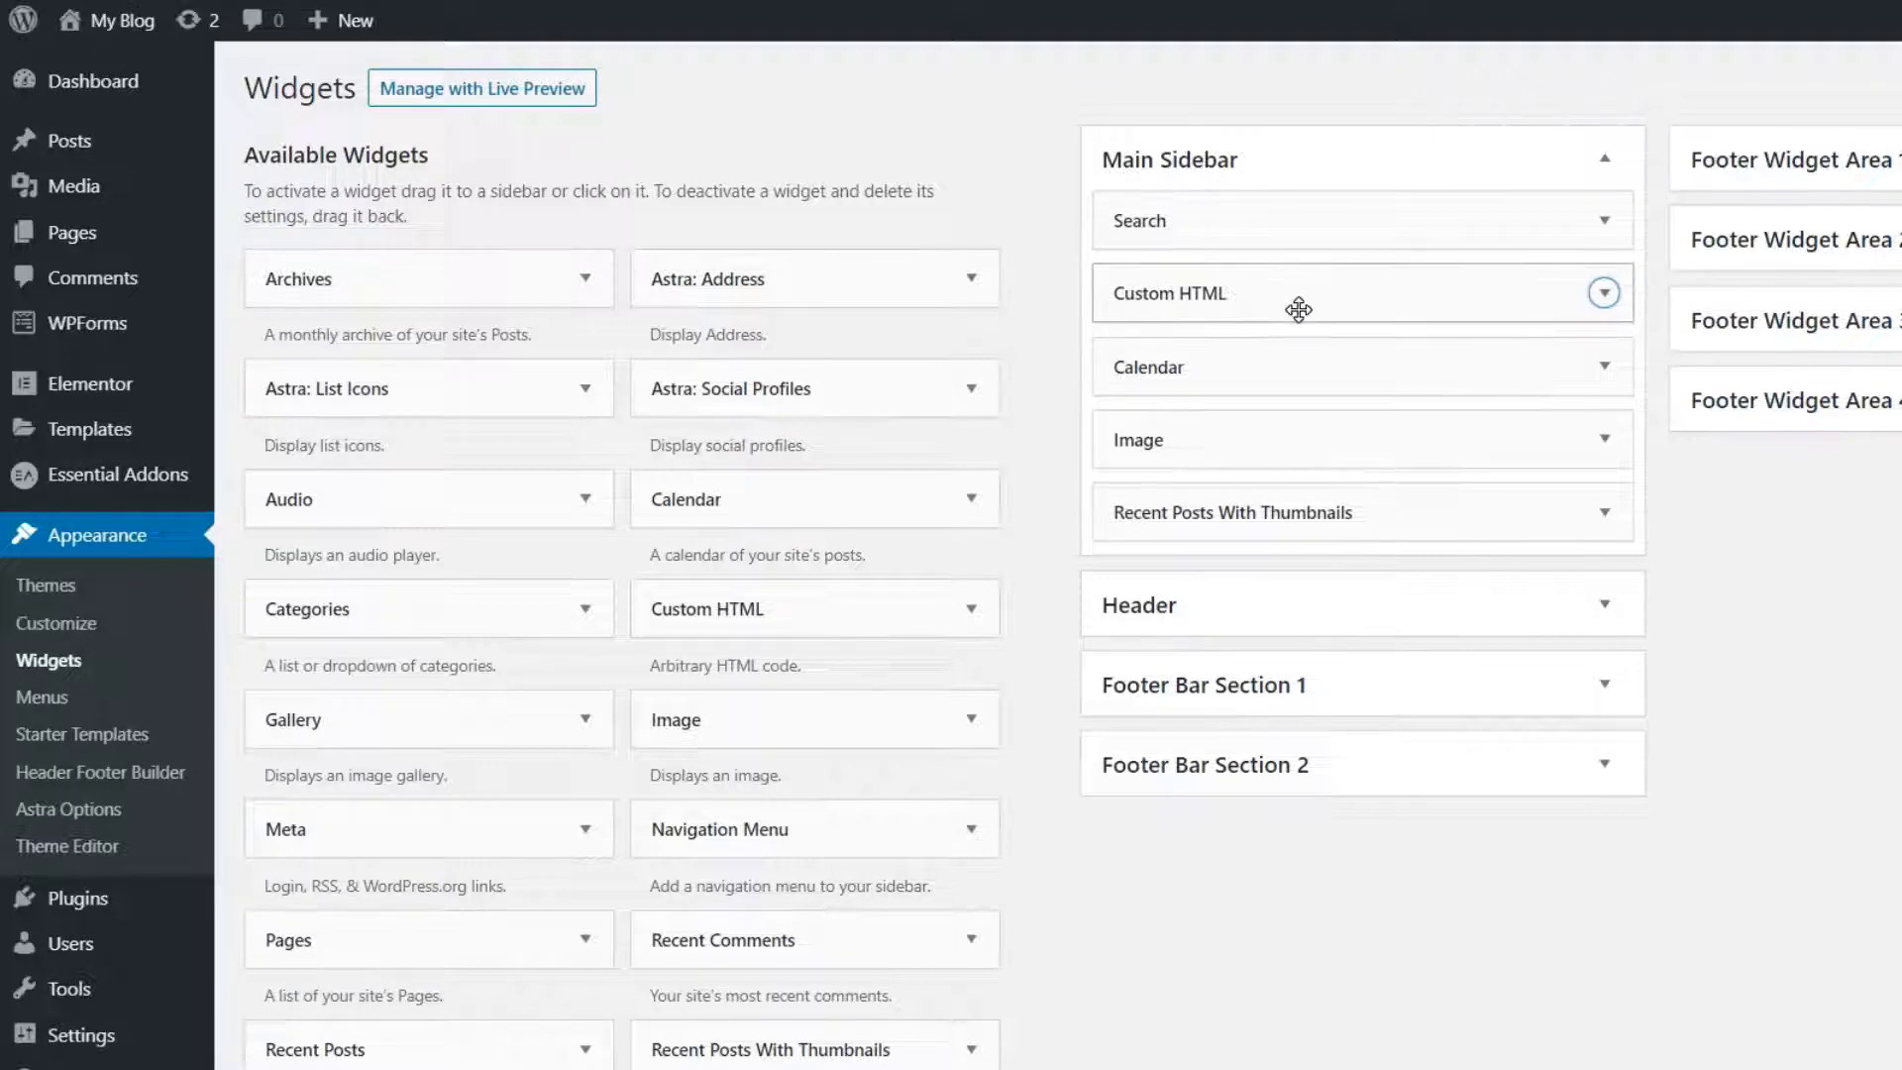
{"action": "left_click", "coordinate": [1604, 294]}
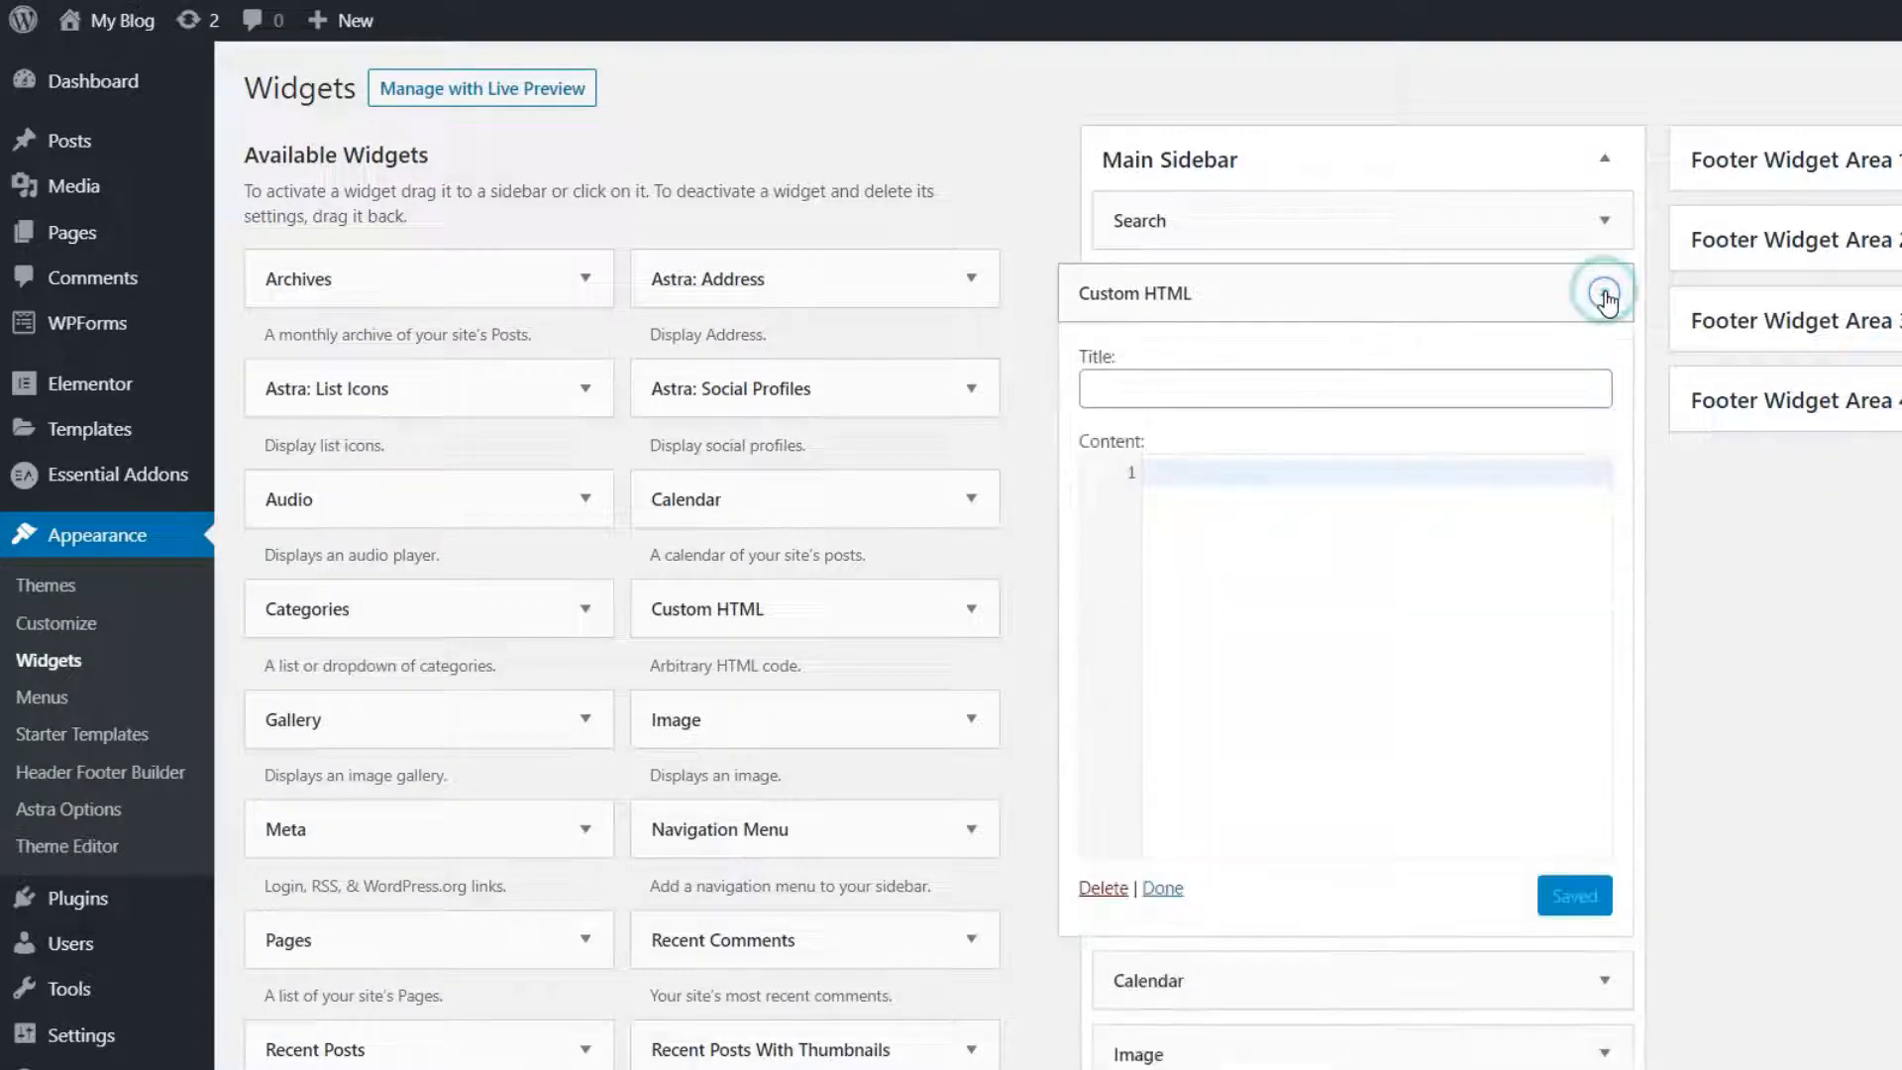
{"action": "left_click", "coordinate": [1095, 892]}
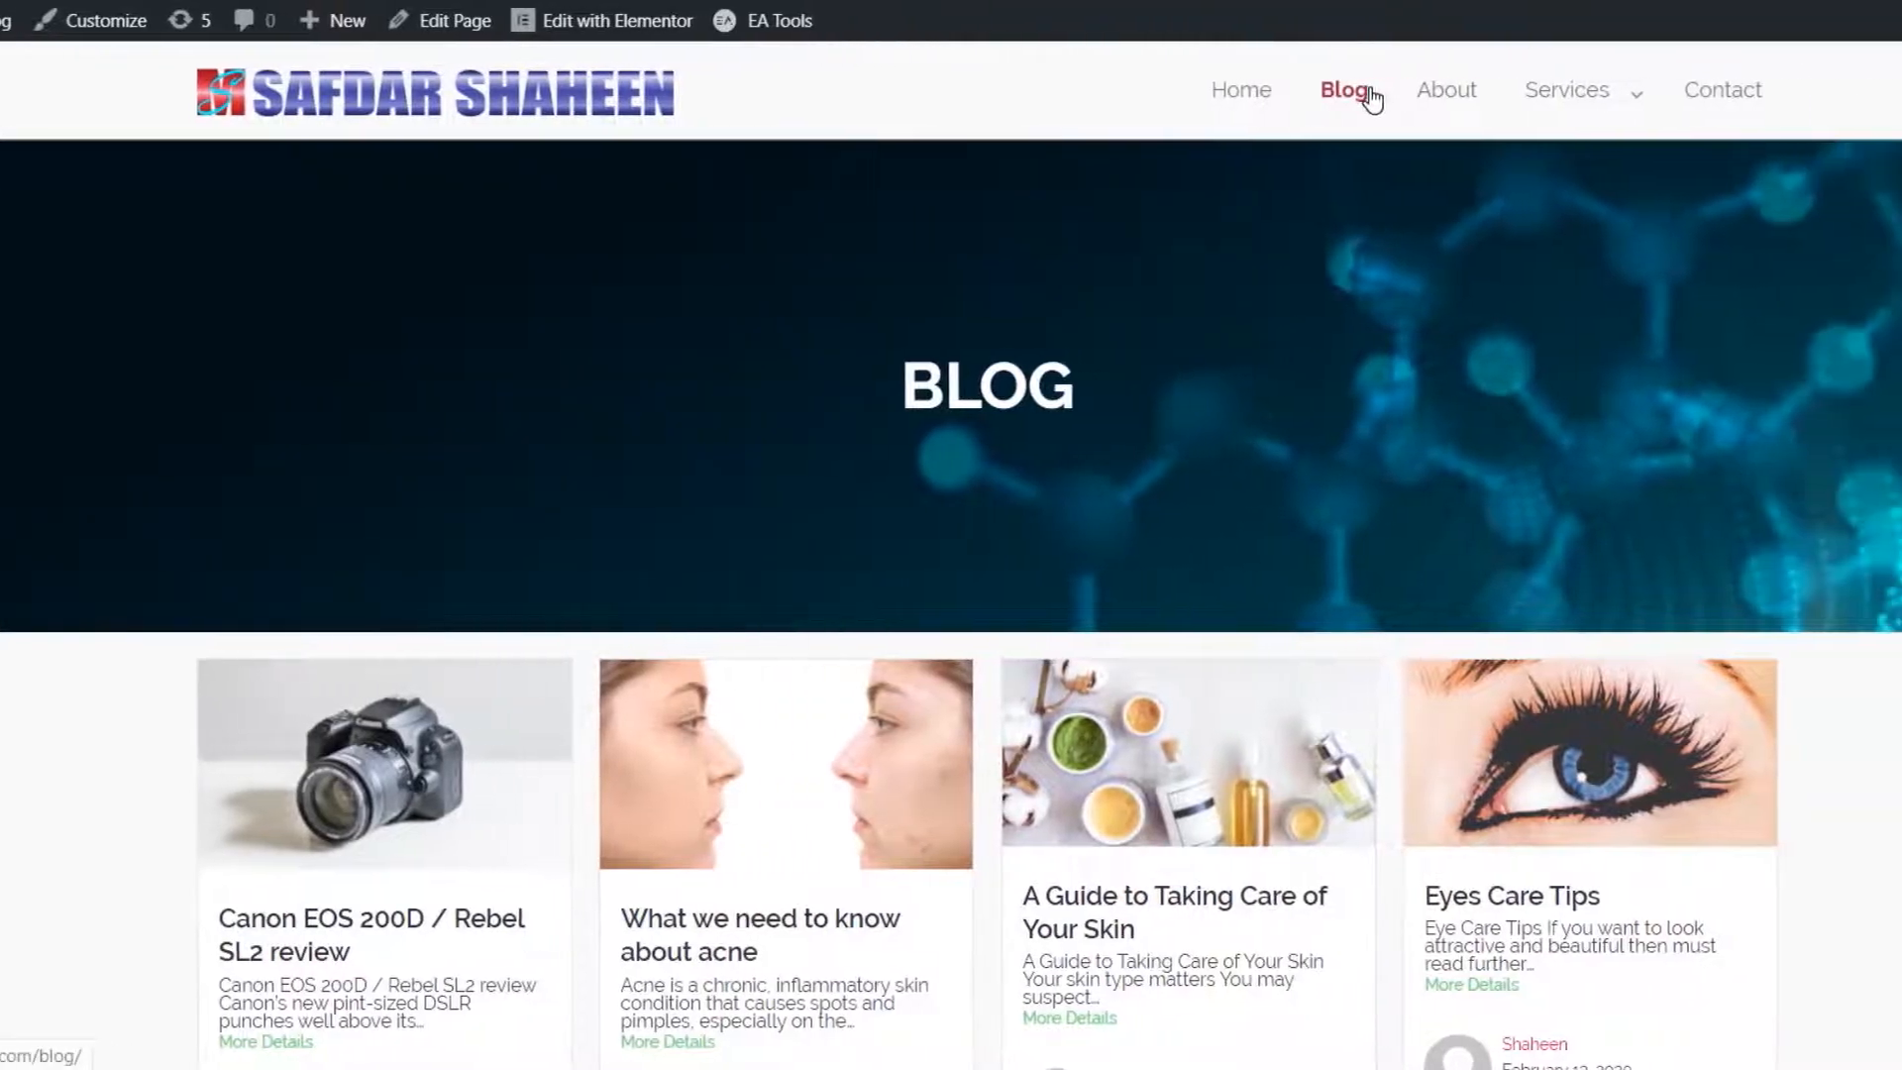
Open the Canon EOS 200D / Rebel SL2 review post from the site's blog page.
{"action": "left_click", "coordinate": [363, 773]}
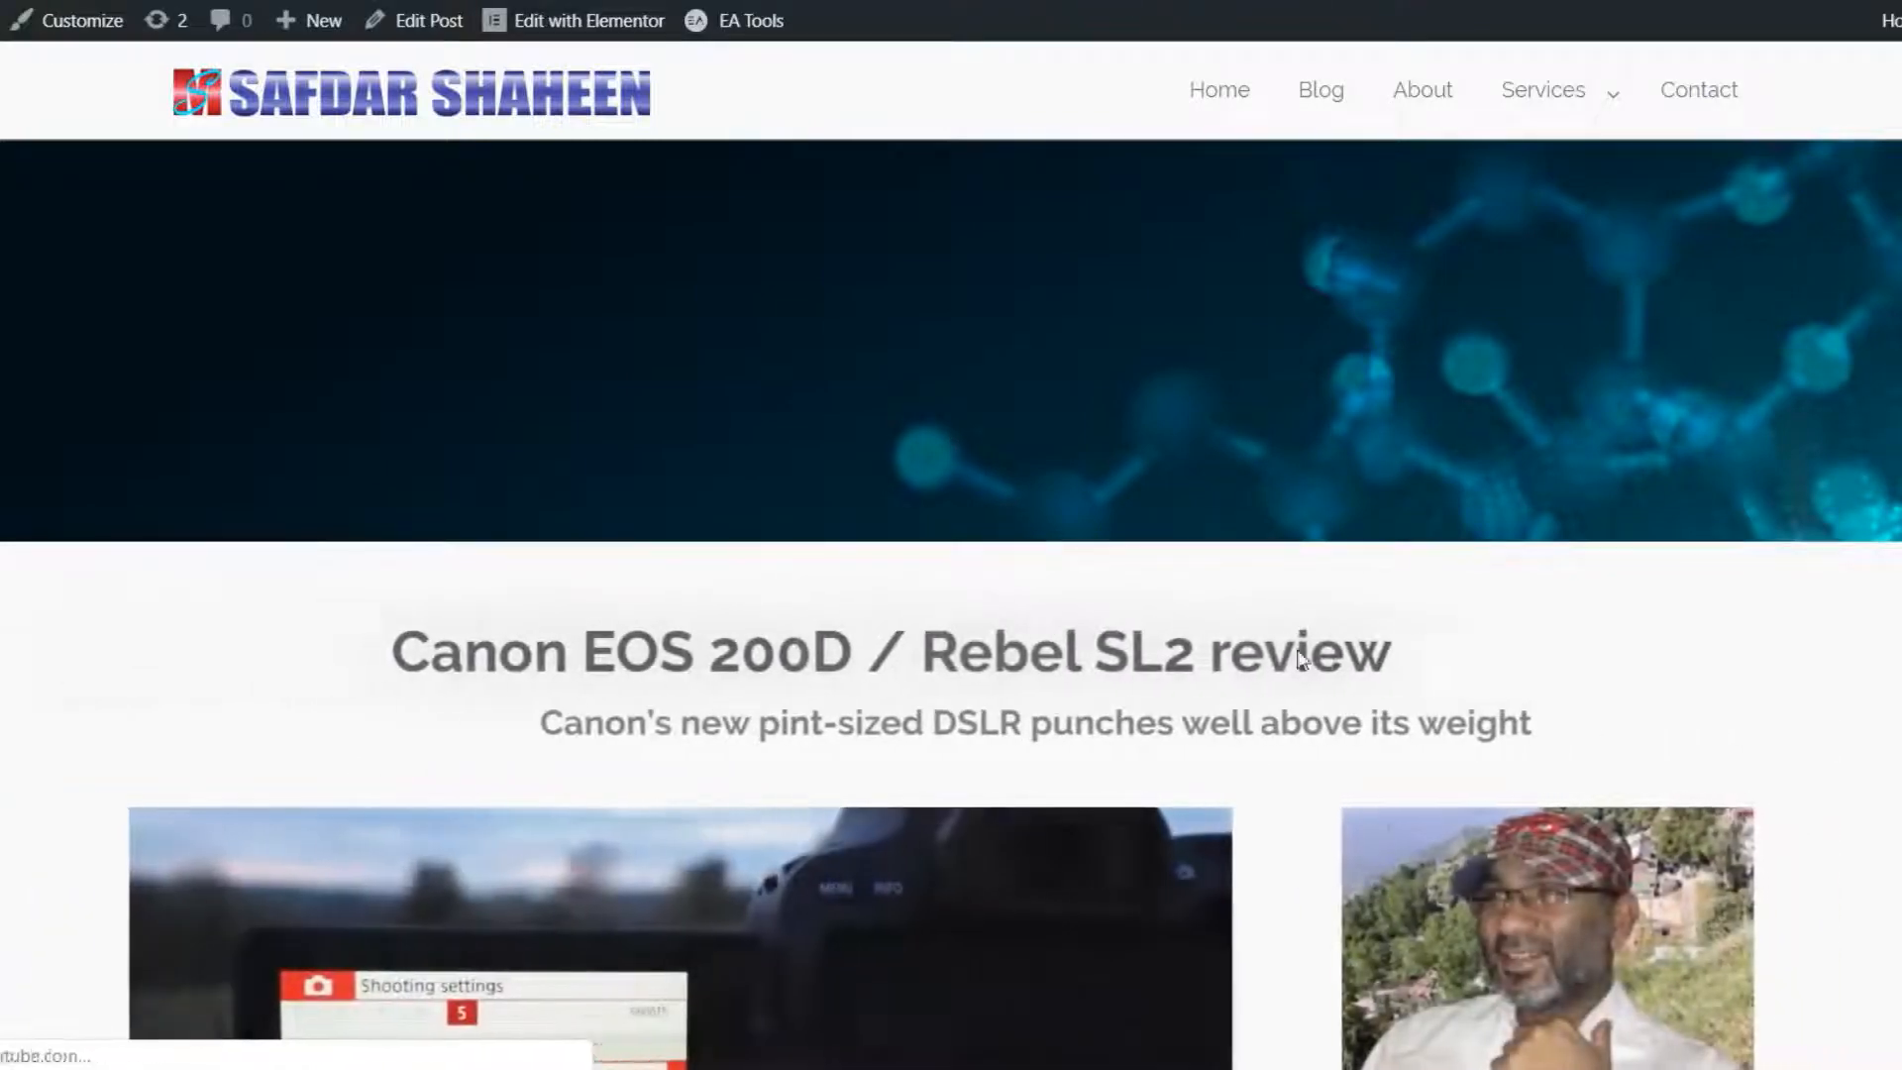
Look through the Canon EOS 200D / Rebel SL2 review post and its side column, and open the post for editing in Elementor.
{"action": "scroll", "coordinate": [1370, 680], "scroll_direction": "down", "scroll_amount": 3}
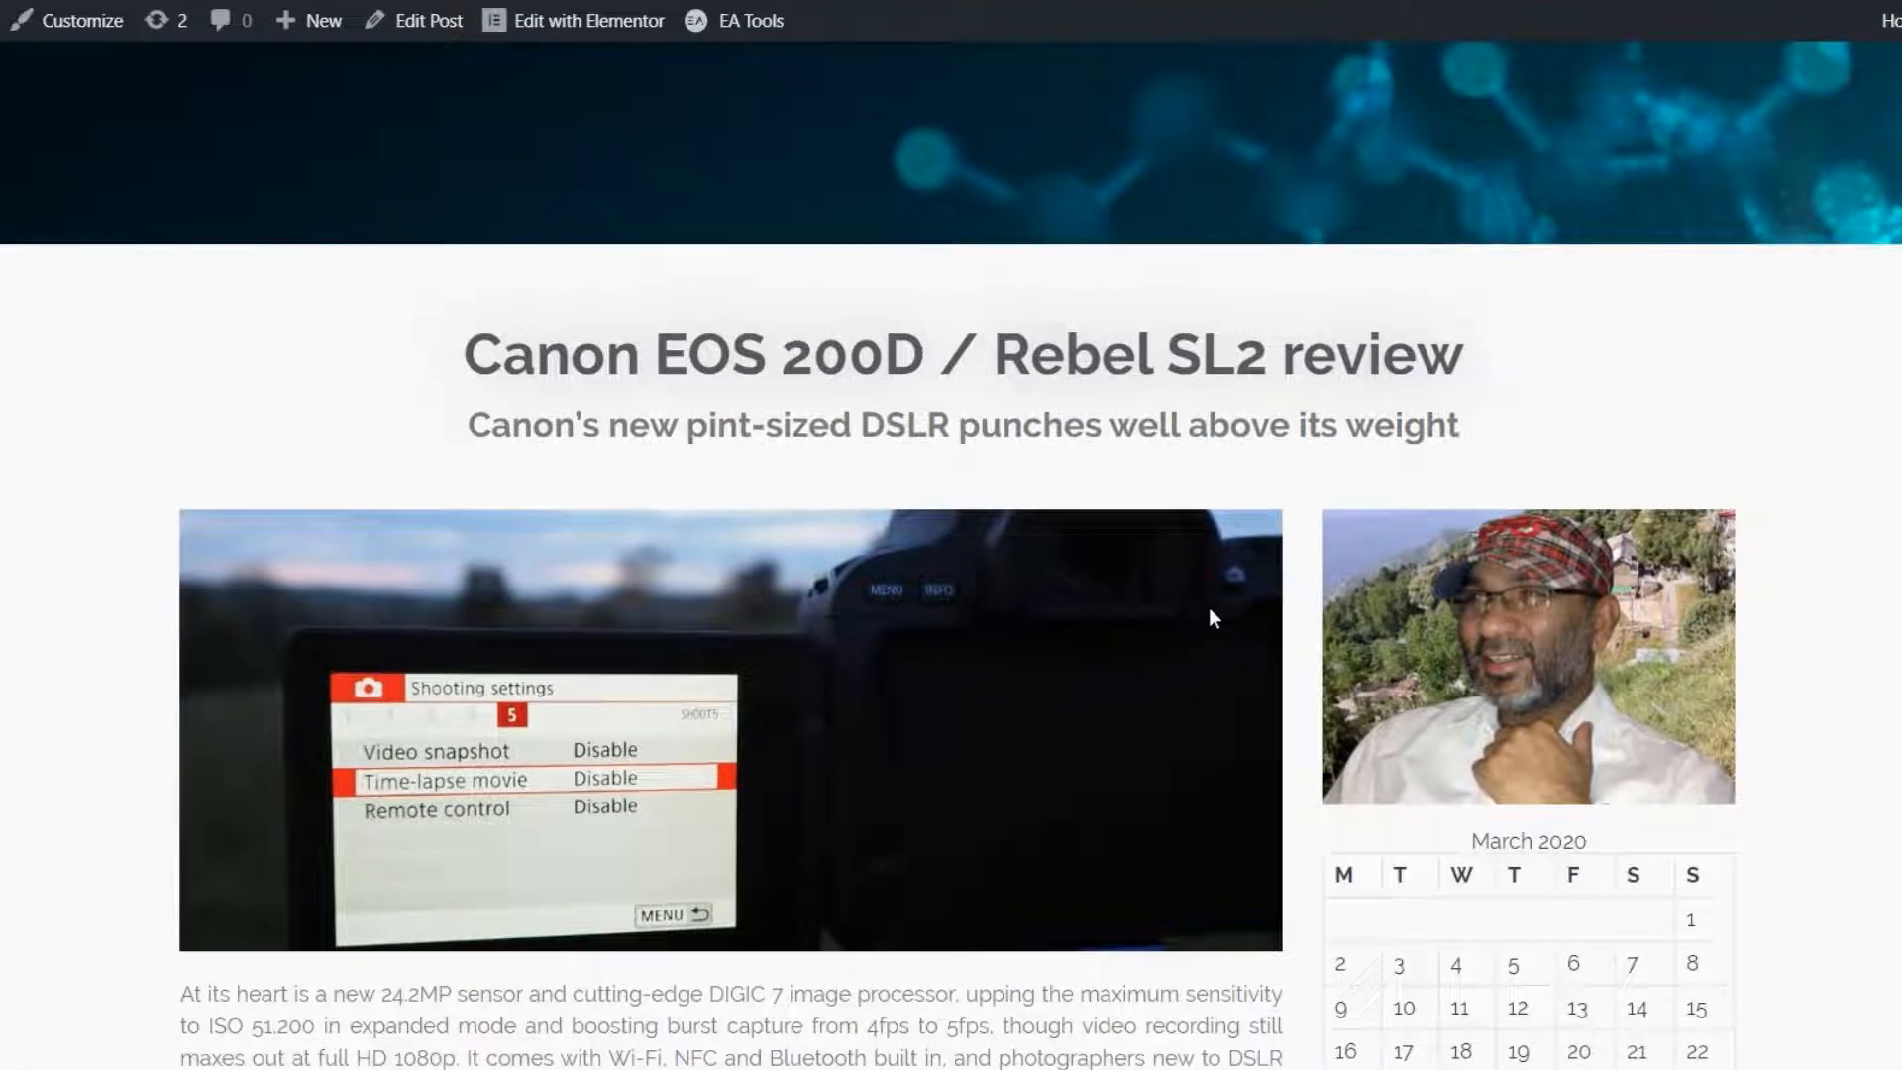
{"action": "scroll", "coordinate": [1215, 660], "scroll_direction": "down", "scroll_amount": 2}
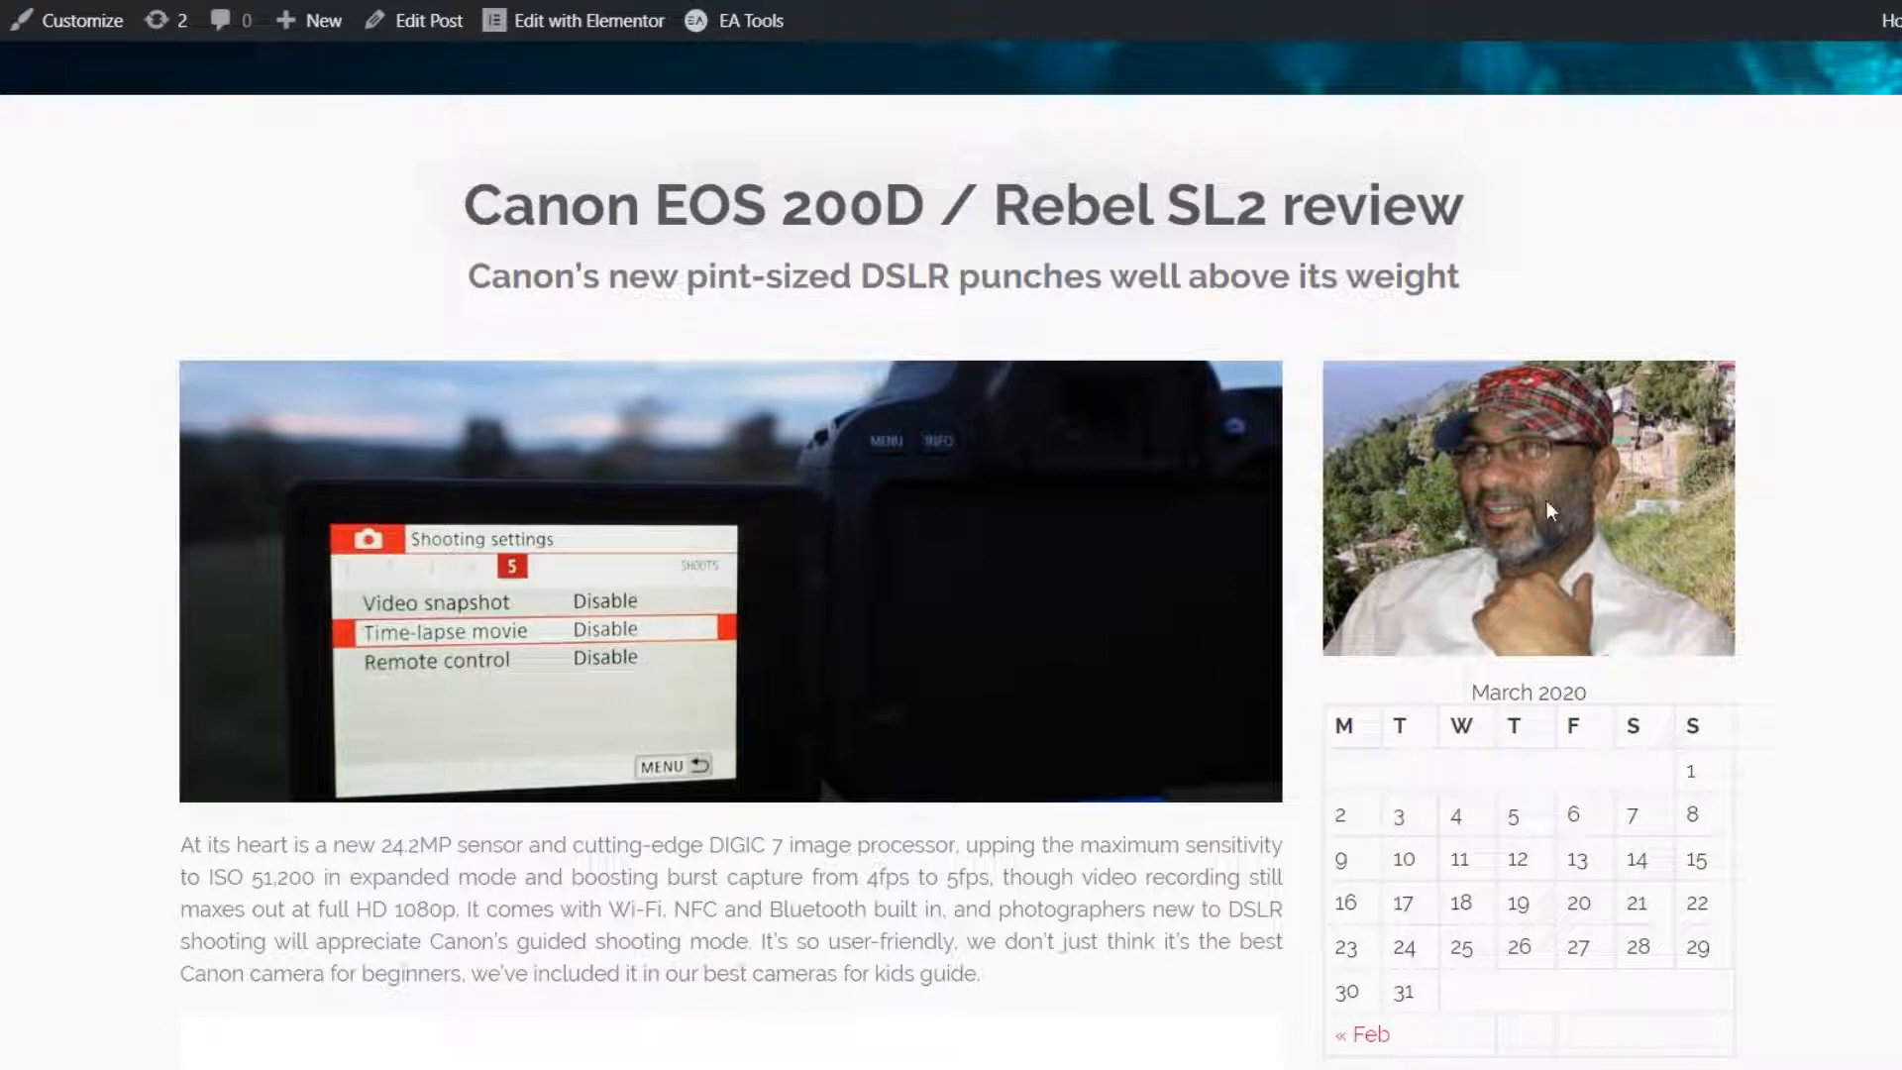
{"action": "scroll", "coordinate": [1533, 535], "scroll_direction": "down", "scroll_amount": 4}
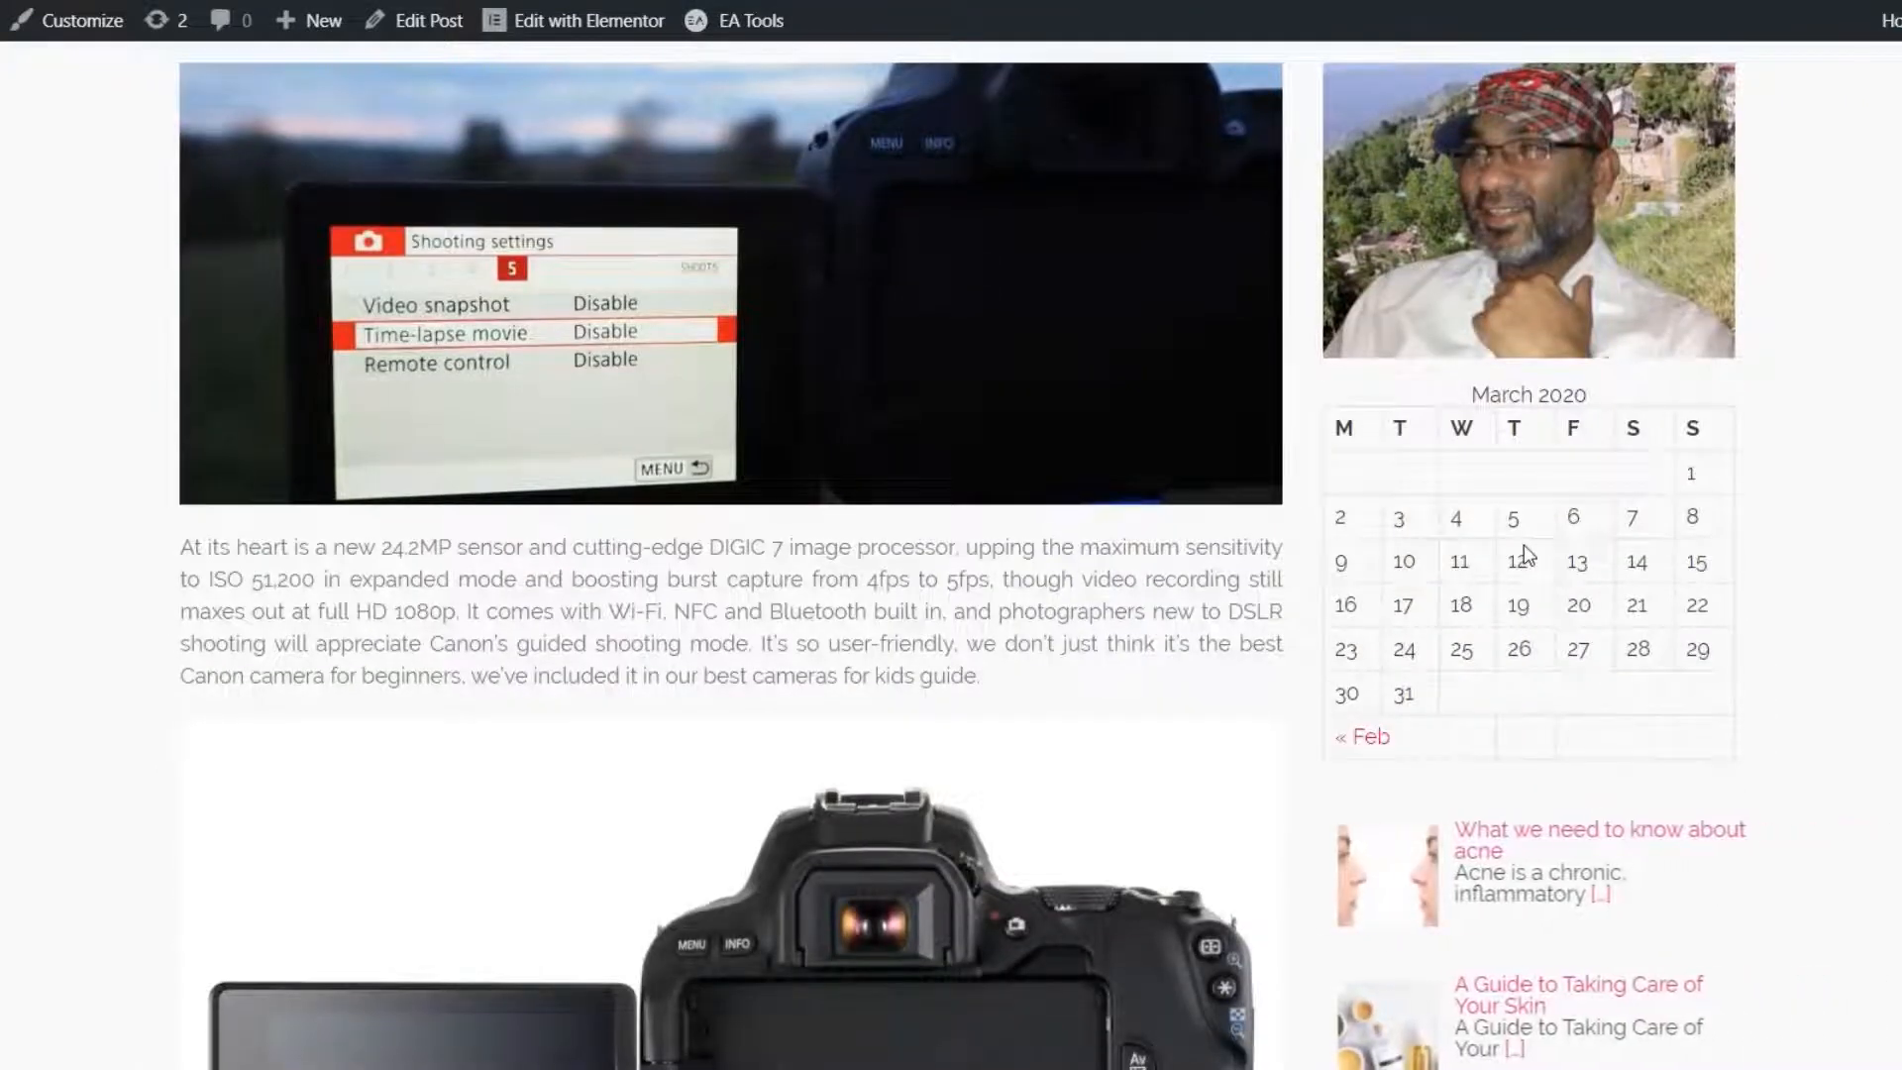
{"action": "scroll", "coordinate": [1529, 554], "scroll_direction": "down", "scroll_amount": 6}
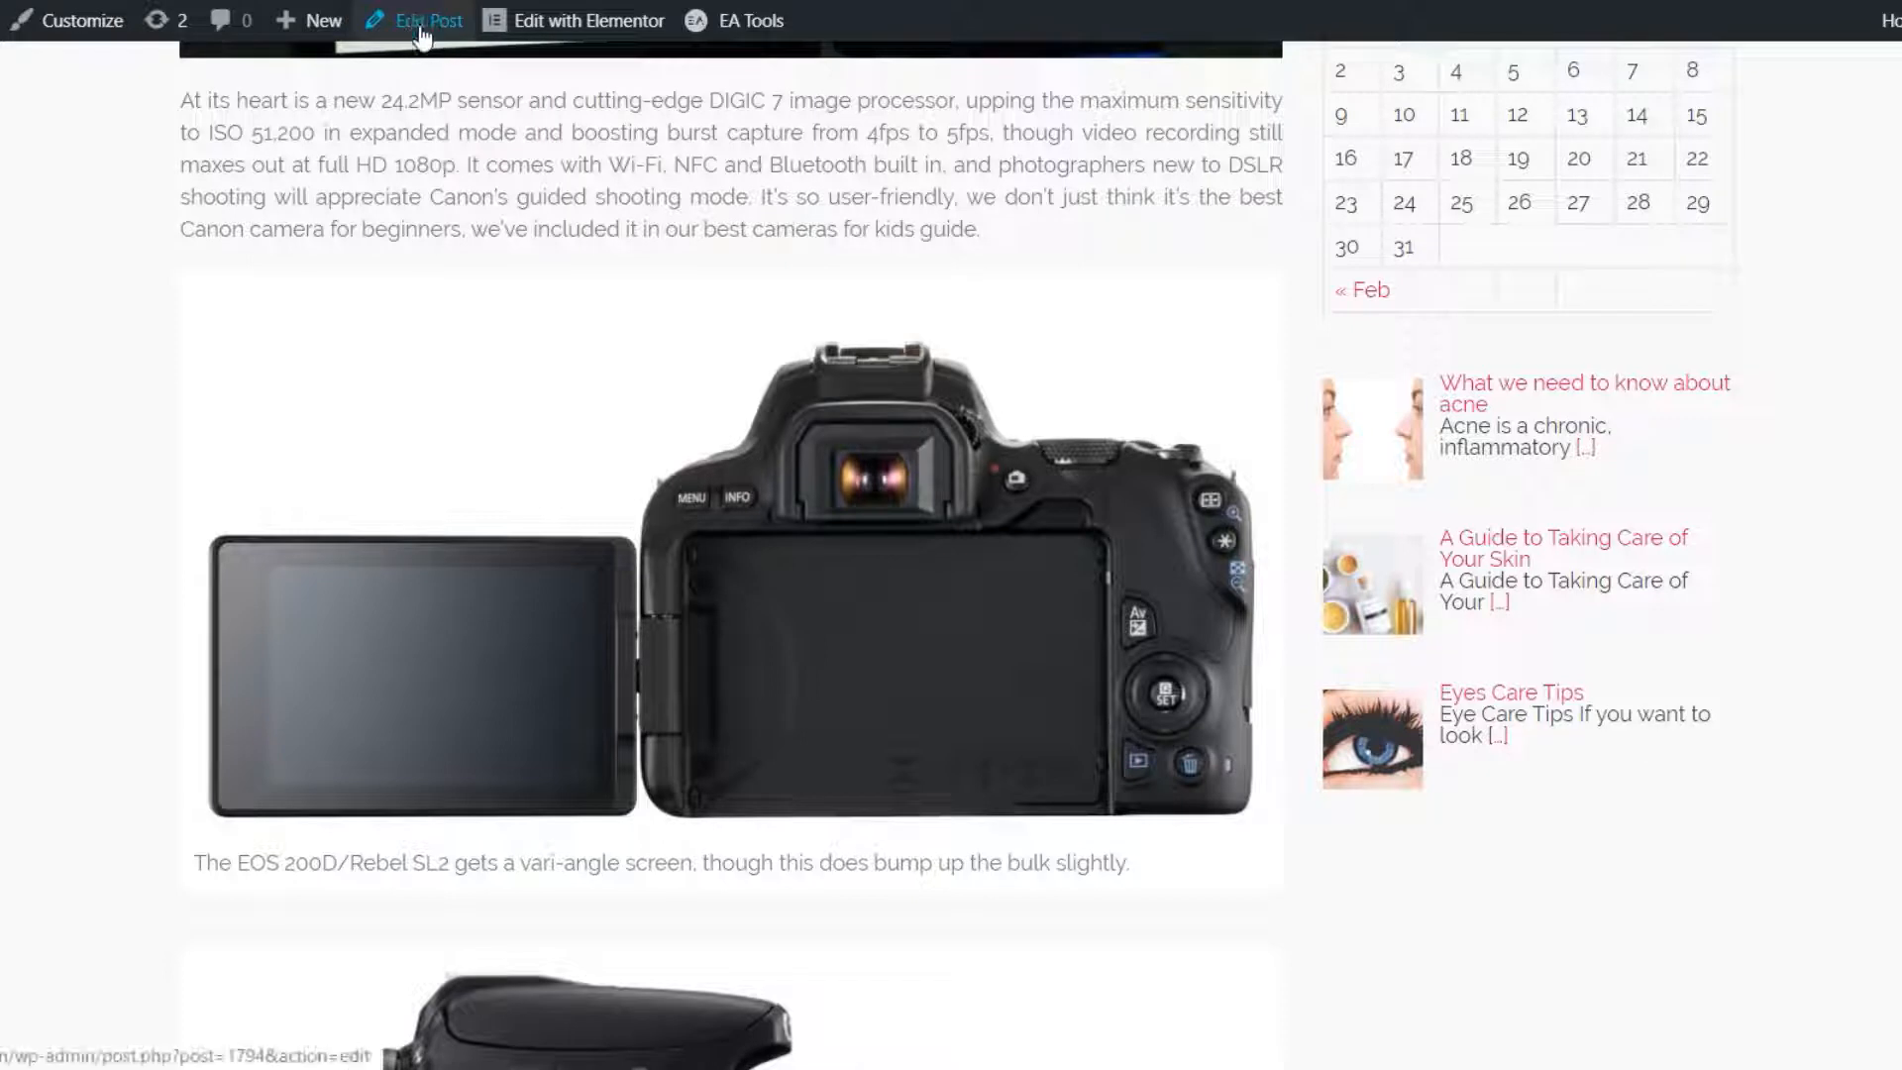
{"action": "mouse_move", "coordinate": [558, 30]}
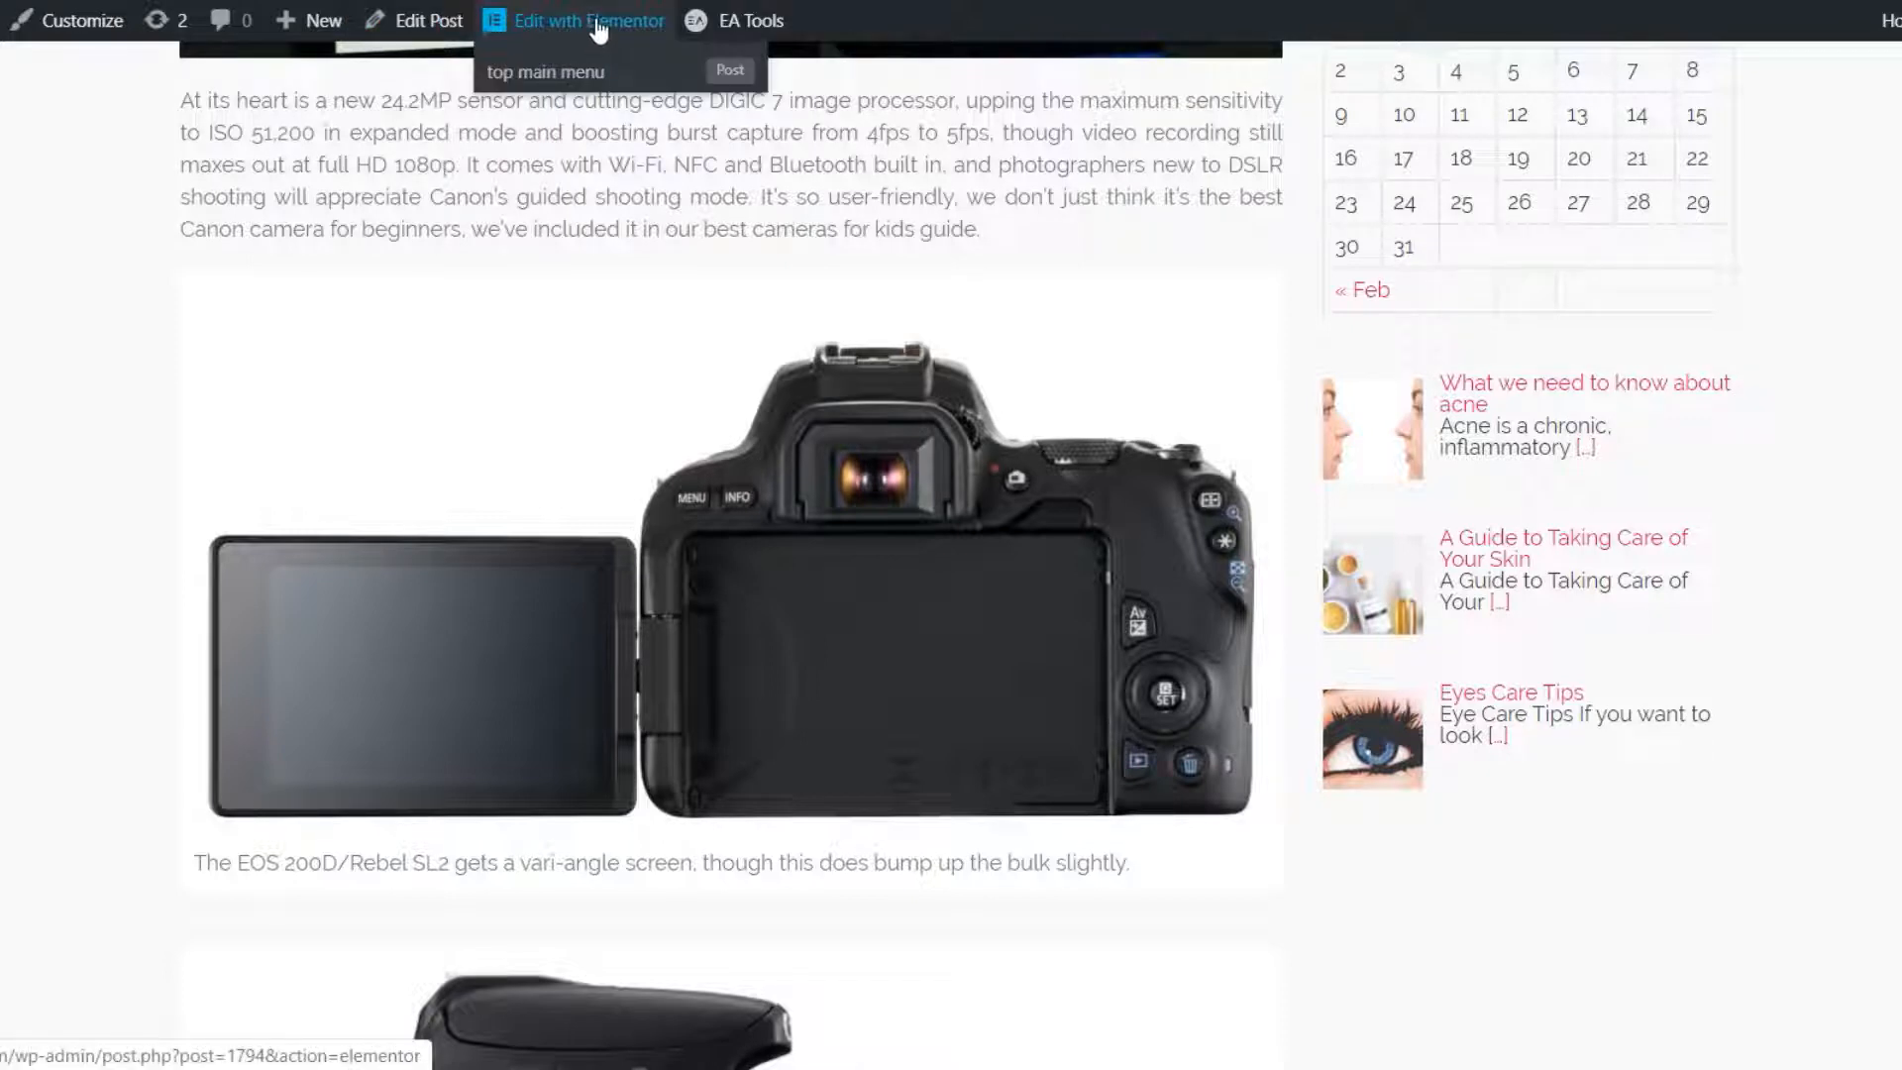
{"action": "left_click", "coordinate": [597, 30]}
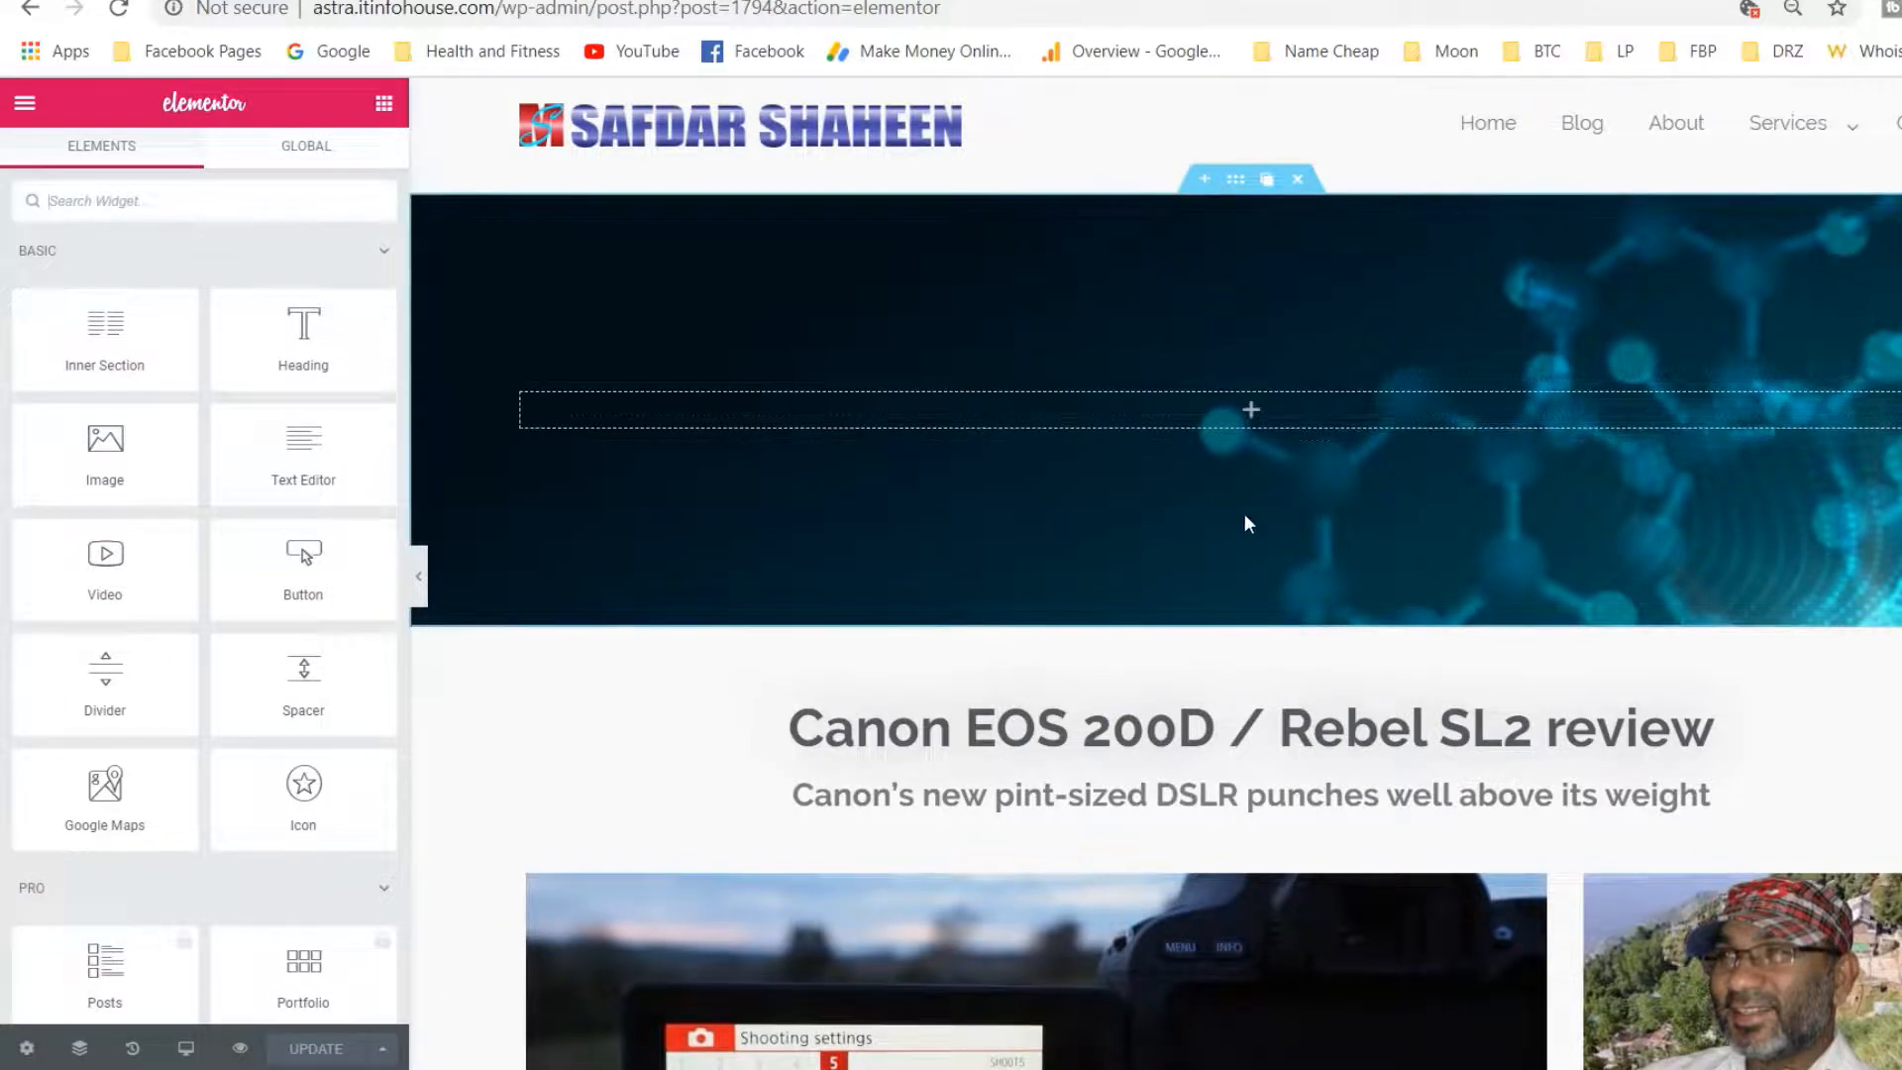
Delete the image, calendar and recent posts widgets from the narrow column beside the article.
{"action": "scroll", "coordinate": [1248, 523], "scroll_direction": "down", "scroll_amount": 3}
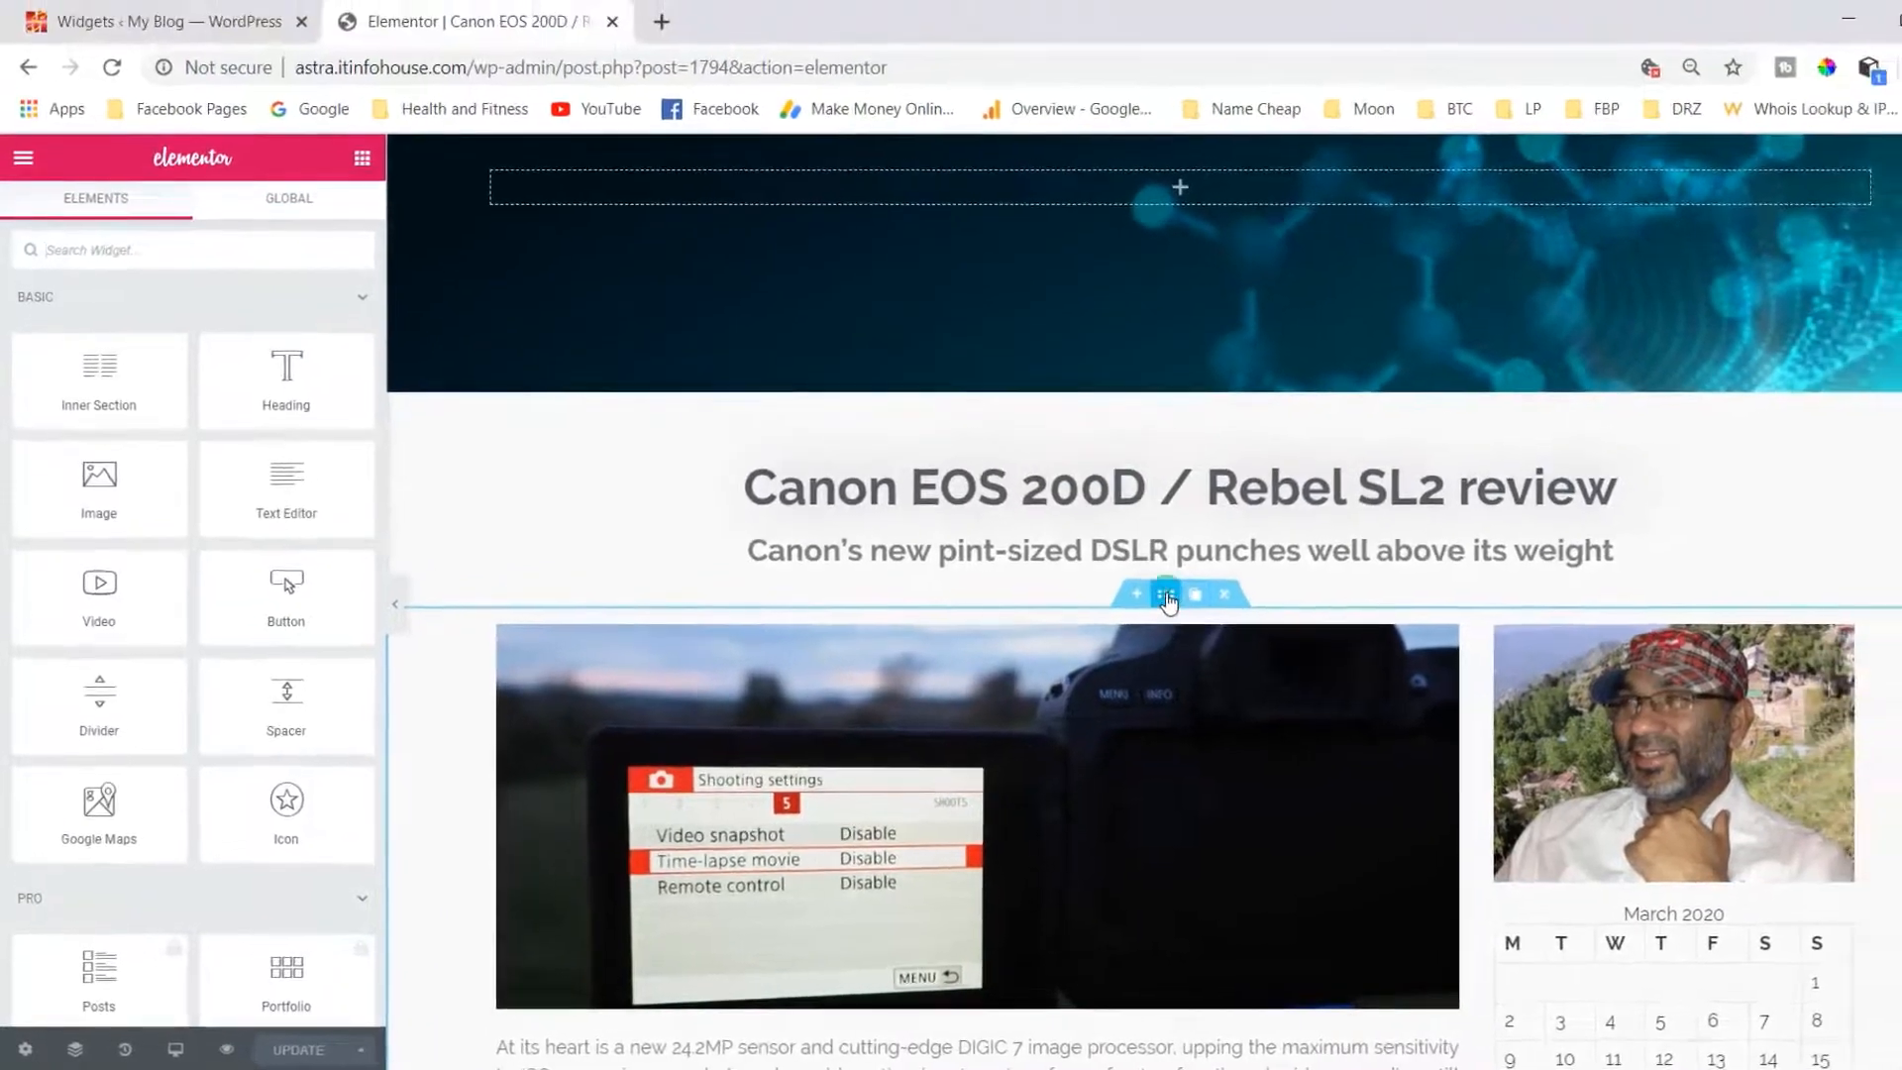
{"action": "left_click", "coordinate": [1225, 569]}
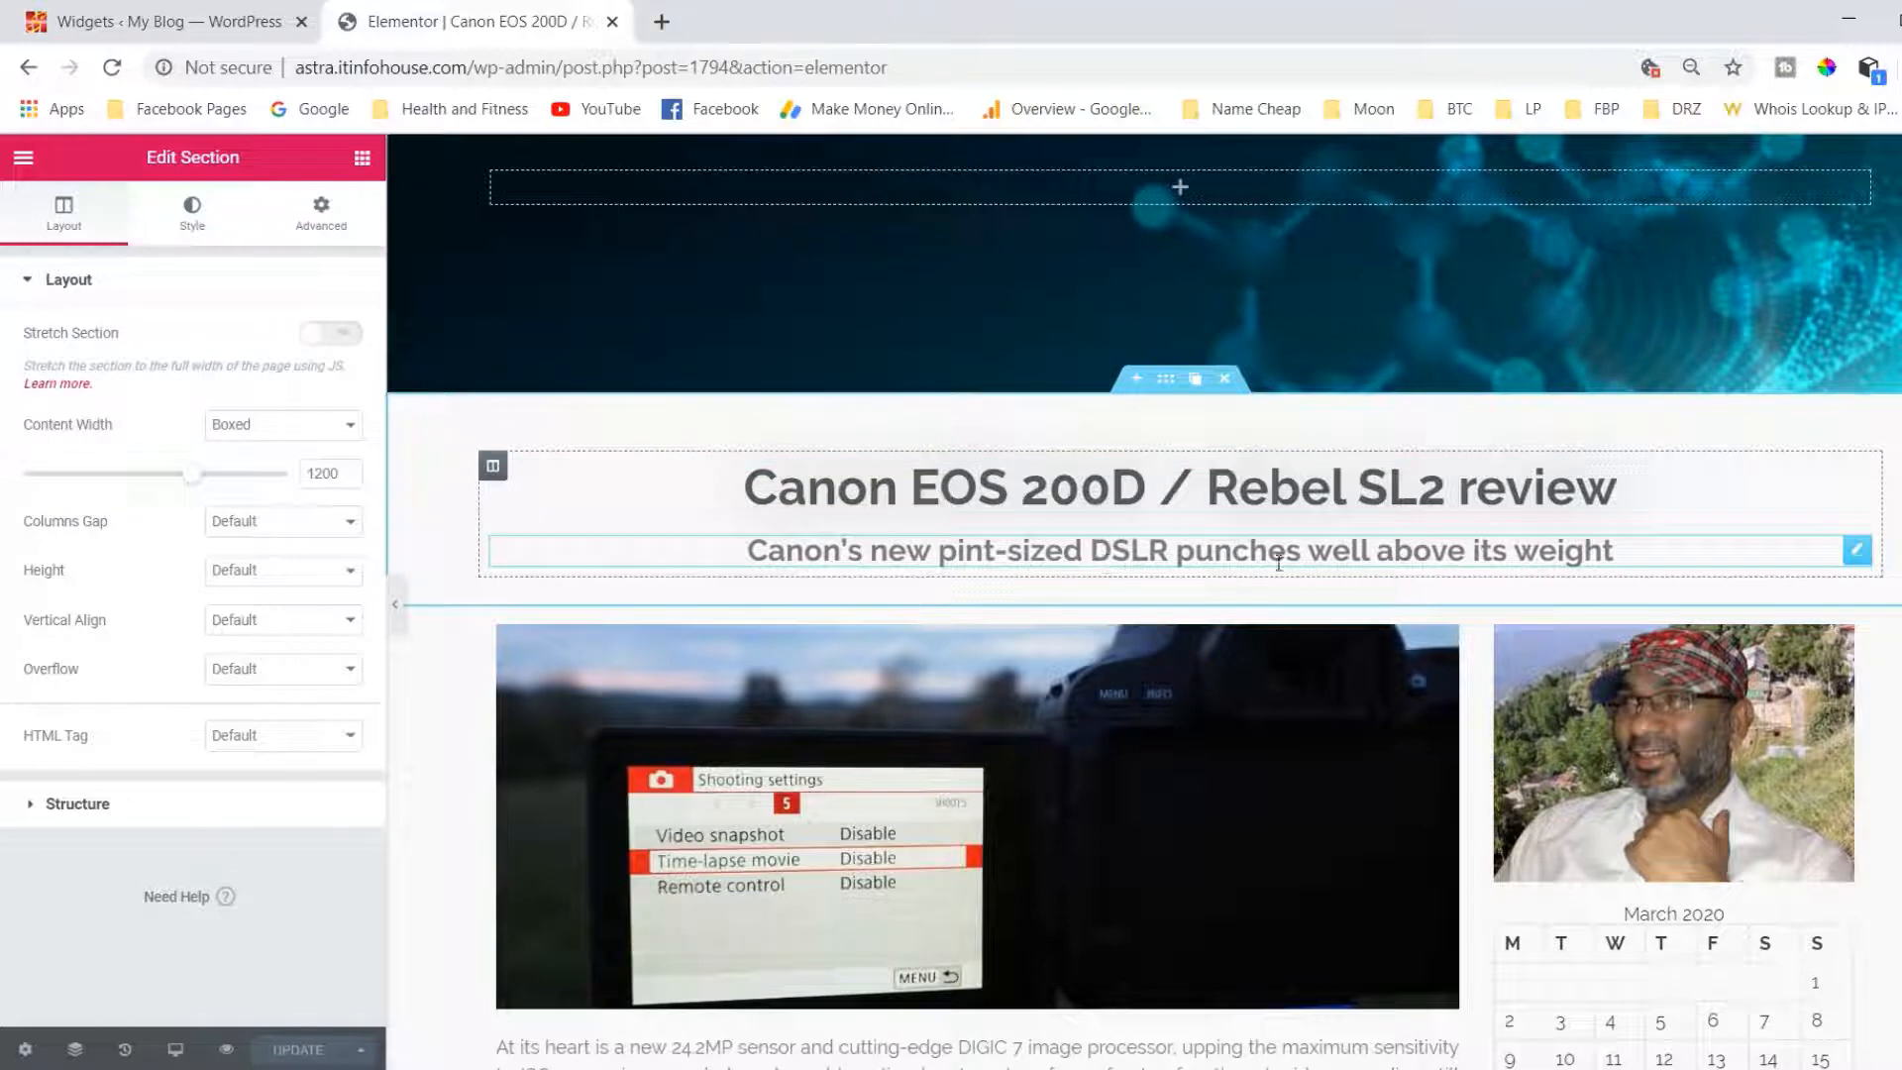
{"action": "left_click", "coordinate": [1166, 596]}
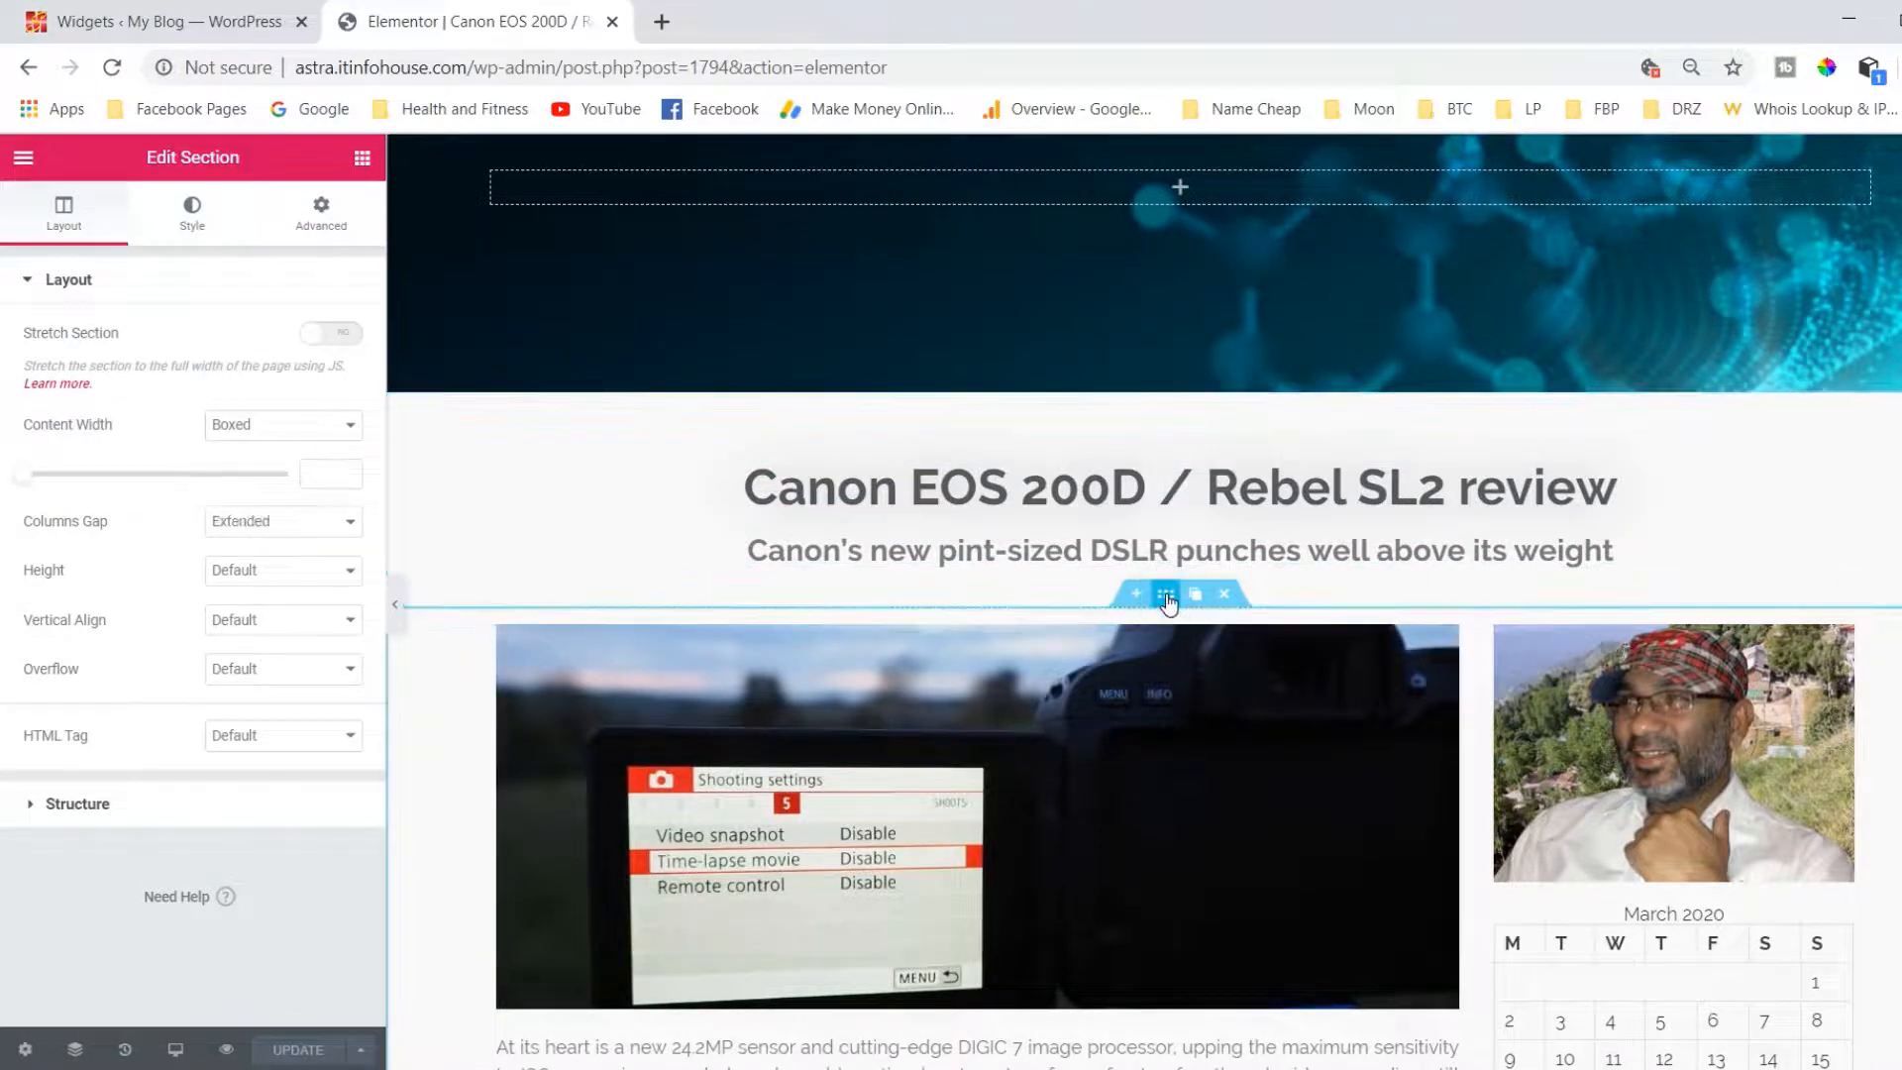
{"action": "scroll", "coordinate": [1565, 693], "scroll_direction": "down", "scroll_amount": 2}
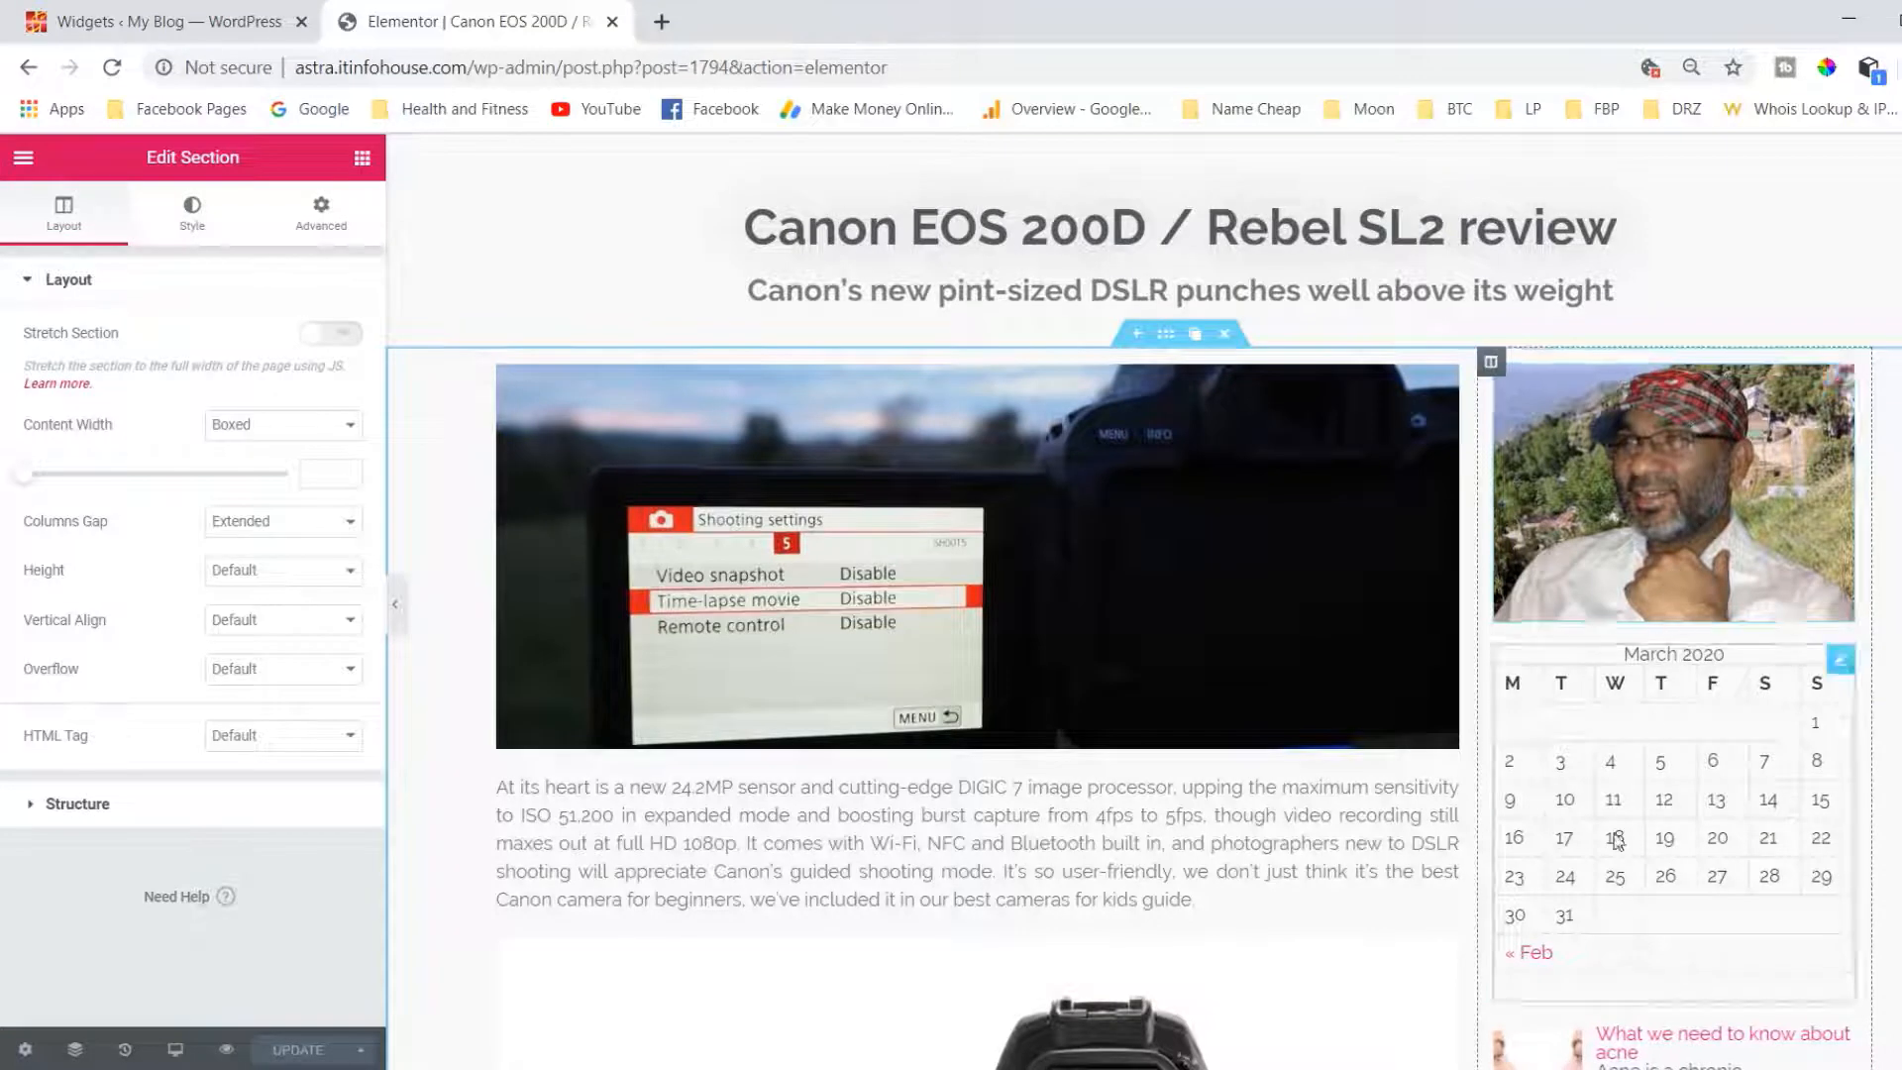
{"action": "scroll", "coordinate": [1615, 840], "scroll_direction": "down", "scroll_amount": 3}
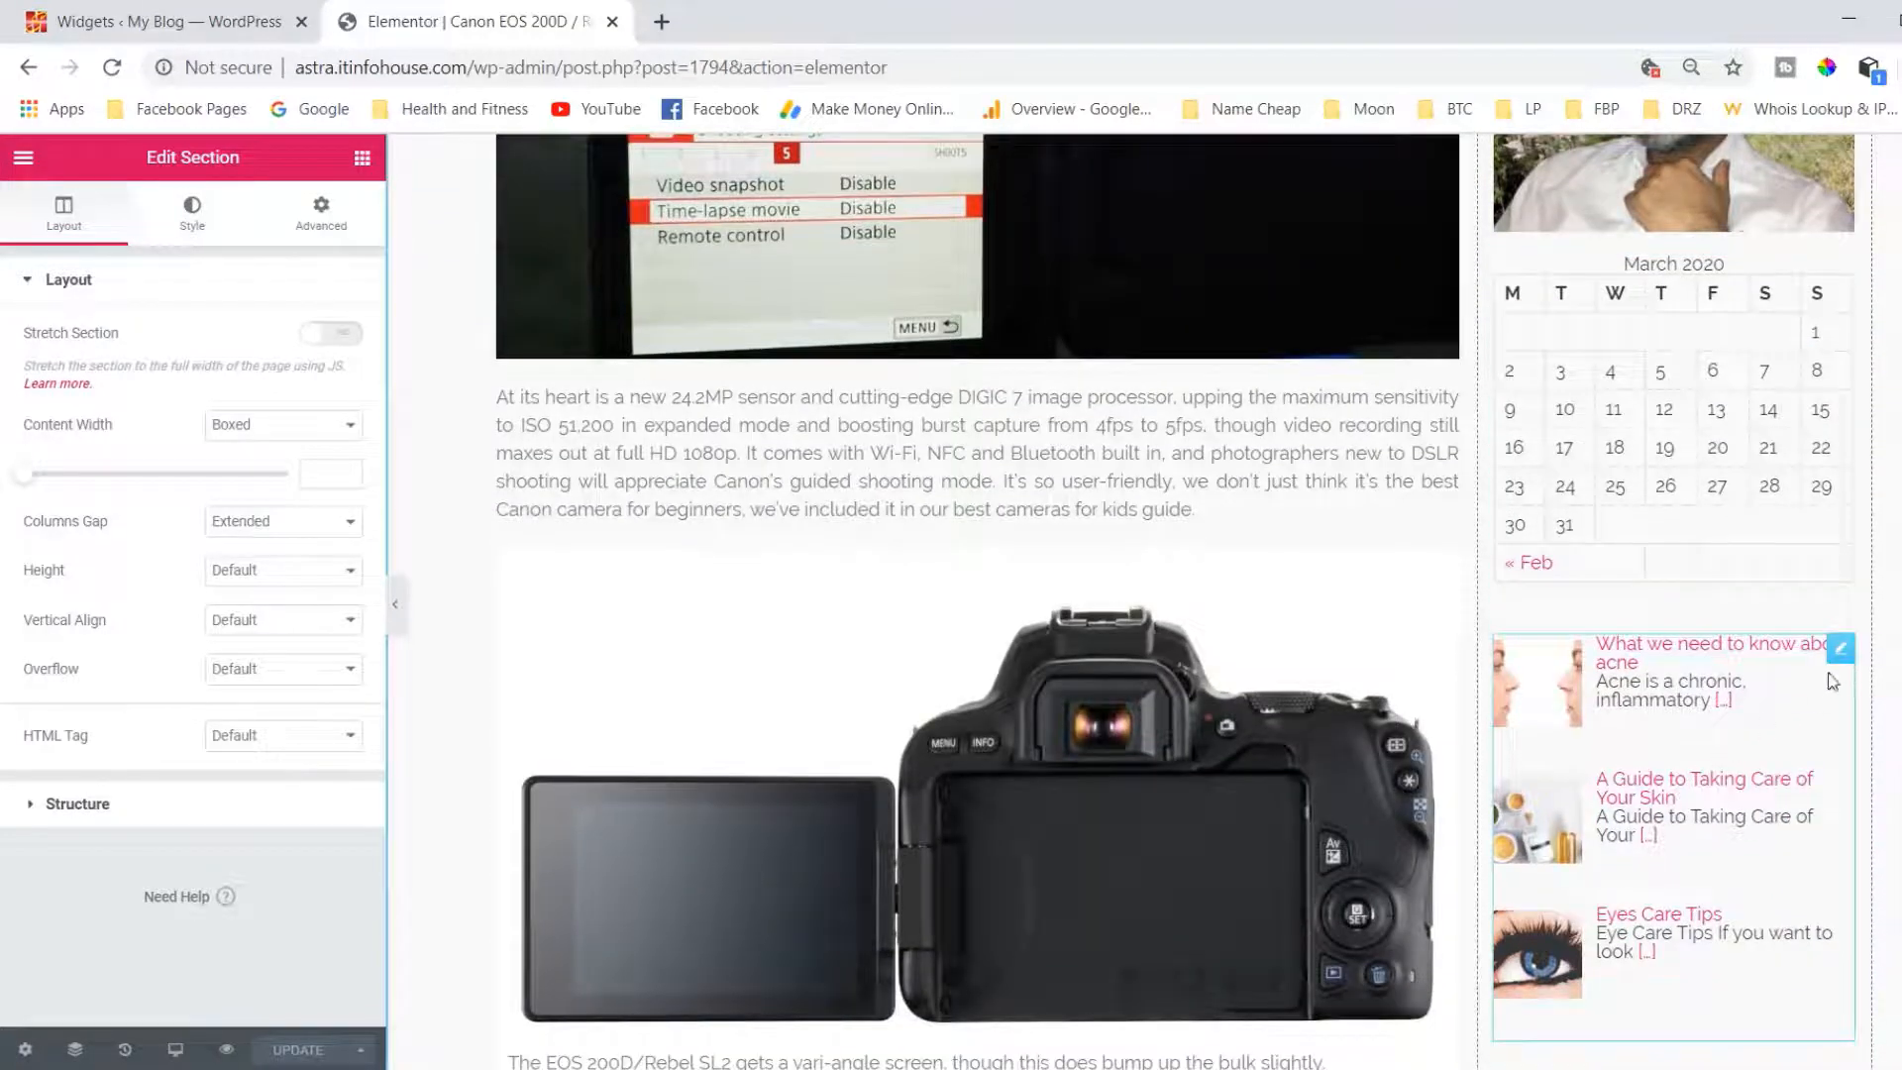
{"action": "scroll", "coordinate": [1832, 682], "scroll_direction": "up", "scroll_amount": 4}
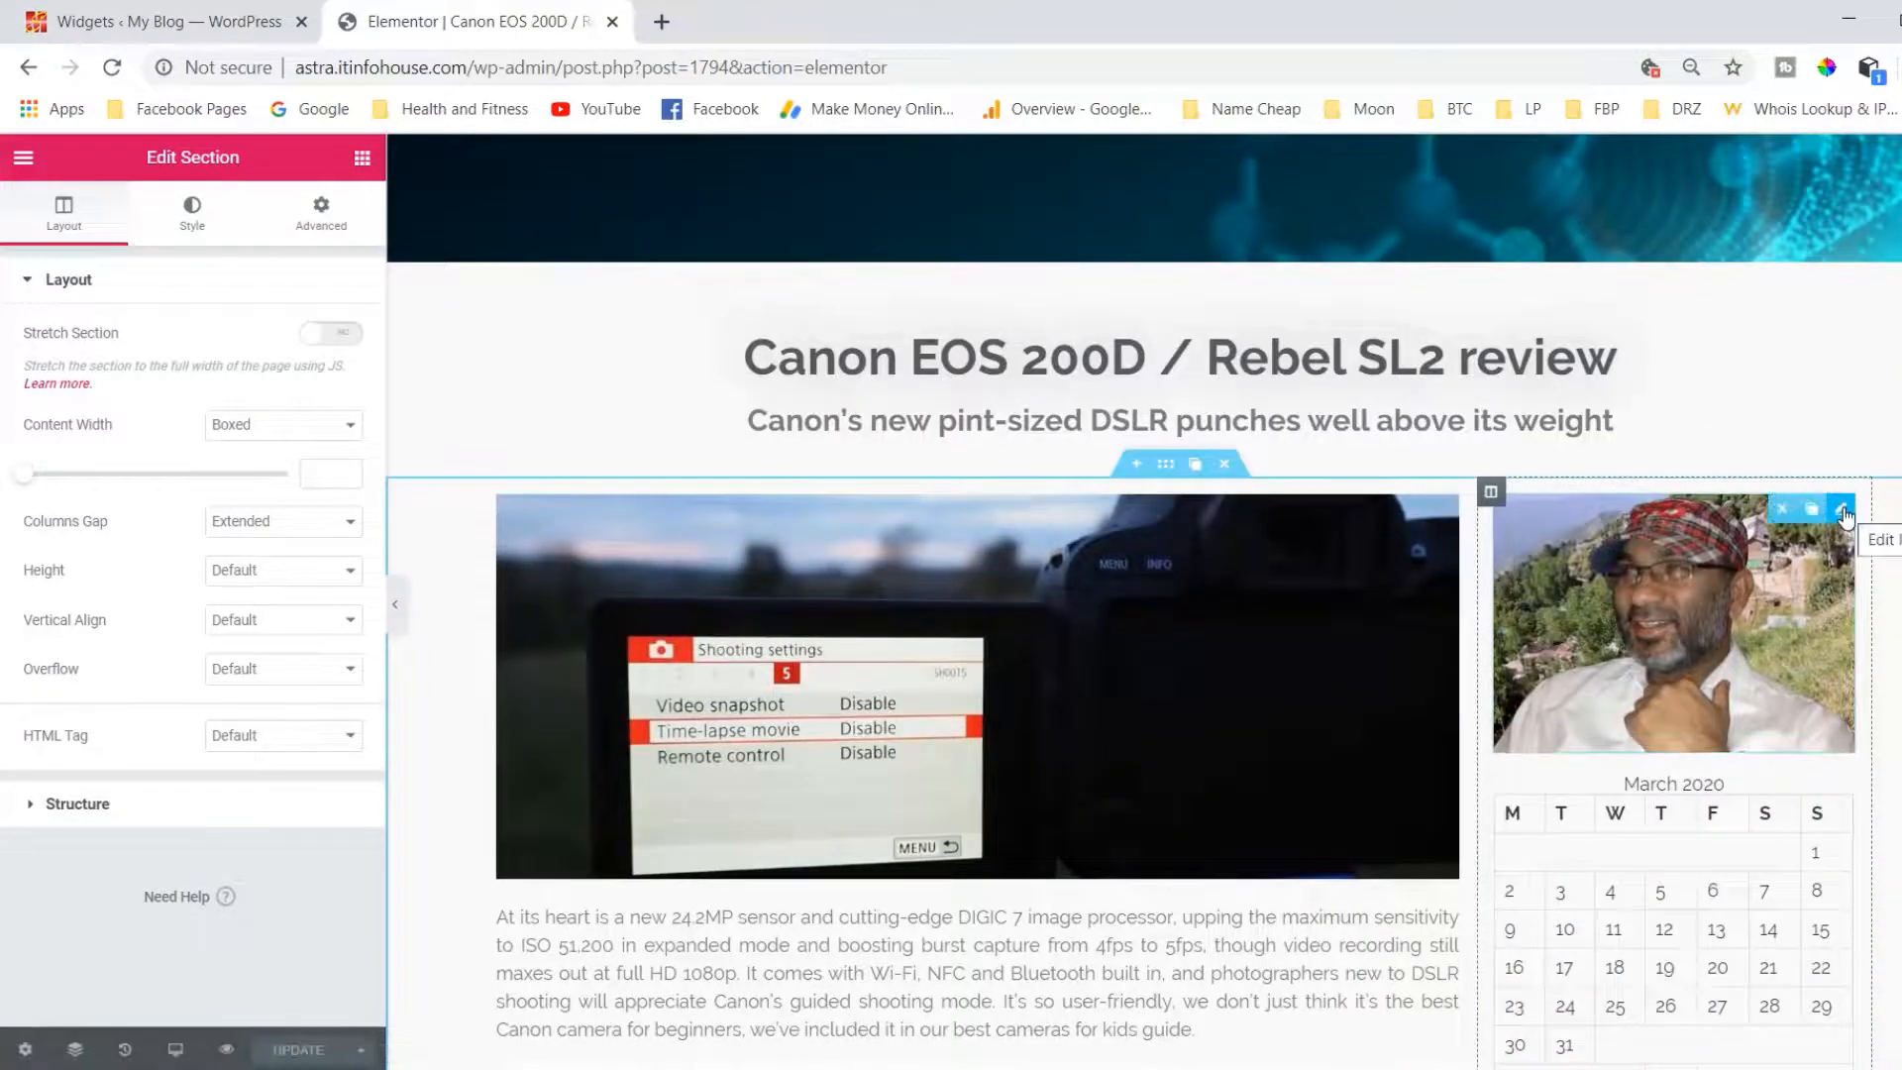
{"action": "left_click", "coordinate": [1783, 509]}
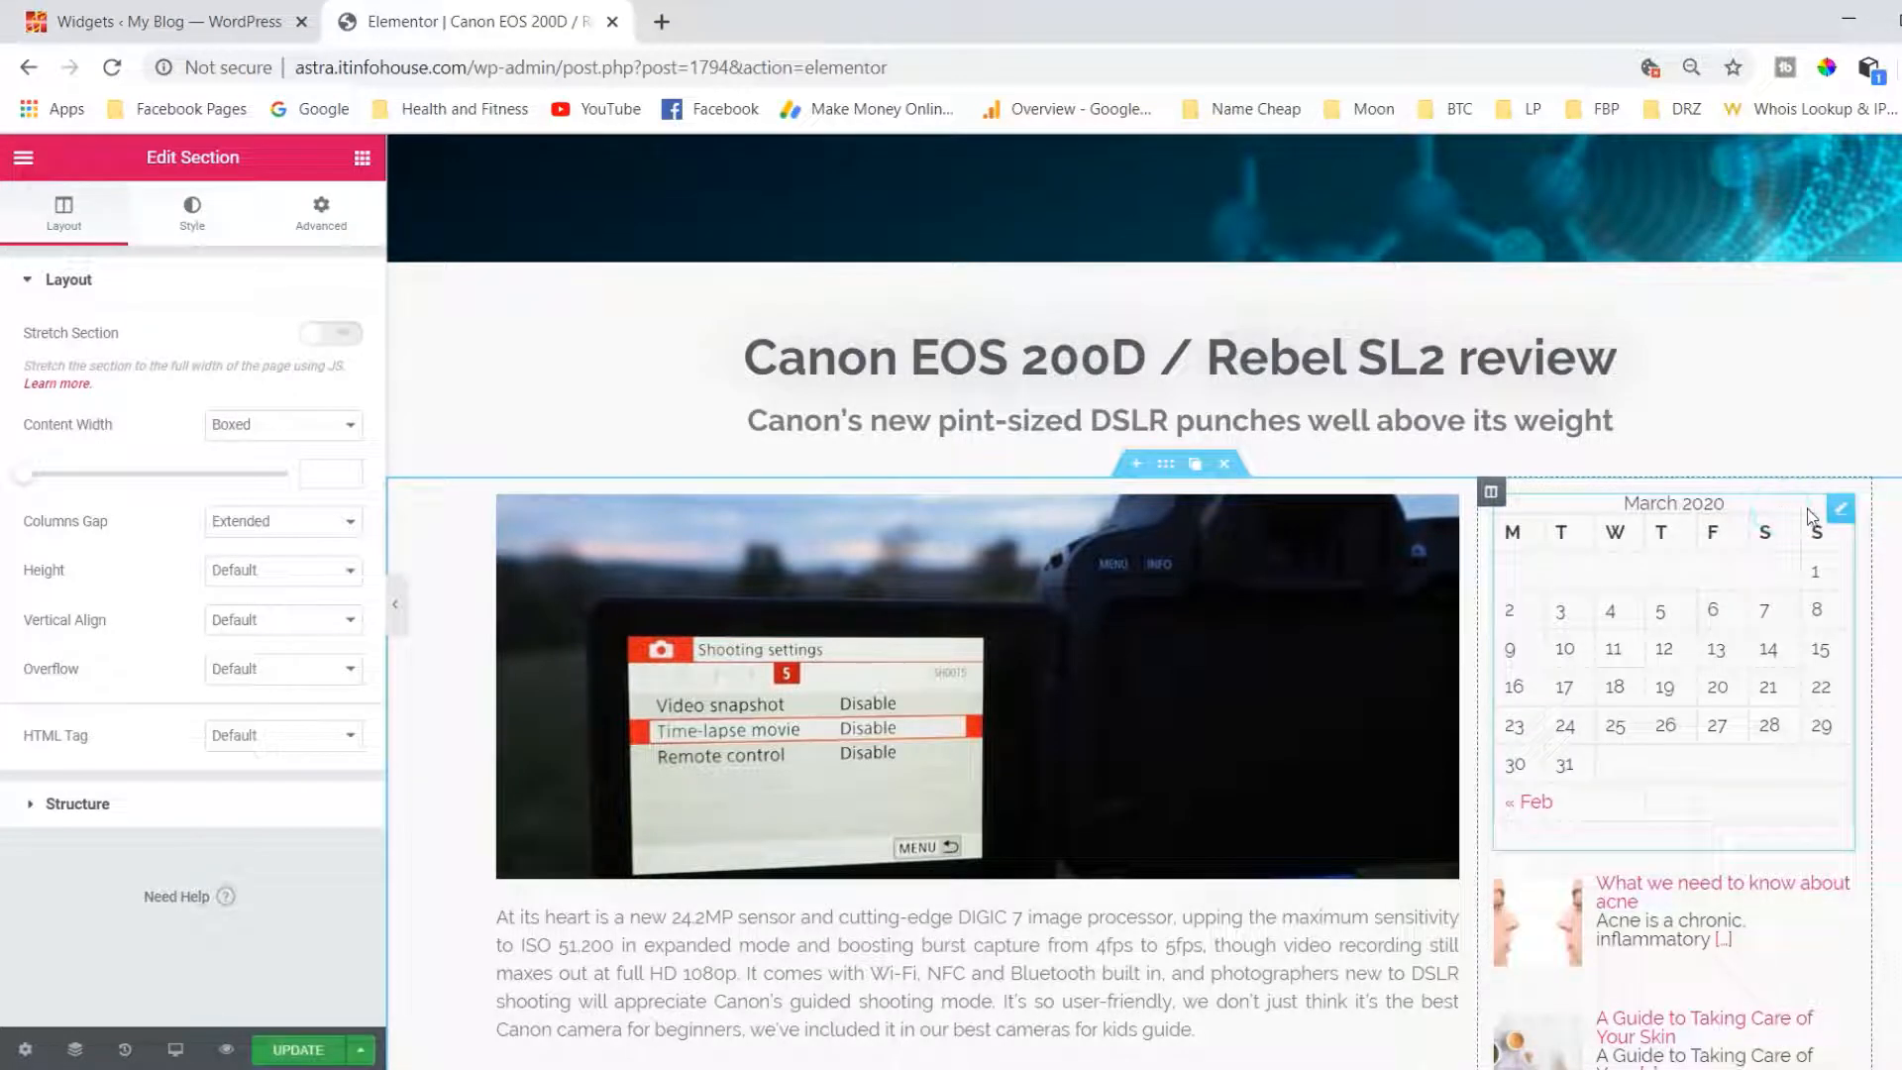
{"action": "left_click", "coordinate": [1776, 517]}
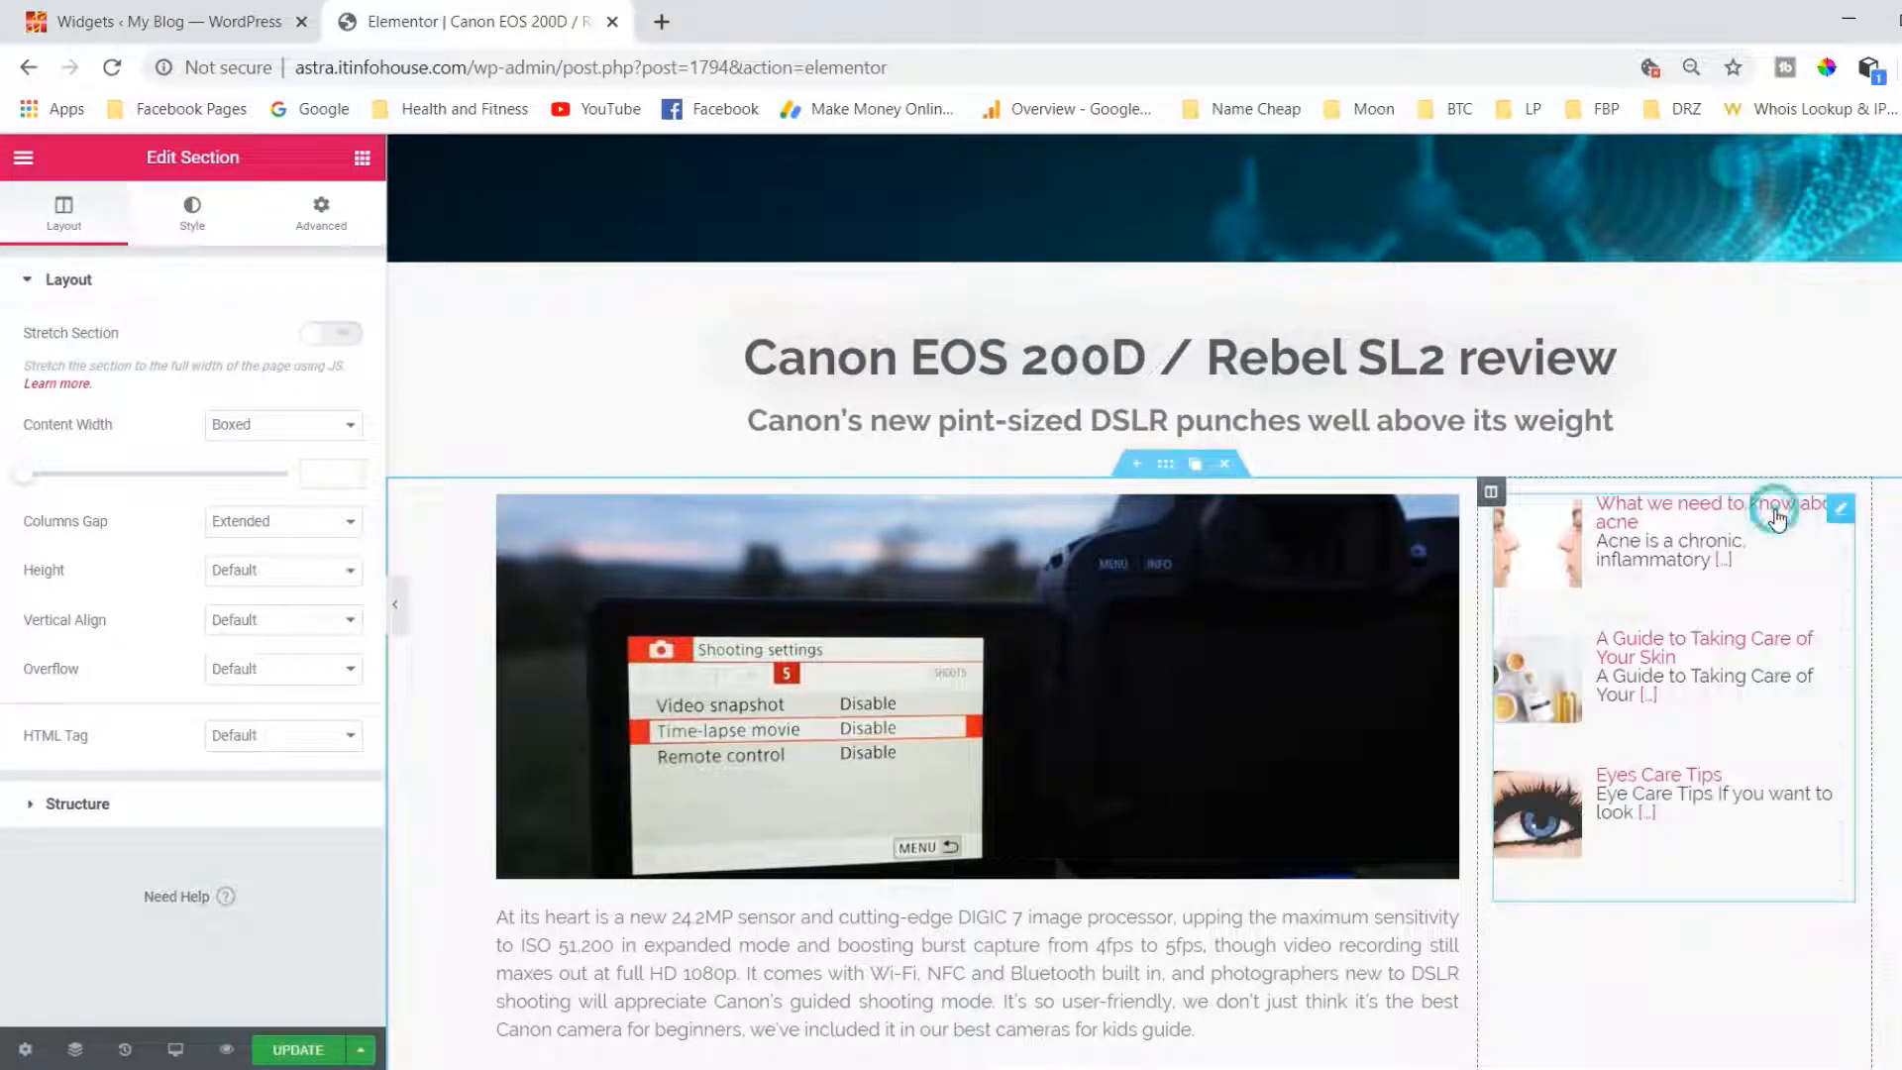
{"action": "mouse_move", "coordinate": [1840, 521]}
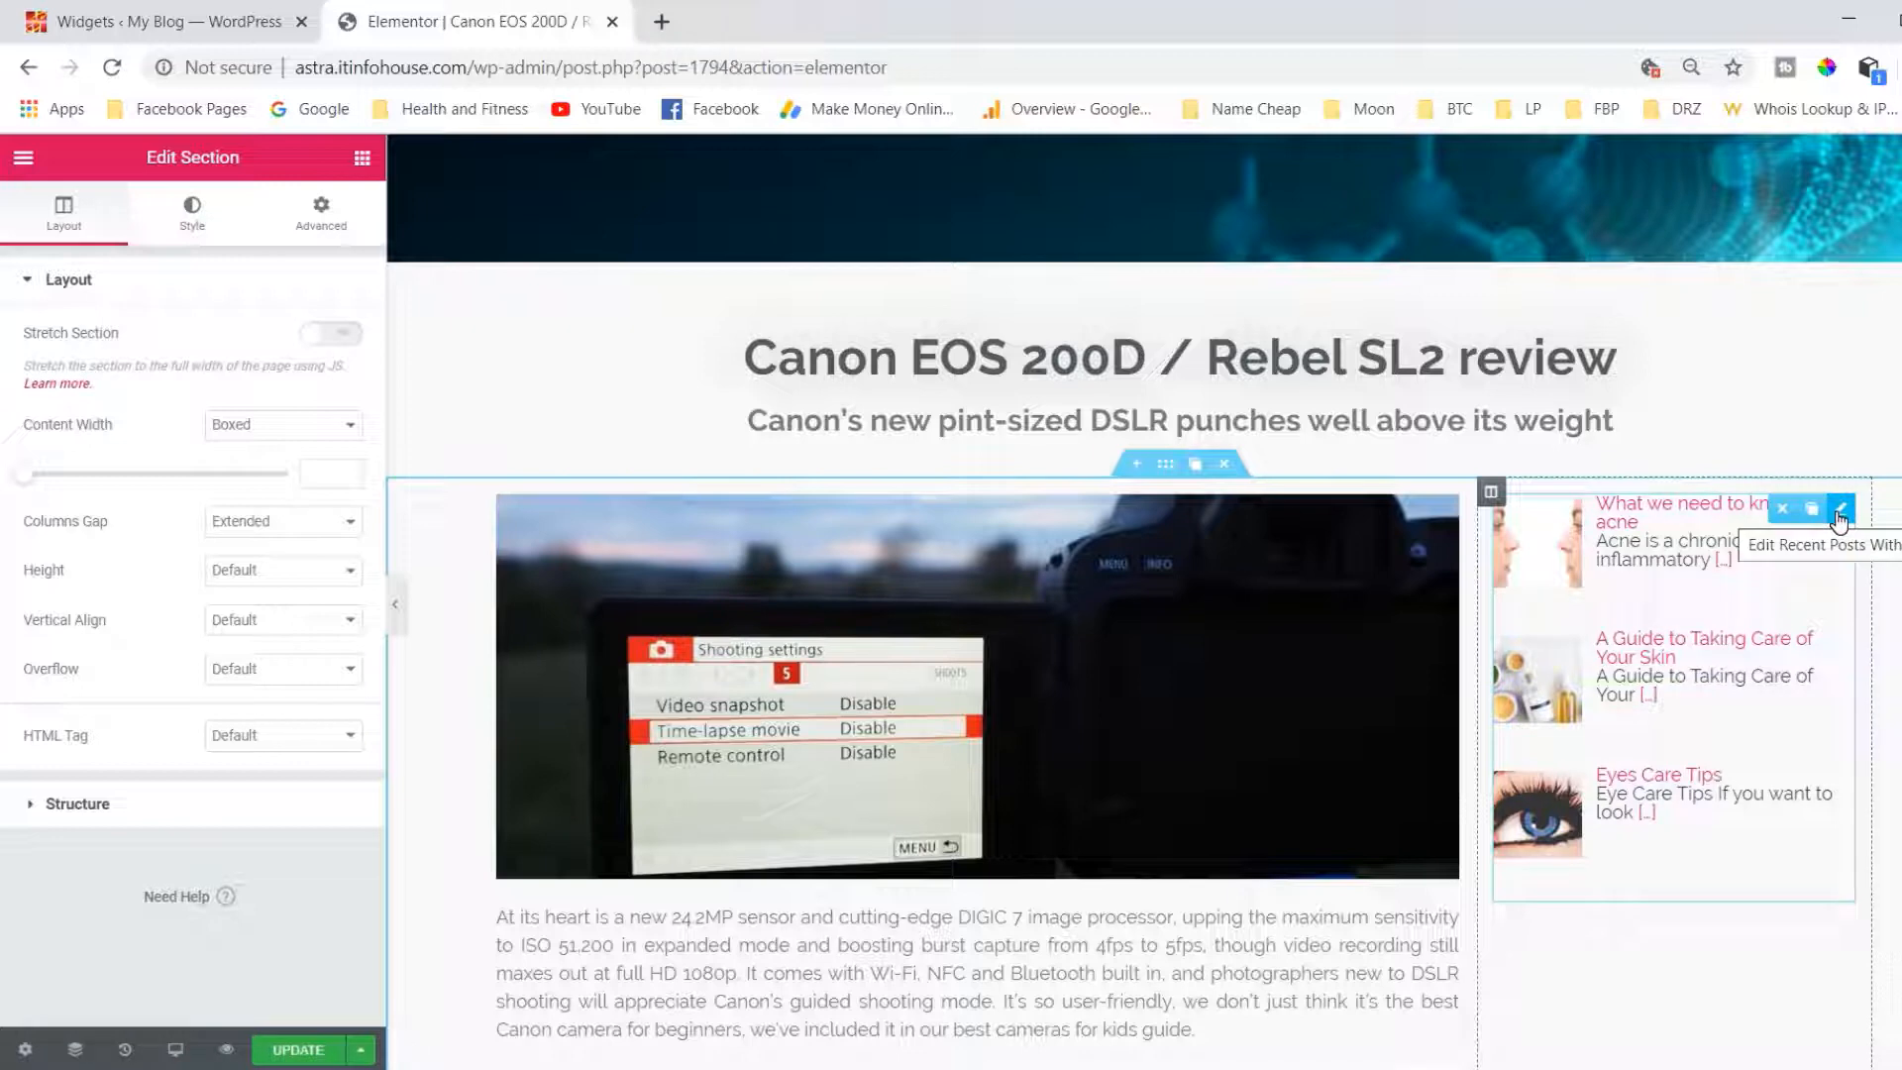
{"action": "left_click", "coordinate": [1781, 513]}
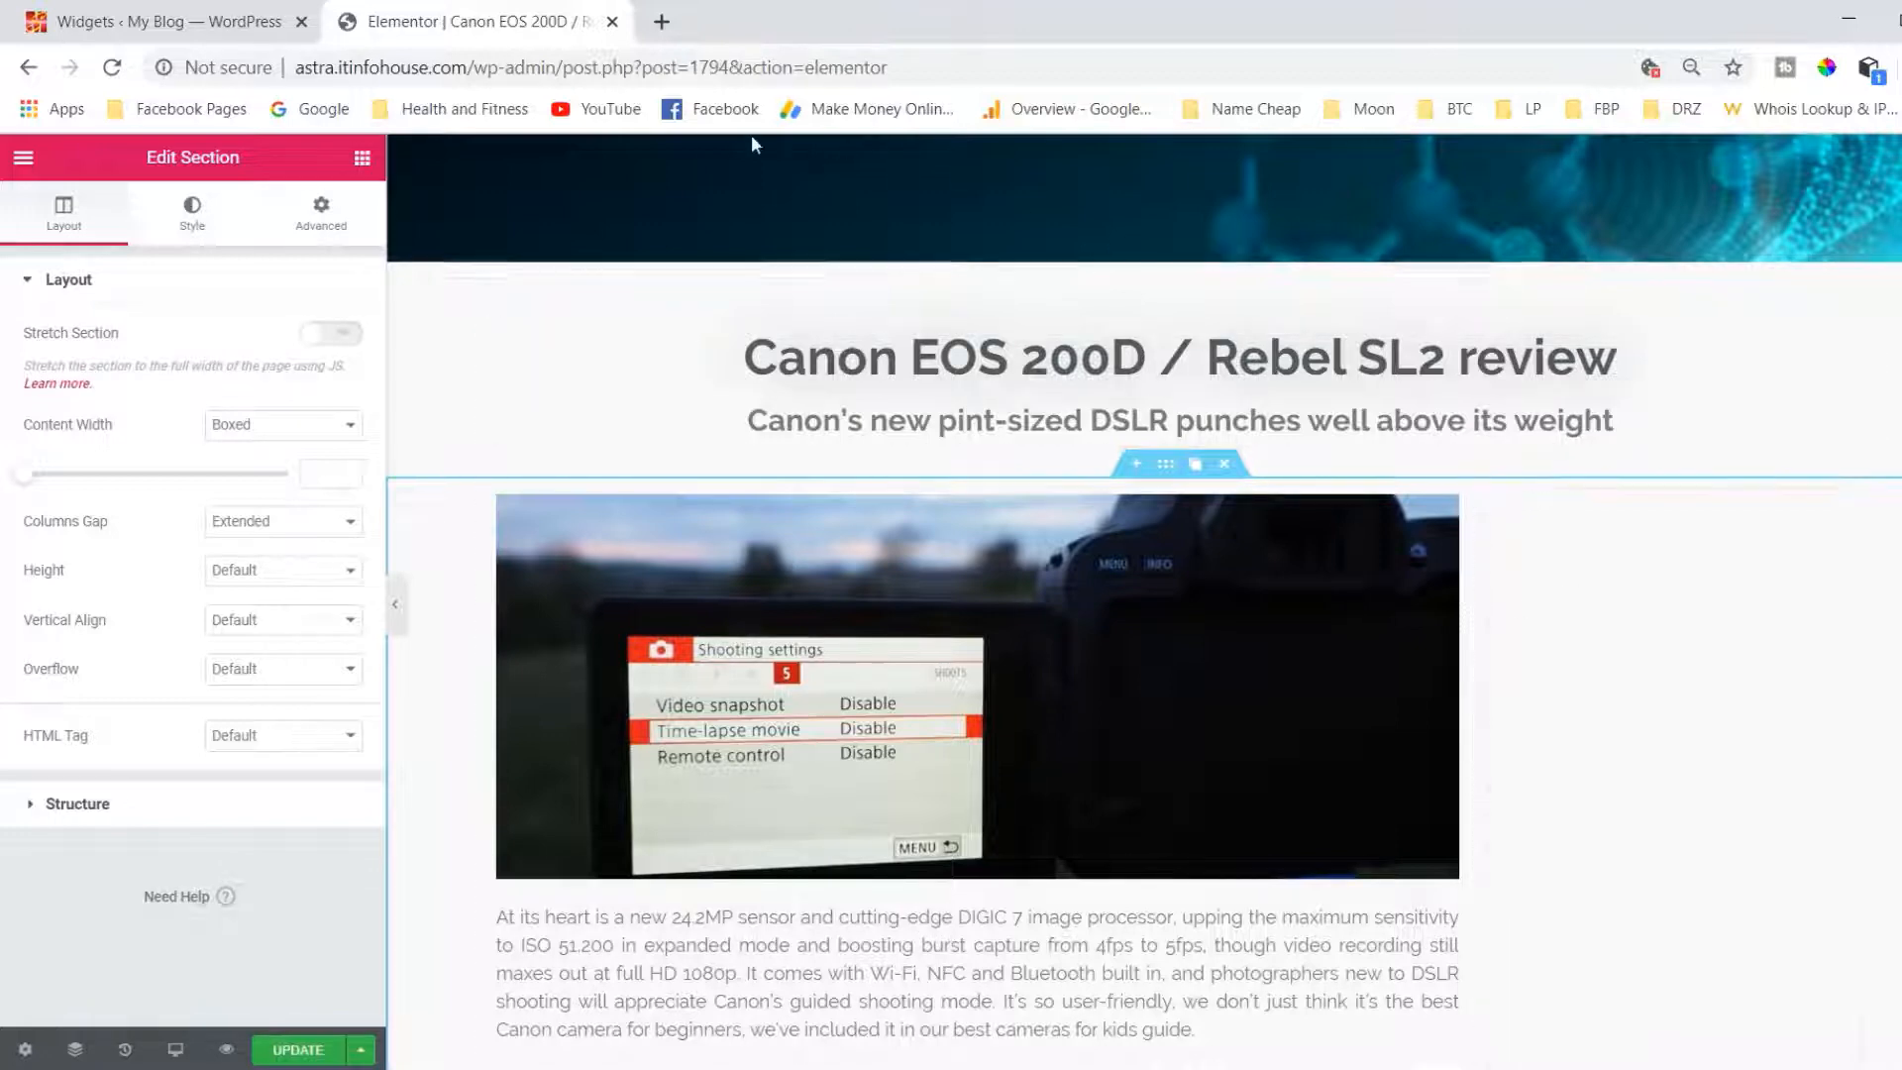
Add a Sidebar element from the General widgets to the empty column beside the article.
{"action": "left_click", "coordinate": [208, 26]}
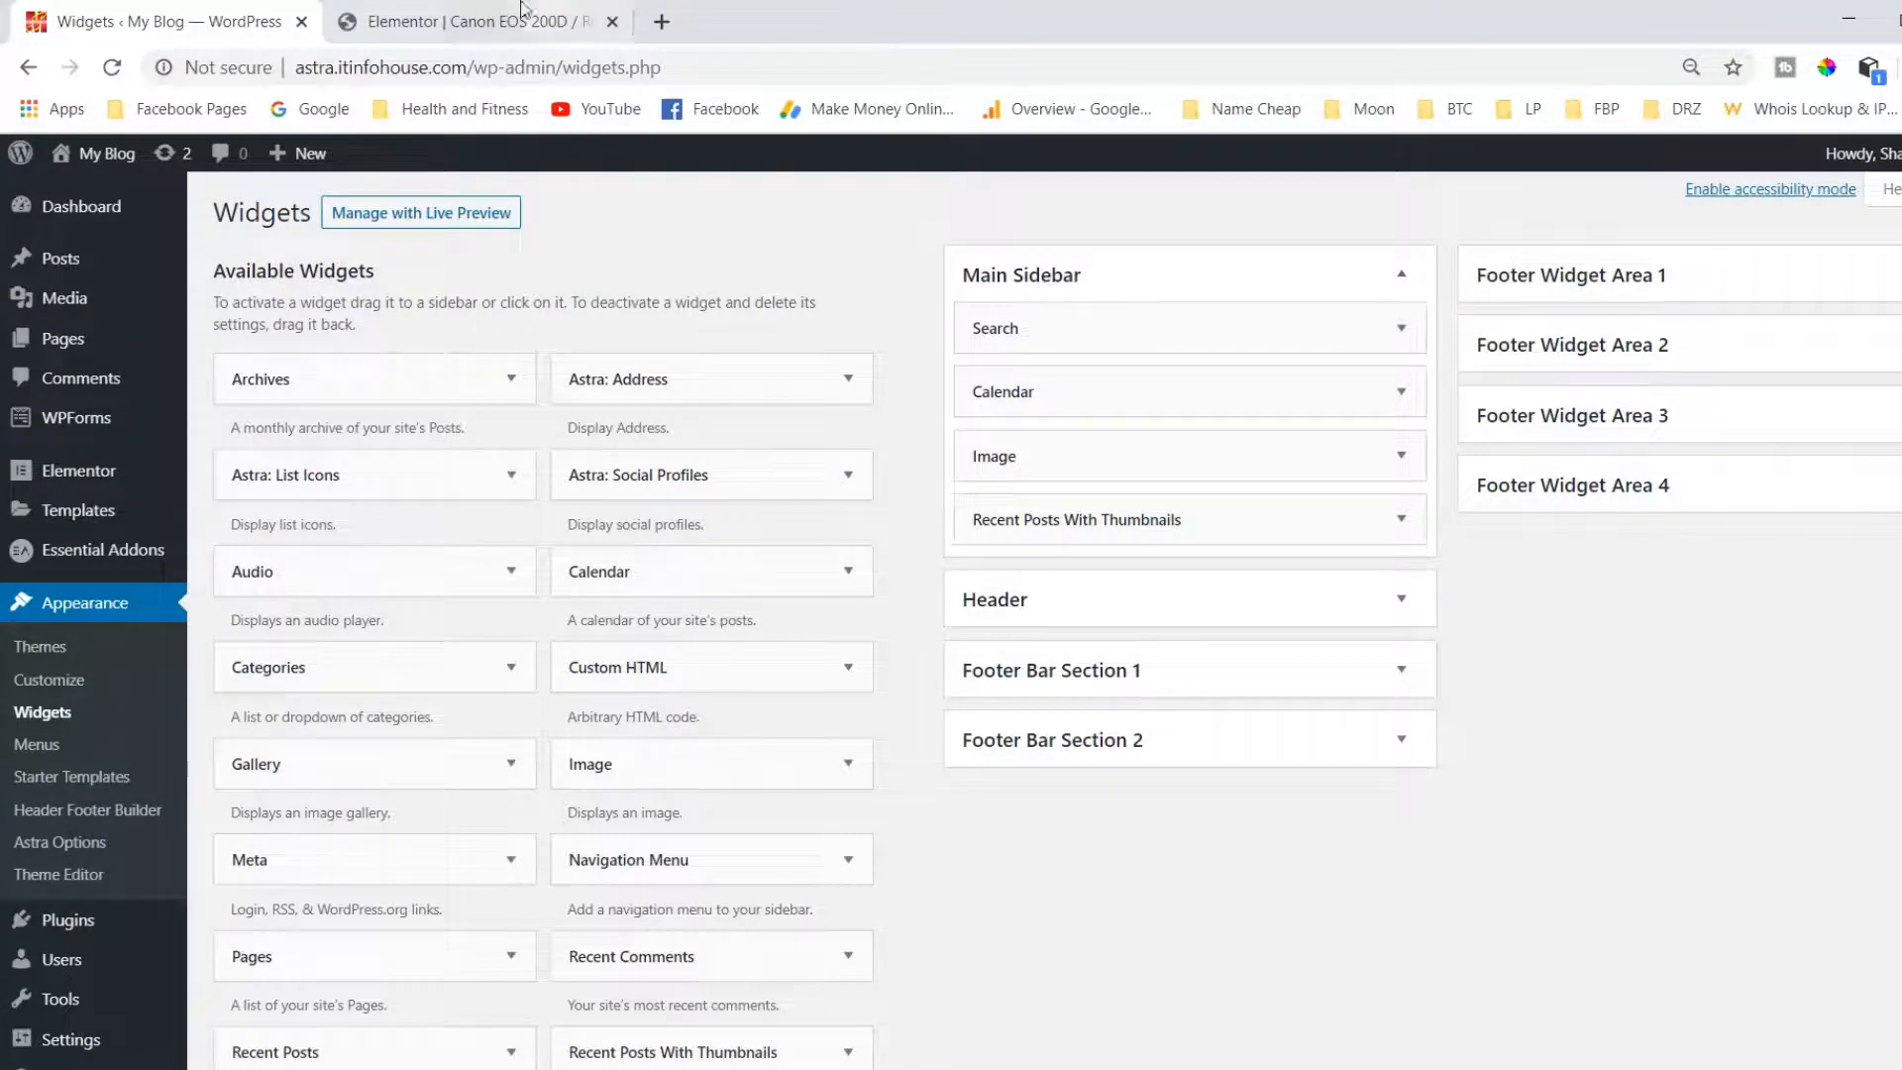
{"action": "left_click", "coordinate": [481, 24]}
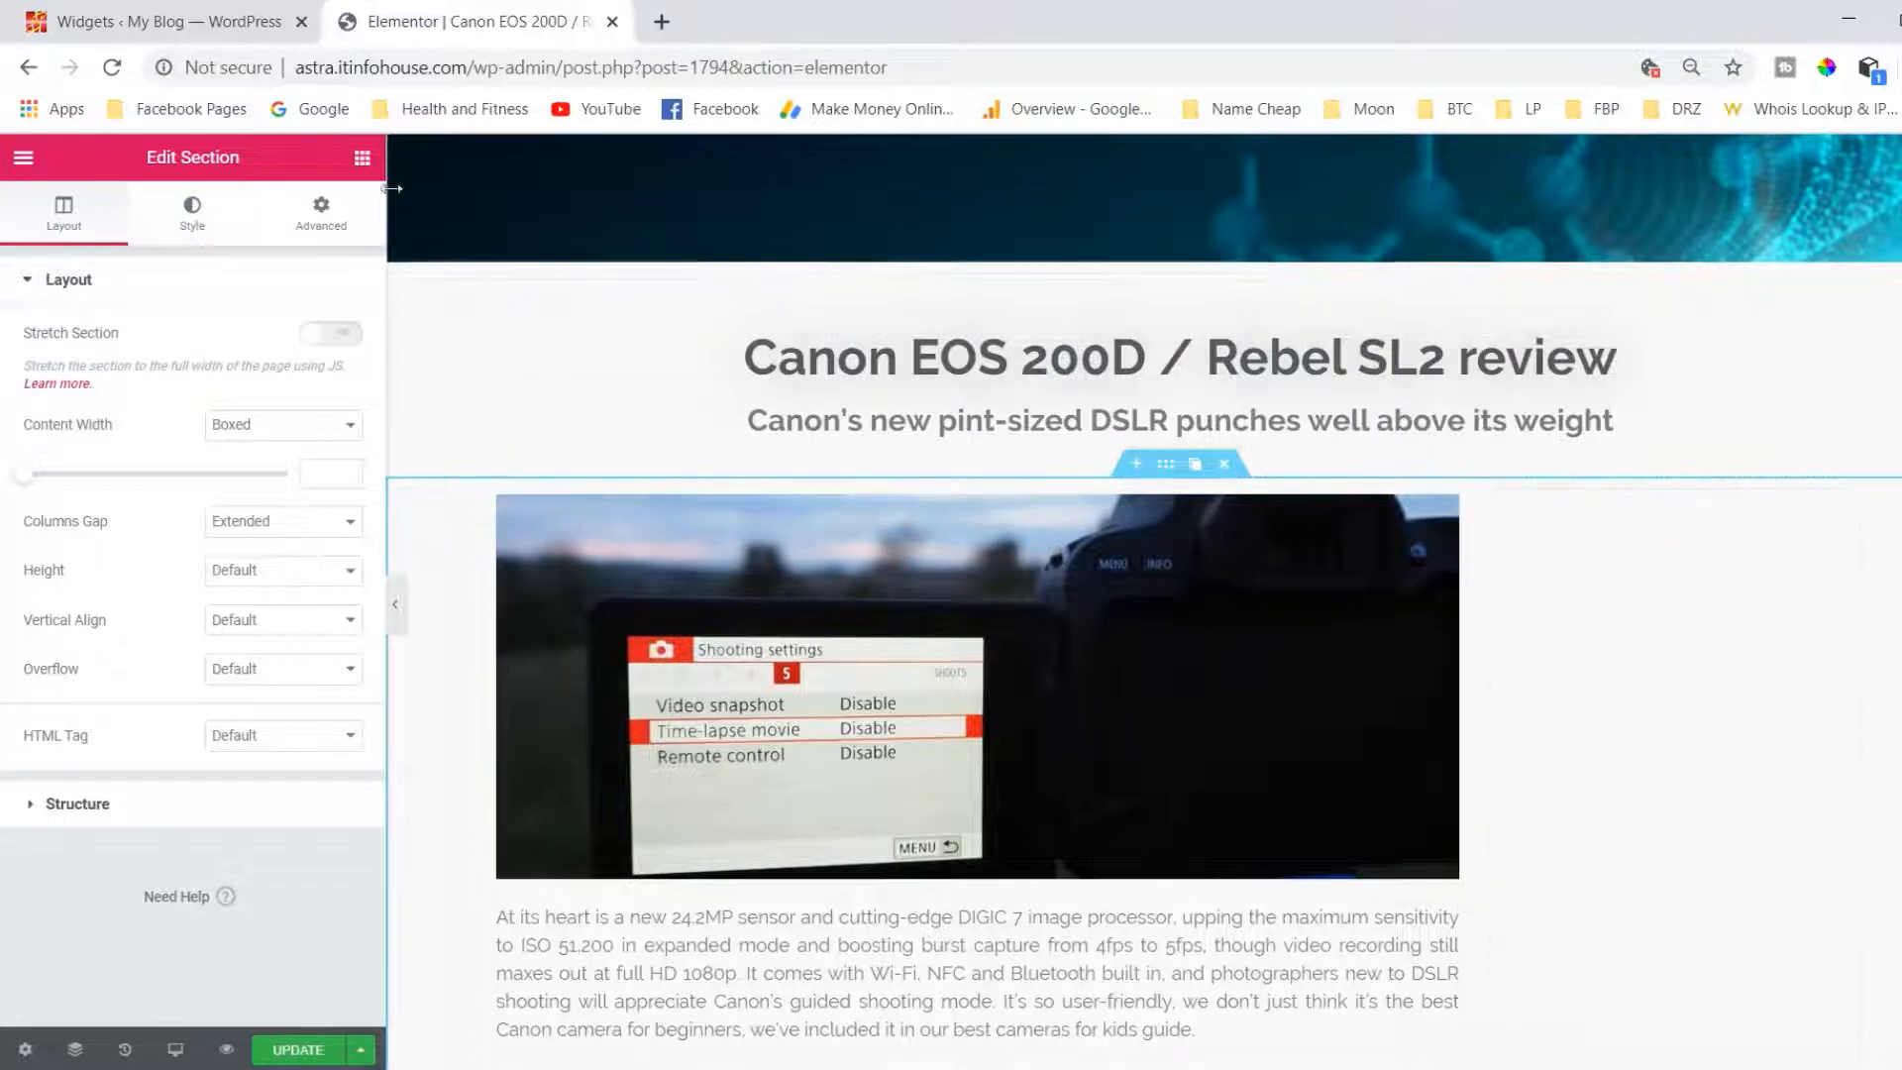
{"action": "left_click", "coordinate": [363, 158]}
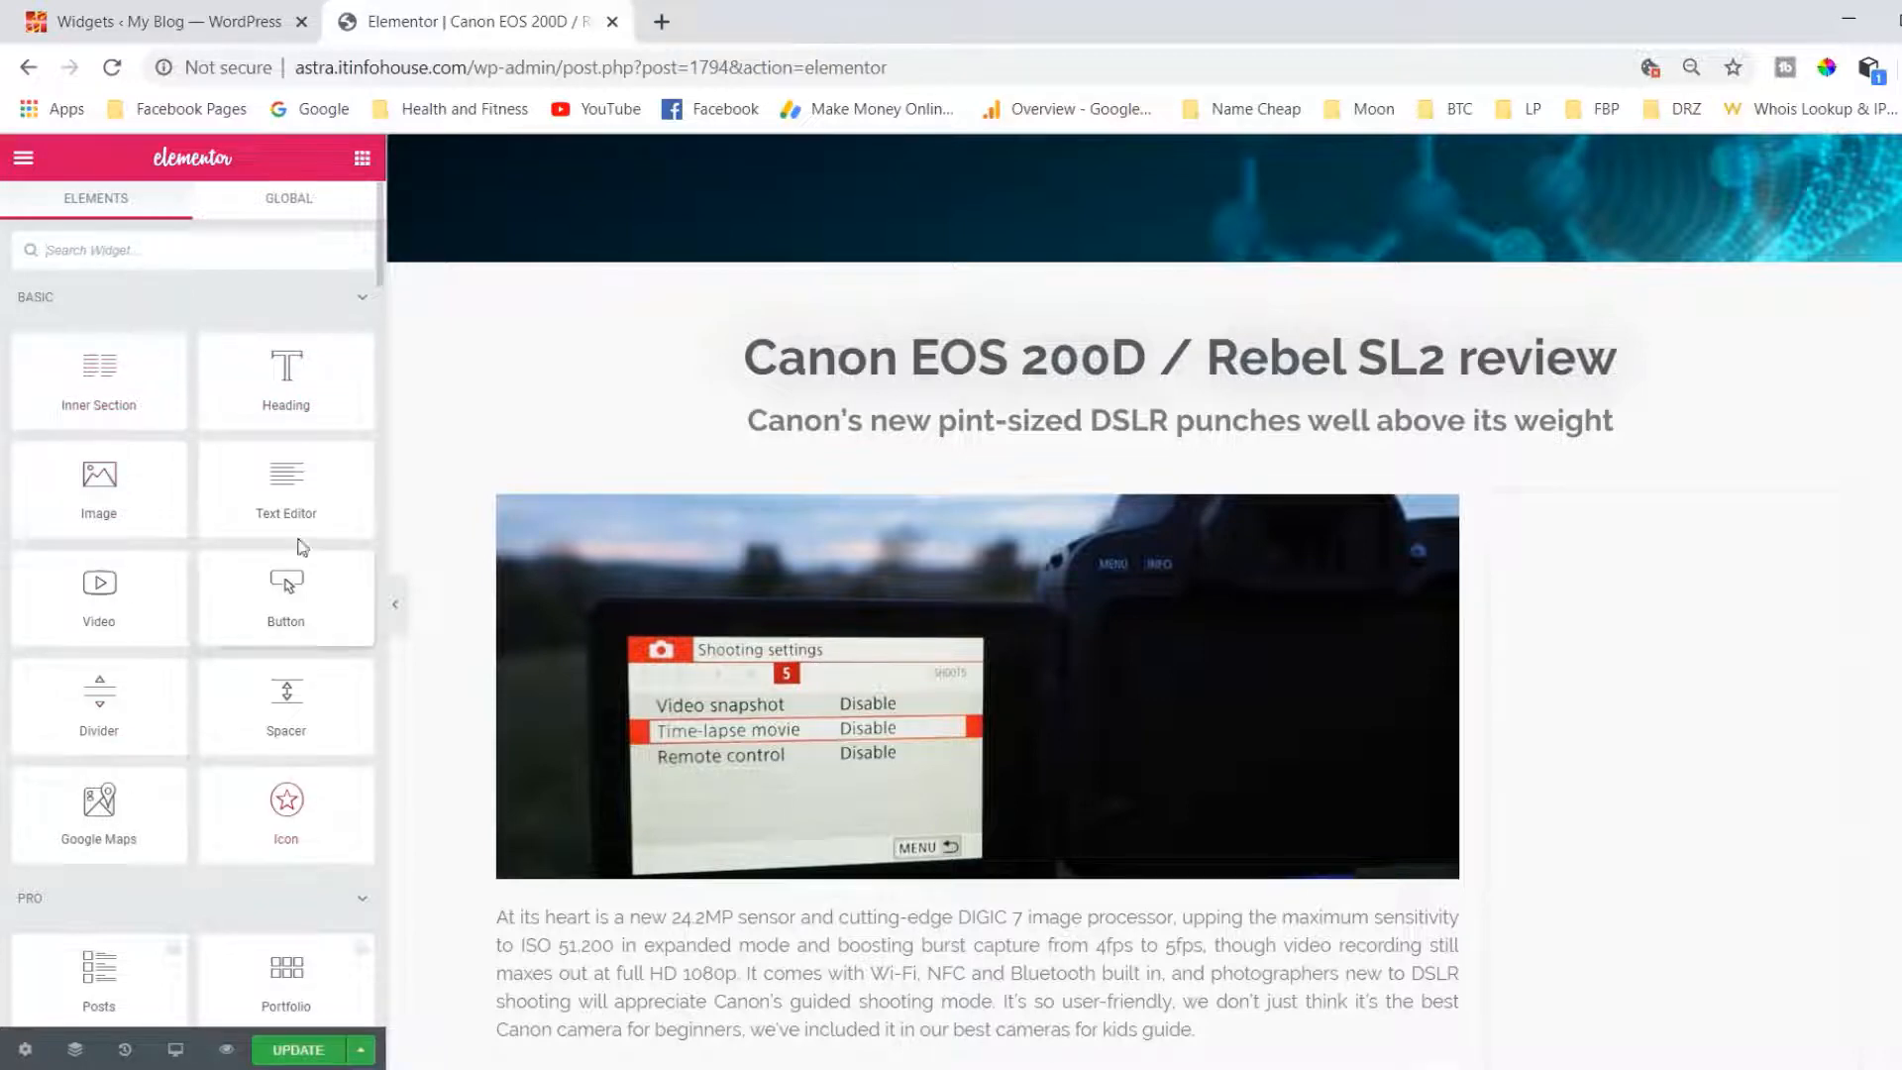
{"action": "scroll", "coordinate": [302, 547], "scroll_direction": "down", "scroll_amount": 3}
{"action": "left_click", "coordinate": [361, 611]}
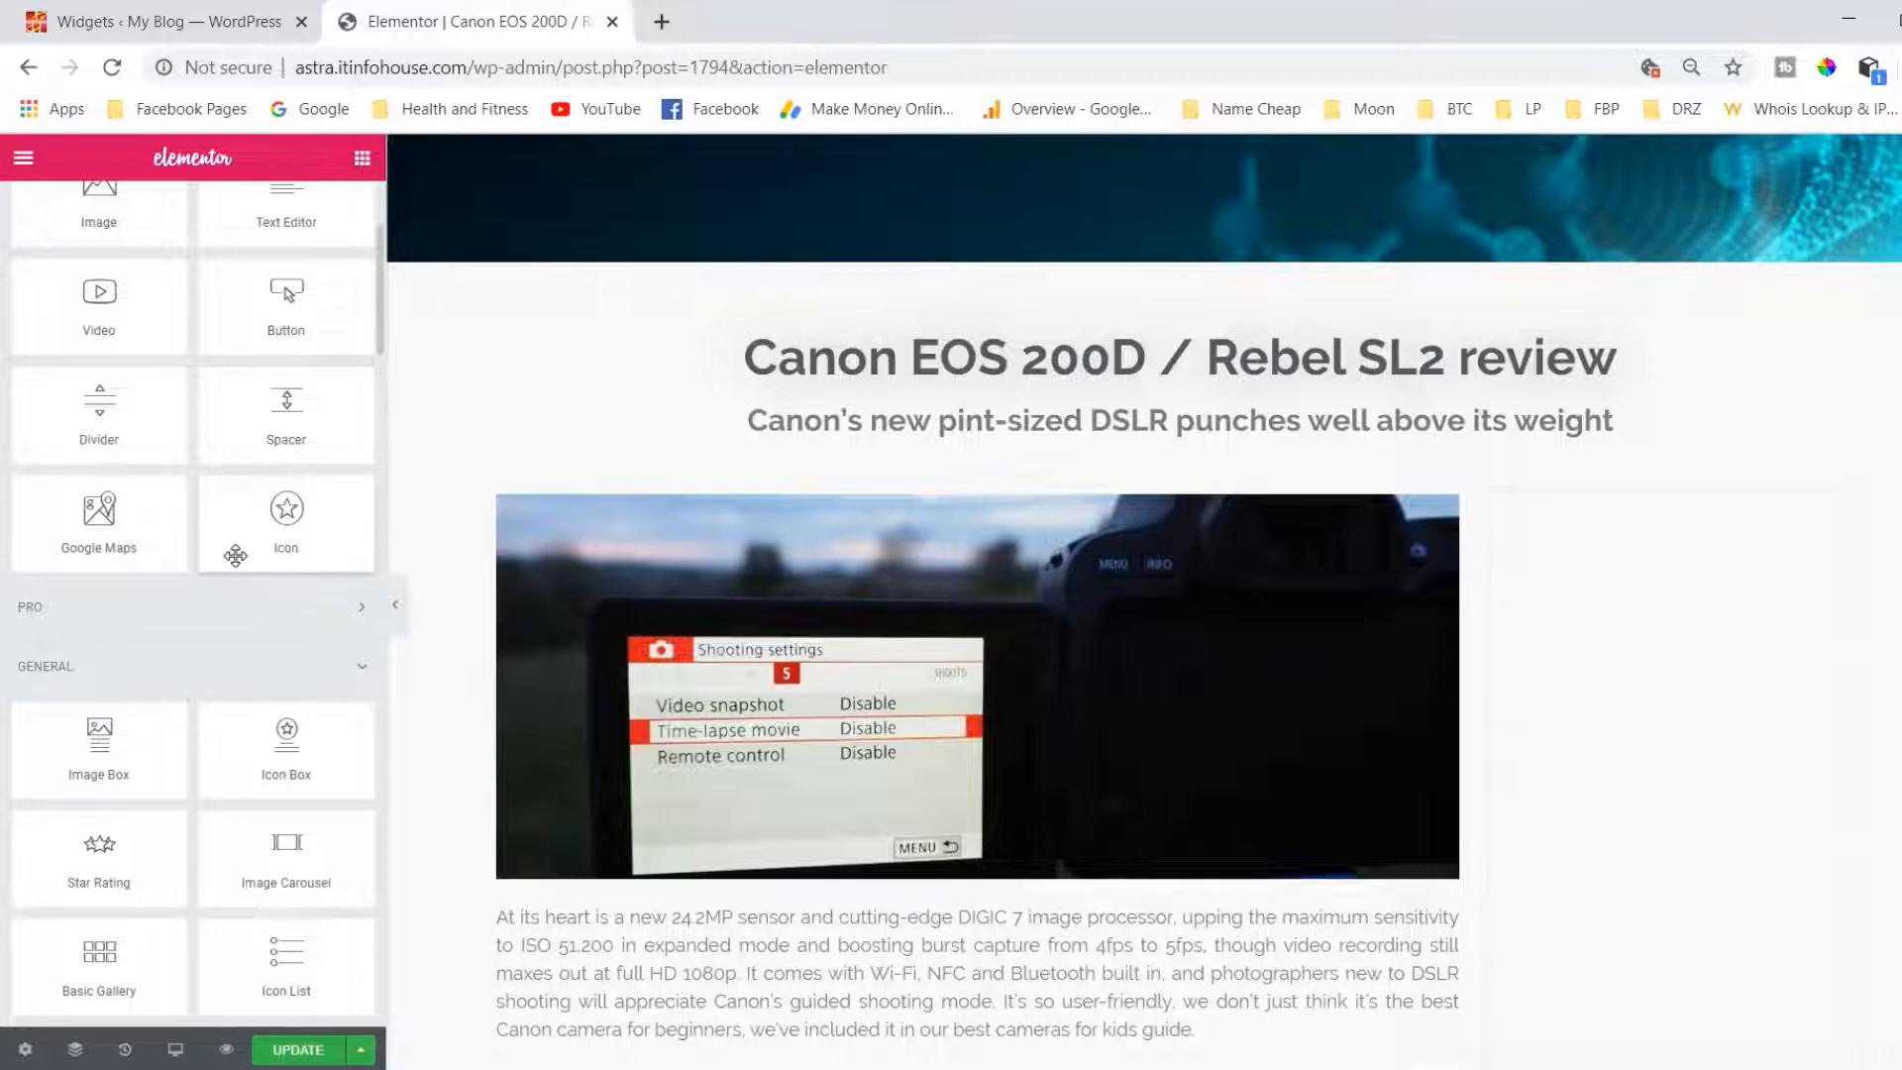
{"action": "scroll", "coordinate": [239, 554], "scroll_direction": "down", "scroll_amount": 3}
{"action": "scroll", "coordinate": [240, 554], "scroll_direction": "down", "scroll_amount": 3}
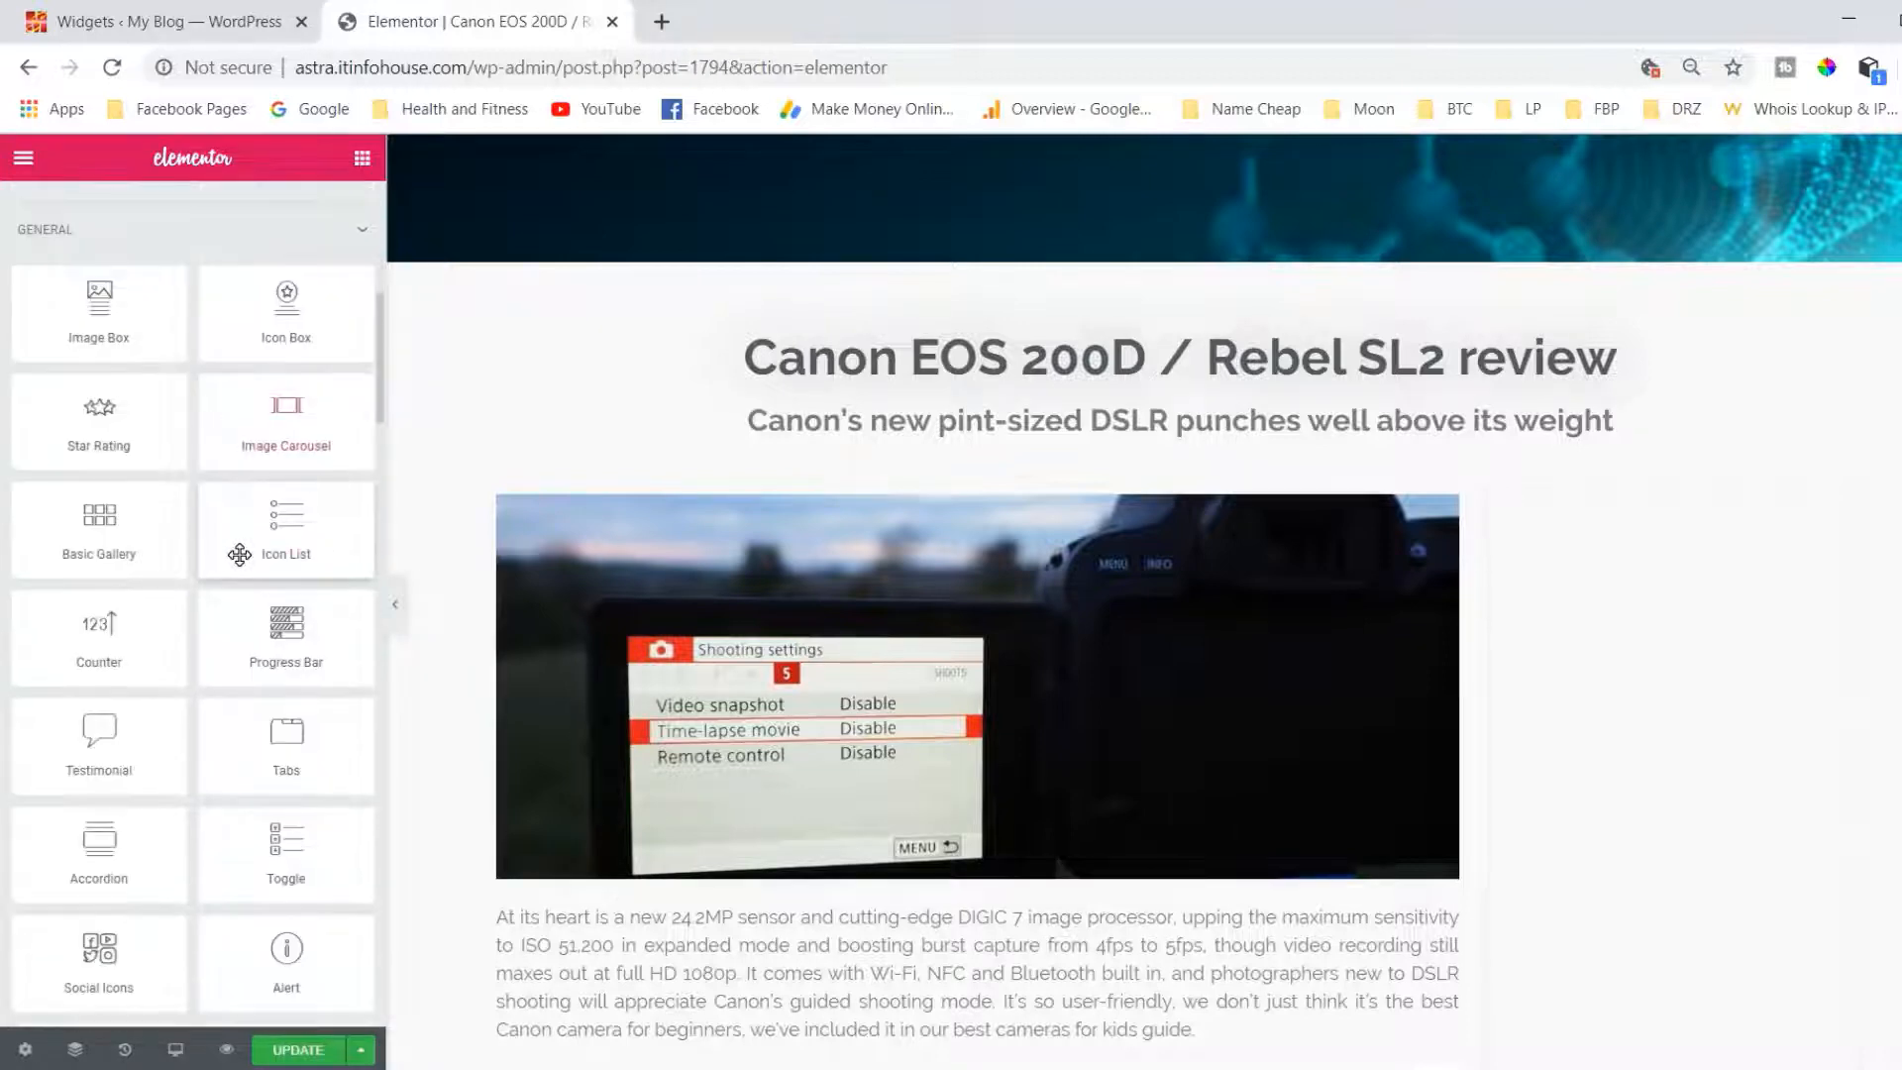
{"action": "scroll", "coordinate": [240, 554], "scroll_direction": "down", "scroll_amount": 3}
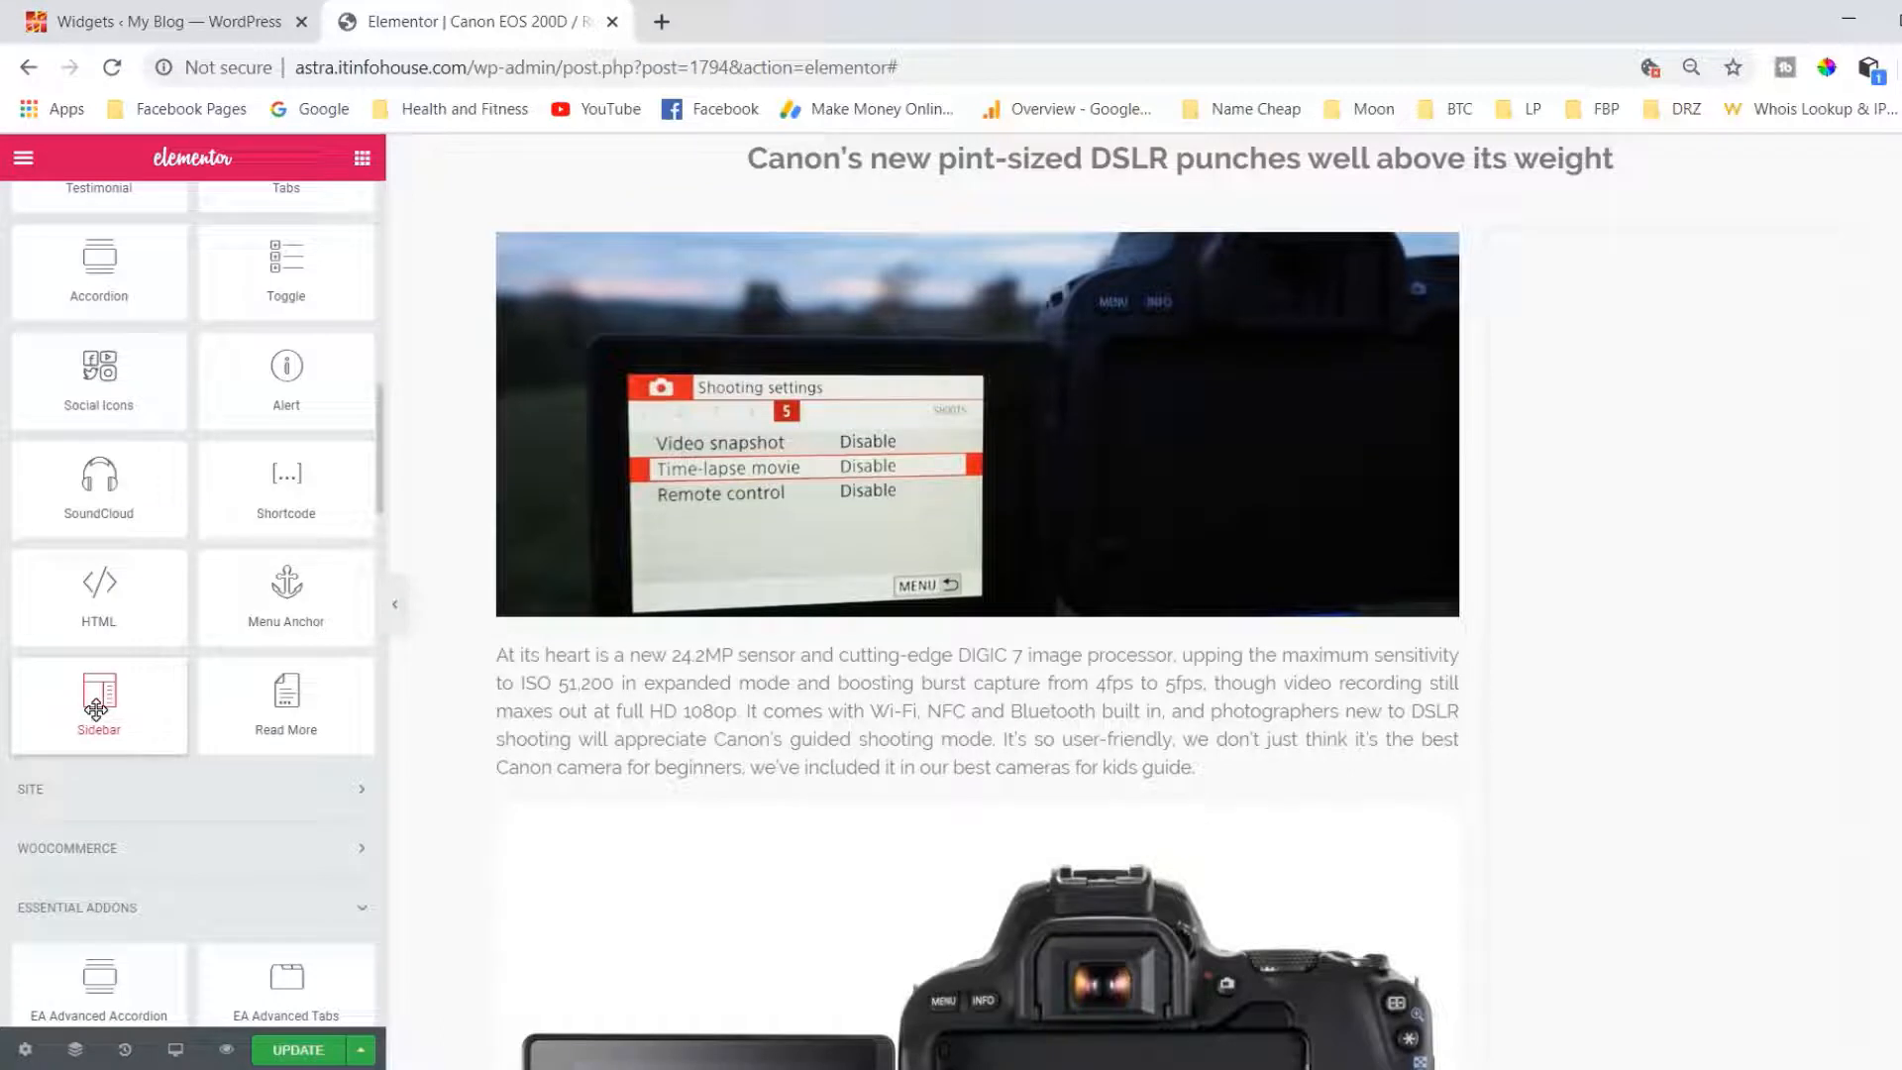
{"action": "left_click", "coordinate": [95, 709]}
{"action": "left_click_drag", "start_coordinate": [95, 709], "coordinate": [1626, 342]}
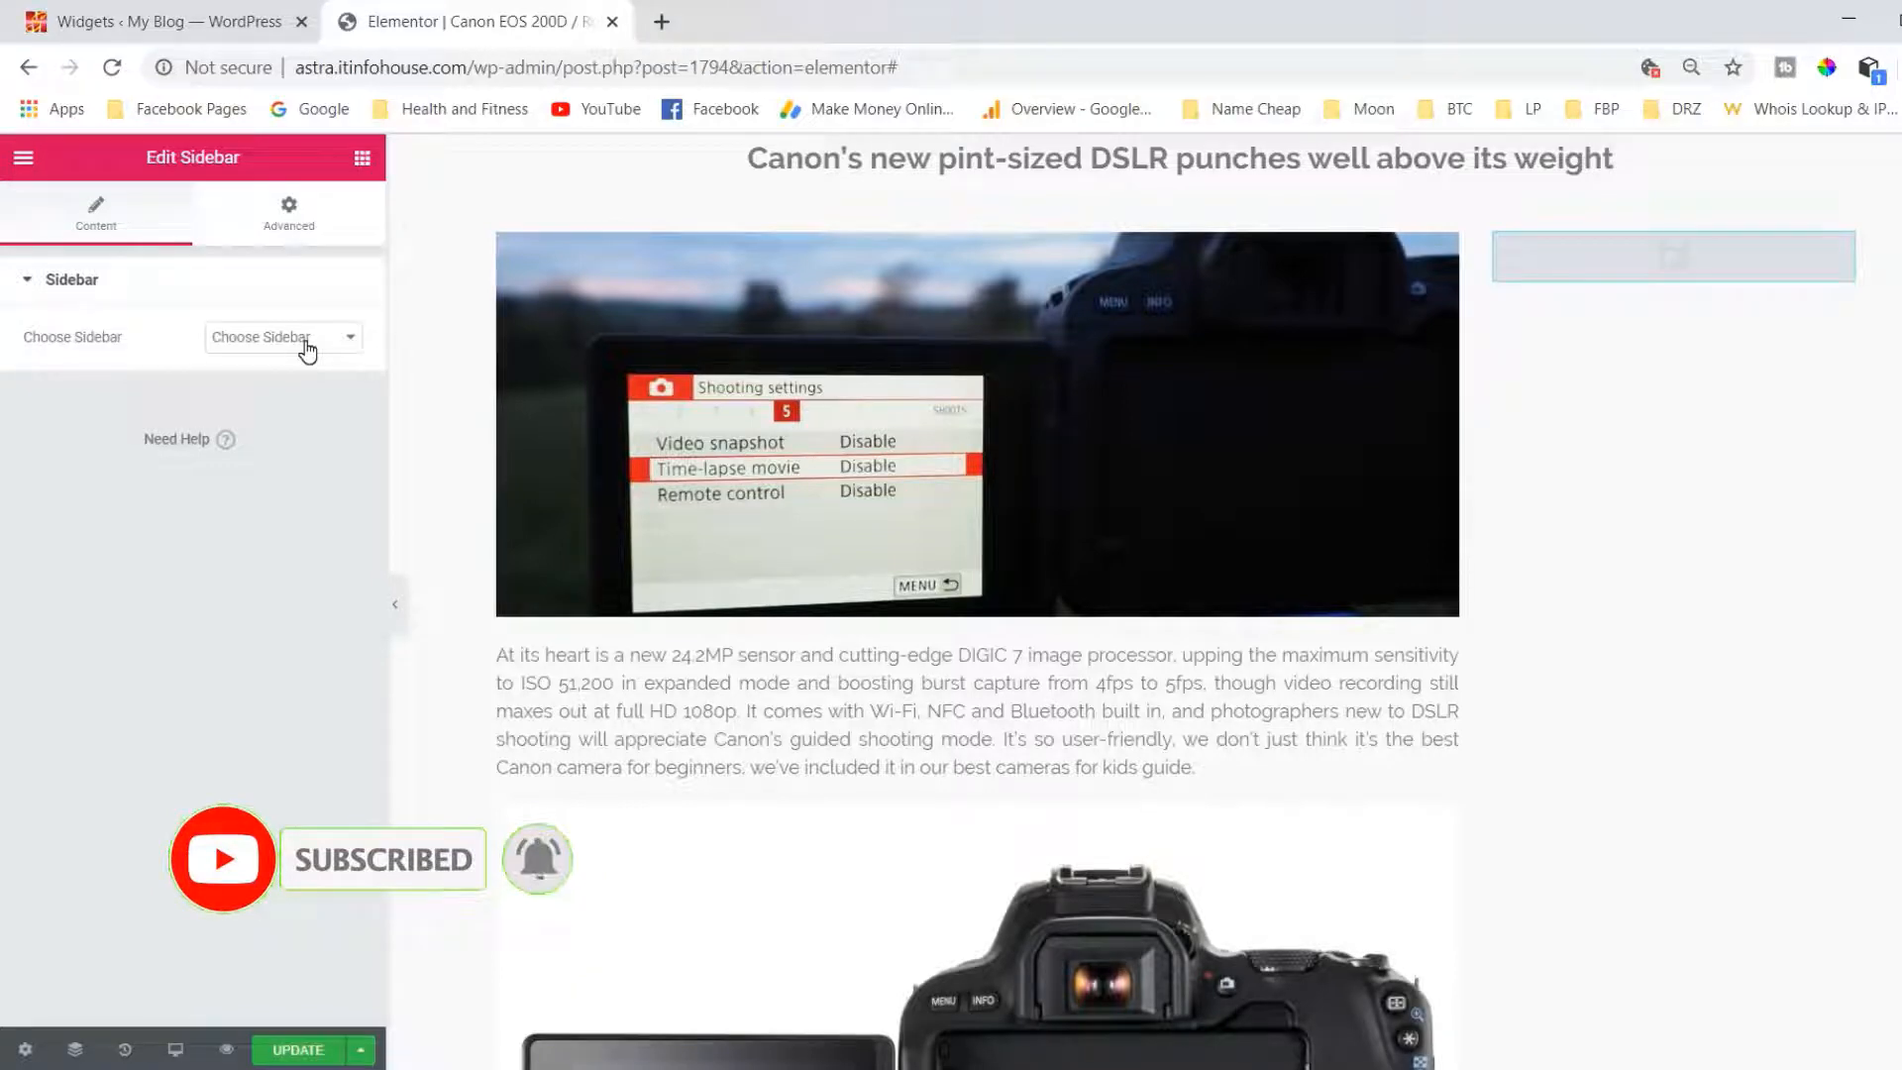
Set the Sidebar element to display the Main Sidebar.
{"action": "left_click", "coordinate": [267, 22]}
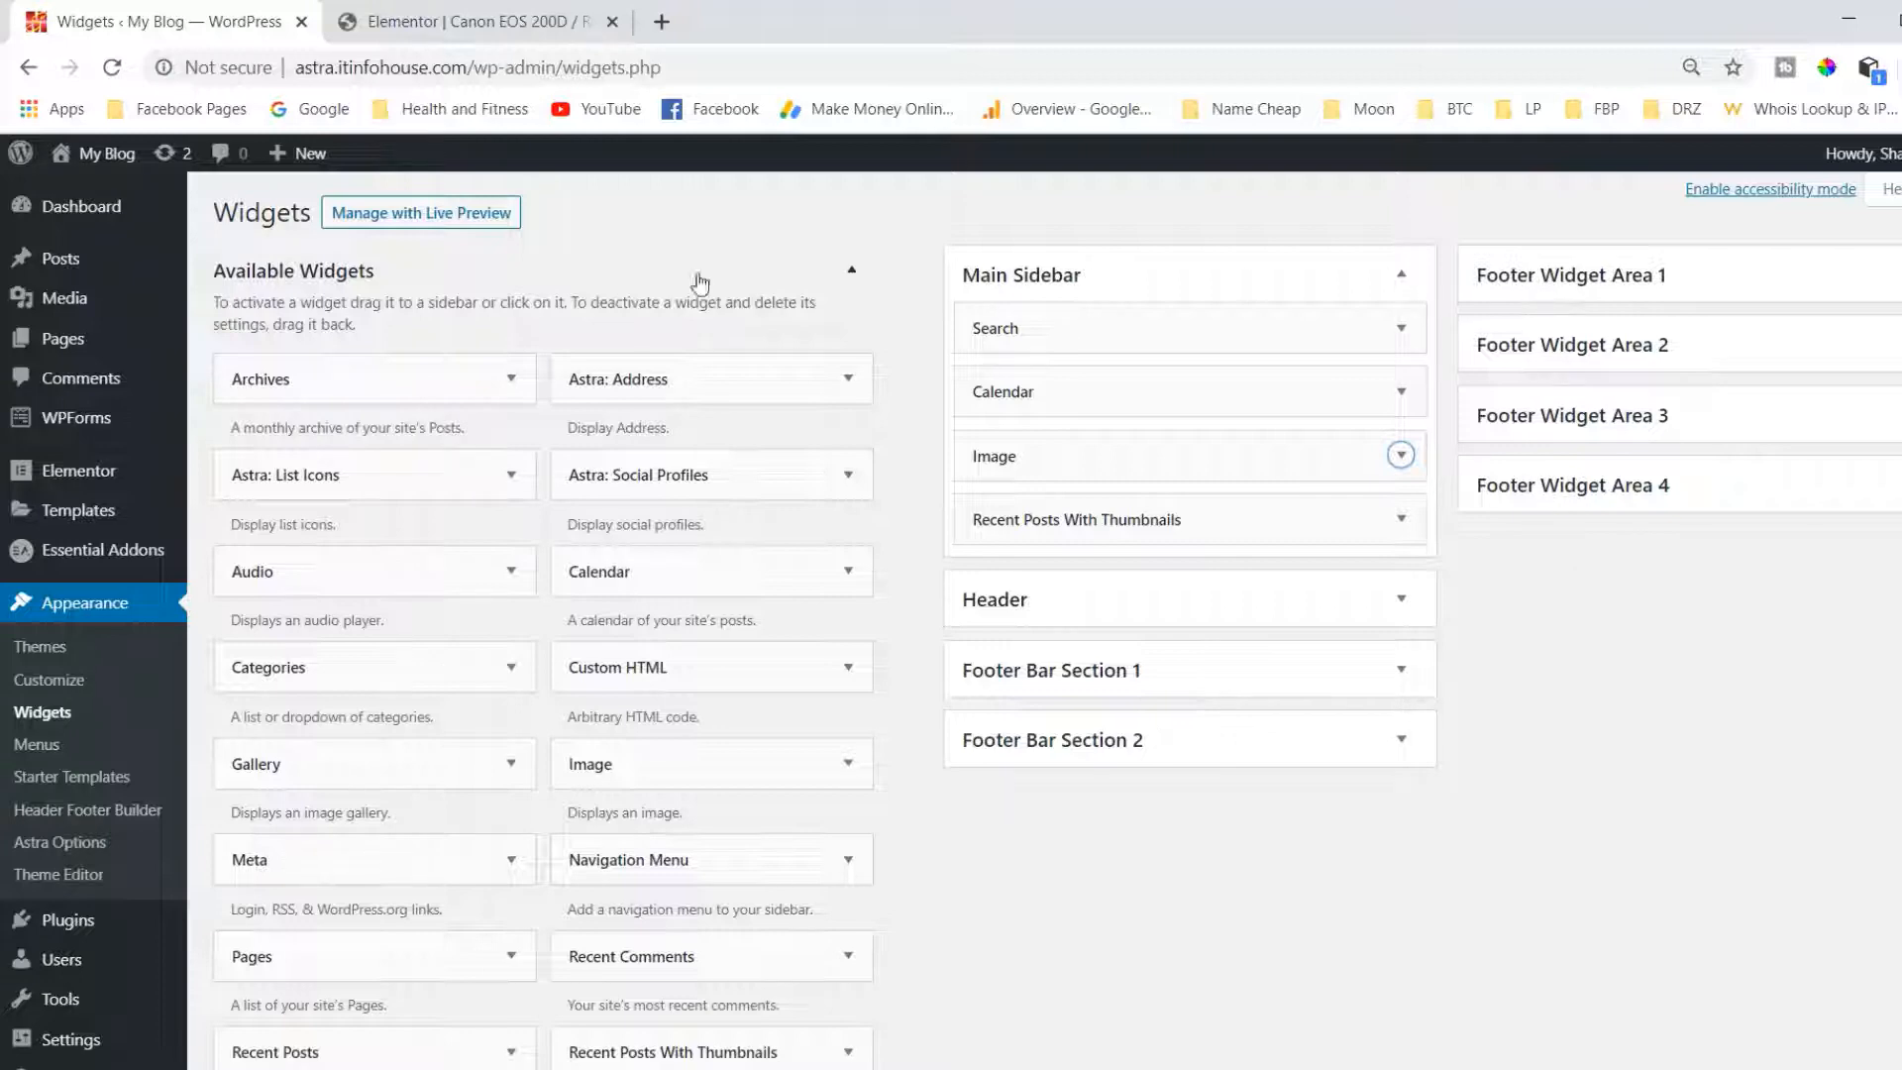
{"action": "left_click", "coordinate": [443, 22]}
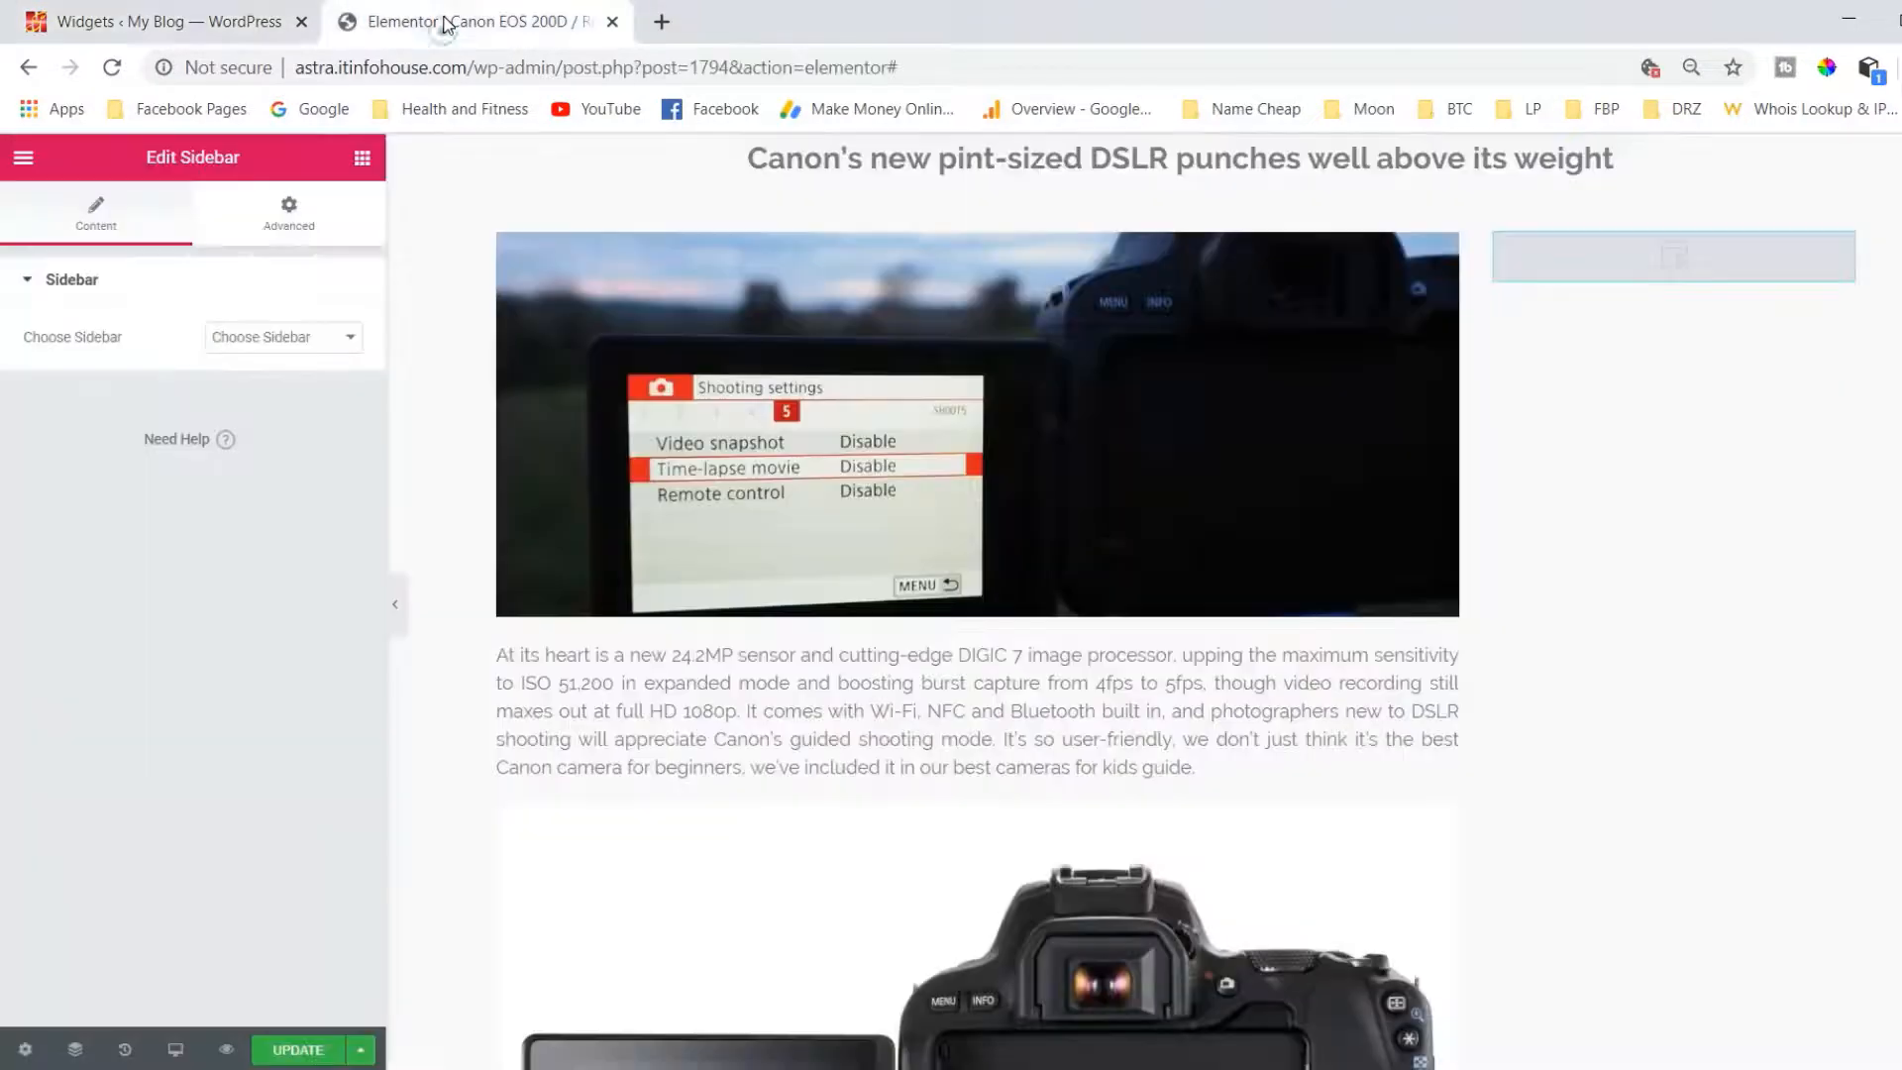
{"action": "left_click", "coordinate": [317, 337]}
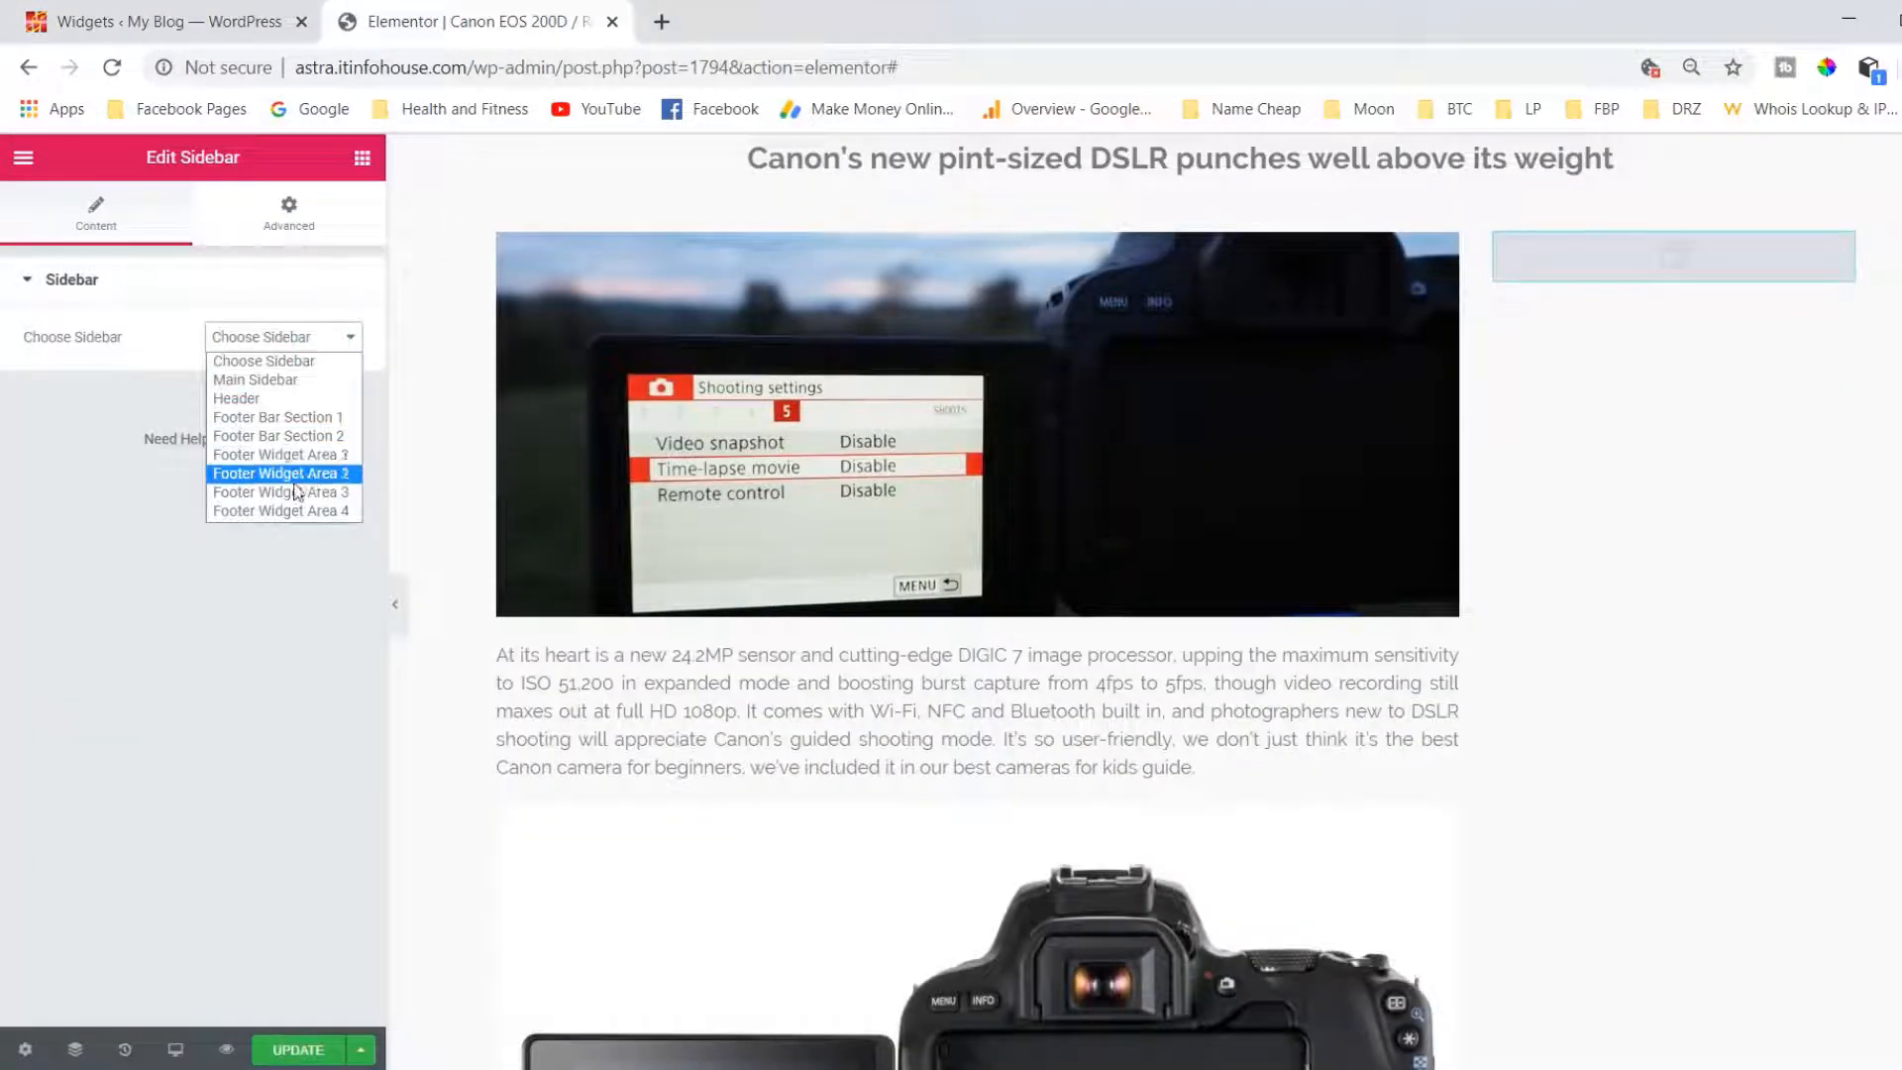
{"action": "left_click", "coordinate": [285, 381]}
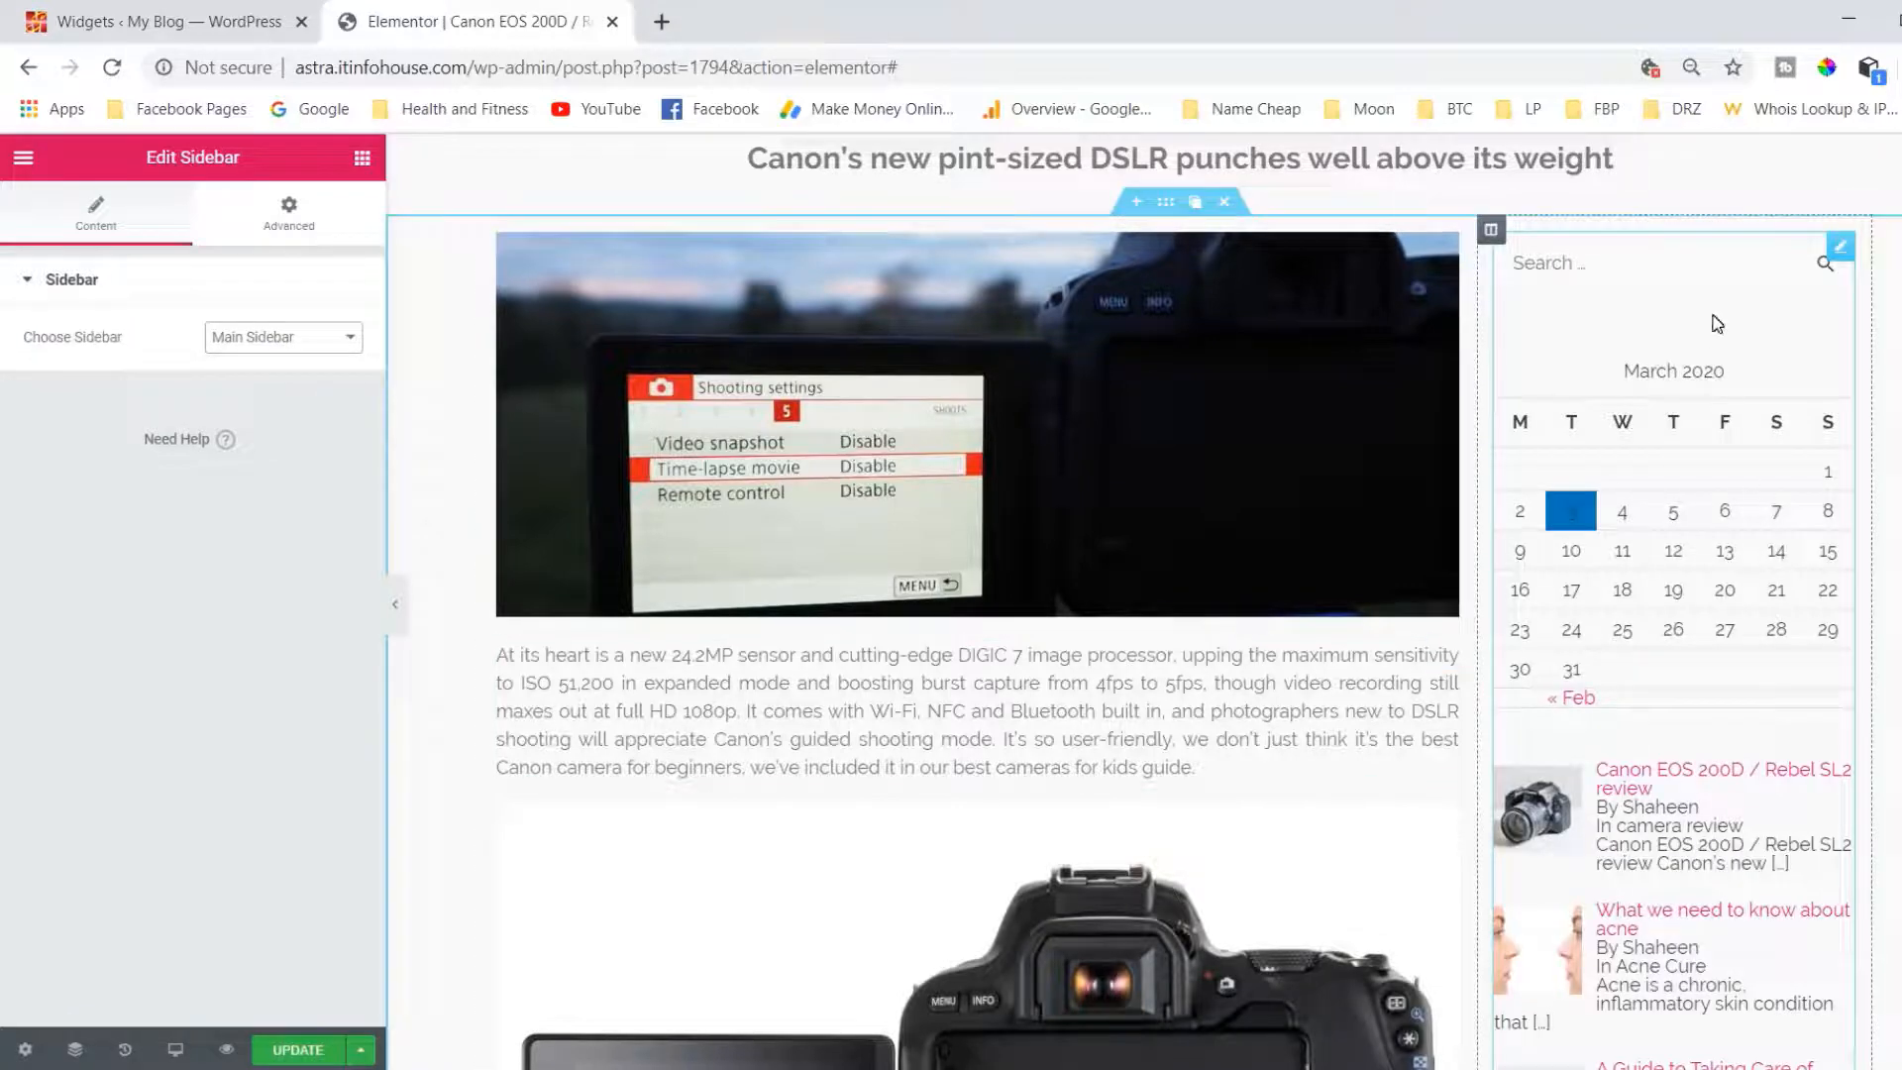
Examine the search box, calendar and recent posts of the sidebar placed beside the article.
{"action": "scroll", "coordinate": [1717, 324], "scroll_direction": "down", "scroll_amount": 5}
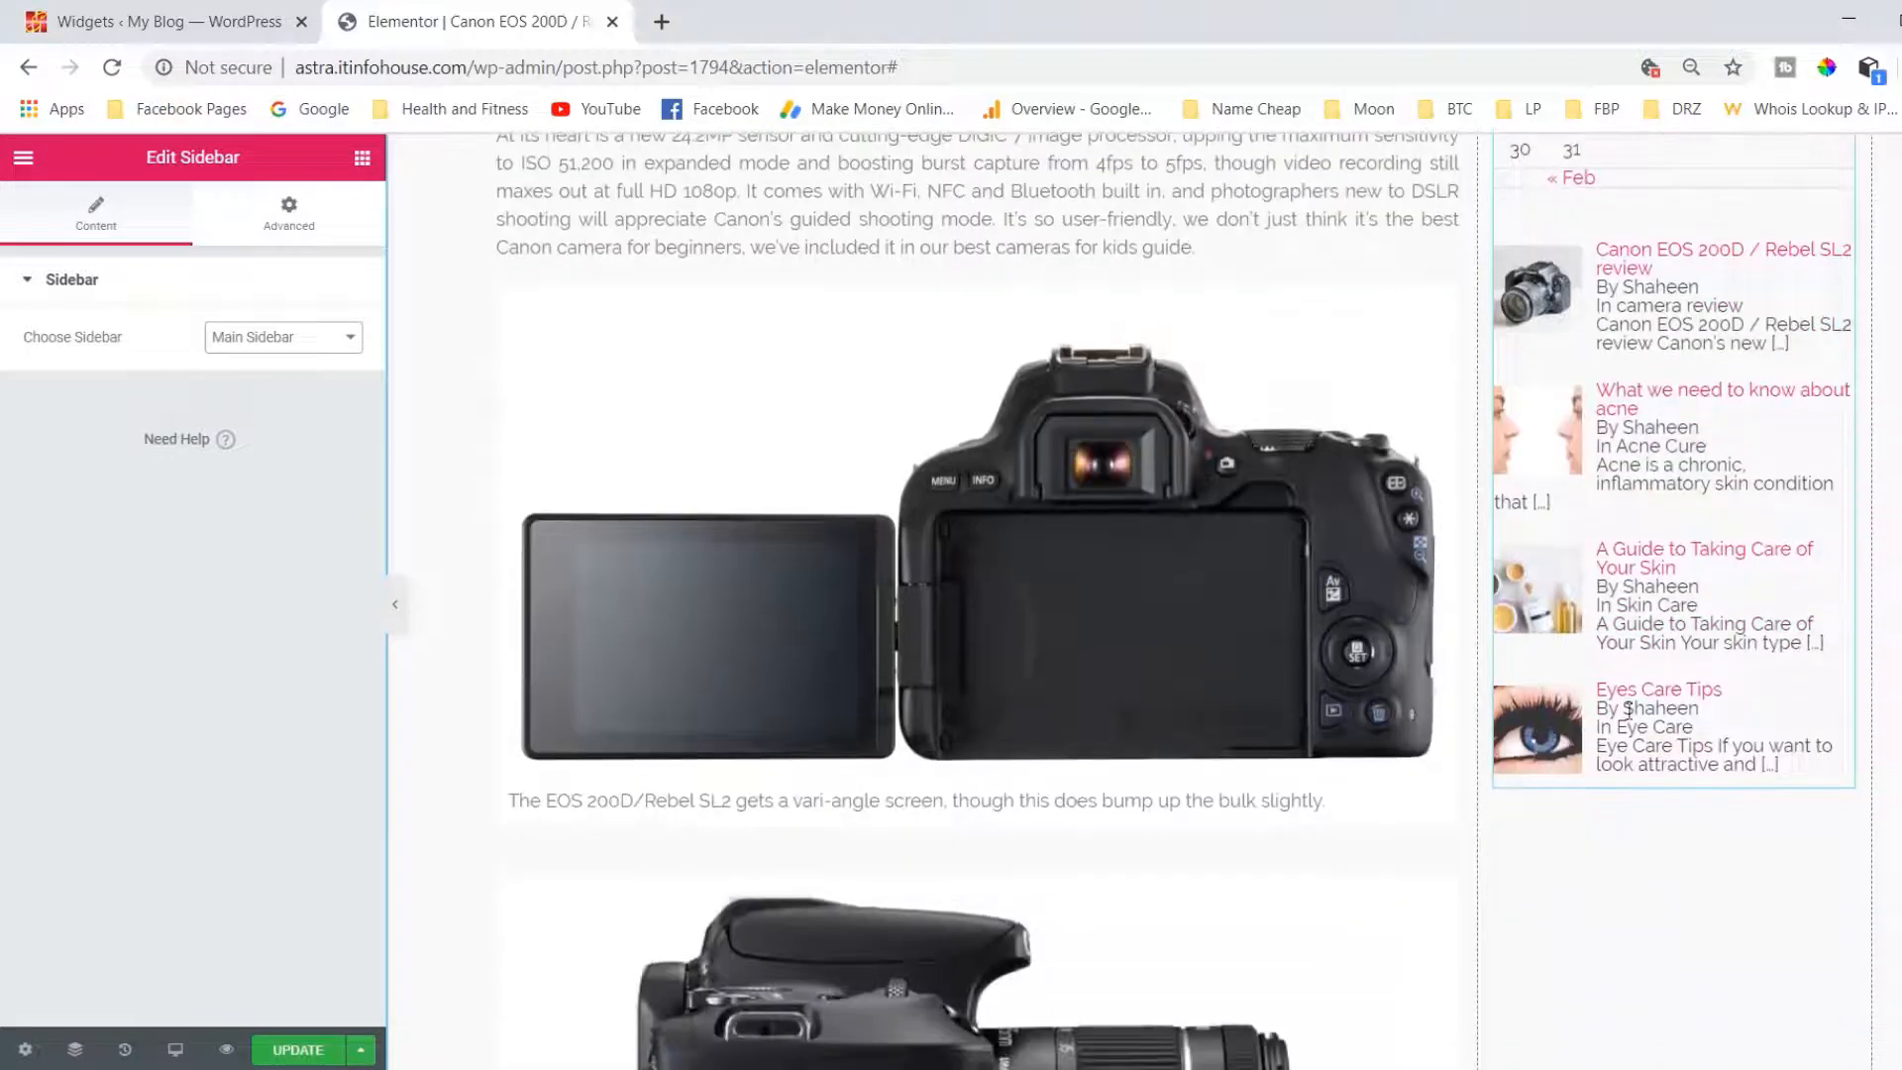
{"action": "scroll", "coordinate": [1613, 750], "scroll_direction": "up", "scroll_amount": 5}
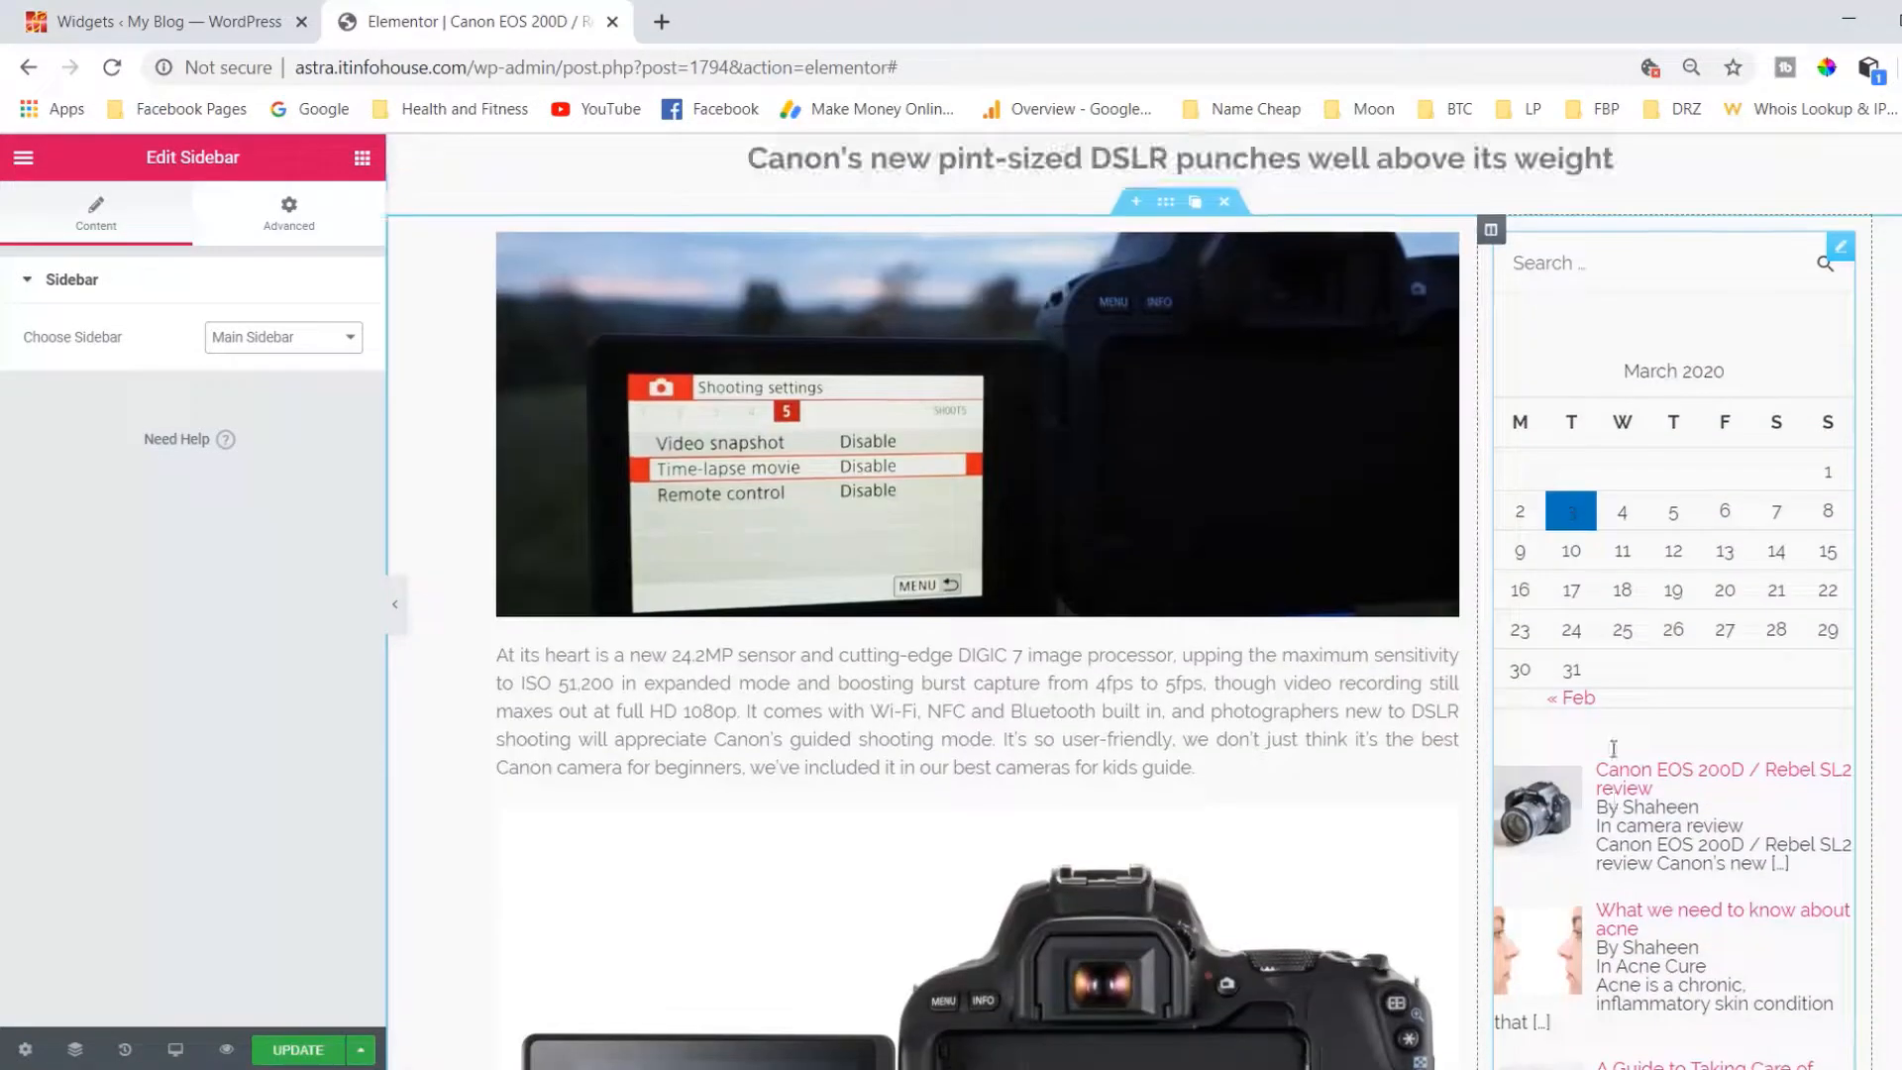
{"action": "left_click", "coordinate": [1637, 268]}
{"action": "left_click", "coordinate": [1637, 267]}
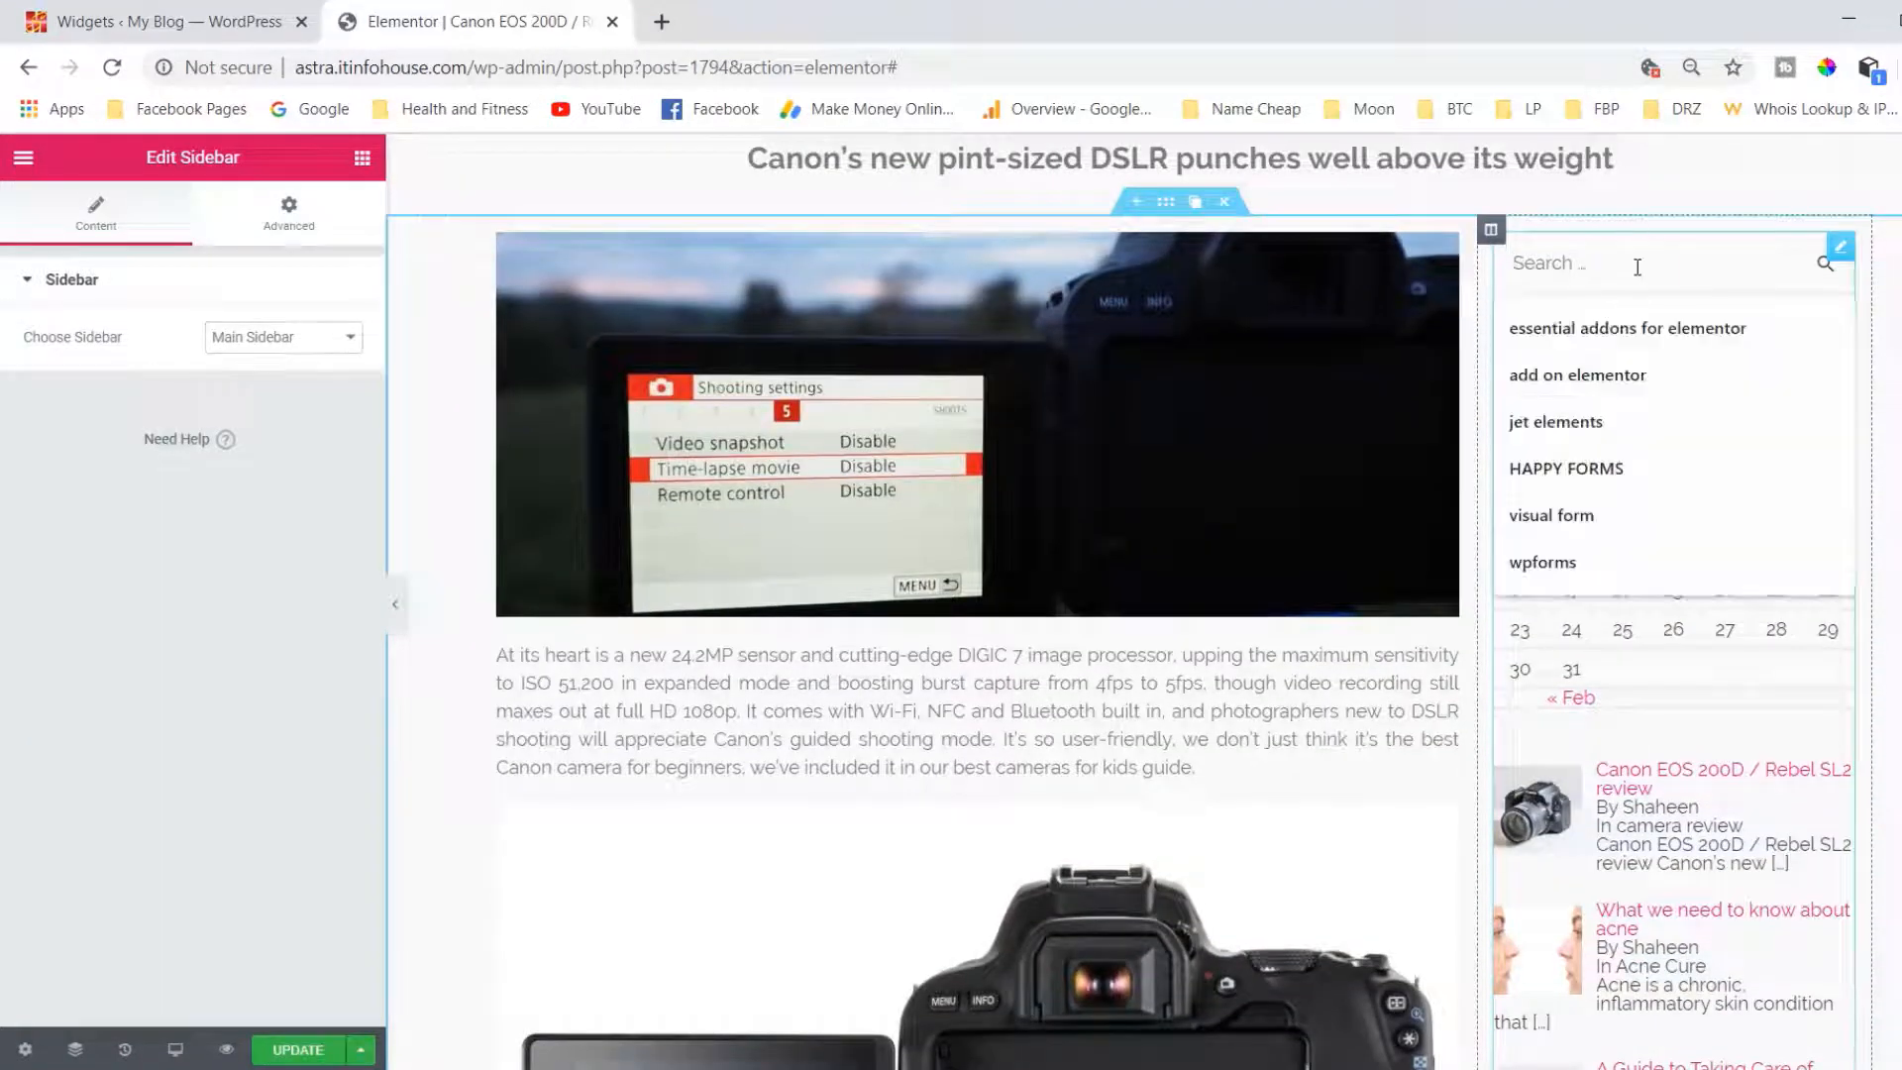
{"action": "left_click", "coordinate": [1888, 411]}
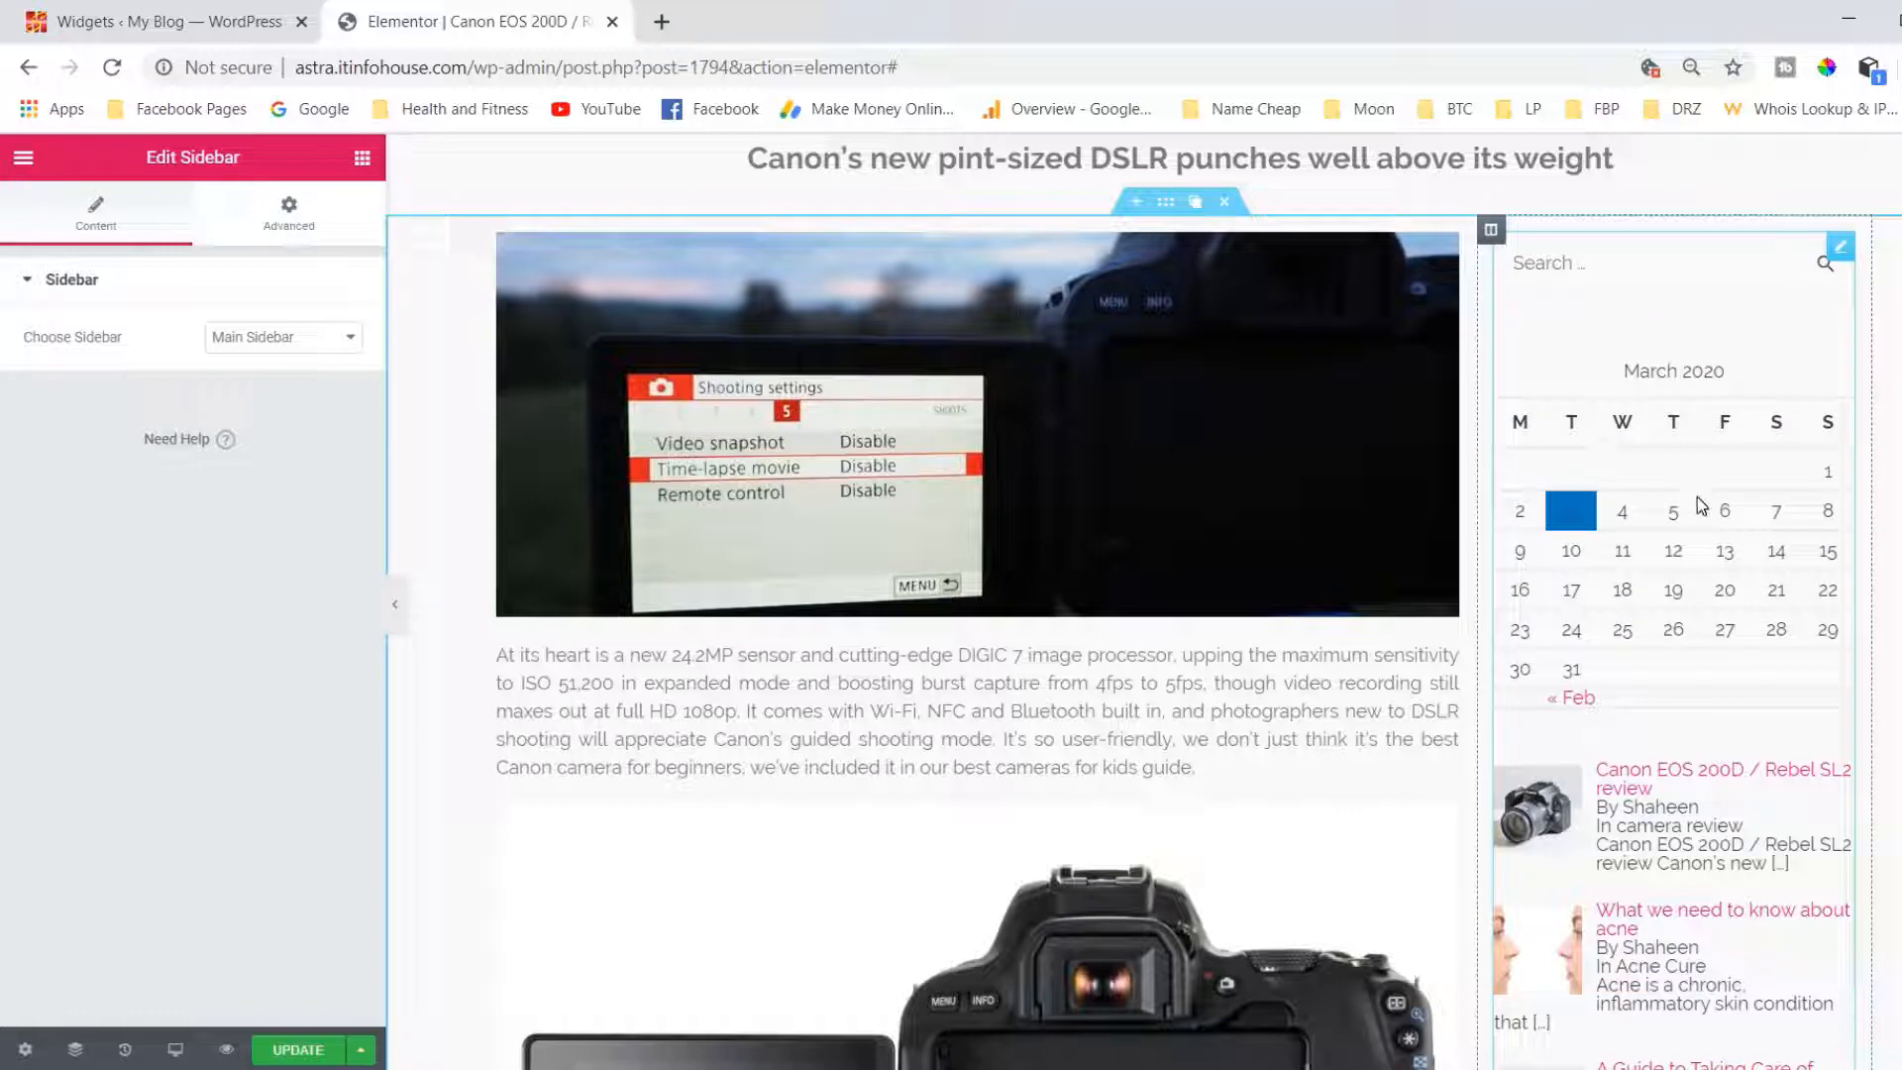
{"action": "scroll", "coordinate": [1629, 803], "scroll_direction": "down", "scroll_amount": 3}
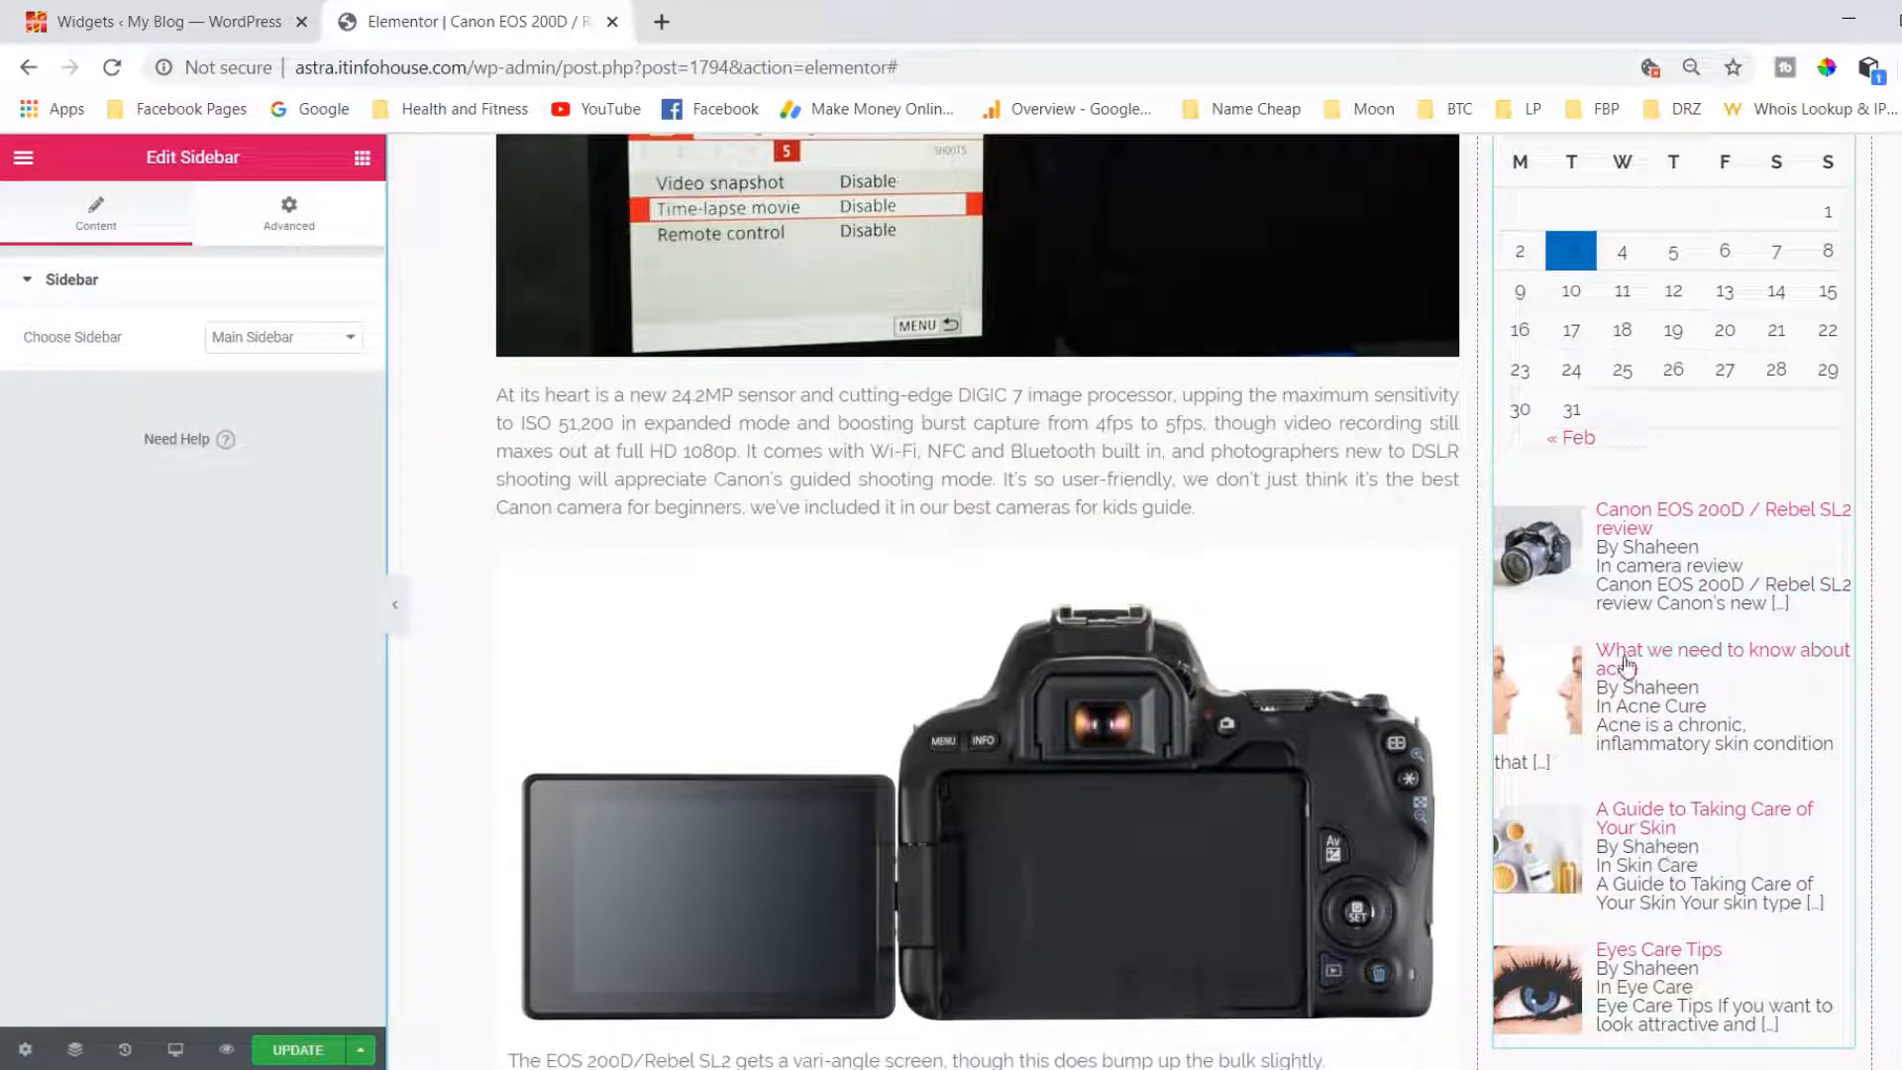
{"action": "scroll", "coordinate": [1625, 644], "scroll_direction": "up", "scroll_amount": 7}
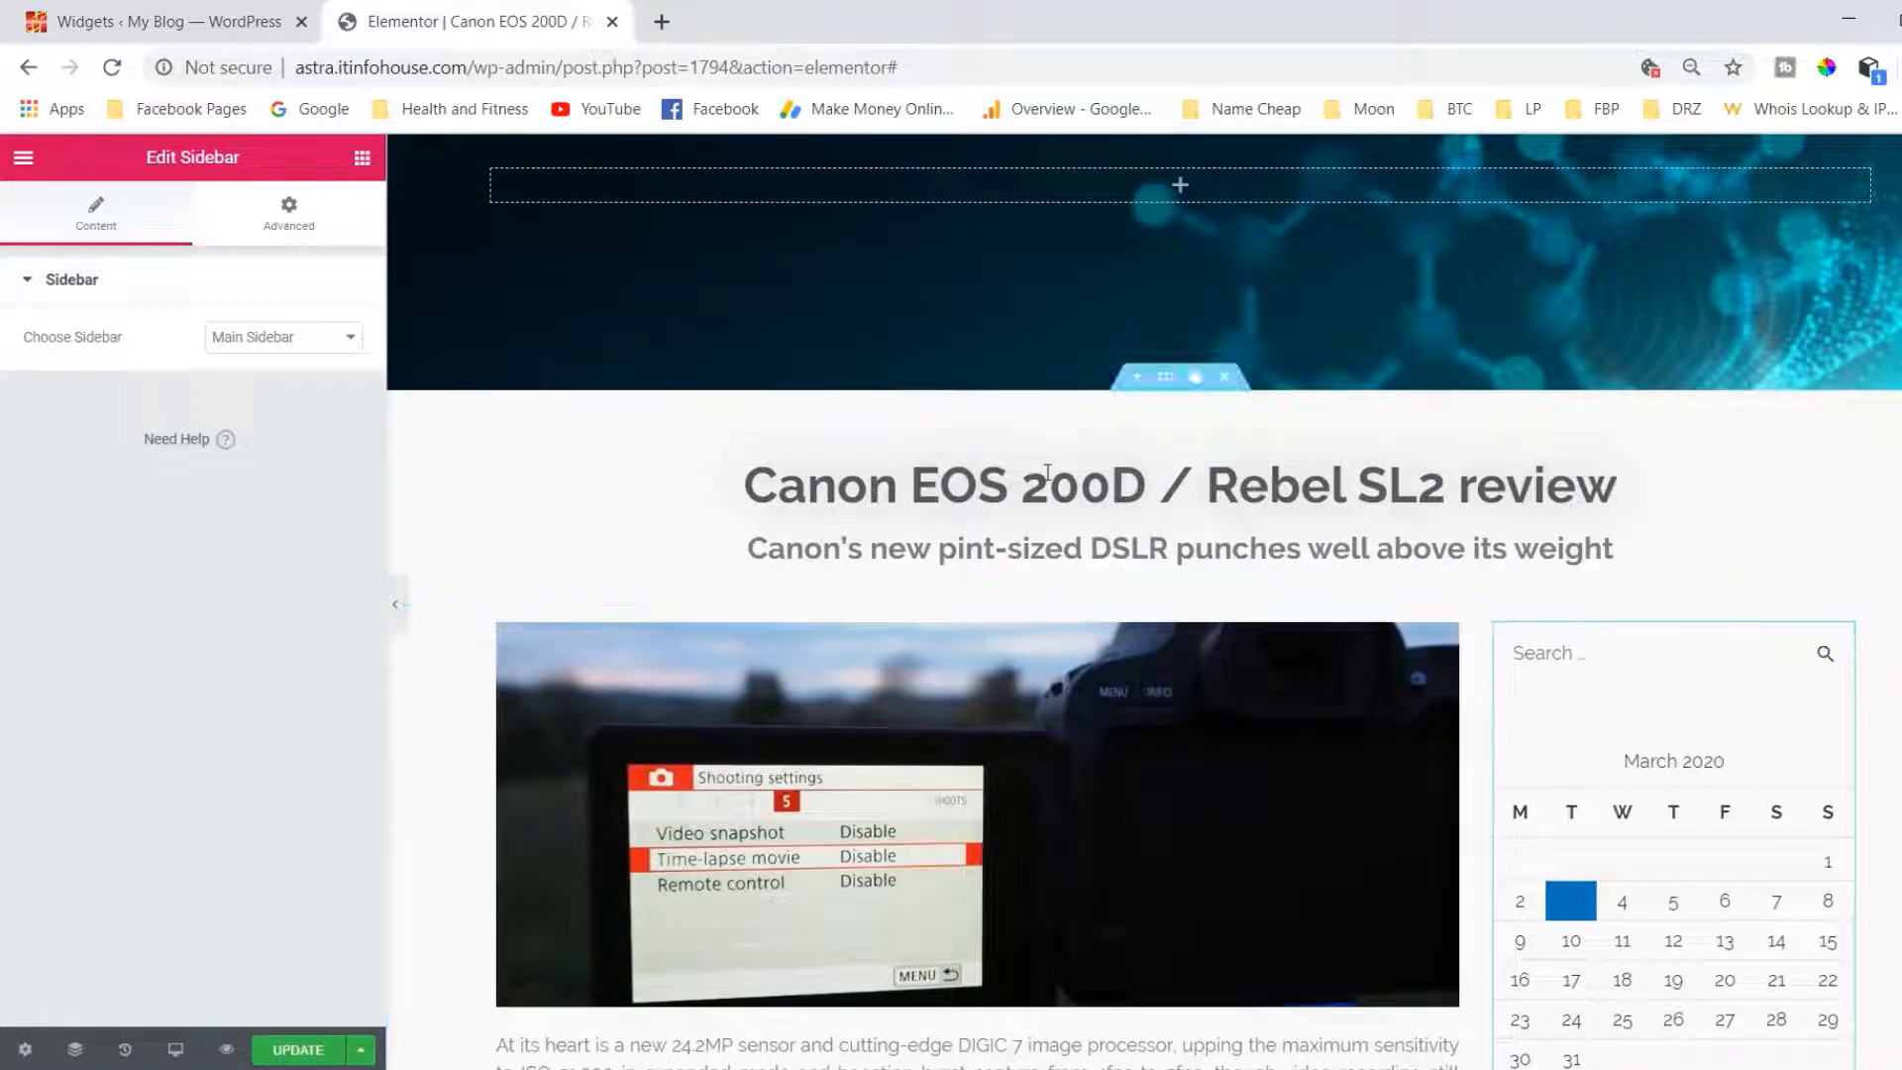
Add the photo of the man in the red cap from the media library to the Main Sidebar's Image widget and save the widget.
{"action": "left_click", "coordinate": [176, 28]}
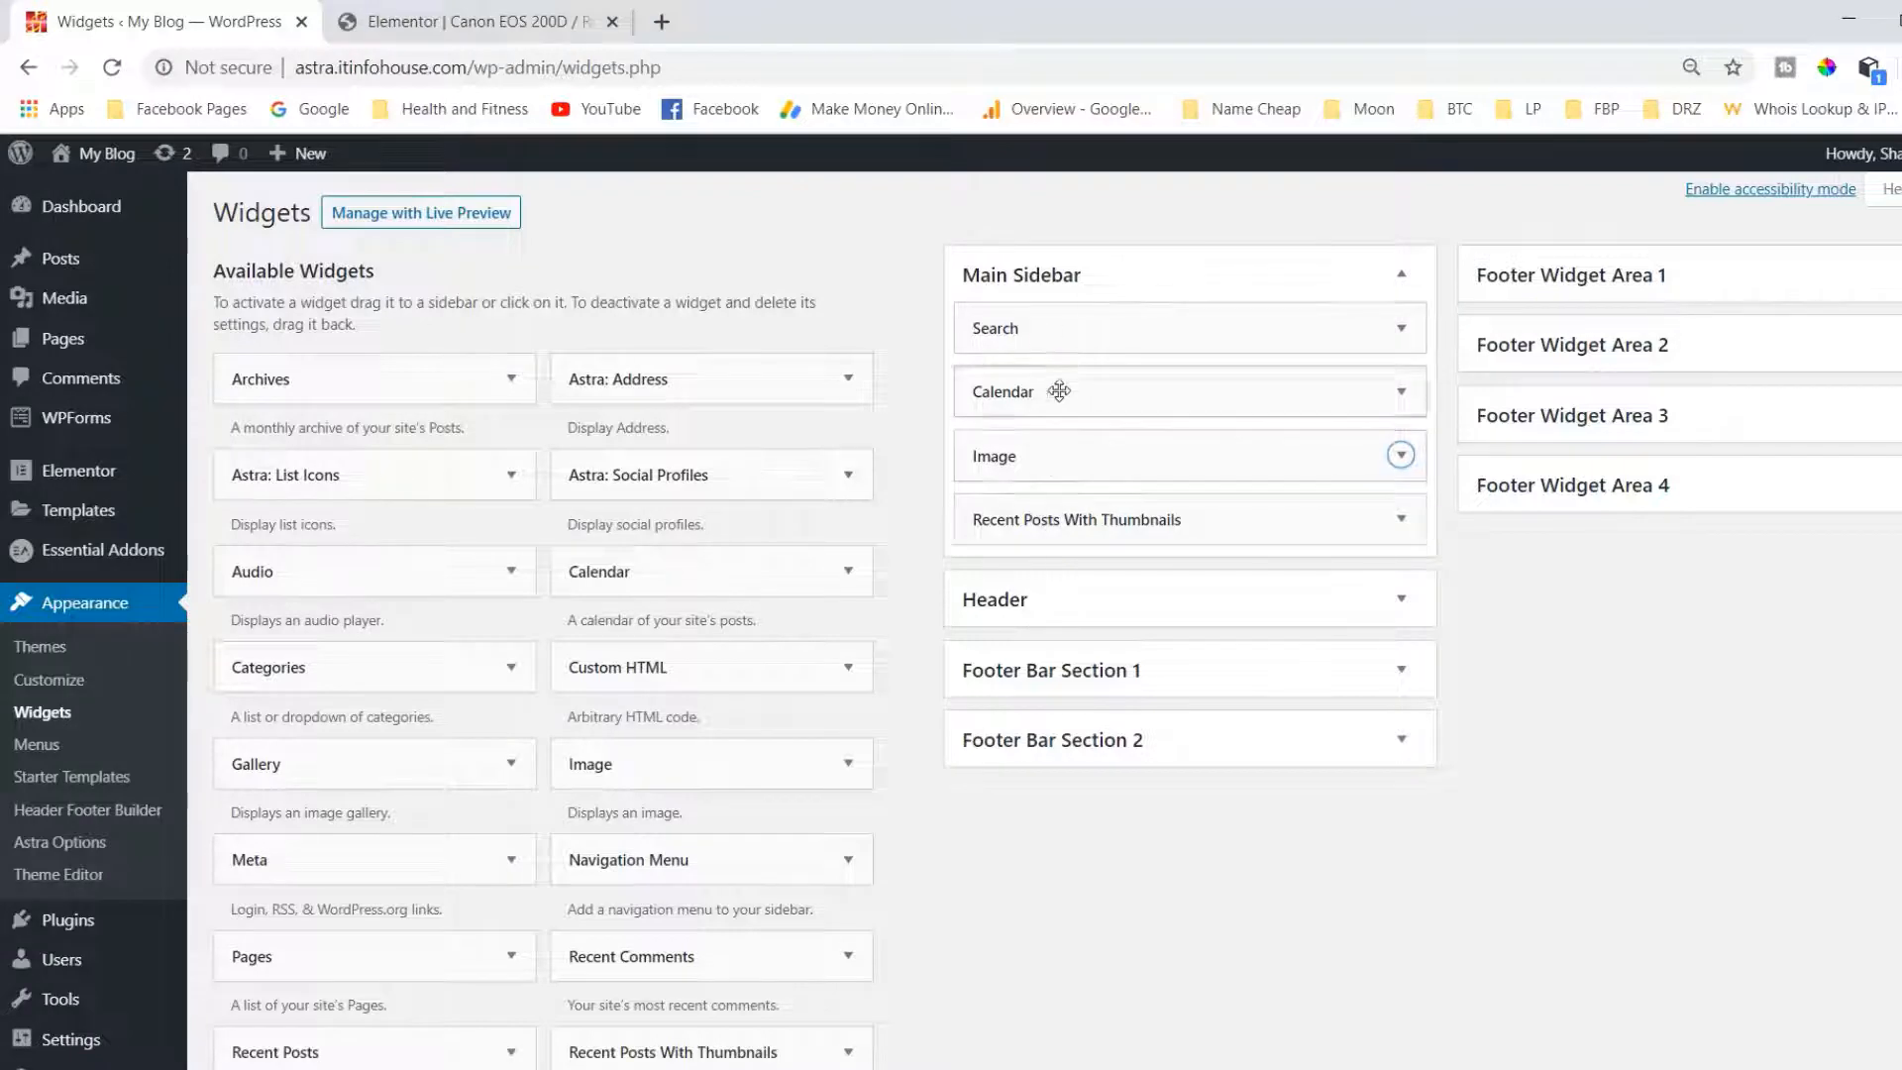
{"action": "left_click", "coordinate": [1403, 458]}
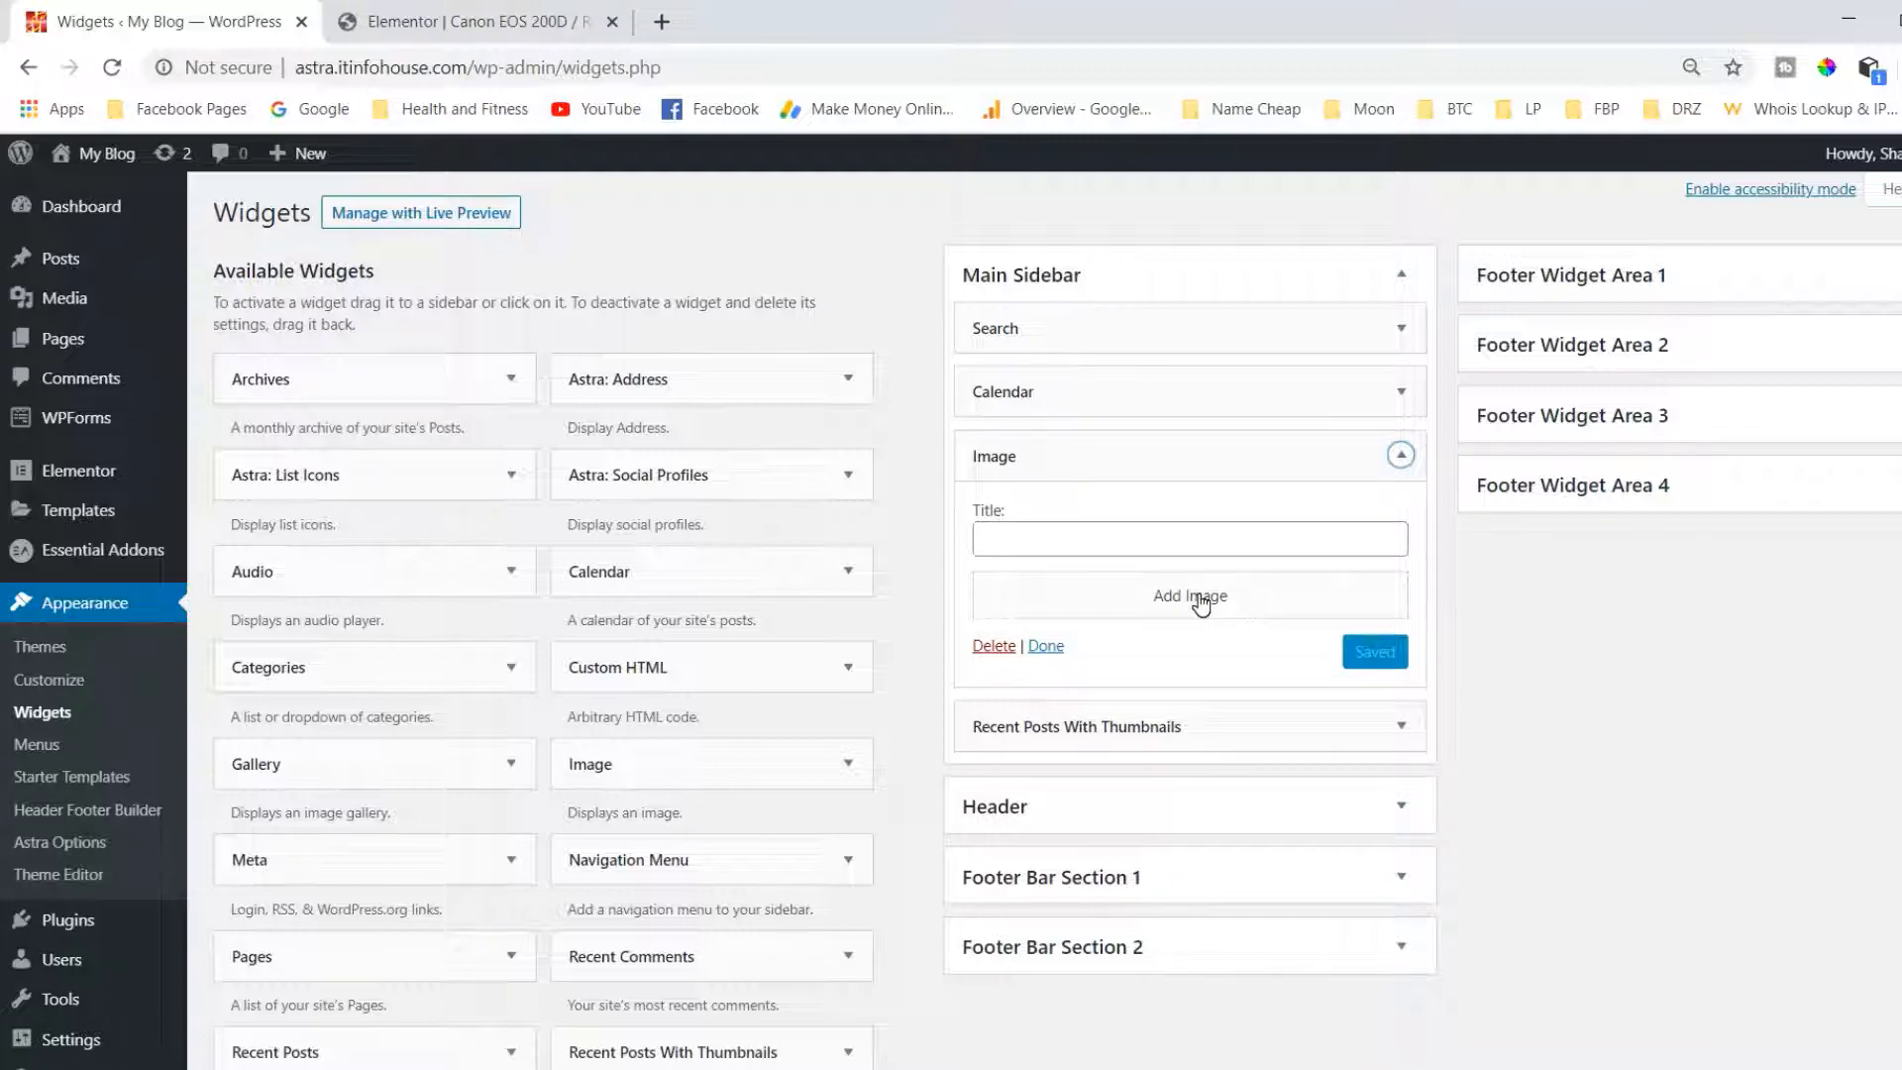
{"action": "left_click", "coordinate": [1199, 598]}
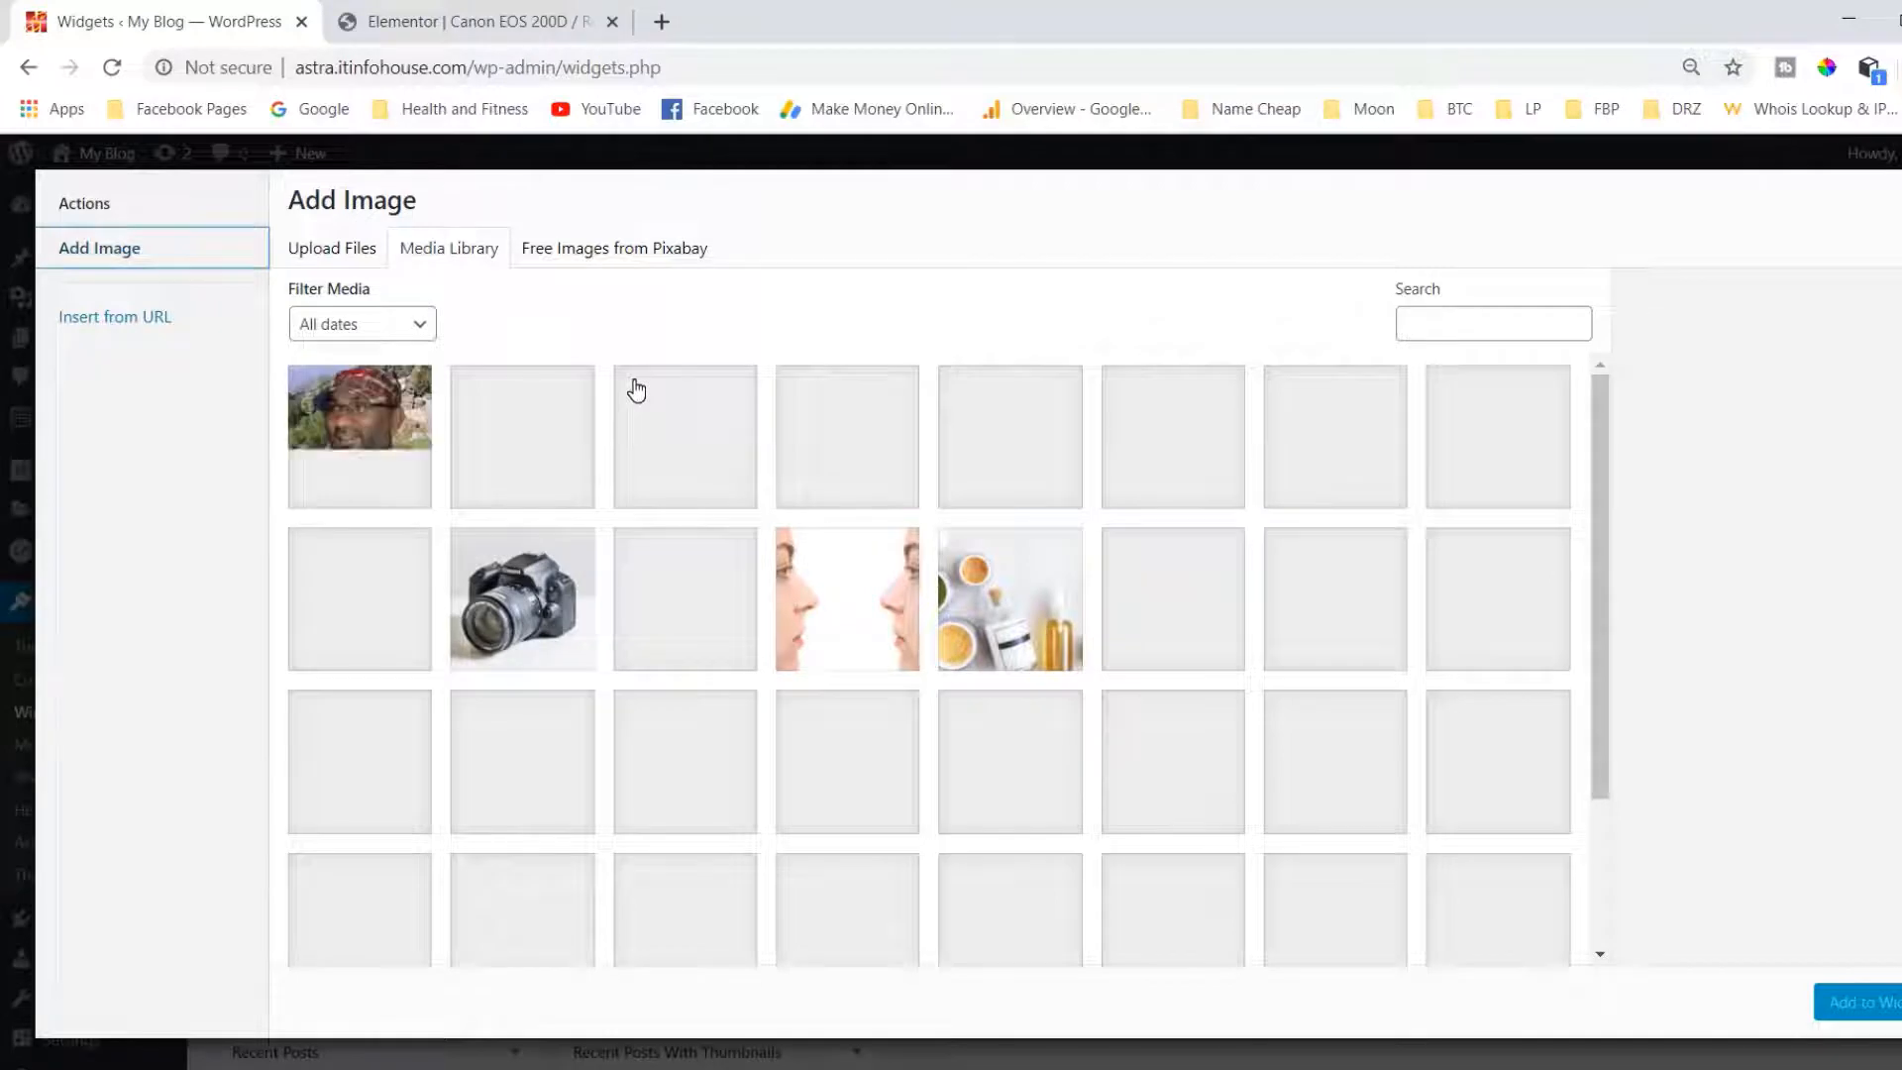
{"action": "left_click", "coordinate": [359, 442]}
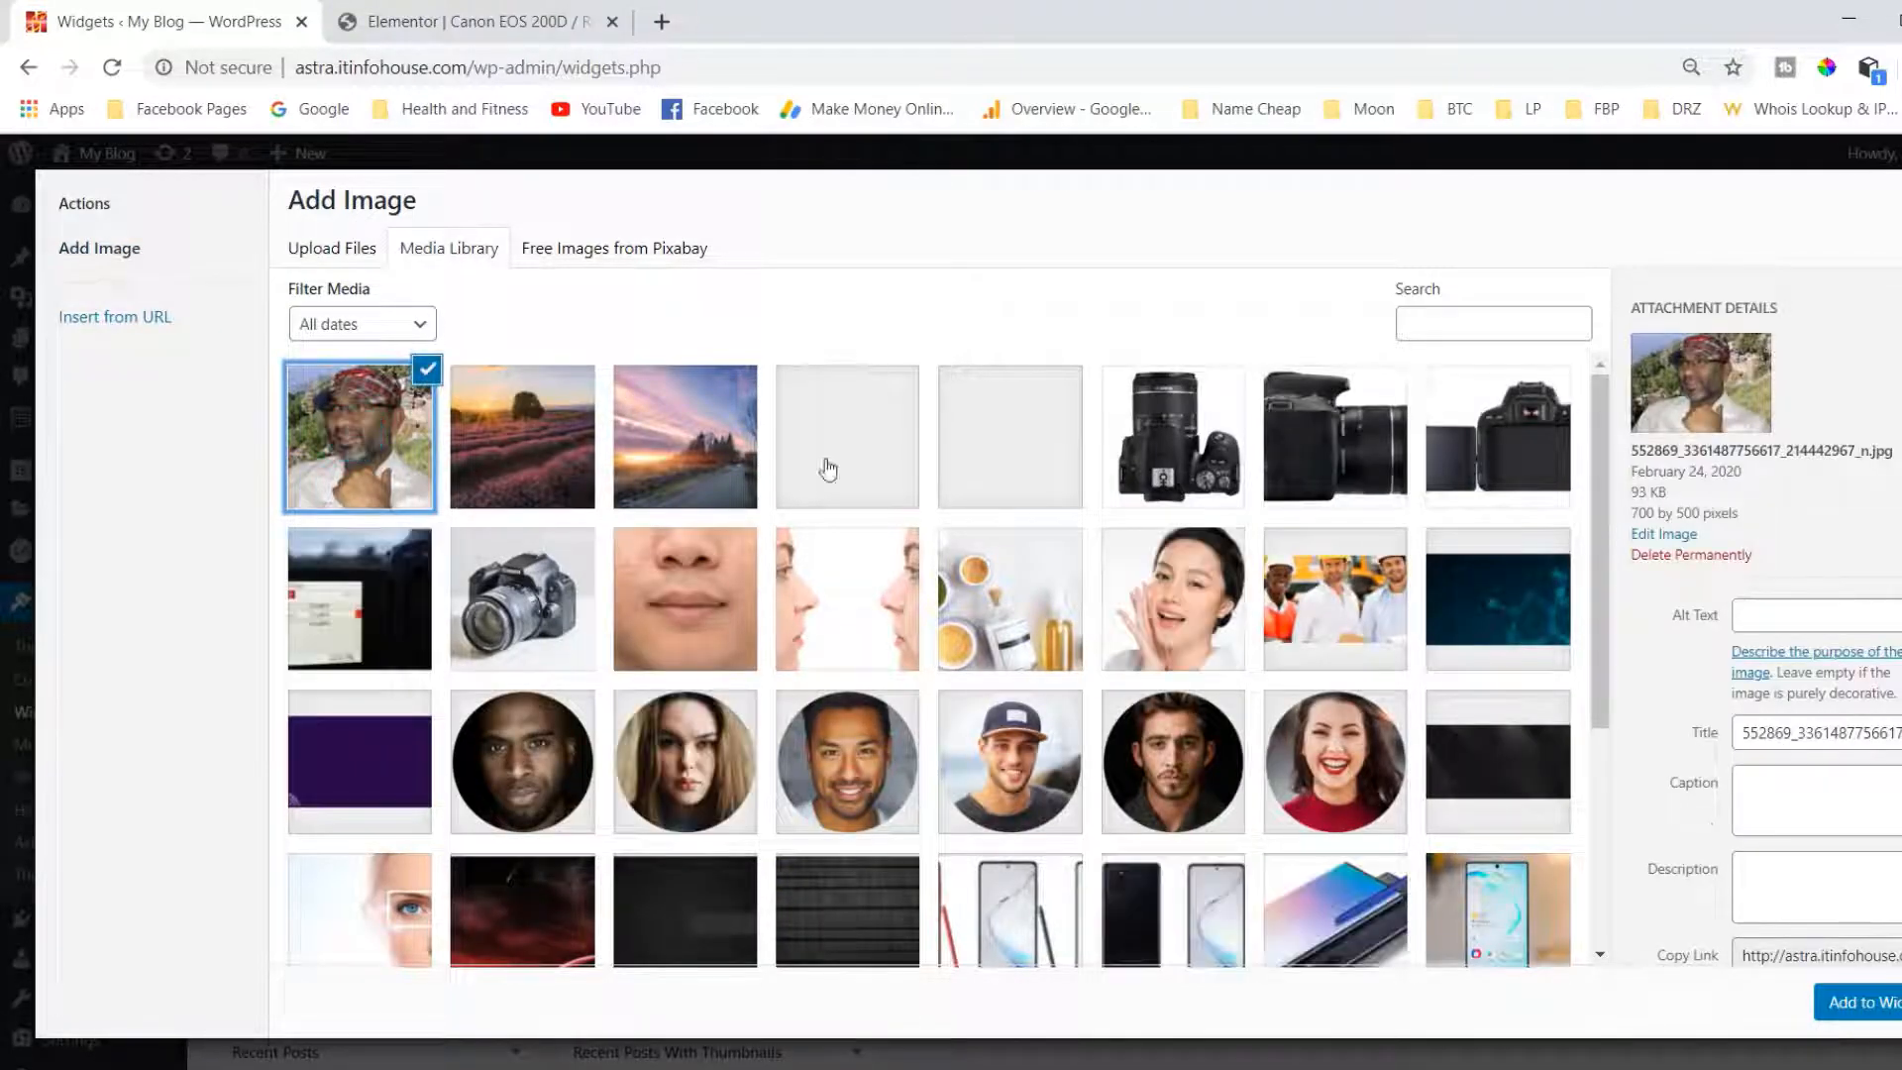
{"action": "left_click", "coordinate": [1868, 1003]}
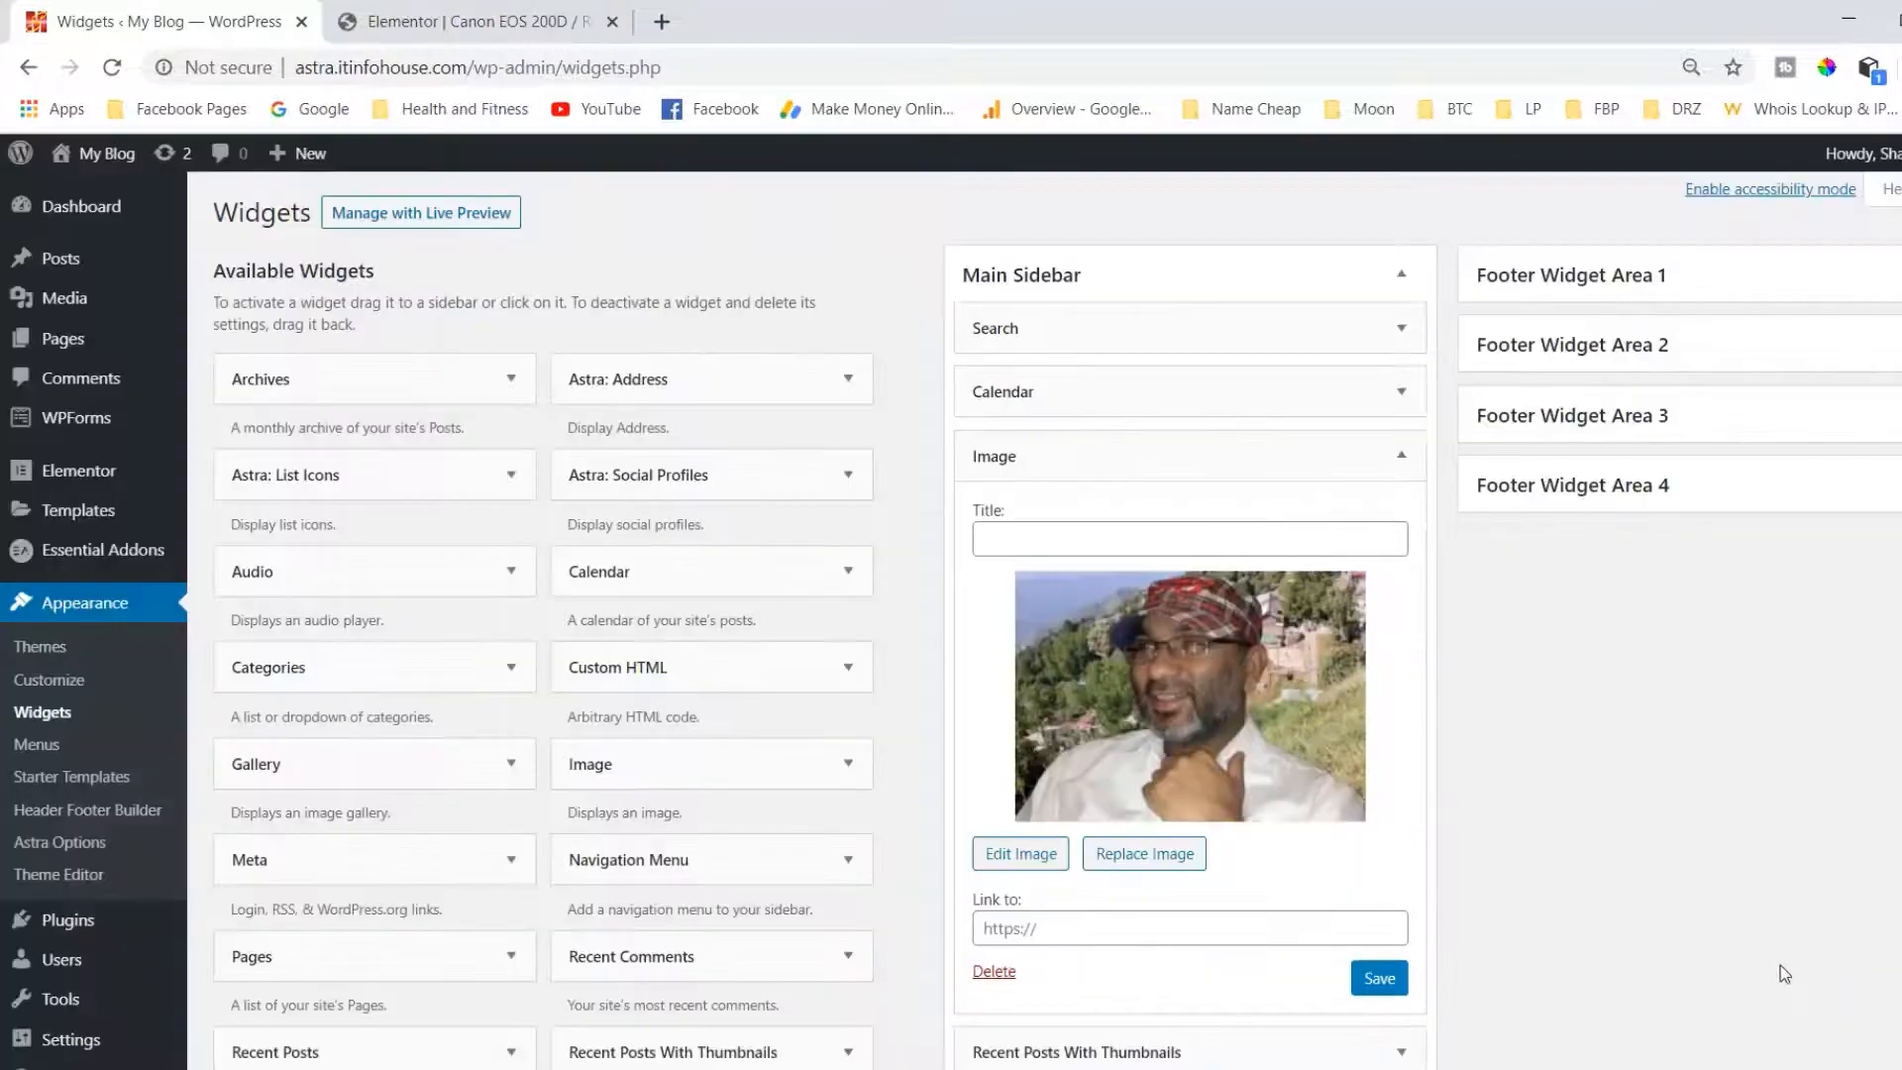
{"action": "left_click", "coordinate": [1379, 978]}
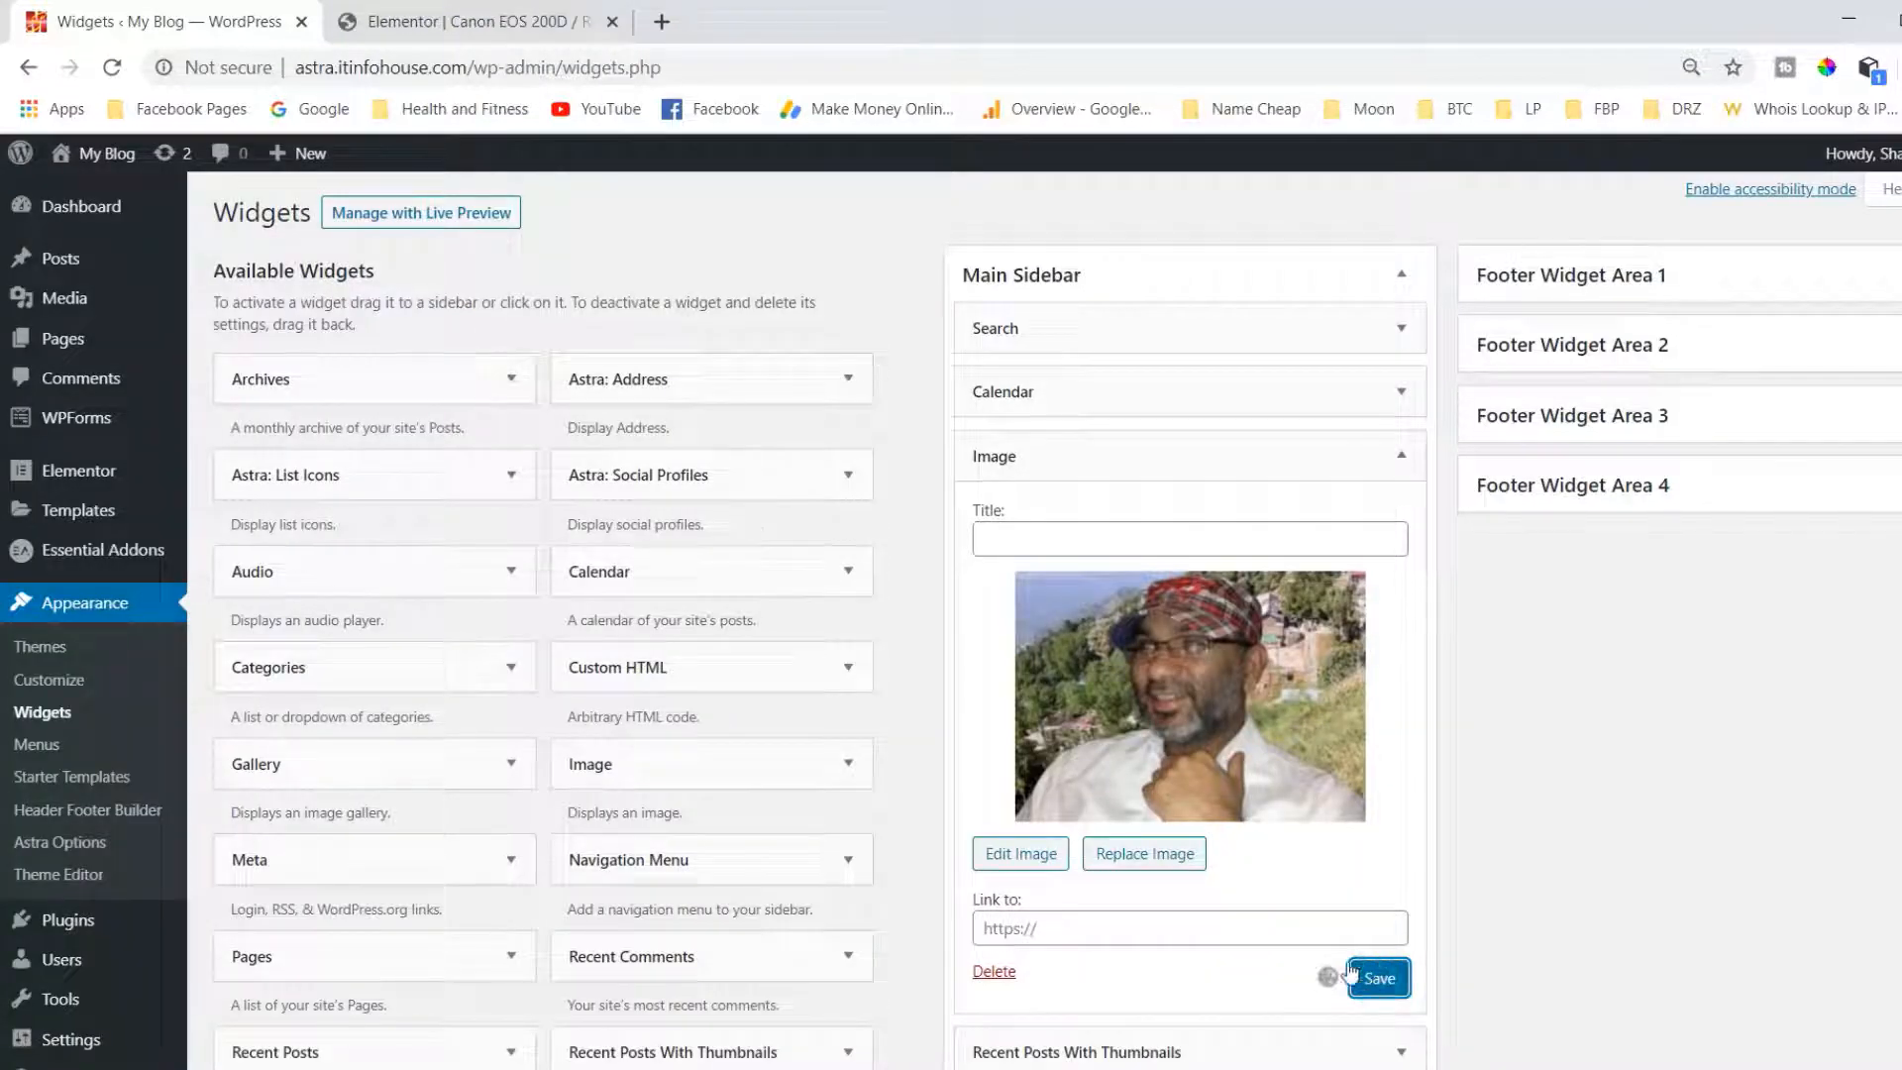
Reload the Canon EOS 200D post in the Elementor editor and examine the search box, calendar, photo and recent posts beside the article.
{"action": "left_click", "coordinate": [445, 24]}
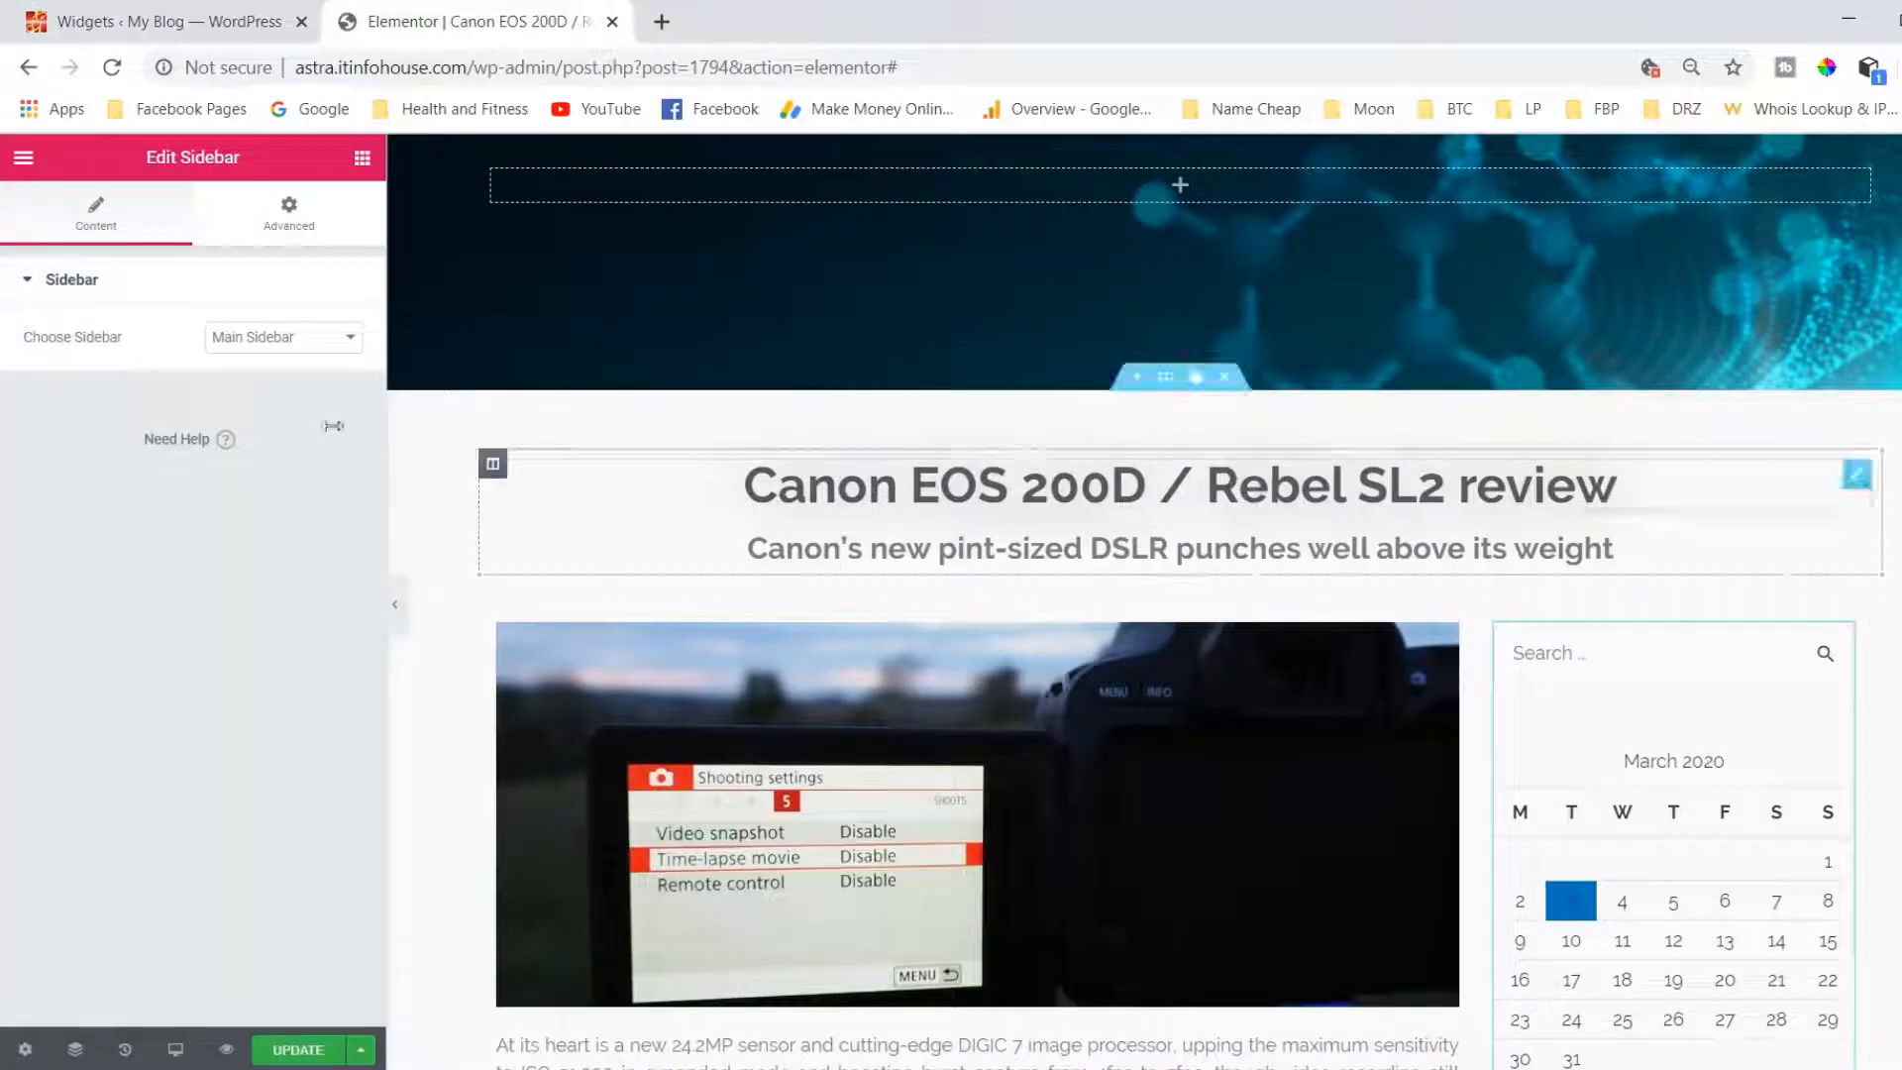
{"action": "left_click", "coordinate": [112, 66]}
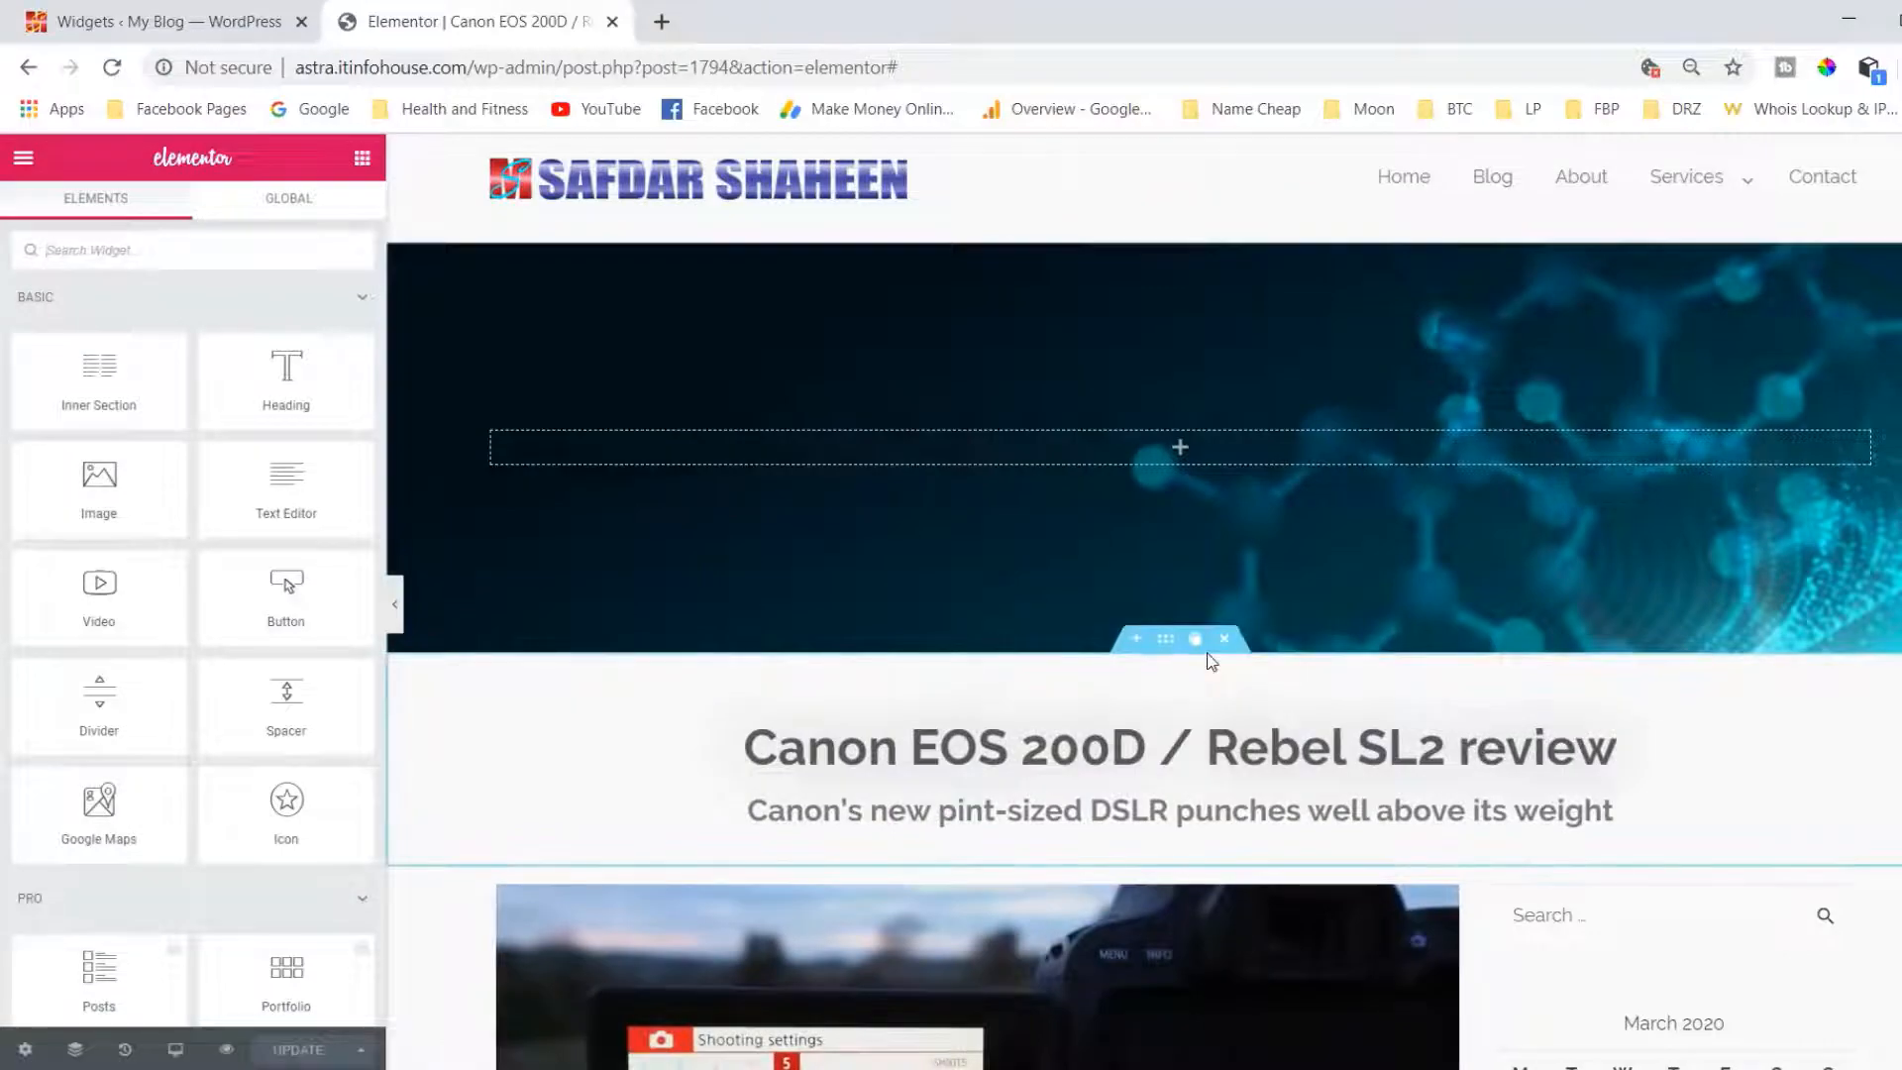
{"action": "scroll", "coordinate": [1207, 659], "scroll_direction": "down", "scroll_amount": 4}
{"action": "scroll", "coordinate": [1207, 660], "scroll_direction": "down", "scroll_amount": 4}
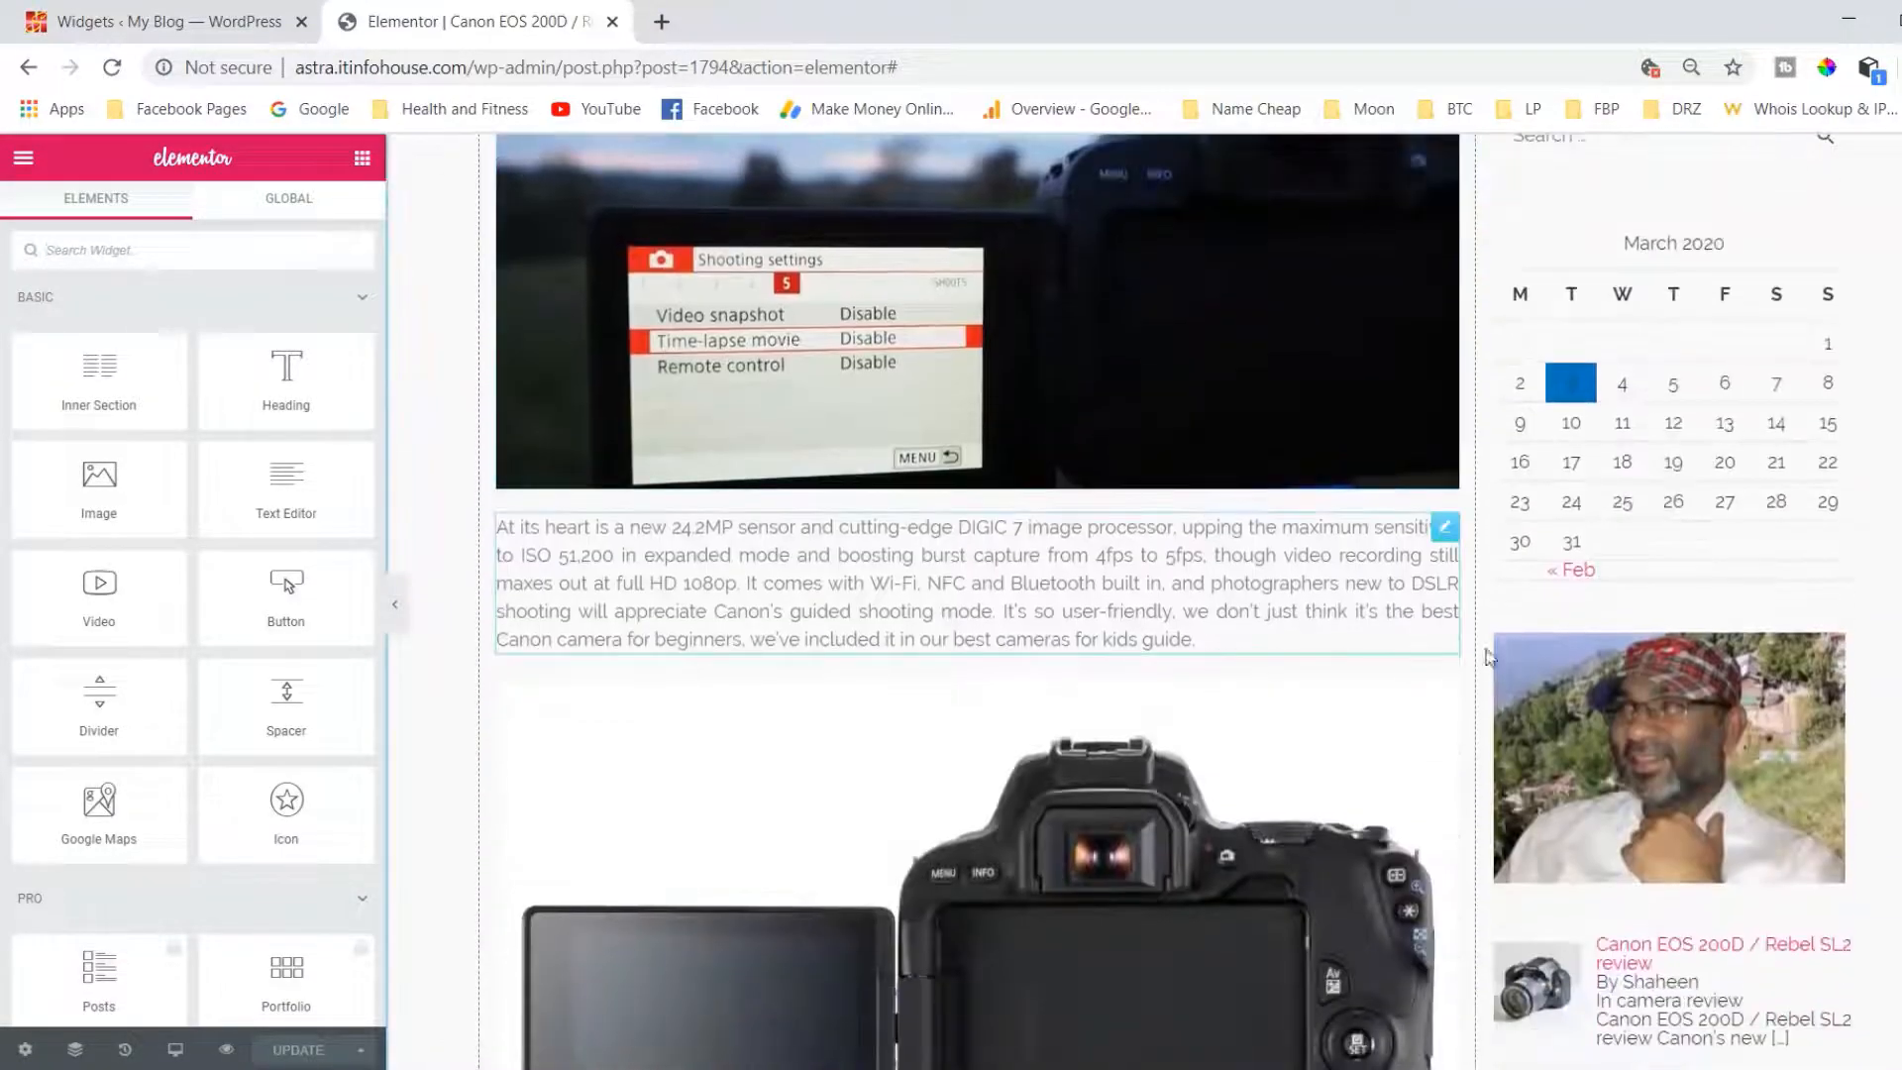
{"action": "scroll", "coordinate": [1489, 657], "scroll_direction": "up", "scroll_amount": 3}
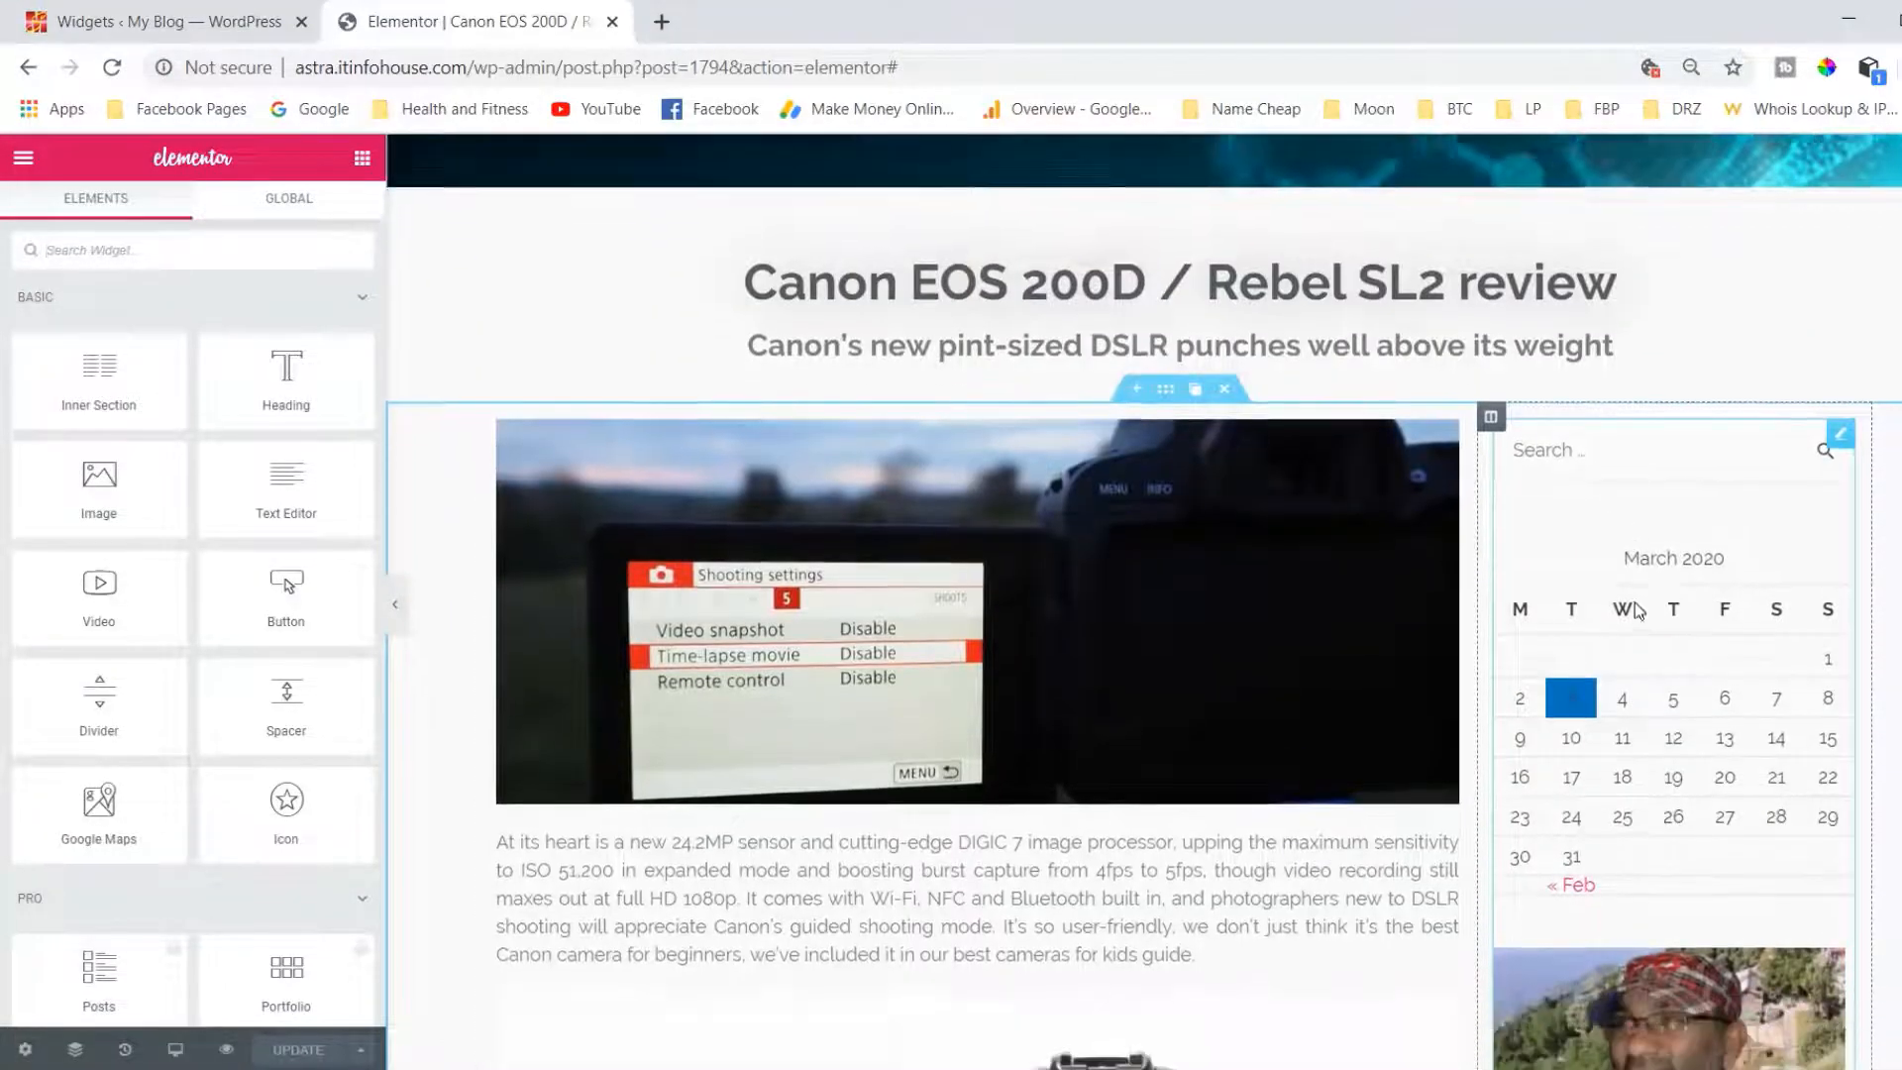
{"action": "scroll", "coordinate": [1639, 611], "scroll_direction": "down", "scroll_amount": 6}
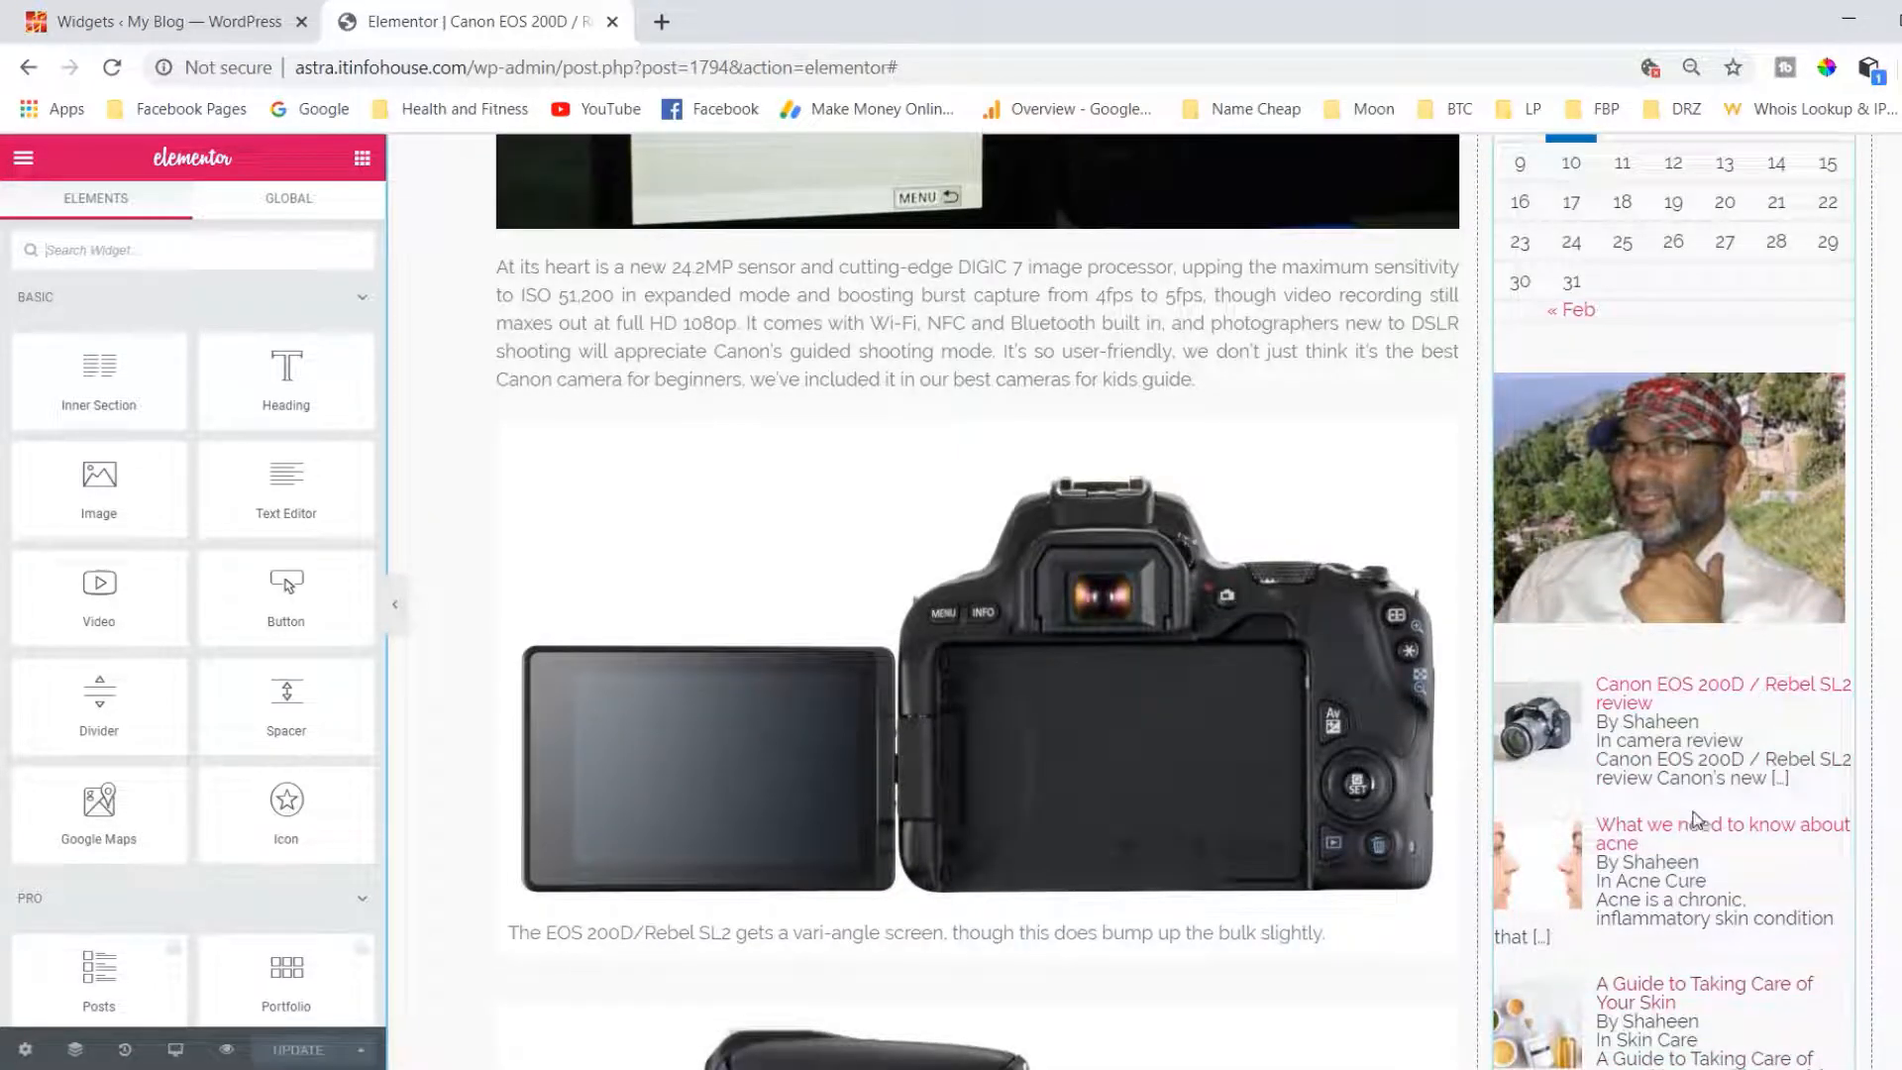
{"action": "scroll", "coordinate": [1696, 821], "scroll_direction": "down", "scroll_amount": 3}
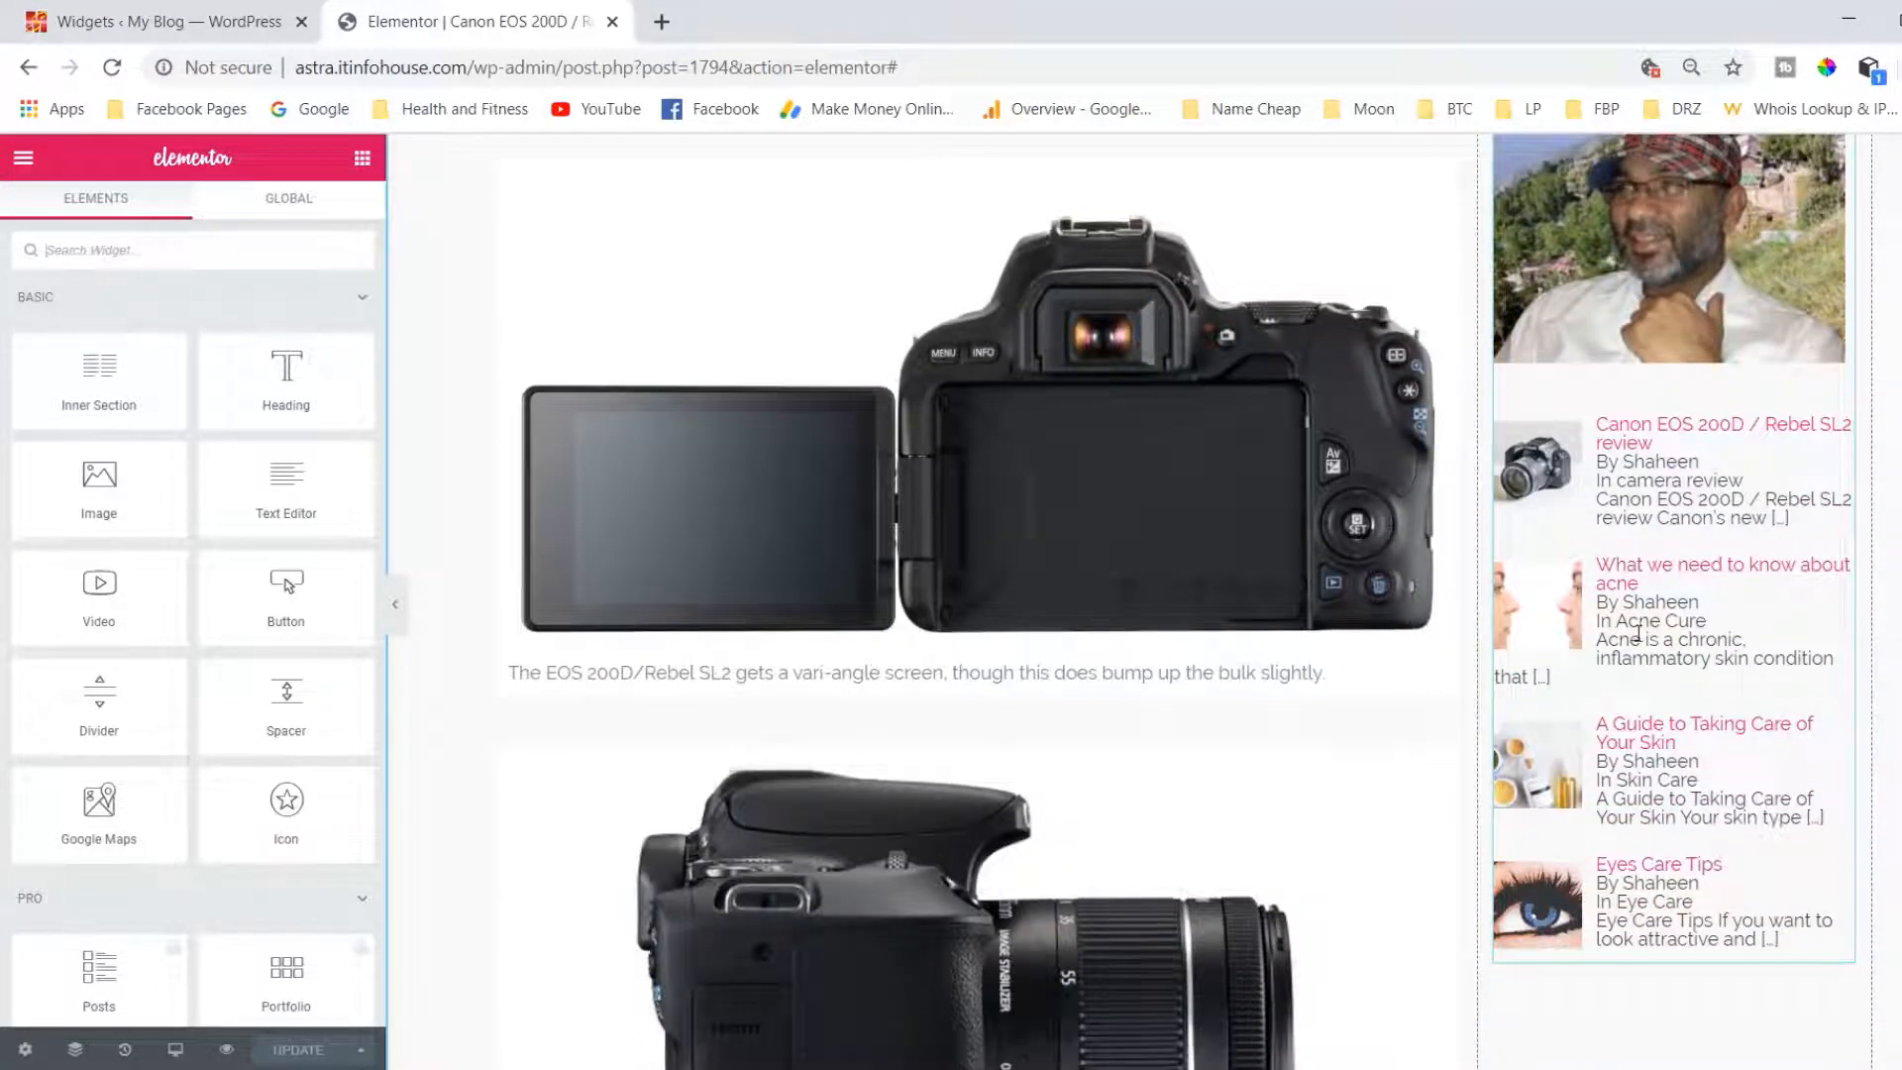
{"action": "scroll", "coordinate": [1629, 693], "scroll_direction": "down", "scroll_amount": 3}
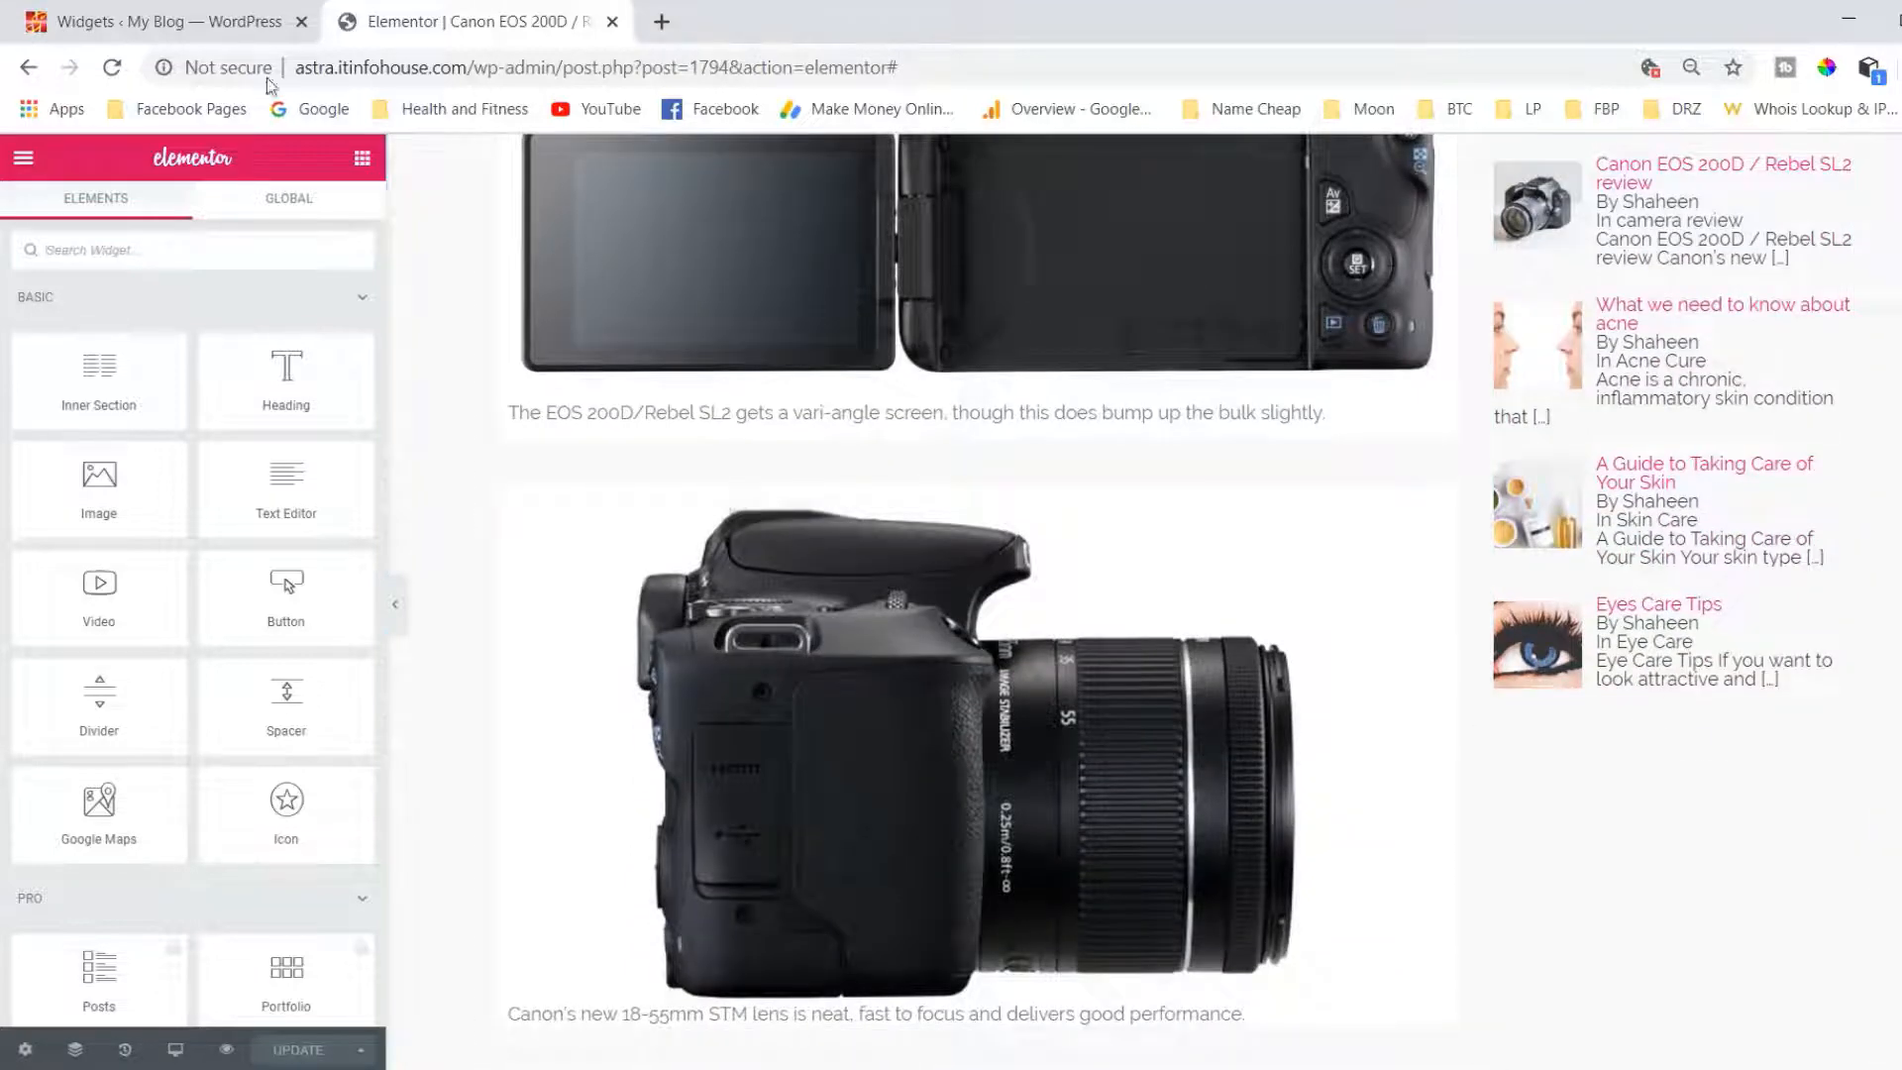
Compare the Main Sidebar's widget list with the sidebar shown beside the article and find the Sidebar element among the available elements.
{"action": "left_click", "coordinate": [220, 24]}
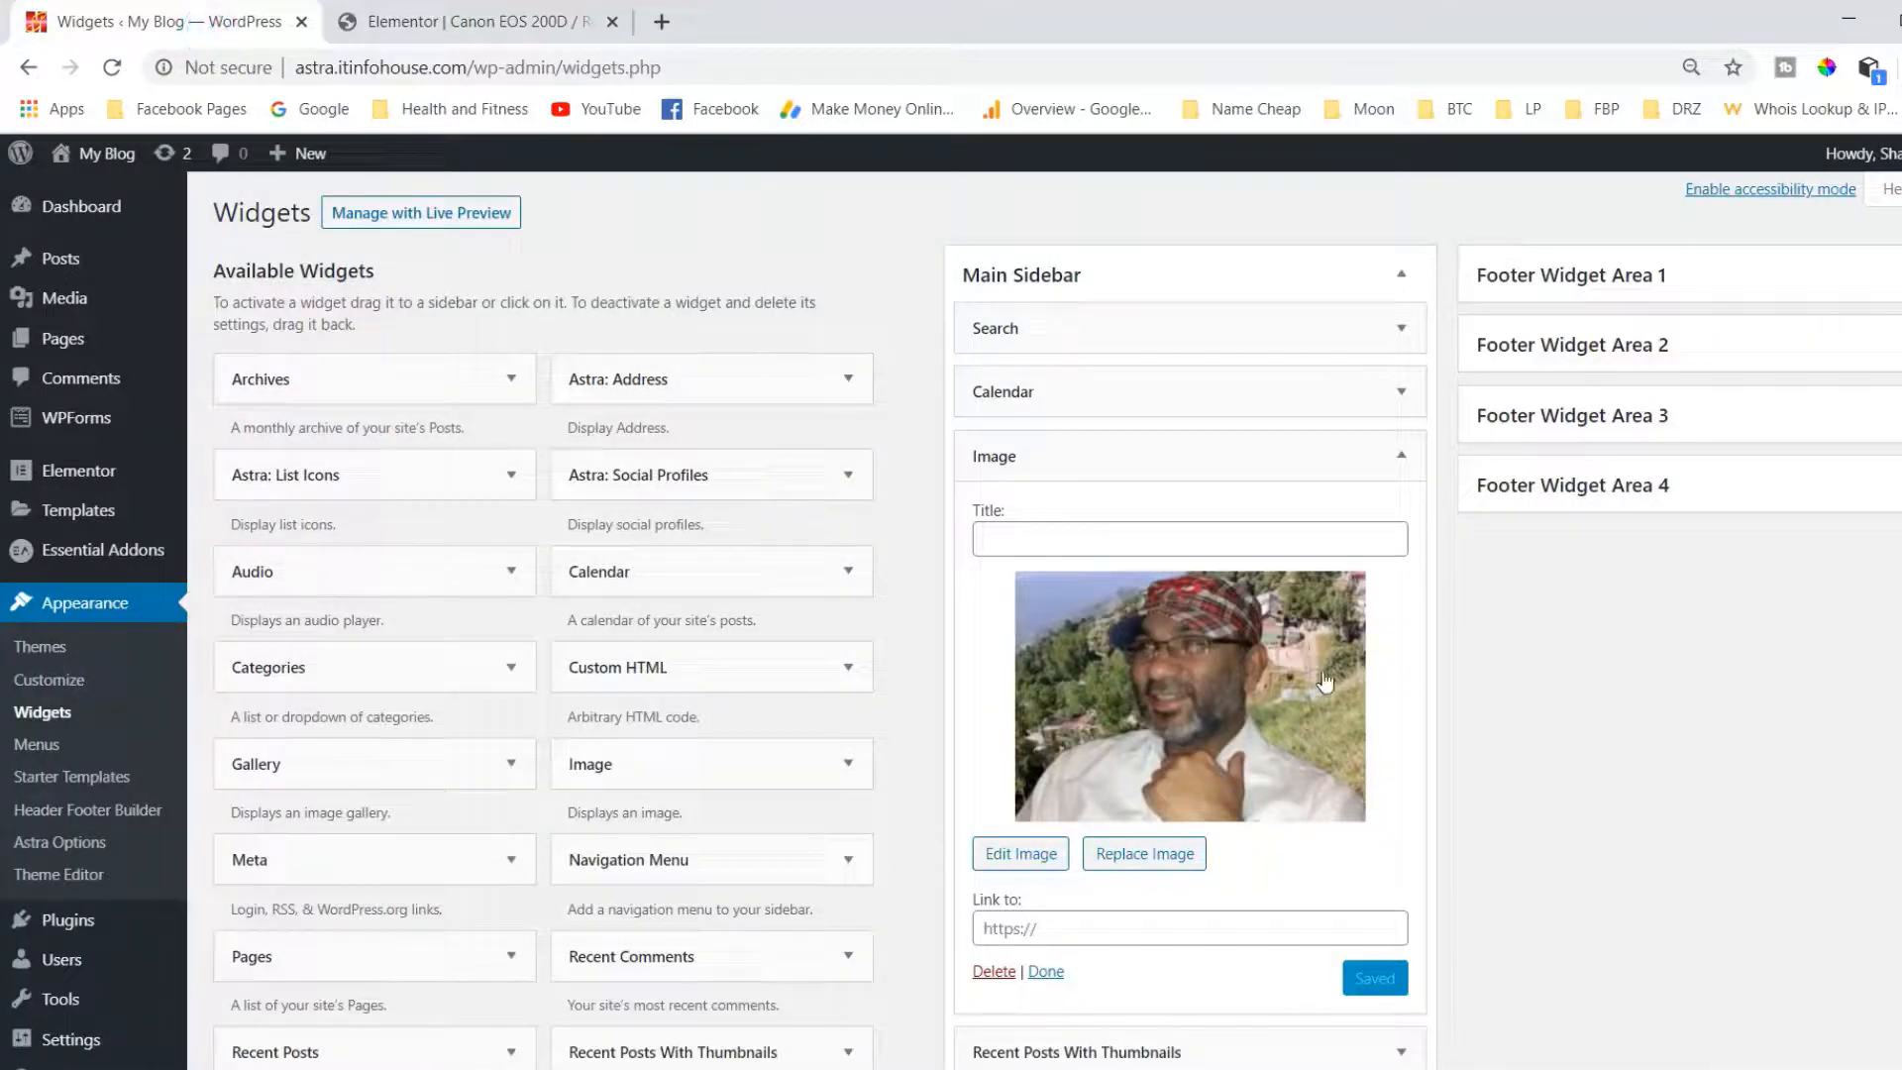
{"action": "left_click", "coordinate": [1401, 456]}
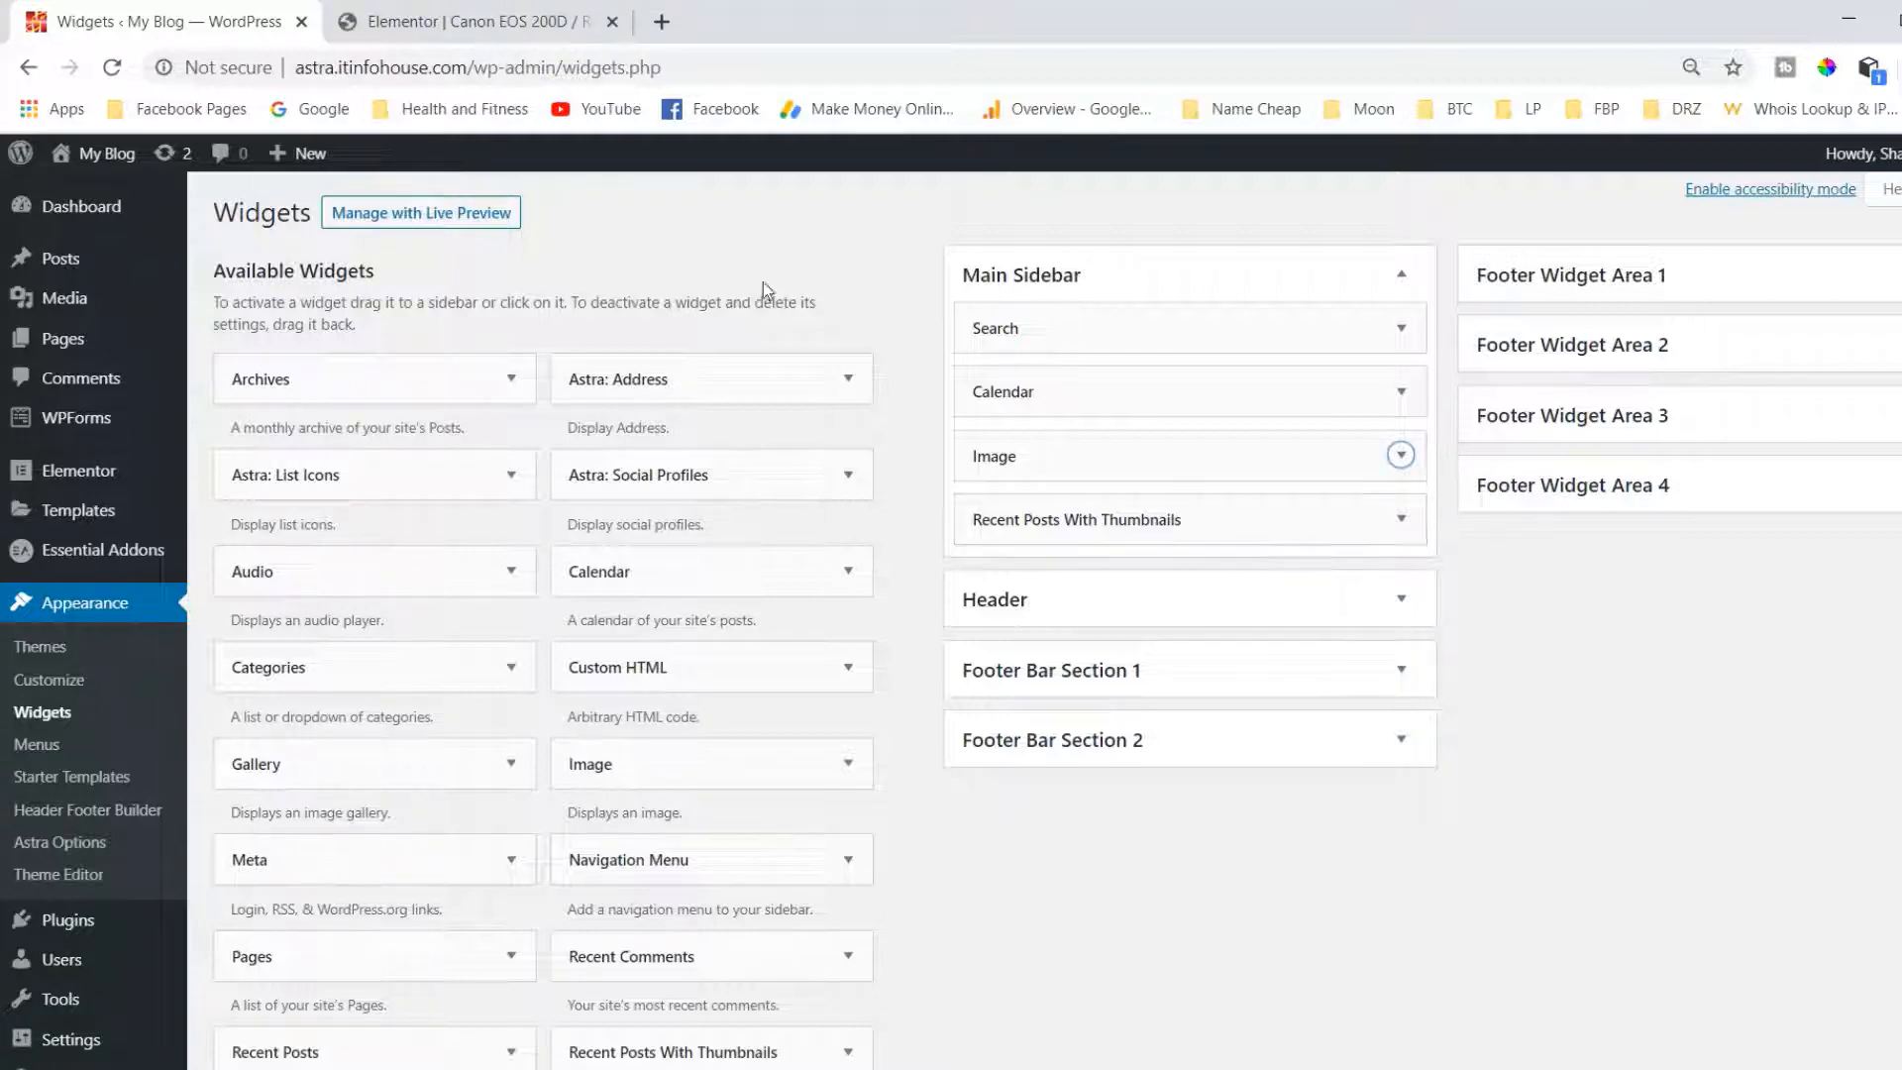
{"action": "left_click", "coordinate": [490, 24]}
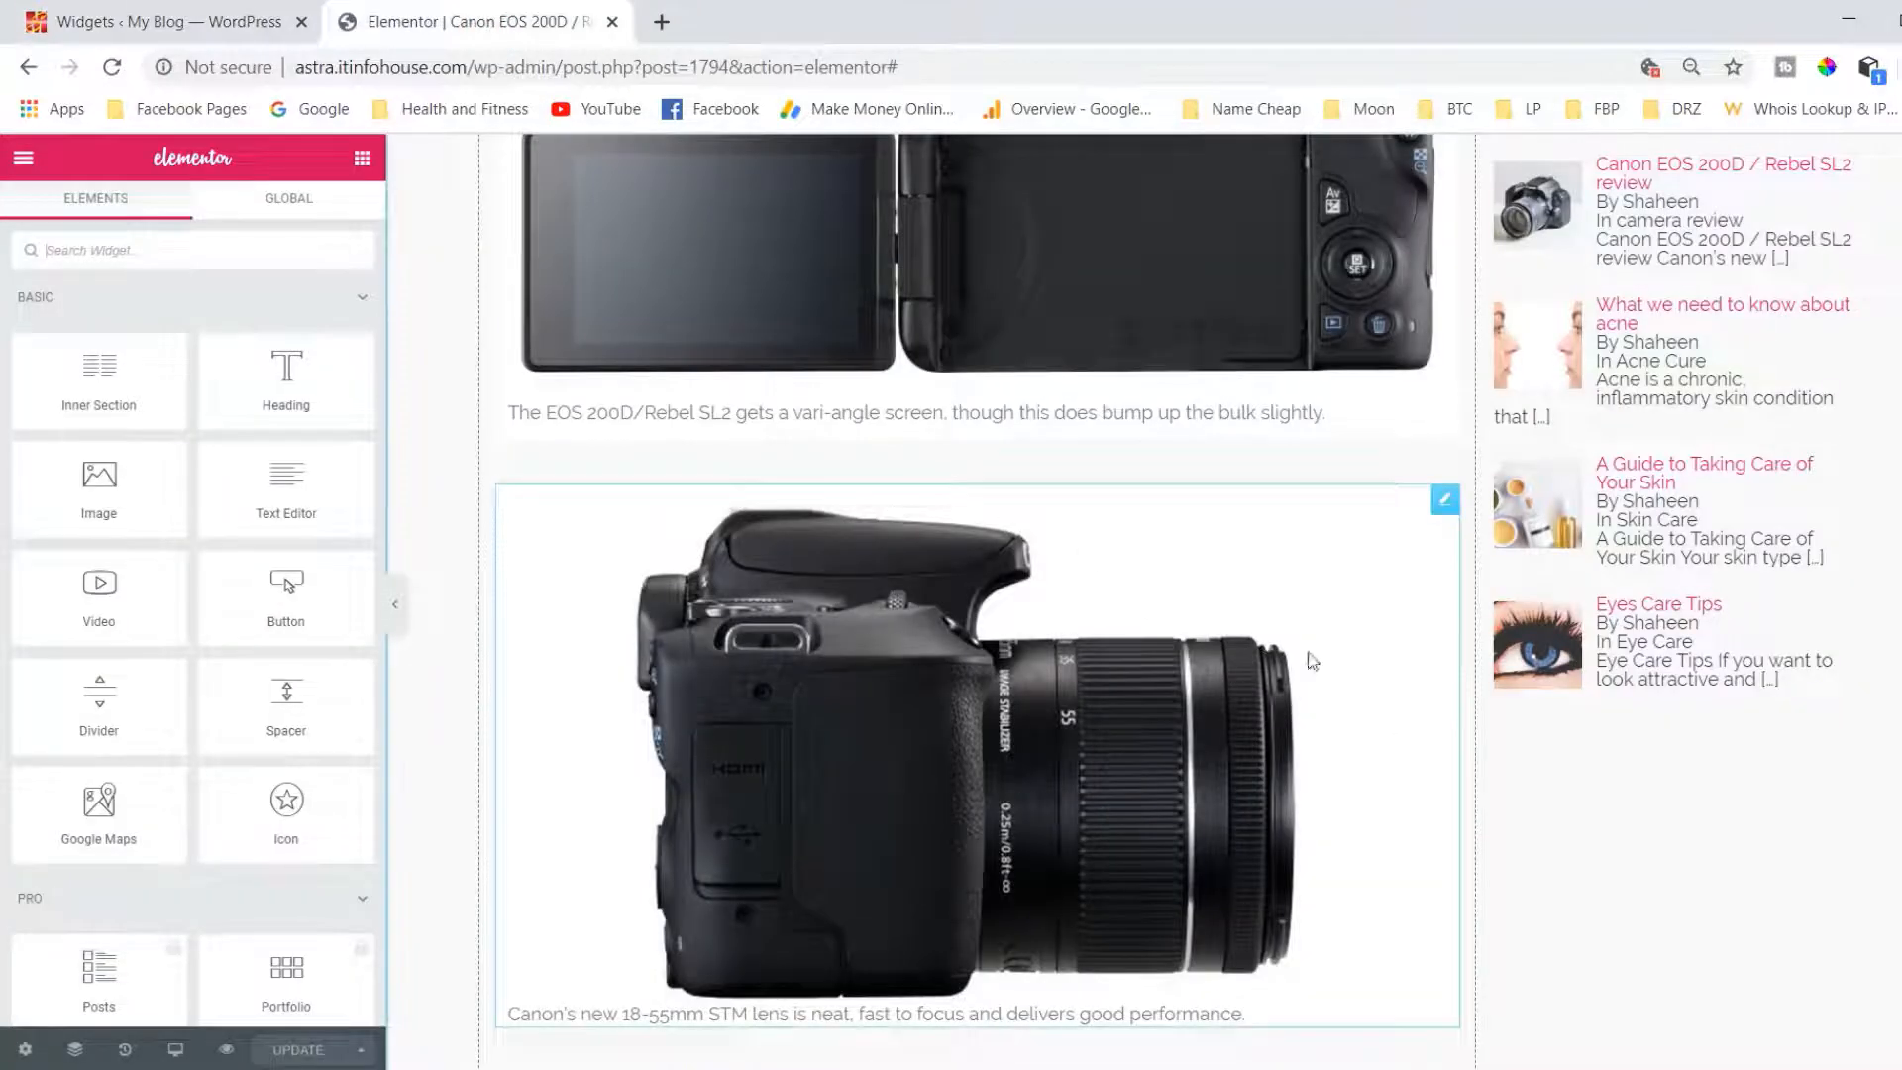
{"action": "scroll", "coordinate": [1607, 793], "scroll_direction": "up", "scroll_amount": 4}
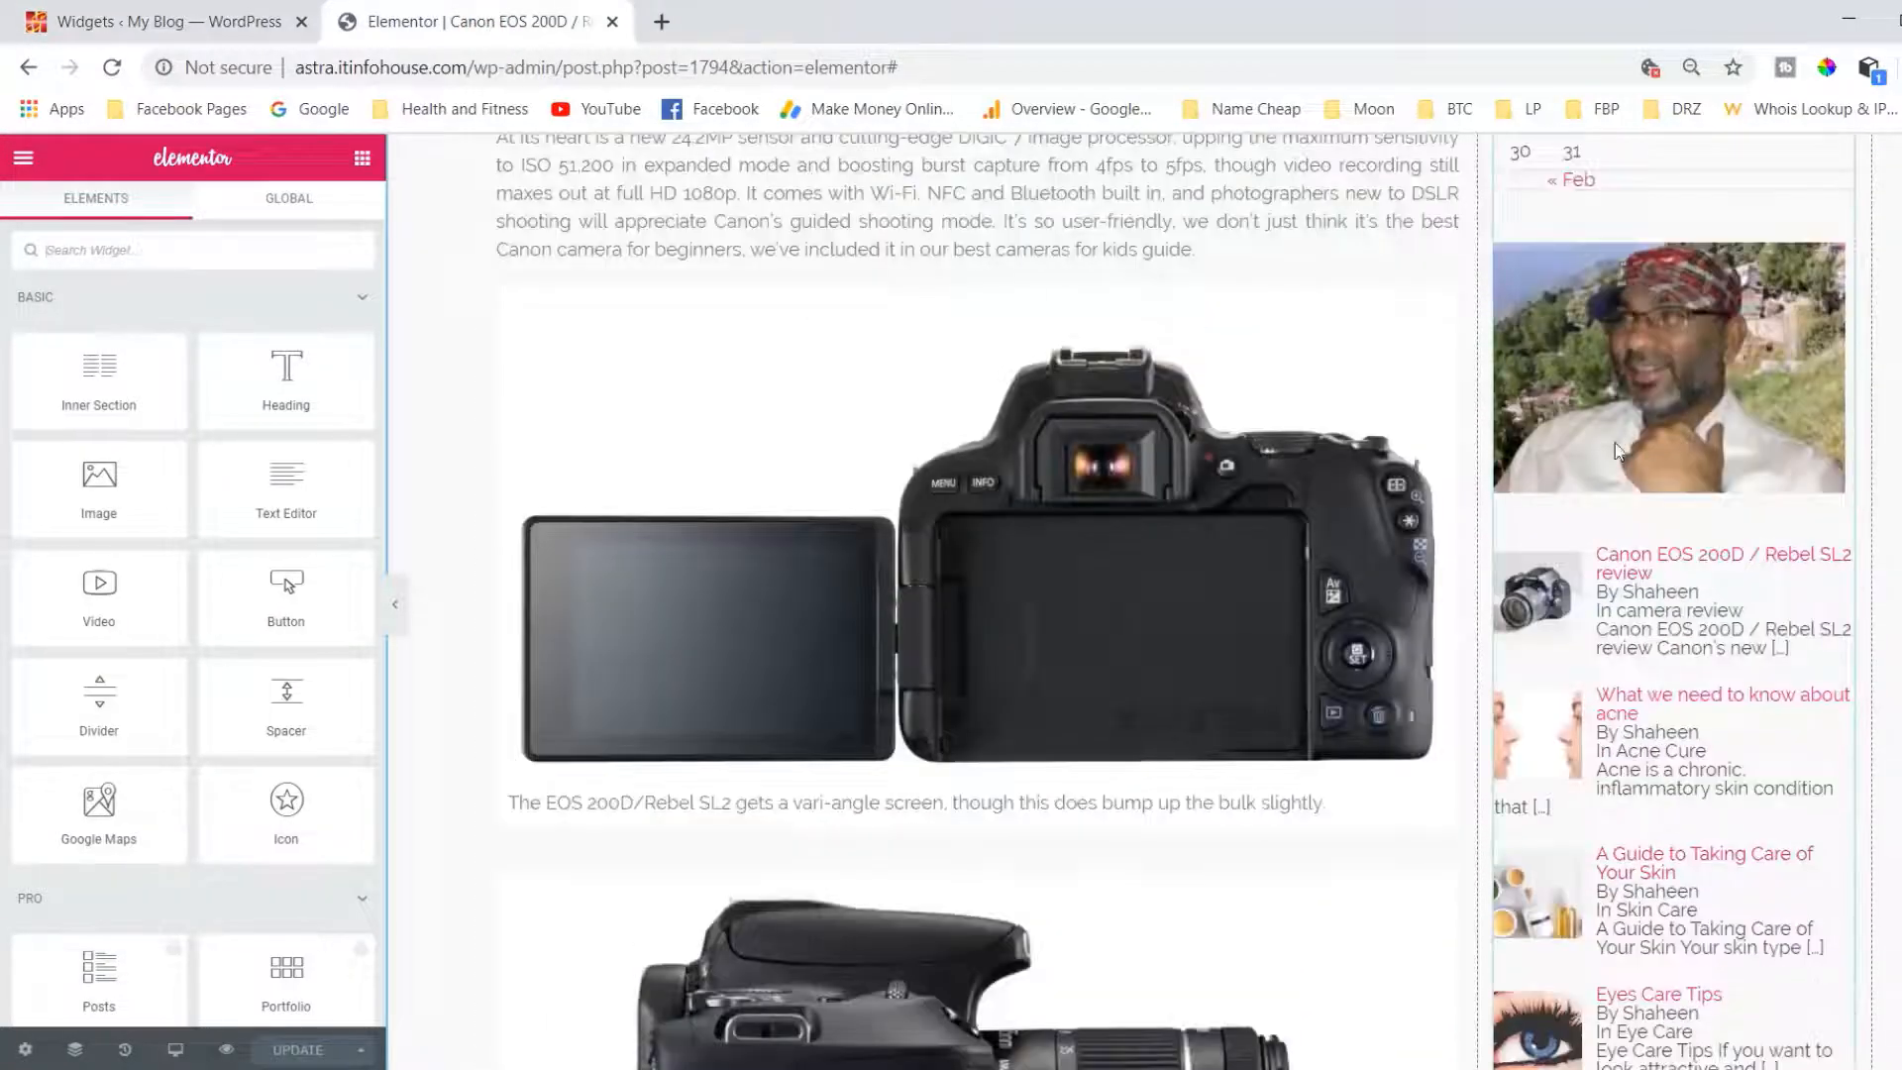
{"action": "scroll", "coordinate": [1618, 455], "scroll_direction": "up", "scroll_amount": 4}
{"action": "scroll", "coordinate": [1622, 302], "scroll_direction": "up", "scroll_amount": 4}
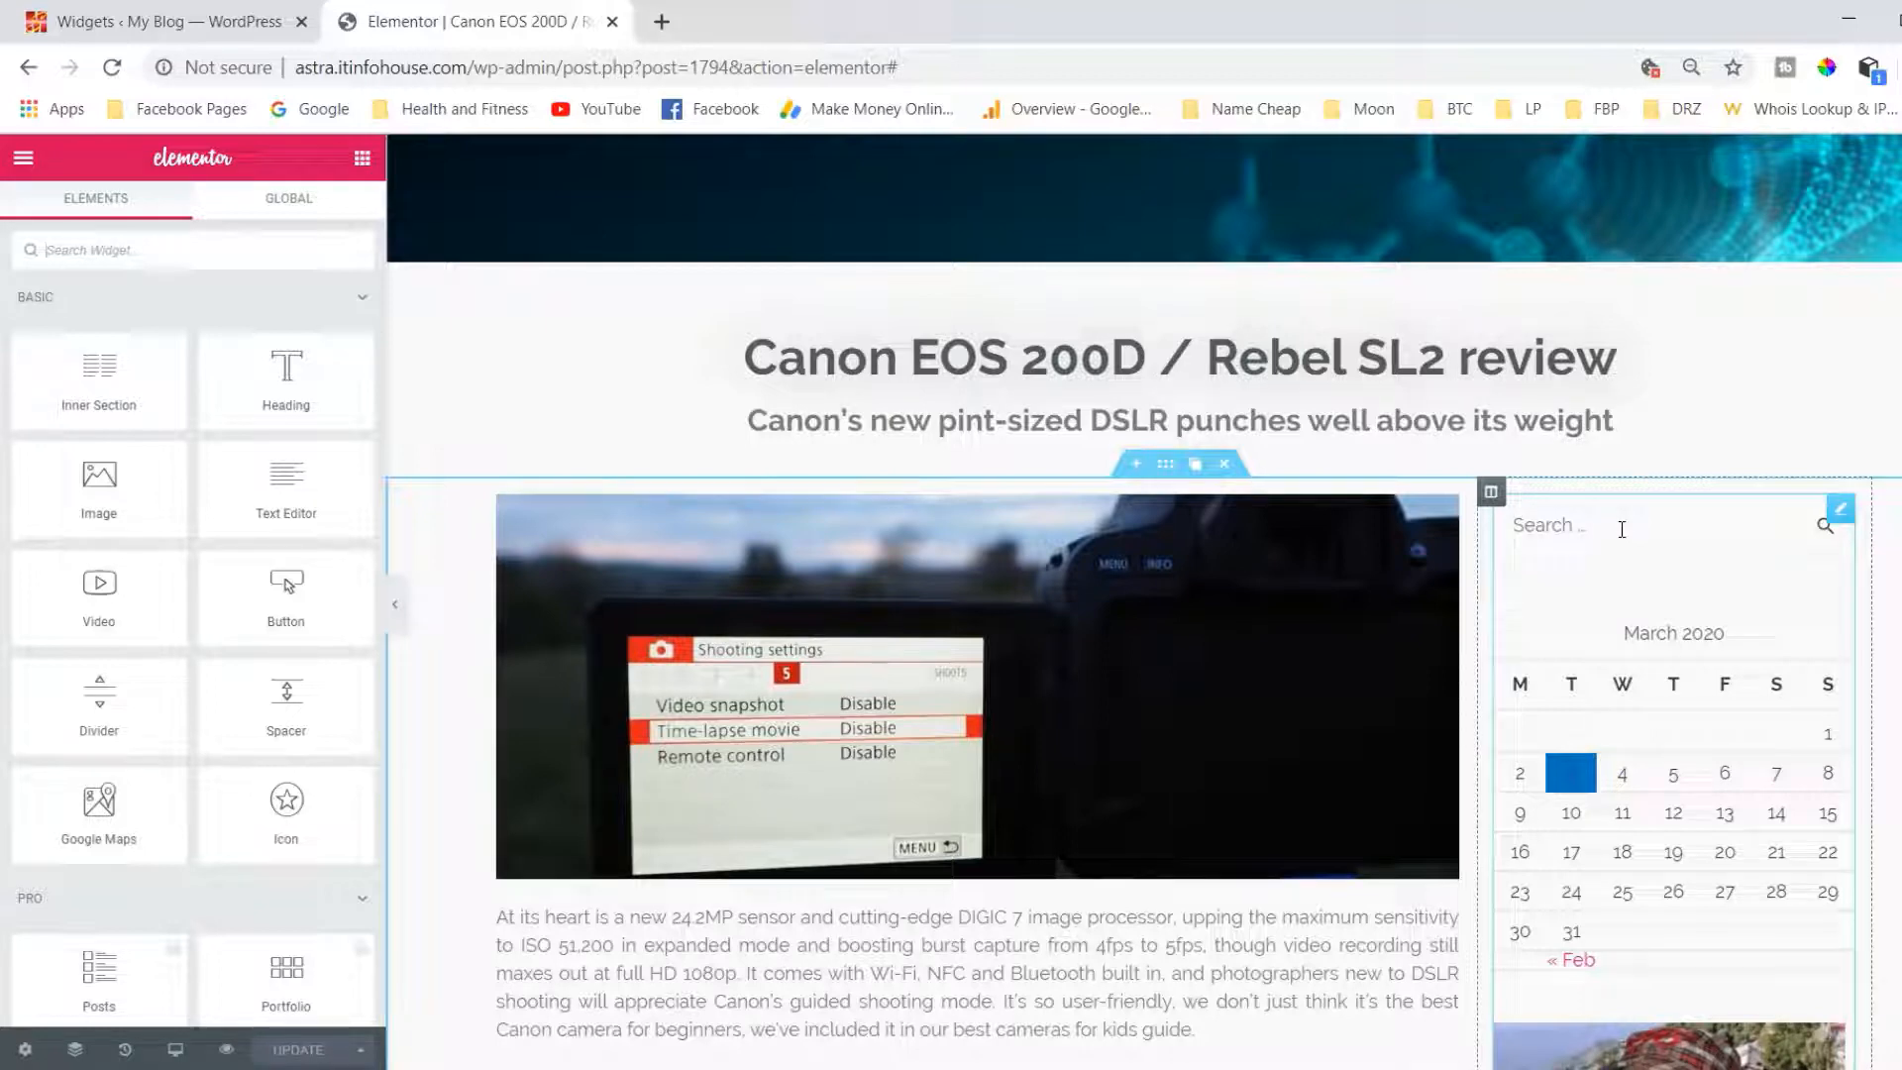
{"action": "scroll", "coordinate": [250, 723], "scroll_direction": "down", "scroll_amount": 14}
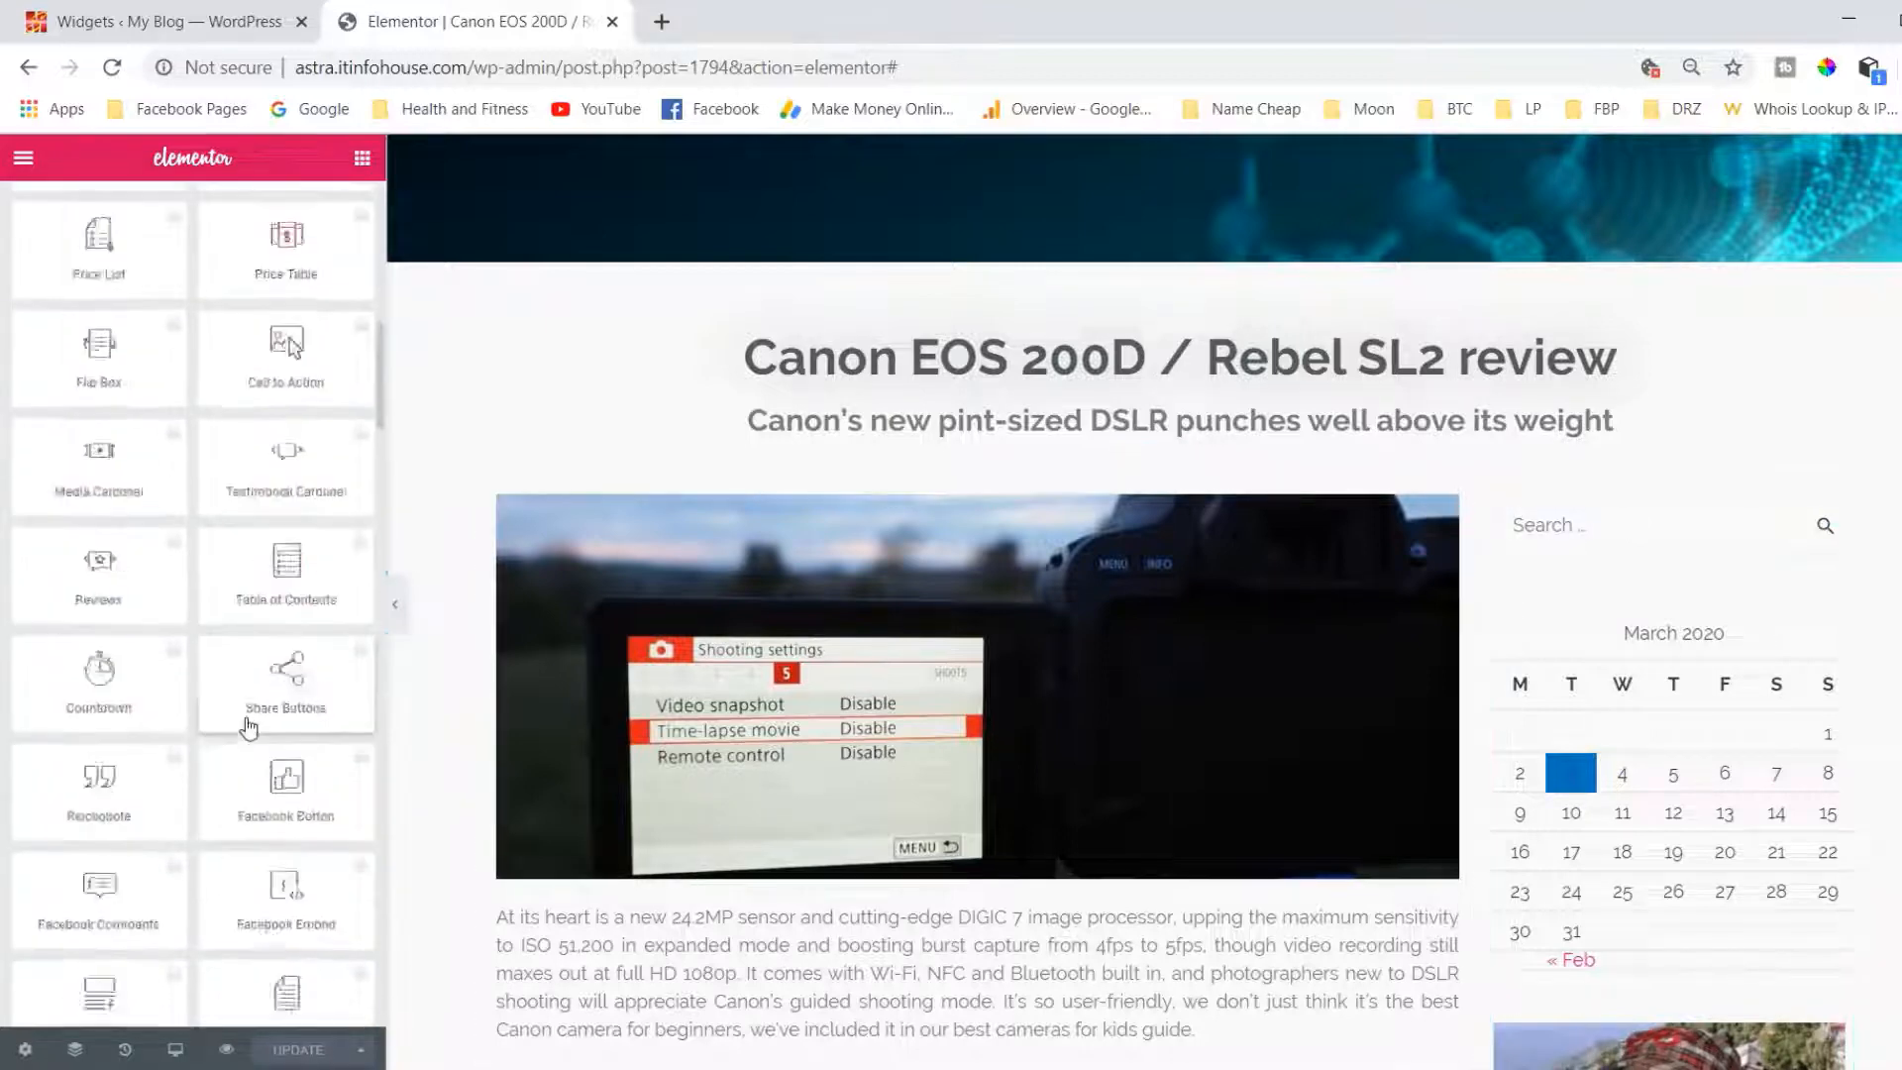
{"action": "scroll", "coordinate": [245, 717], "scroll_direction": "down", "scroll_amount": 12}
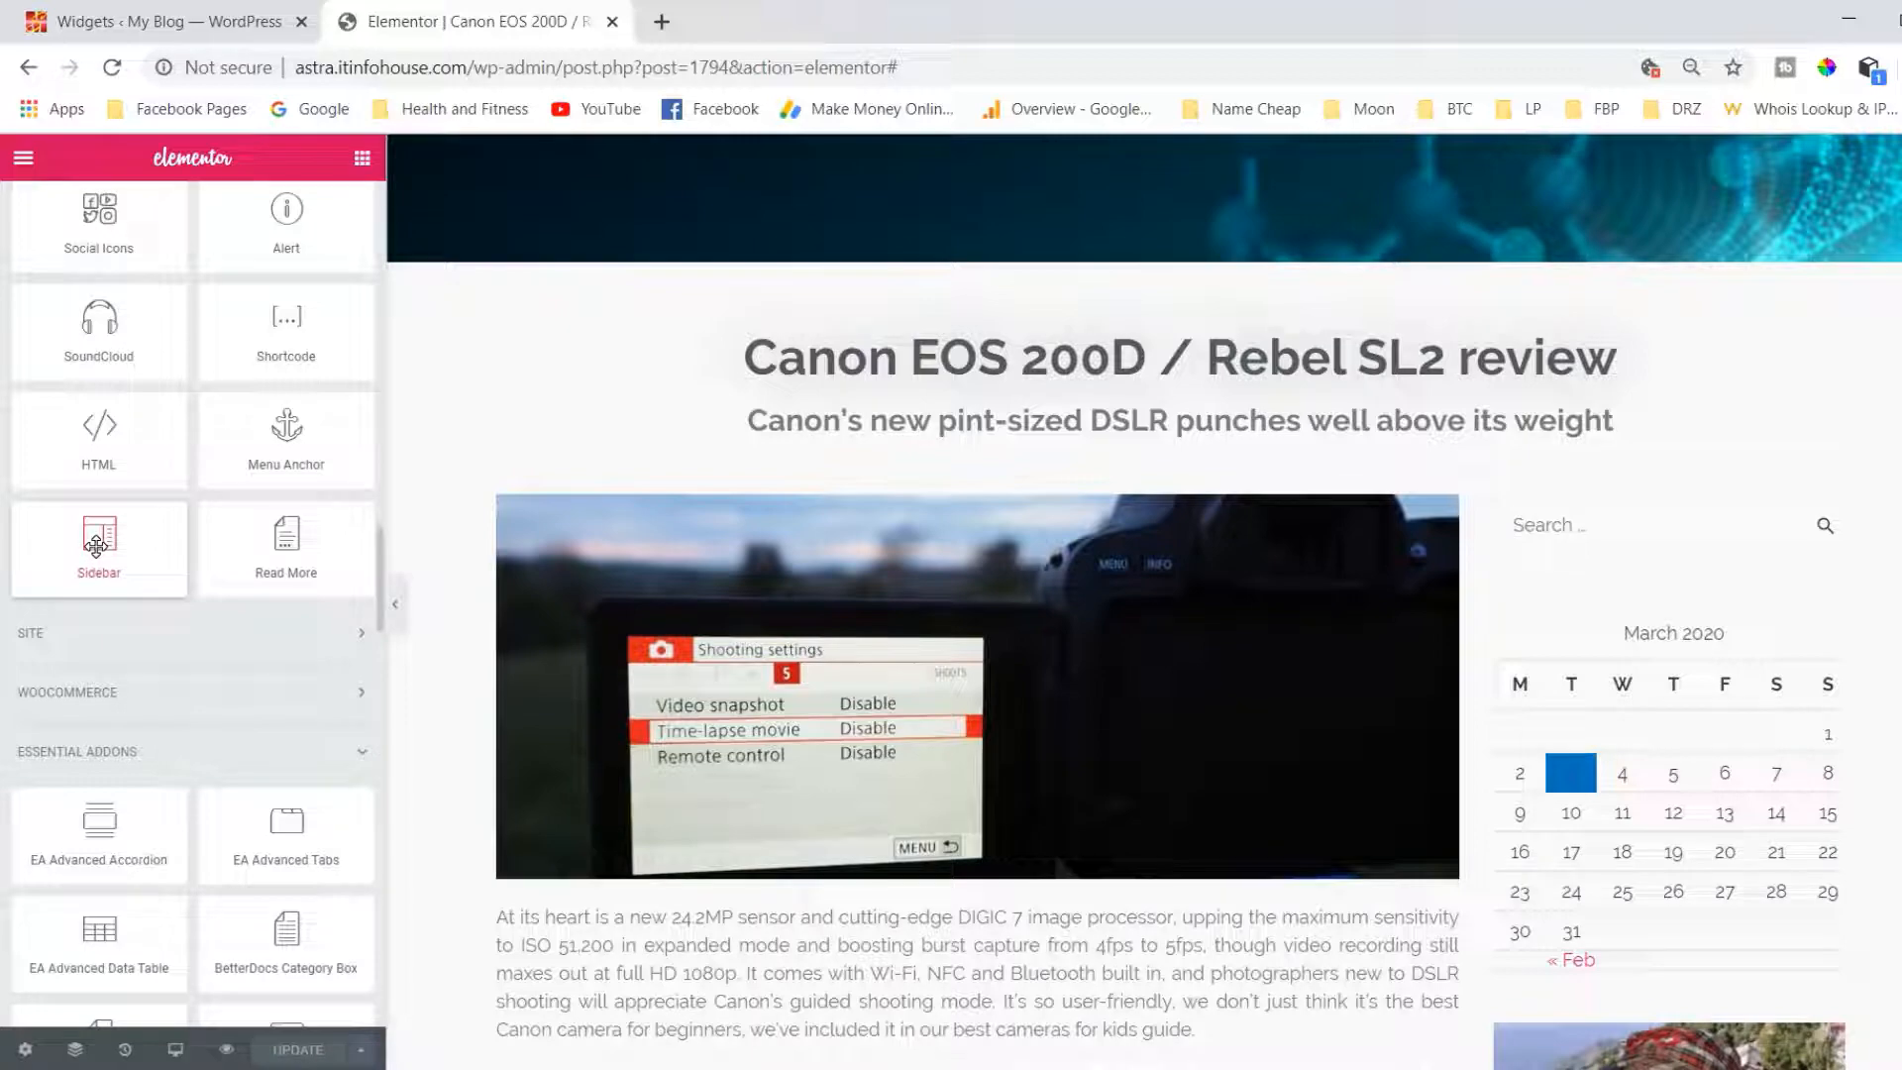
Add a two-column section with a narrow first column and a wide second column below the post's social icons.
{"action": "scroll", "coordinate": [1151, 785], "scroll_direction": "down", "scroll_amount": 10}
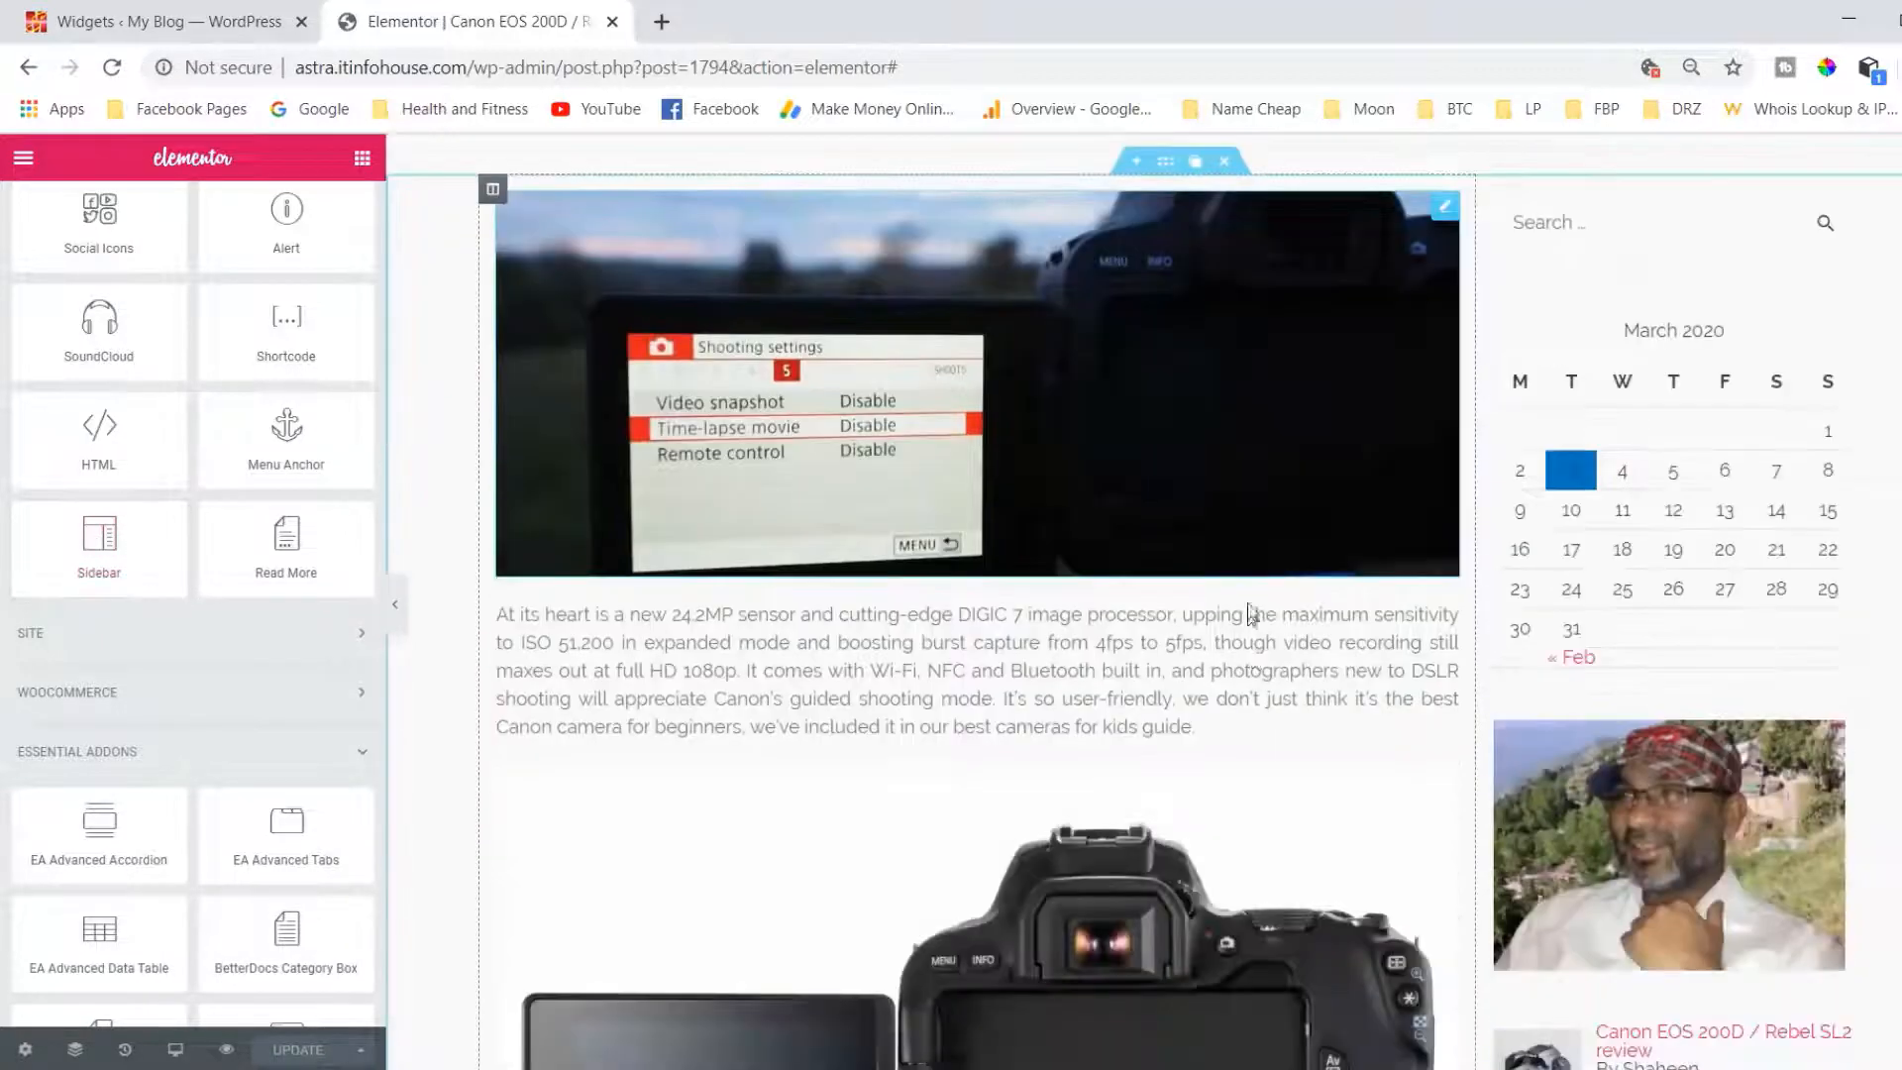
{"action": "scroll", "coordinate": [1252, 608], "scroll_direction": "down", "scroll_amount": 20}
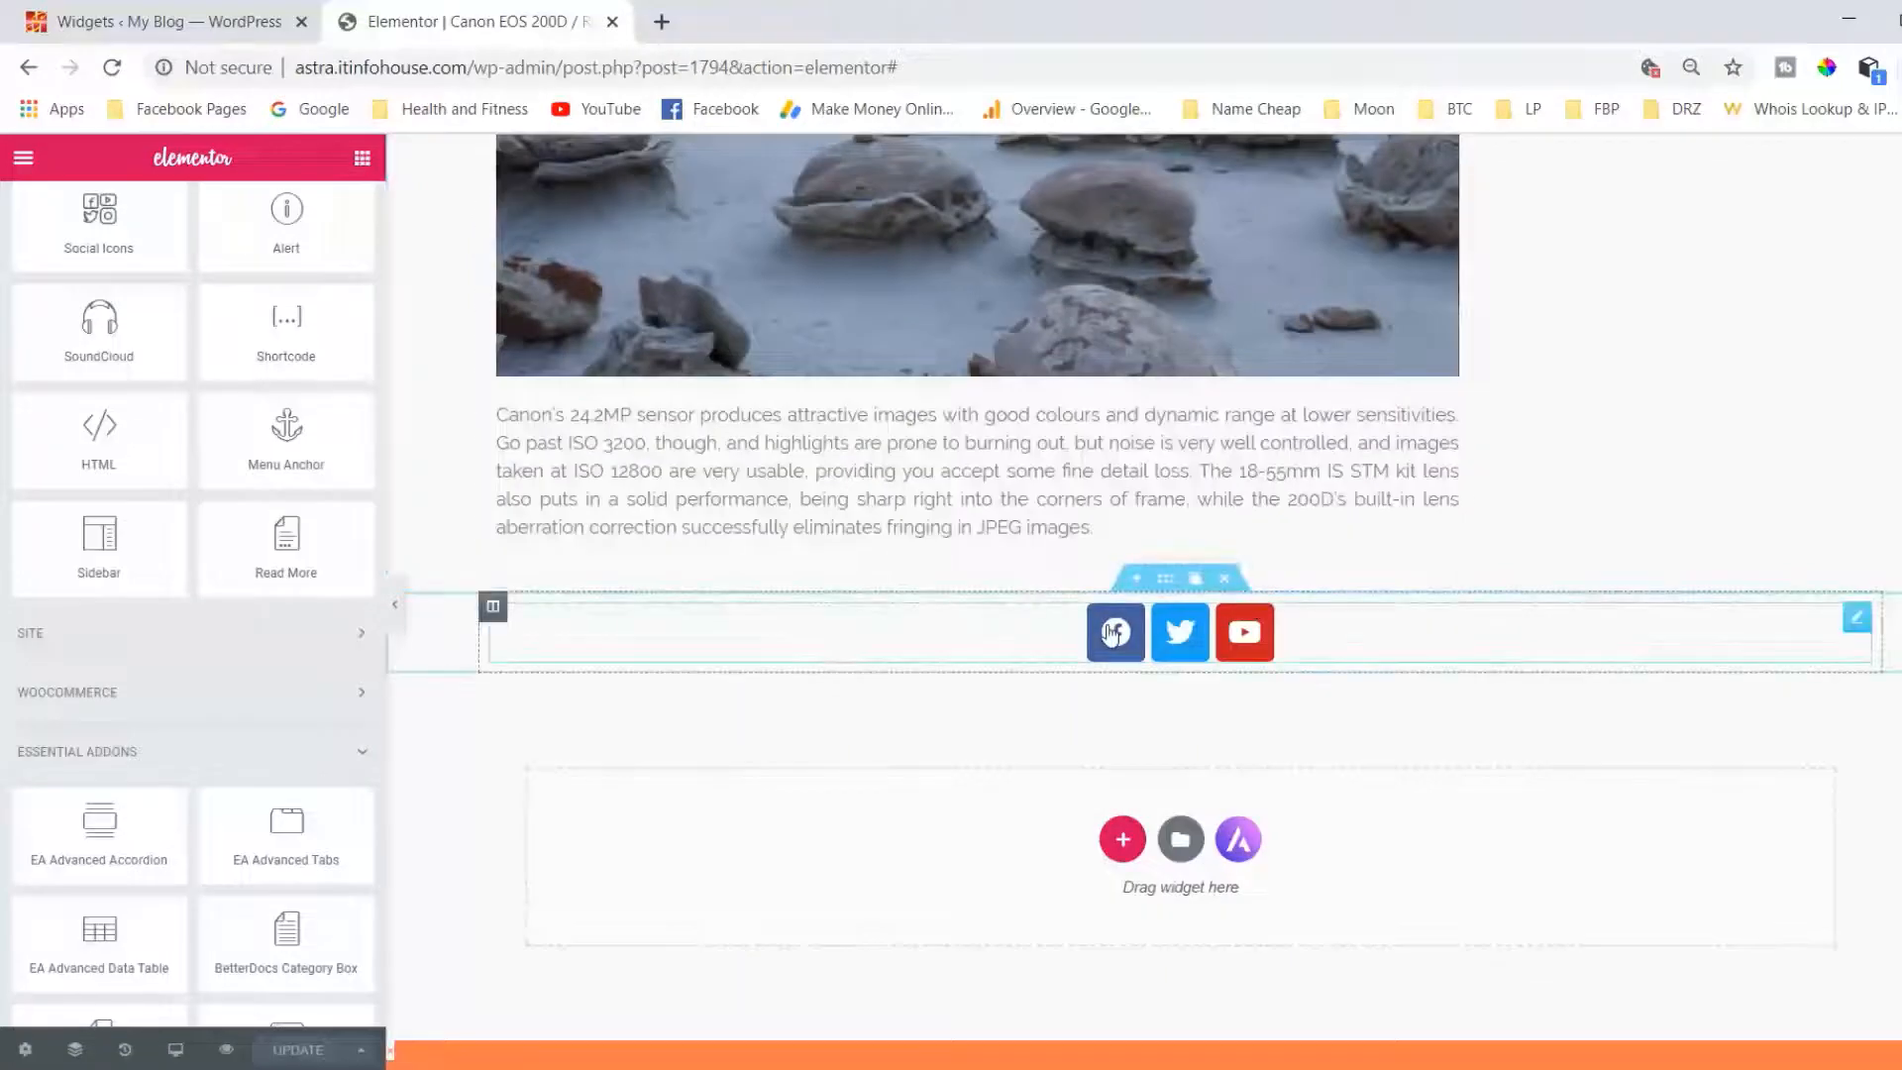
{"action": "left_click", "coordinate": [1120, 841]}
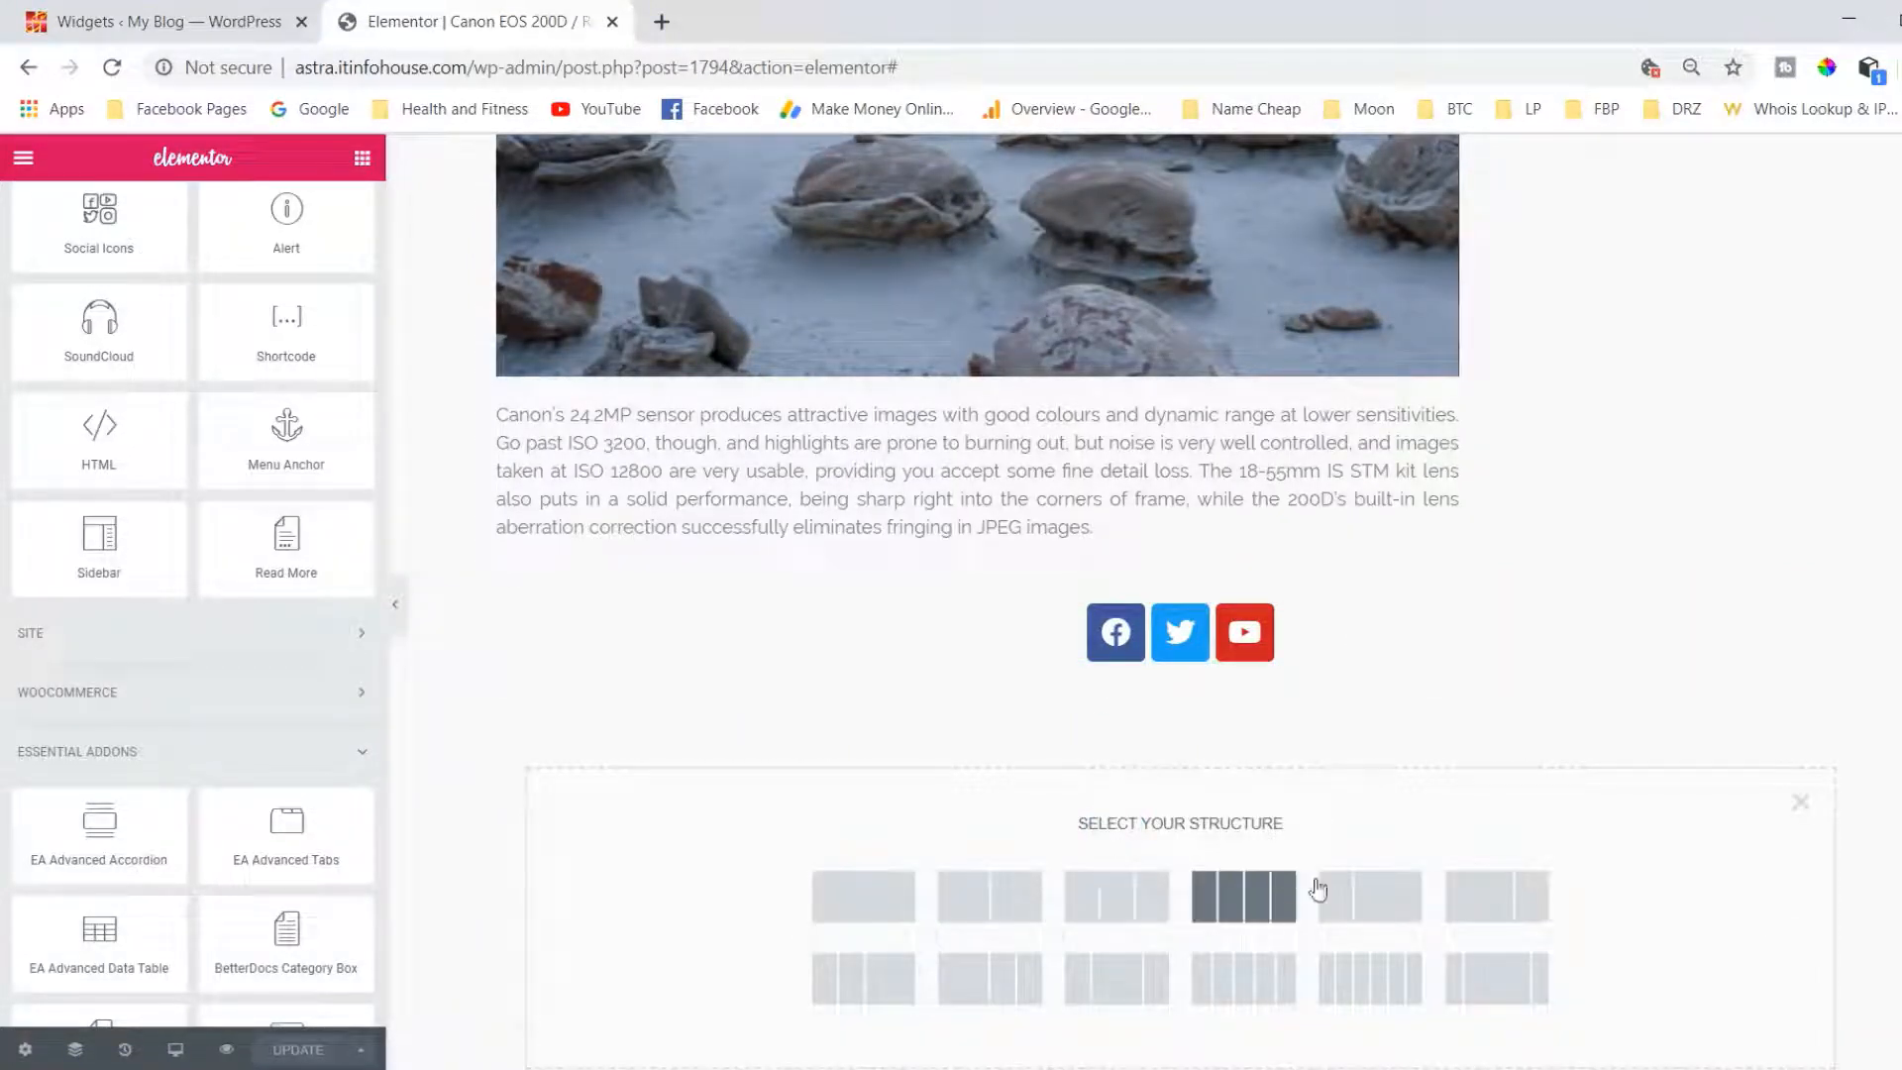
{"action": "left_click", "coordinate": [1349, 893]}
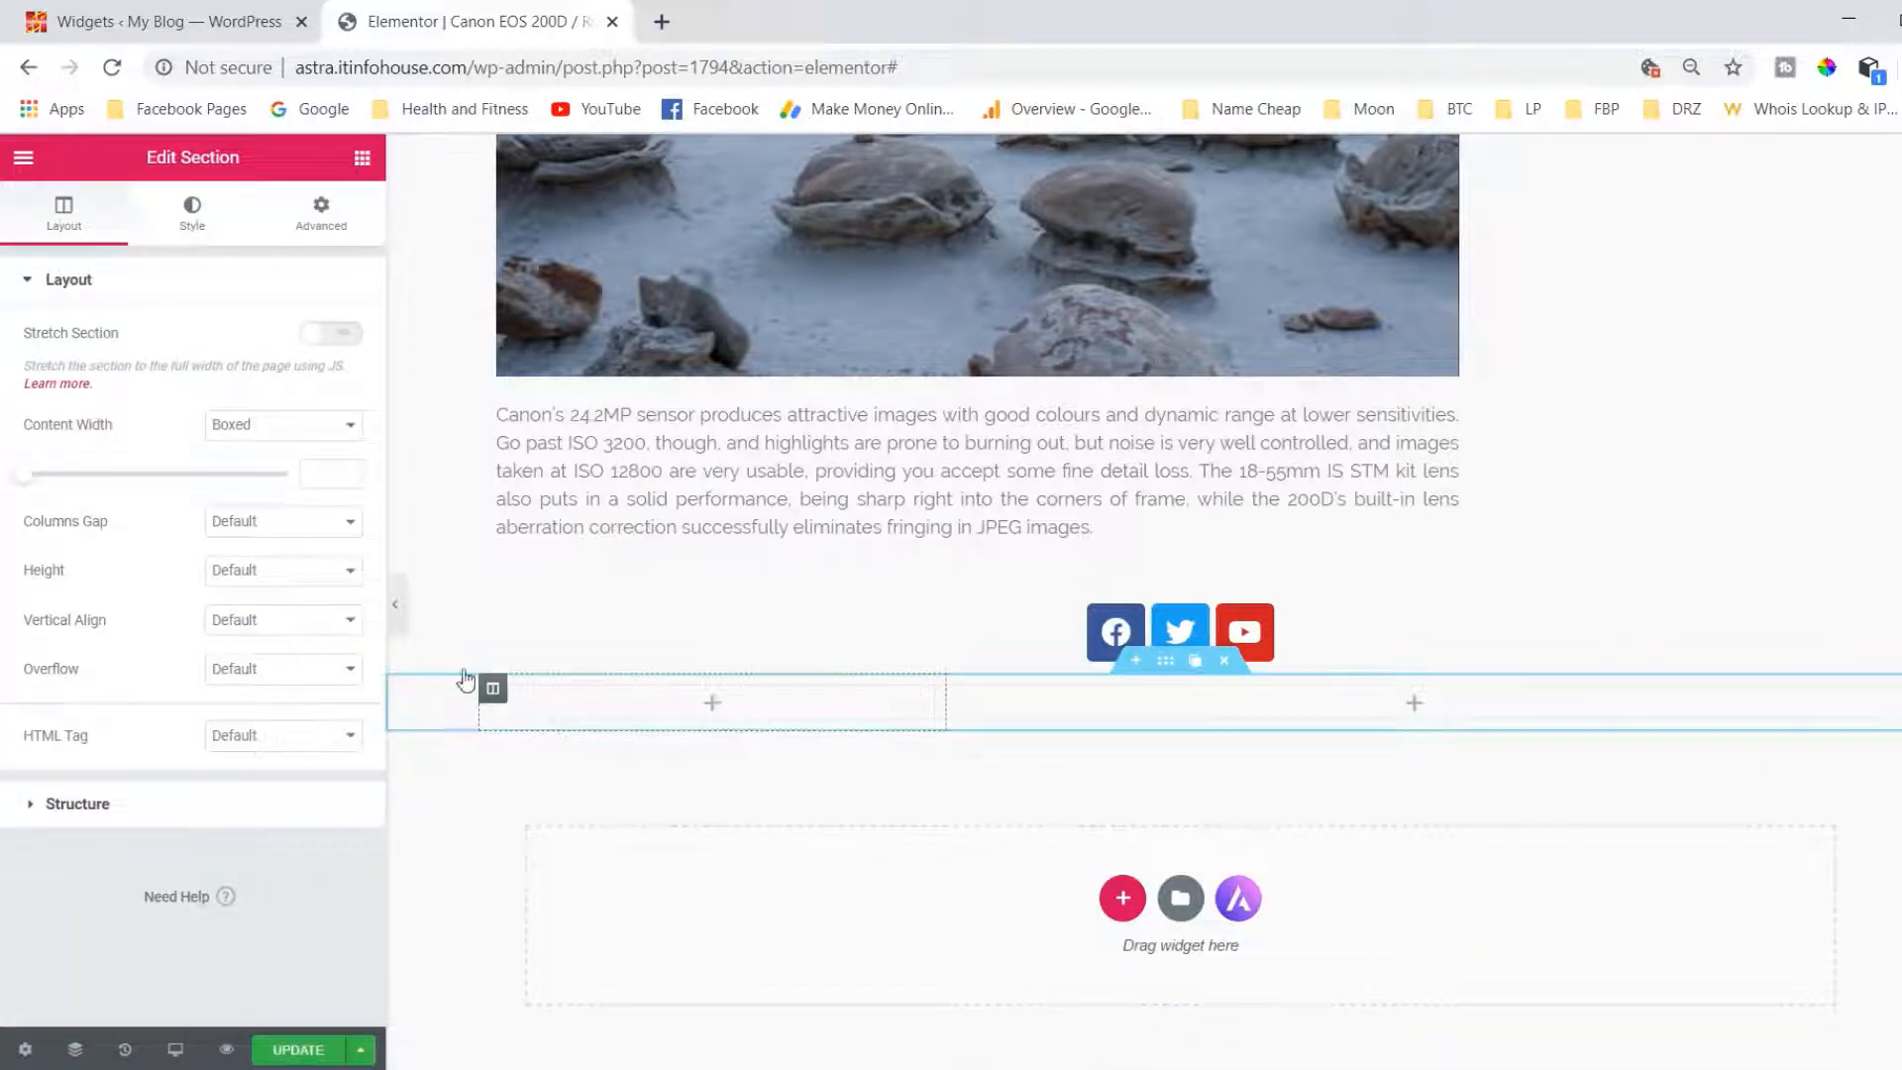
Place a Sidebar element in the narrow first column of the new section below the social icons.
{"action": "left_click", "coordinate": [363, 157]}
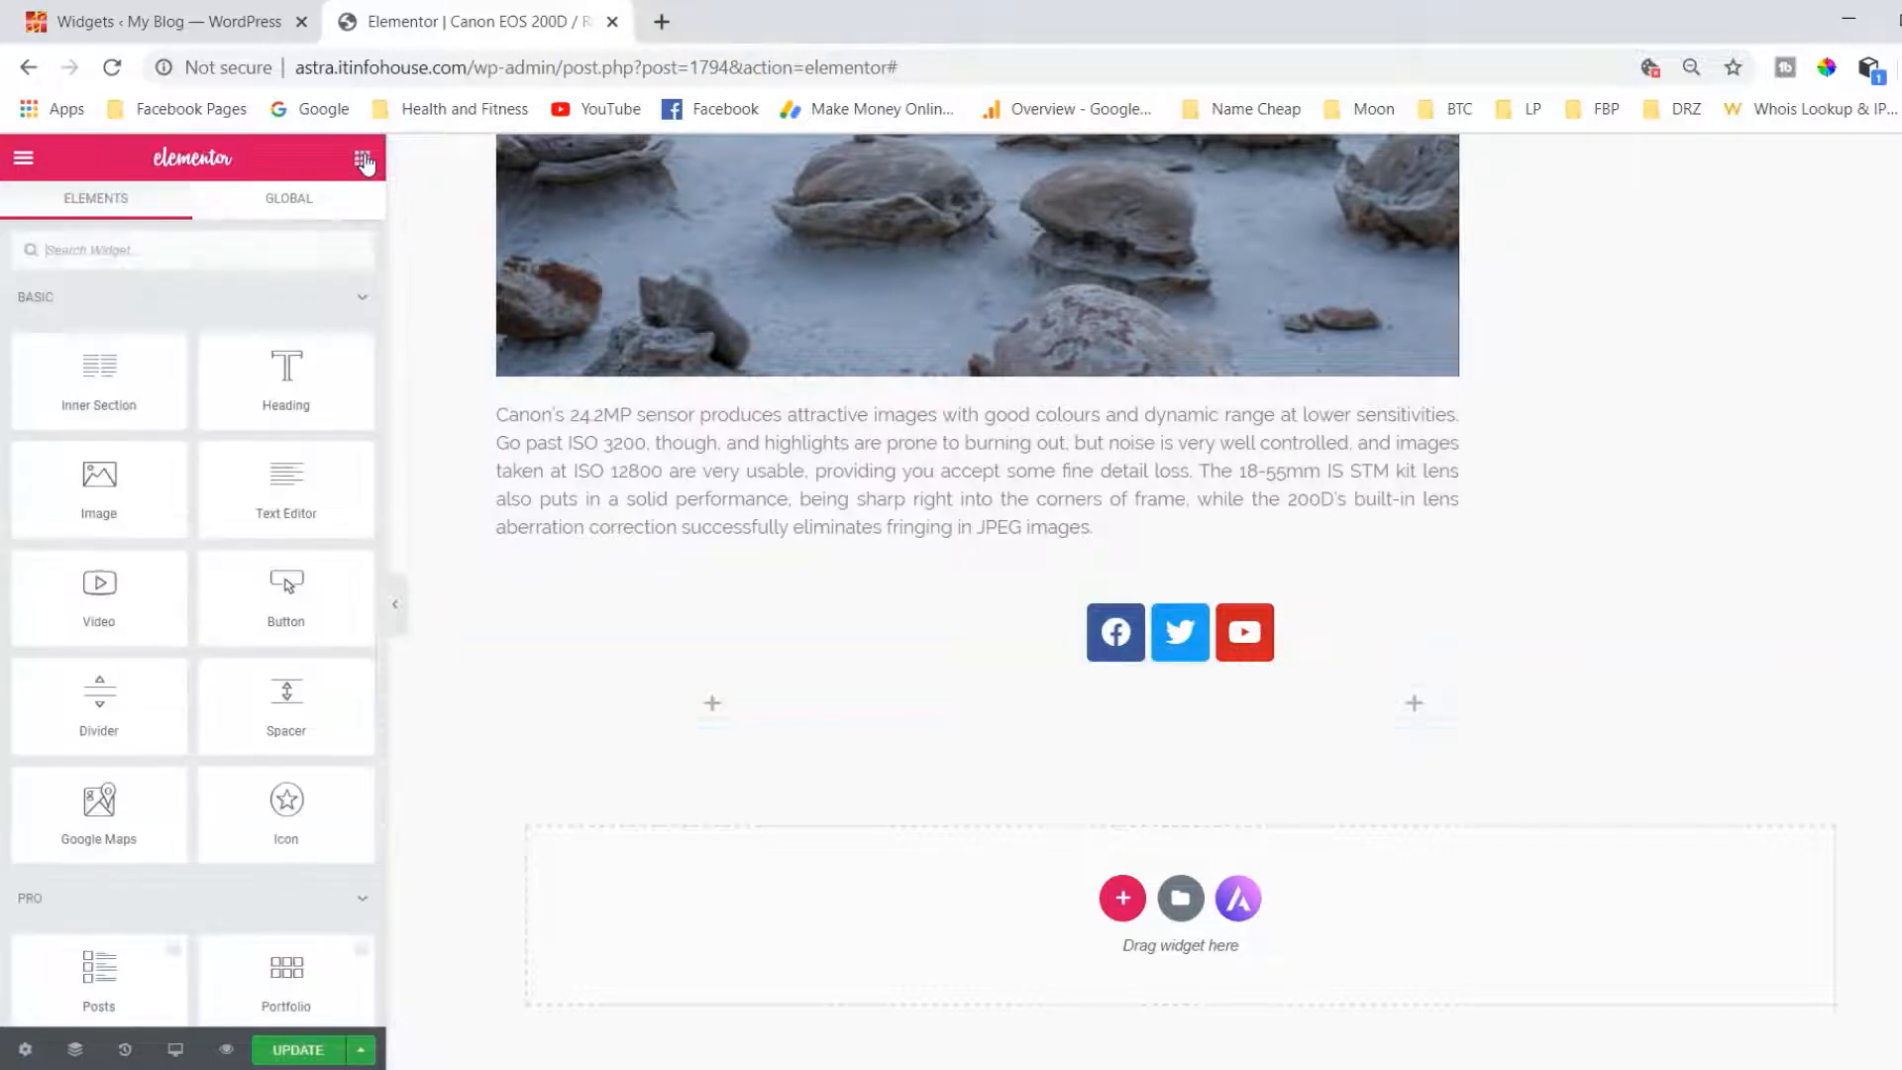
{"action": "scroll", "coordinate": [254, 516], "scroll_direction": "down", "scroll_amount": 10}
{"action": "scroll", "coordinate": [257, 532], "scroll_direction": "down", "scroll_amount": 5}
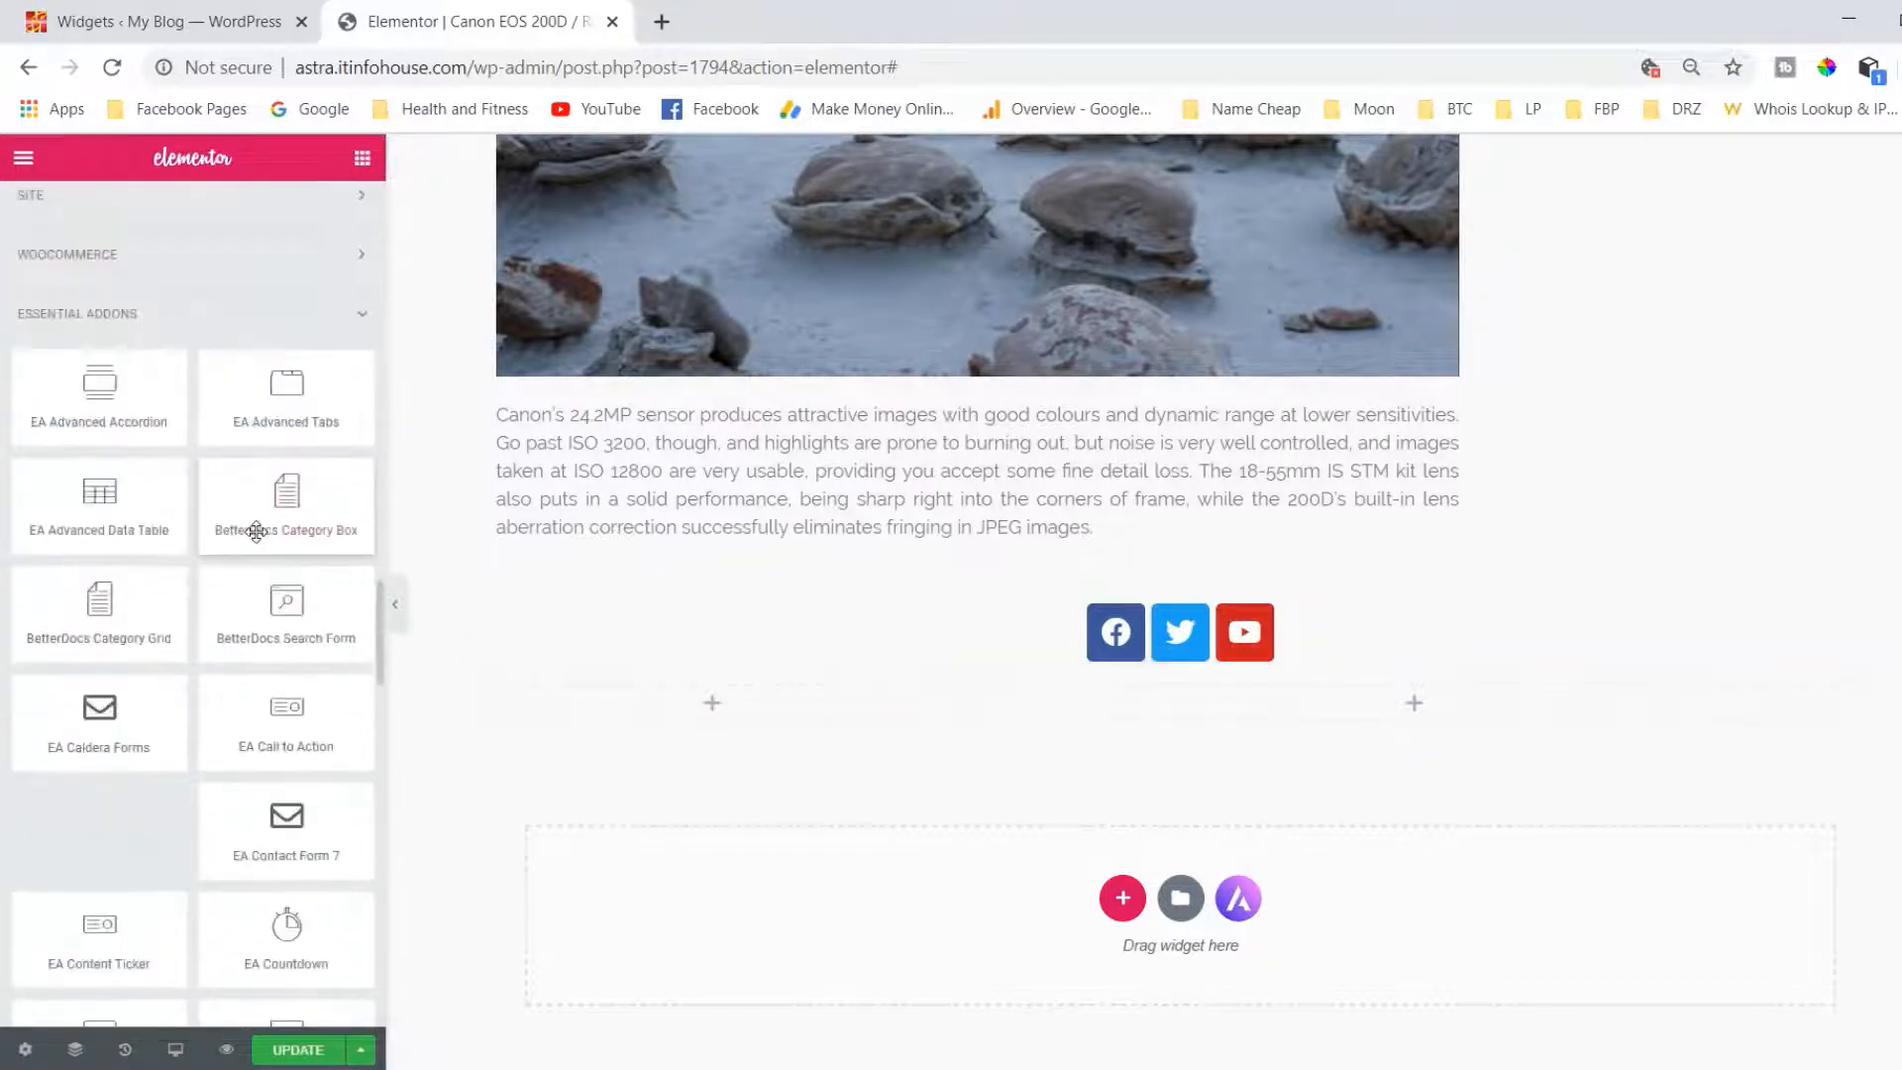
{"action": "scroll", "coordinate": [256, 532], "scroll_direction": "down", "scroll_amount": 12}
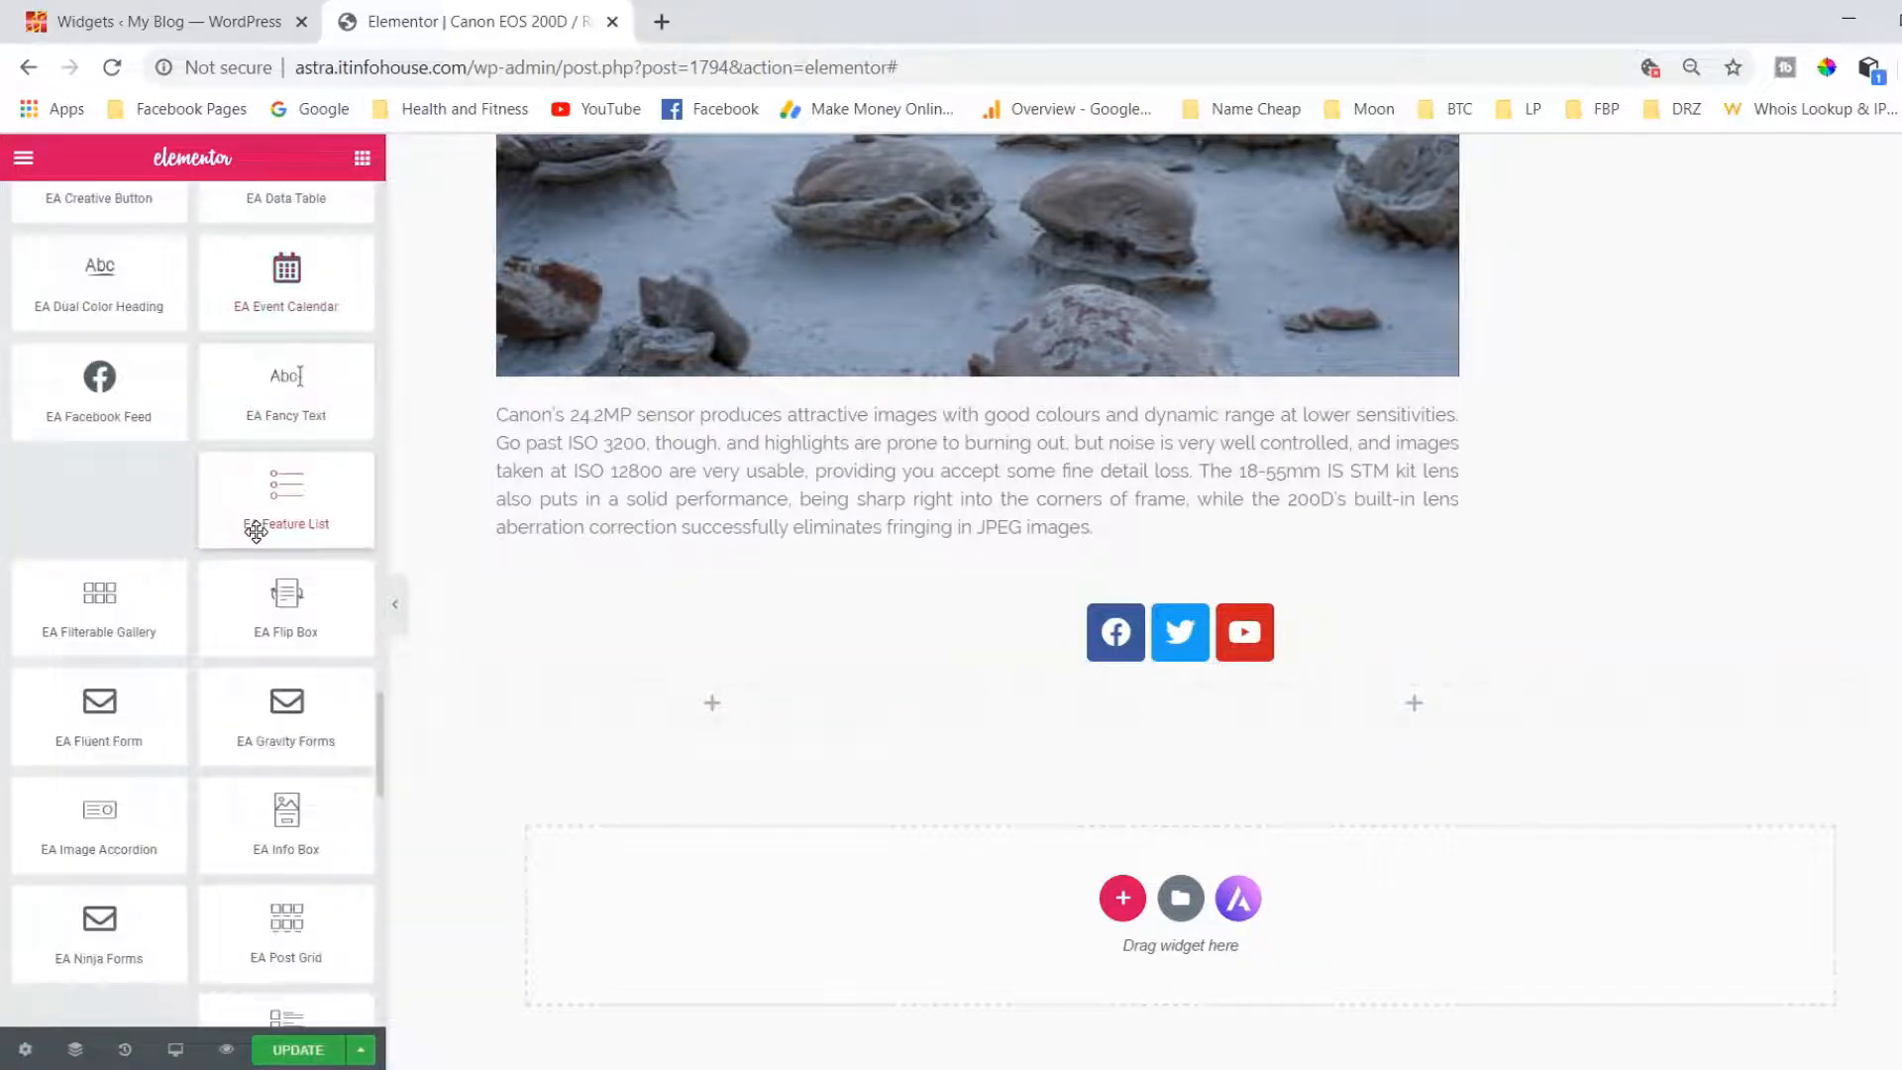
{"action": "scroll", "coordinate": [256, 532], "scroll_direction": "up", "scroll_amount": 10}
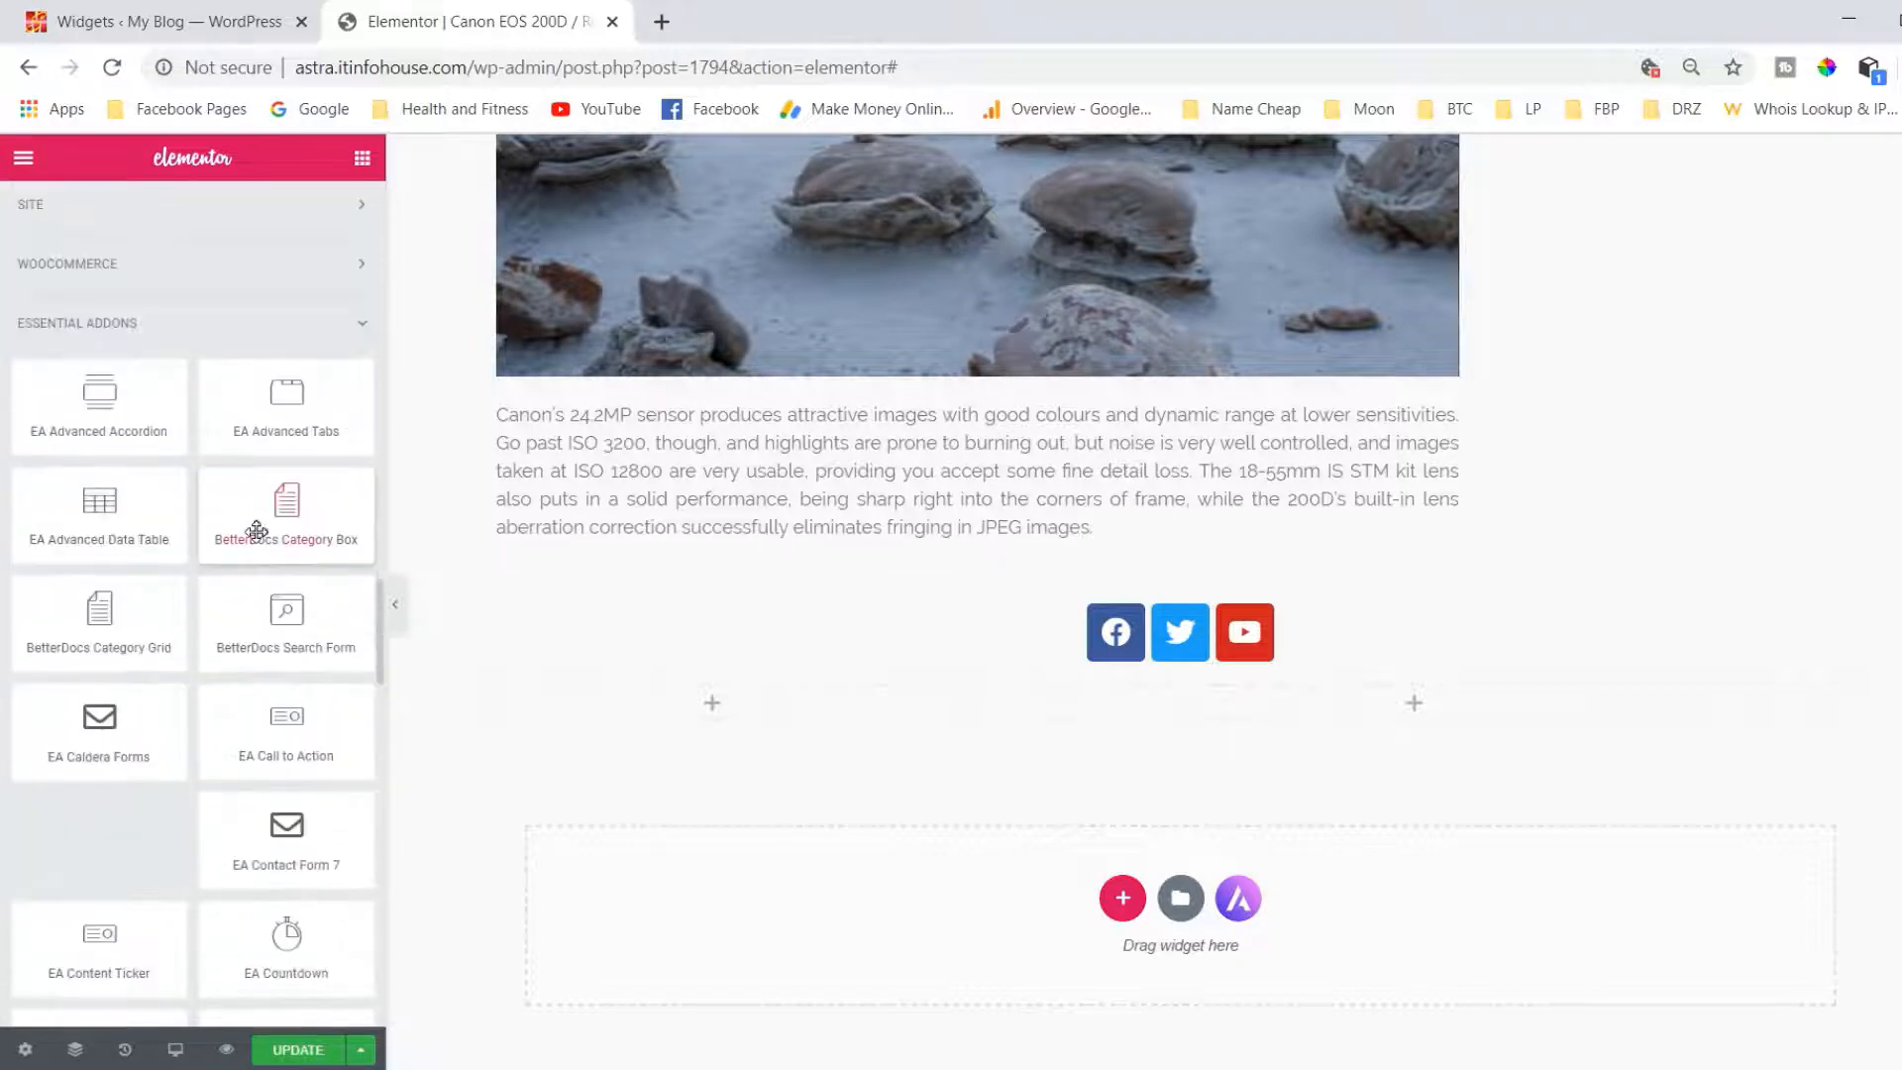
{"action": "scroll", "coordinate": [256, 532], "scroll_direction": "up", "scroll_amount": 3}
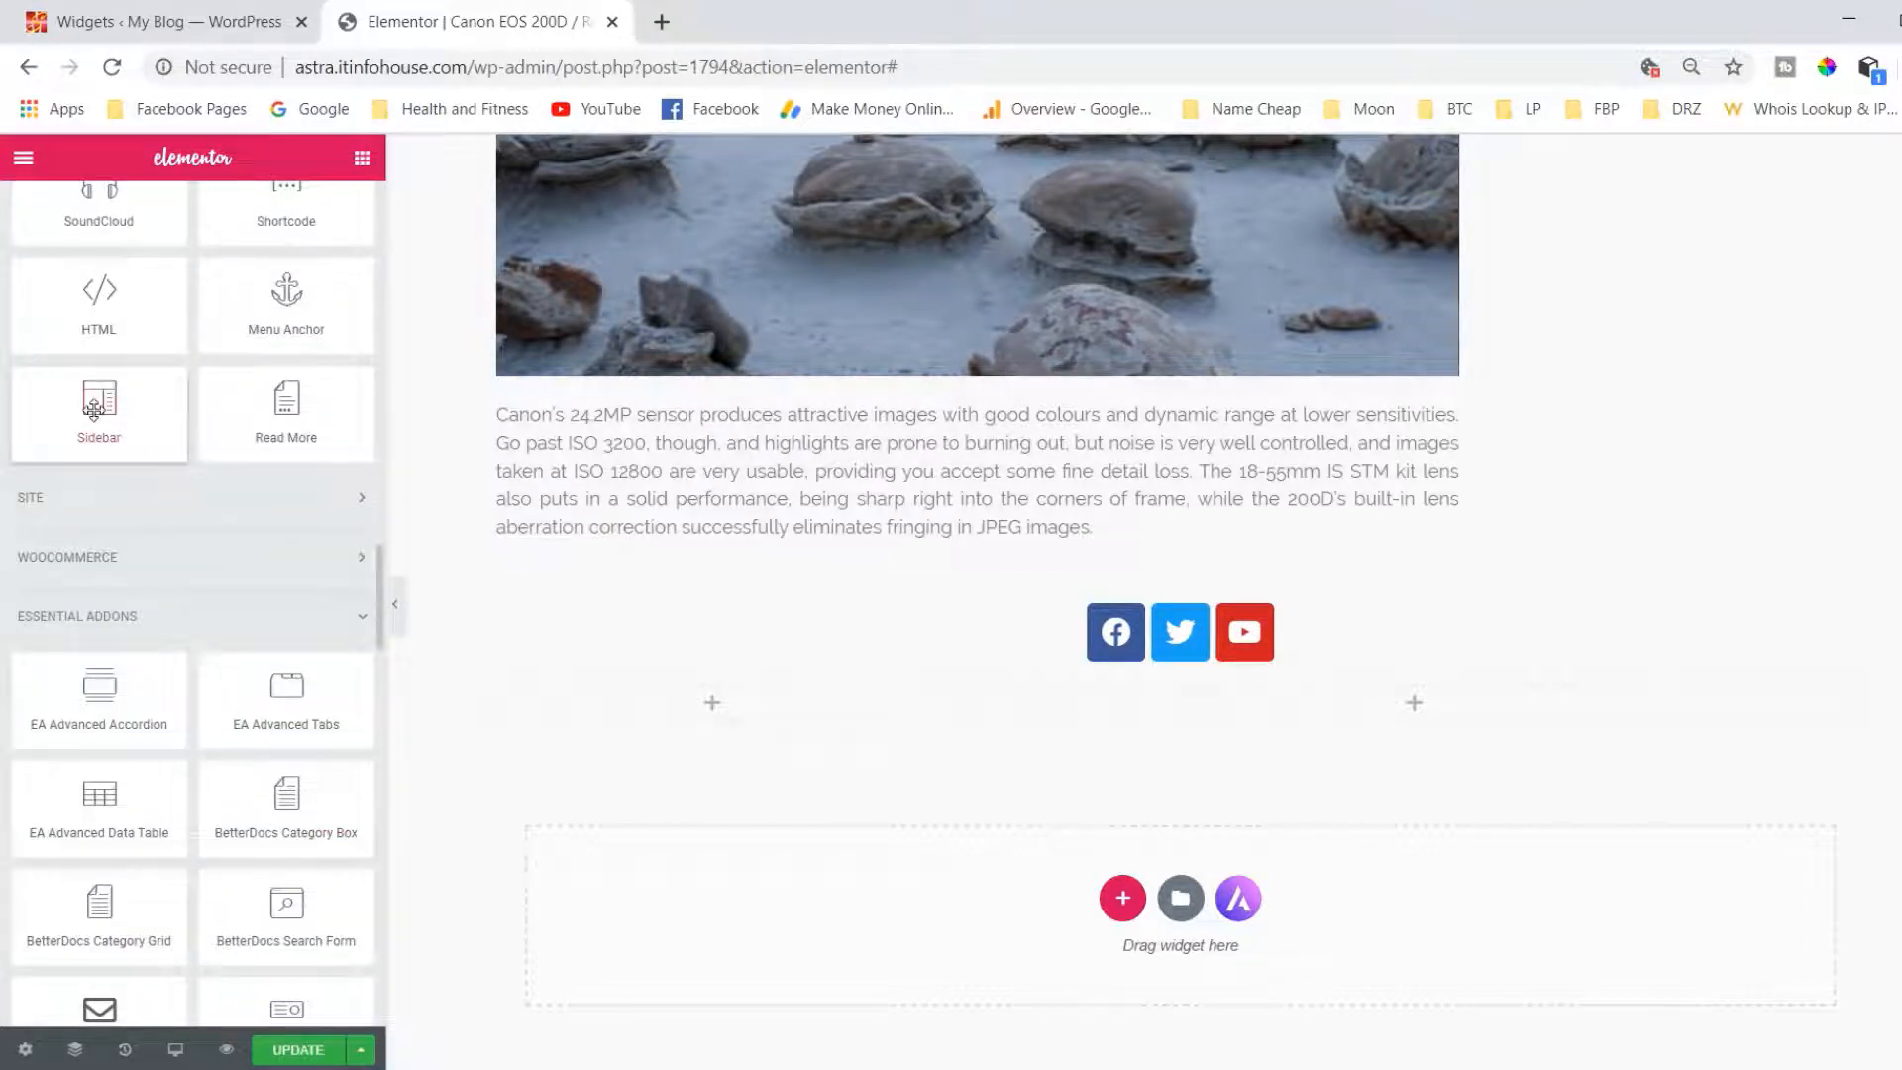
{"action": "left_click_drag", "start_coordinate": [149, 436], "coordinate": [689, 701]}
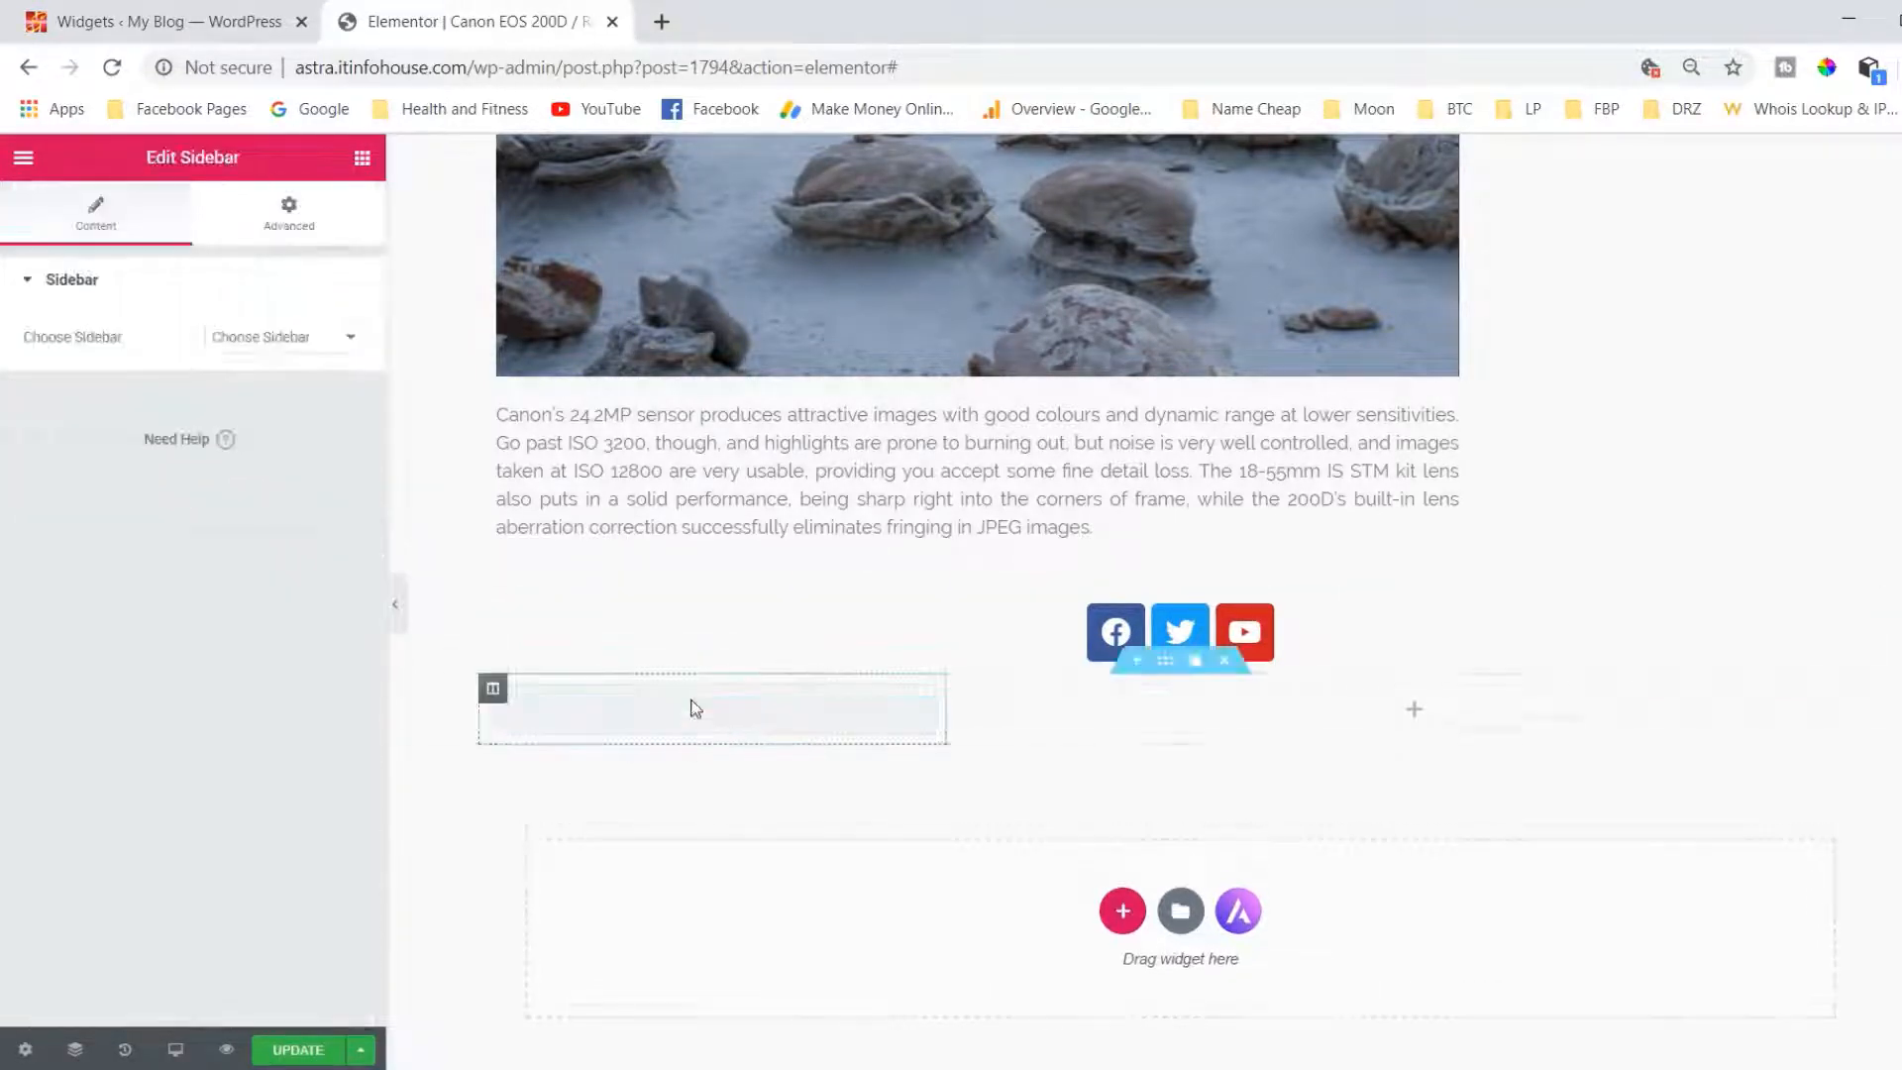
Set the new Sidebar element to display the Main Sidebar and review it against the one beside the article.
{"action": "left_click", "coordinate": [348, 341]}
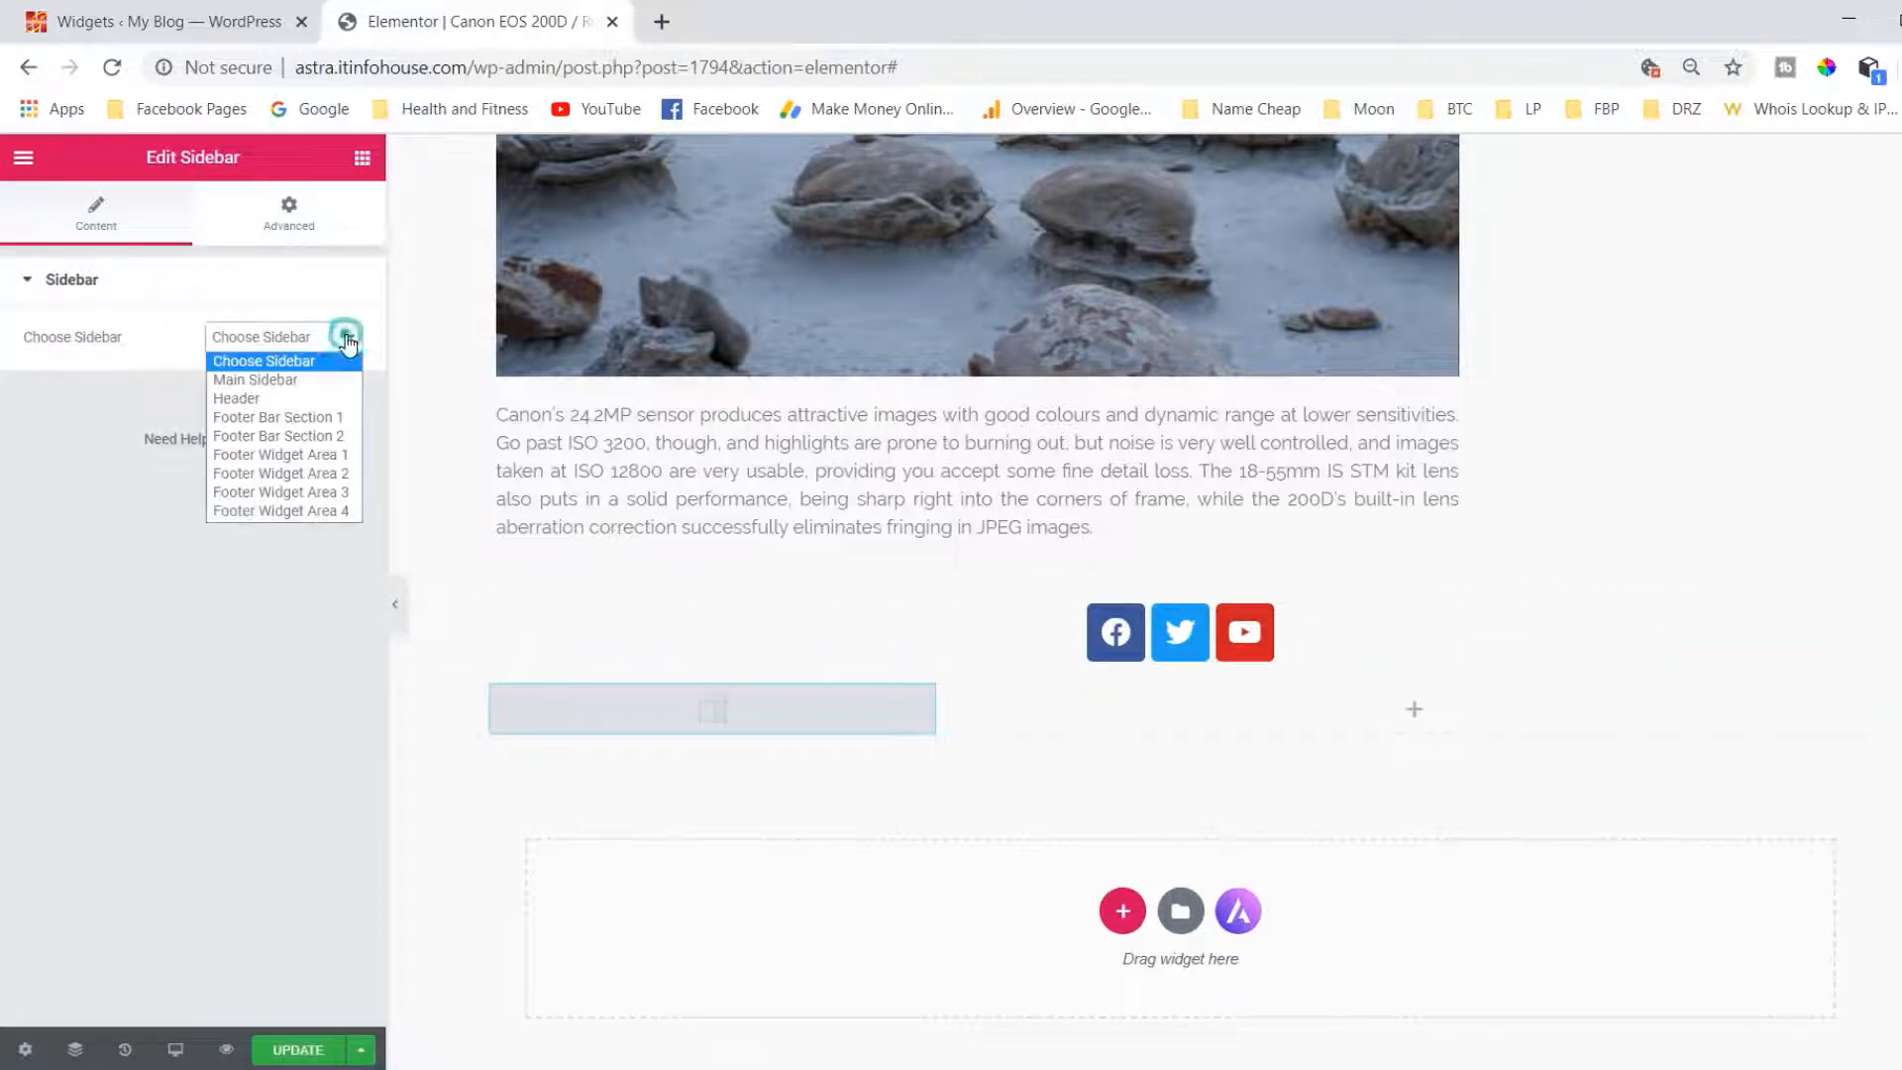
{"action": "left_click", "coordinate": [283, 378]}
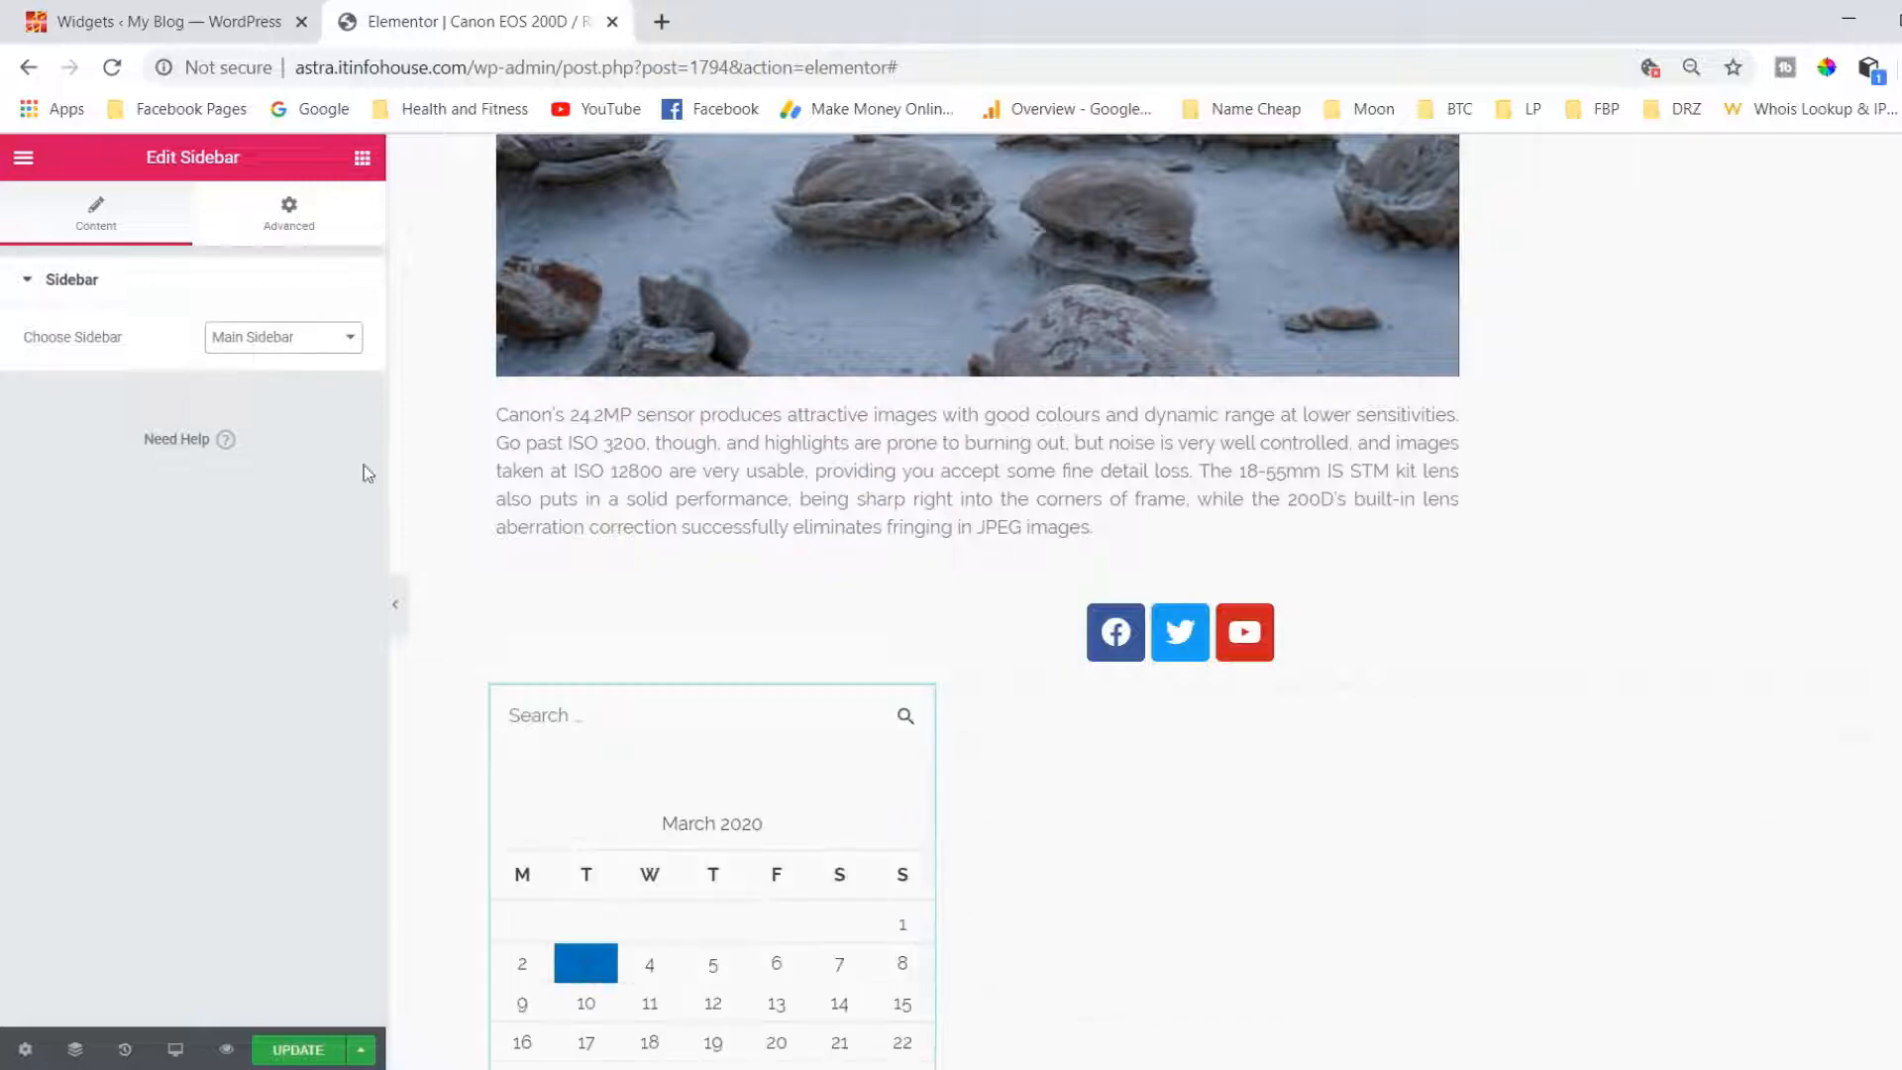
{"action": "scroll", "coordinate": [643, 730], "scroll_direction": "down", "scroll_amount": 12}
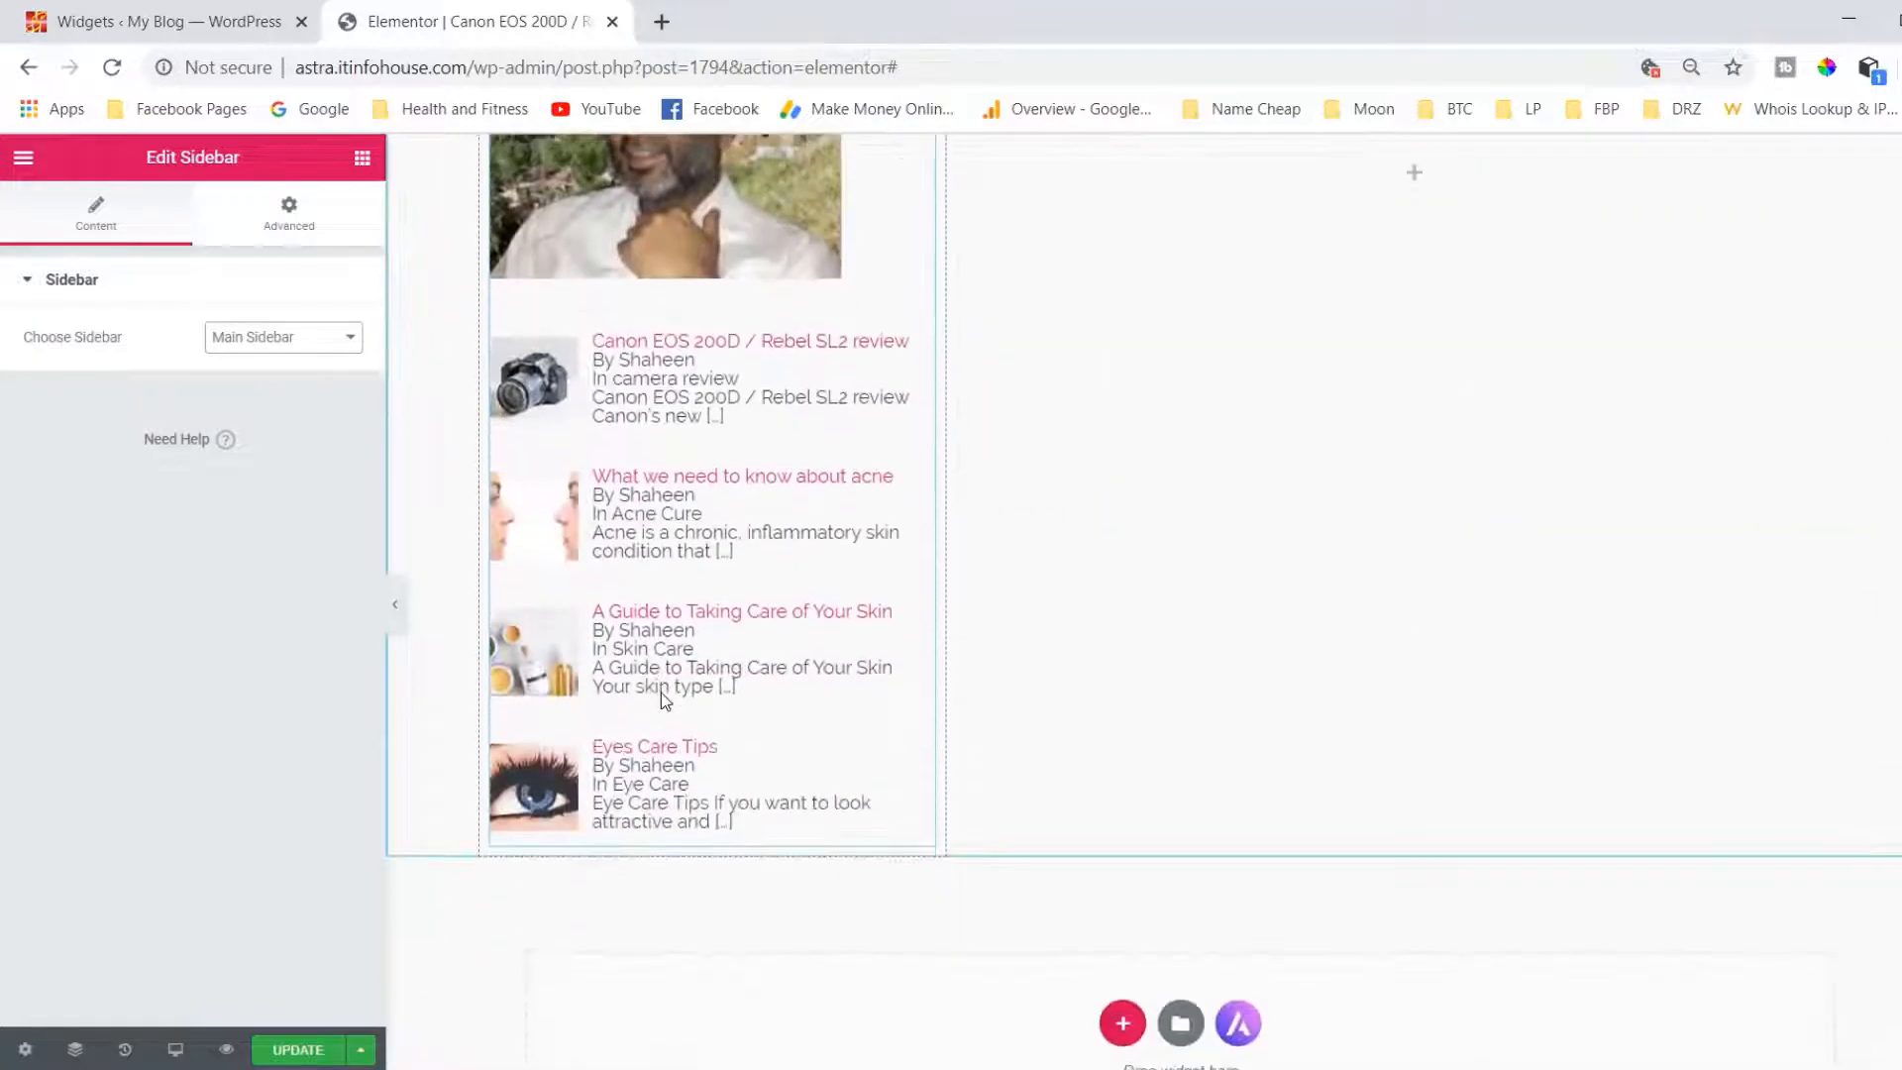
{"action": "scroll", "coordinate": [662, 694], "scroll_direction": "up", "scroll_amount": 15}
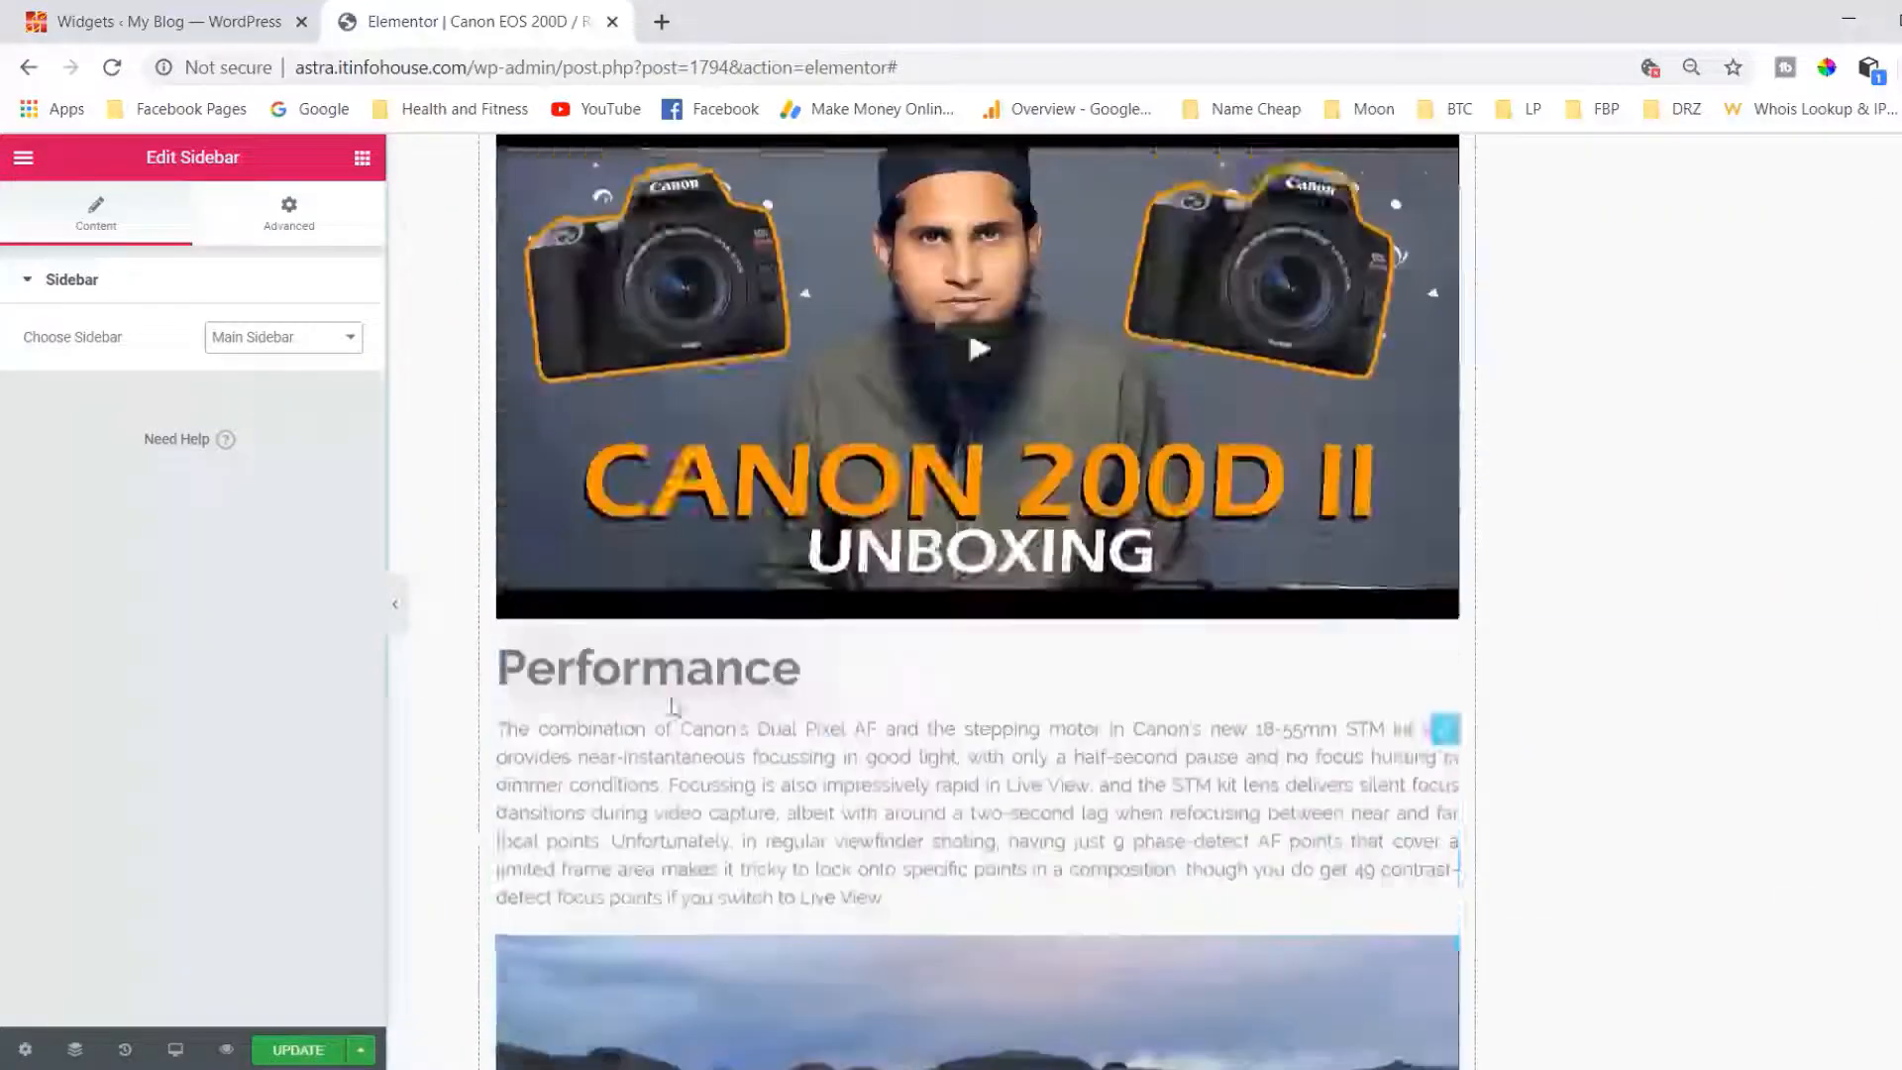
{"action": "scroll", "coordinate": [682, 723], "scroll_direction": "up", "scroll_amount": 15}
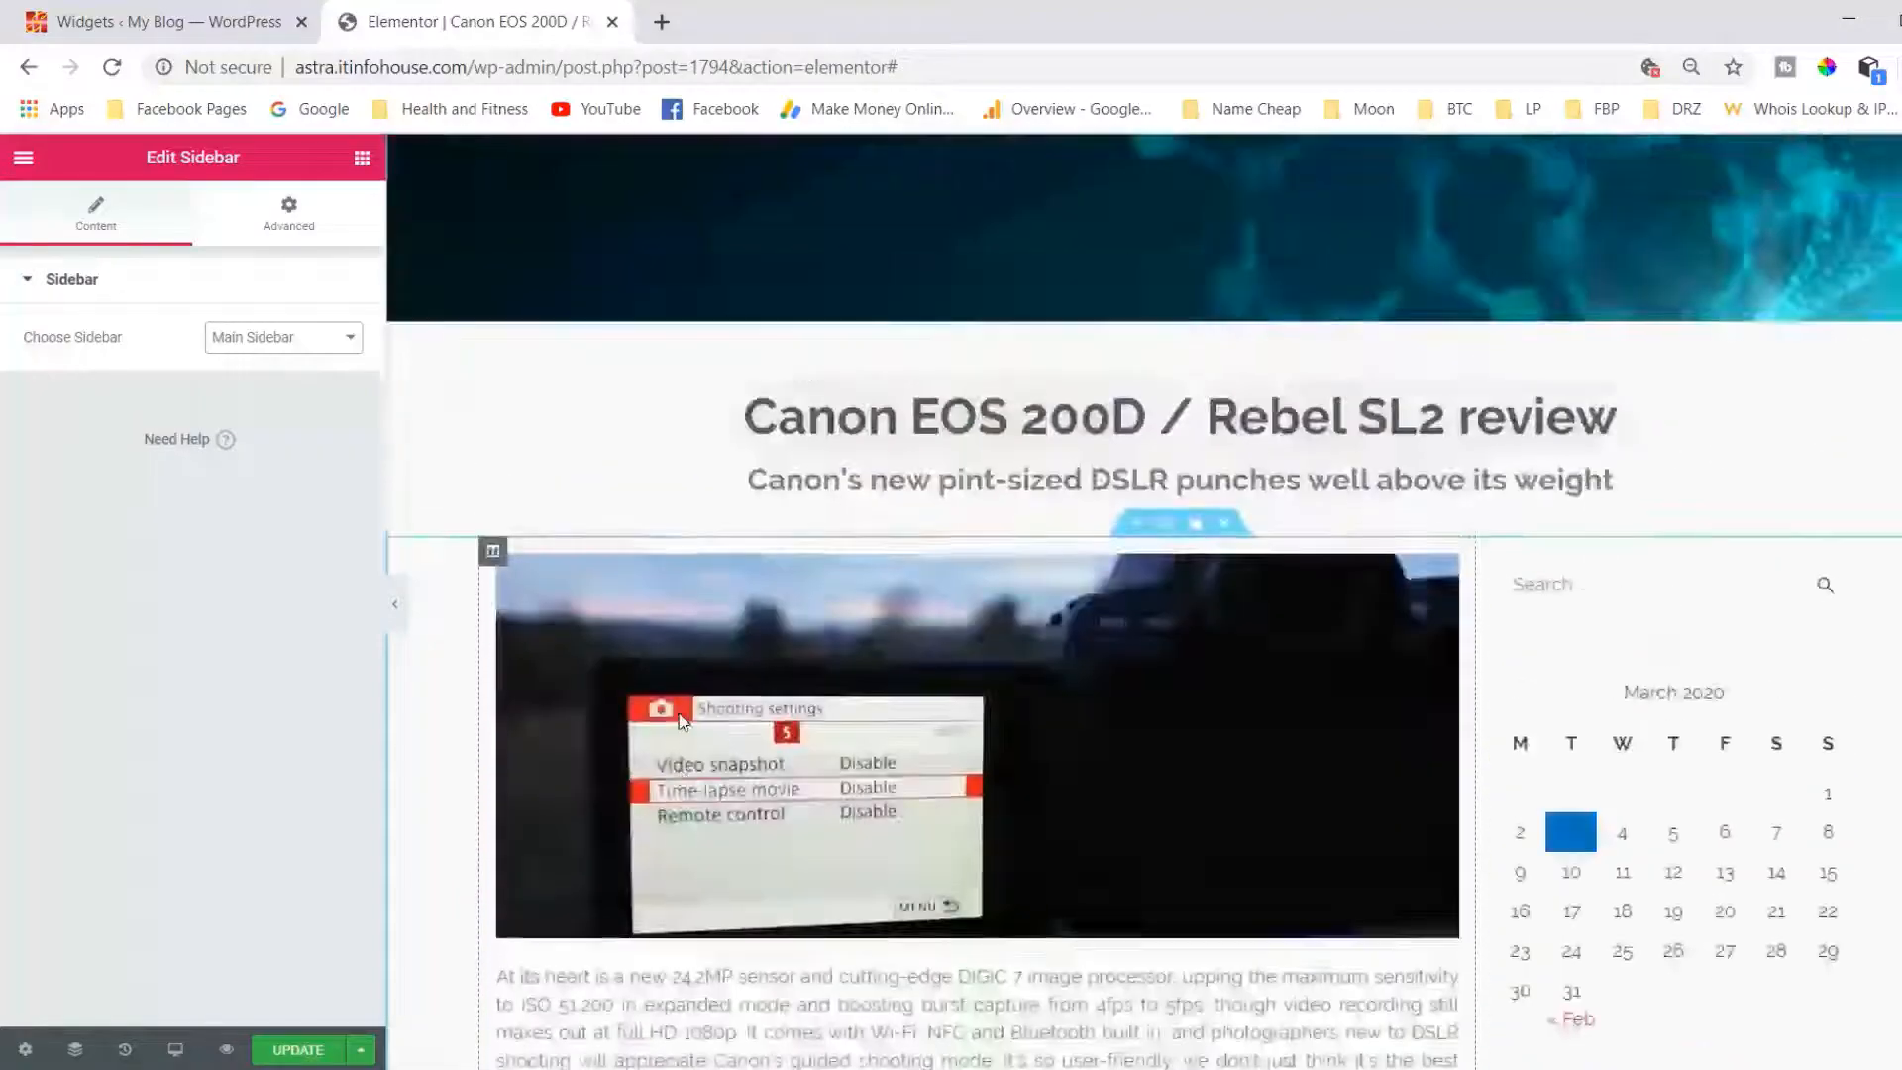
Check the sidebar beside the article, and in the WordPress widgets page move the Image widget above Calendar in the Main Sidebar.
{"action": "scroll", "coordinate": [680, 715], "scroll_direction": "down", "scroll_amount": 4}
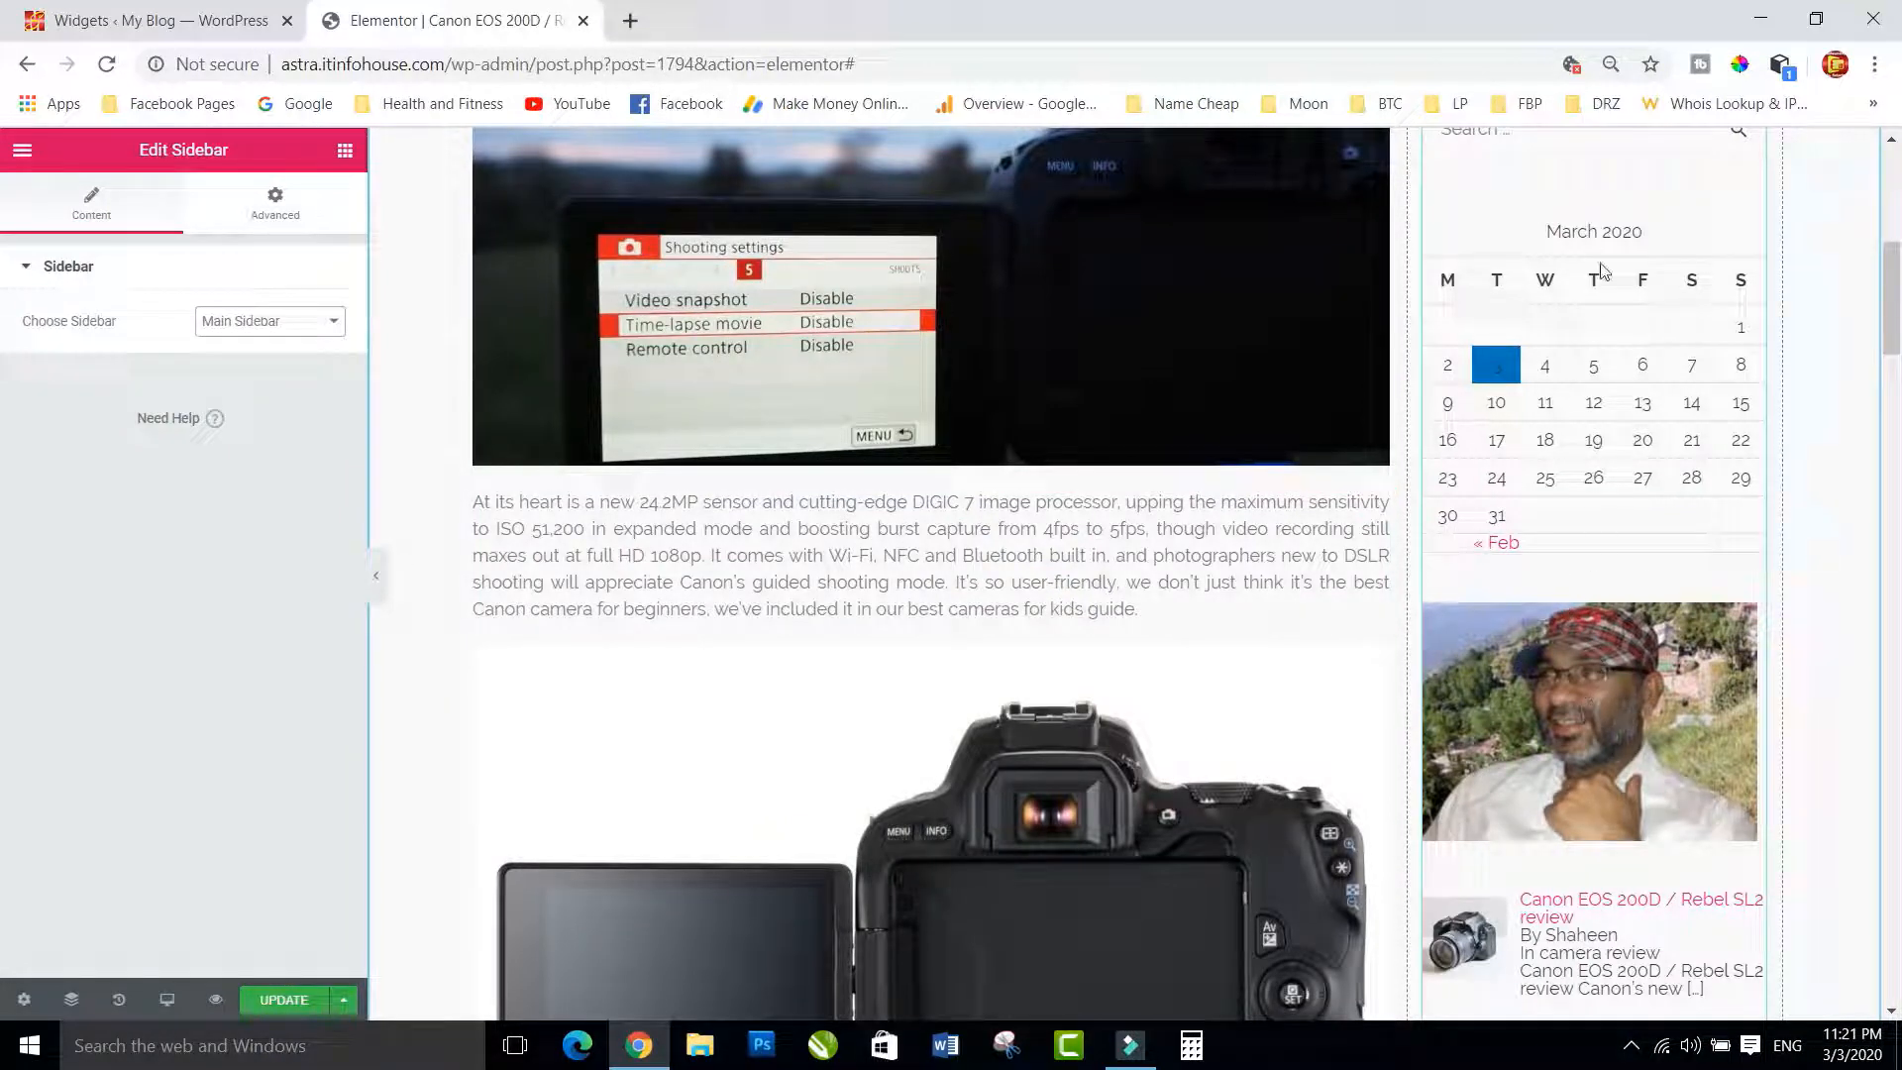
{"action": "scroll", "coordinate": [1615, 595], "scroll_direction": "up", "scroll_amount": 1}
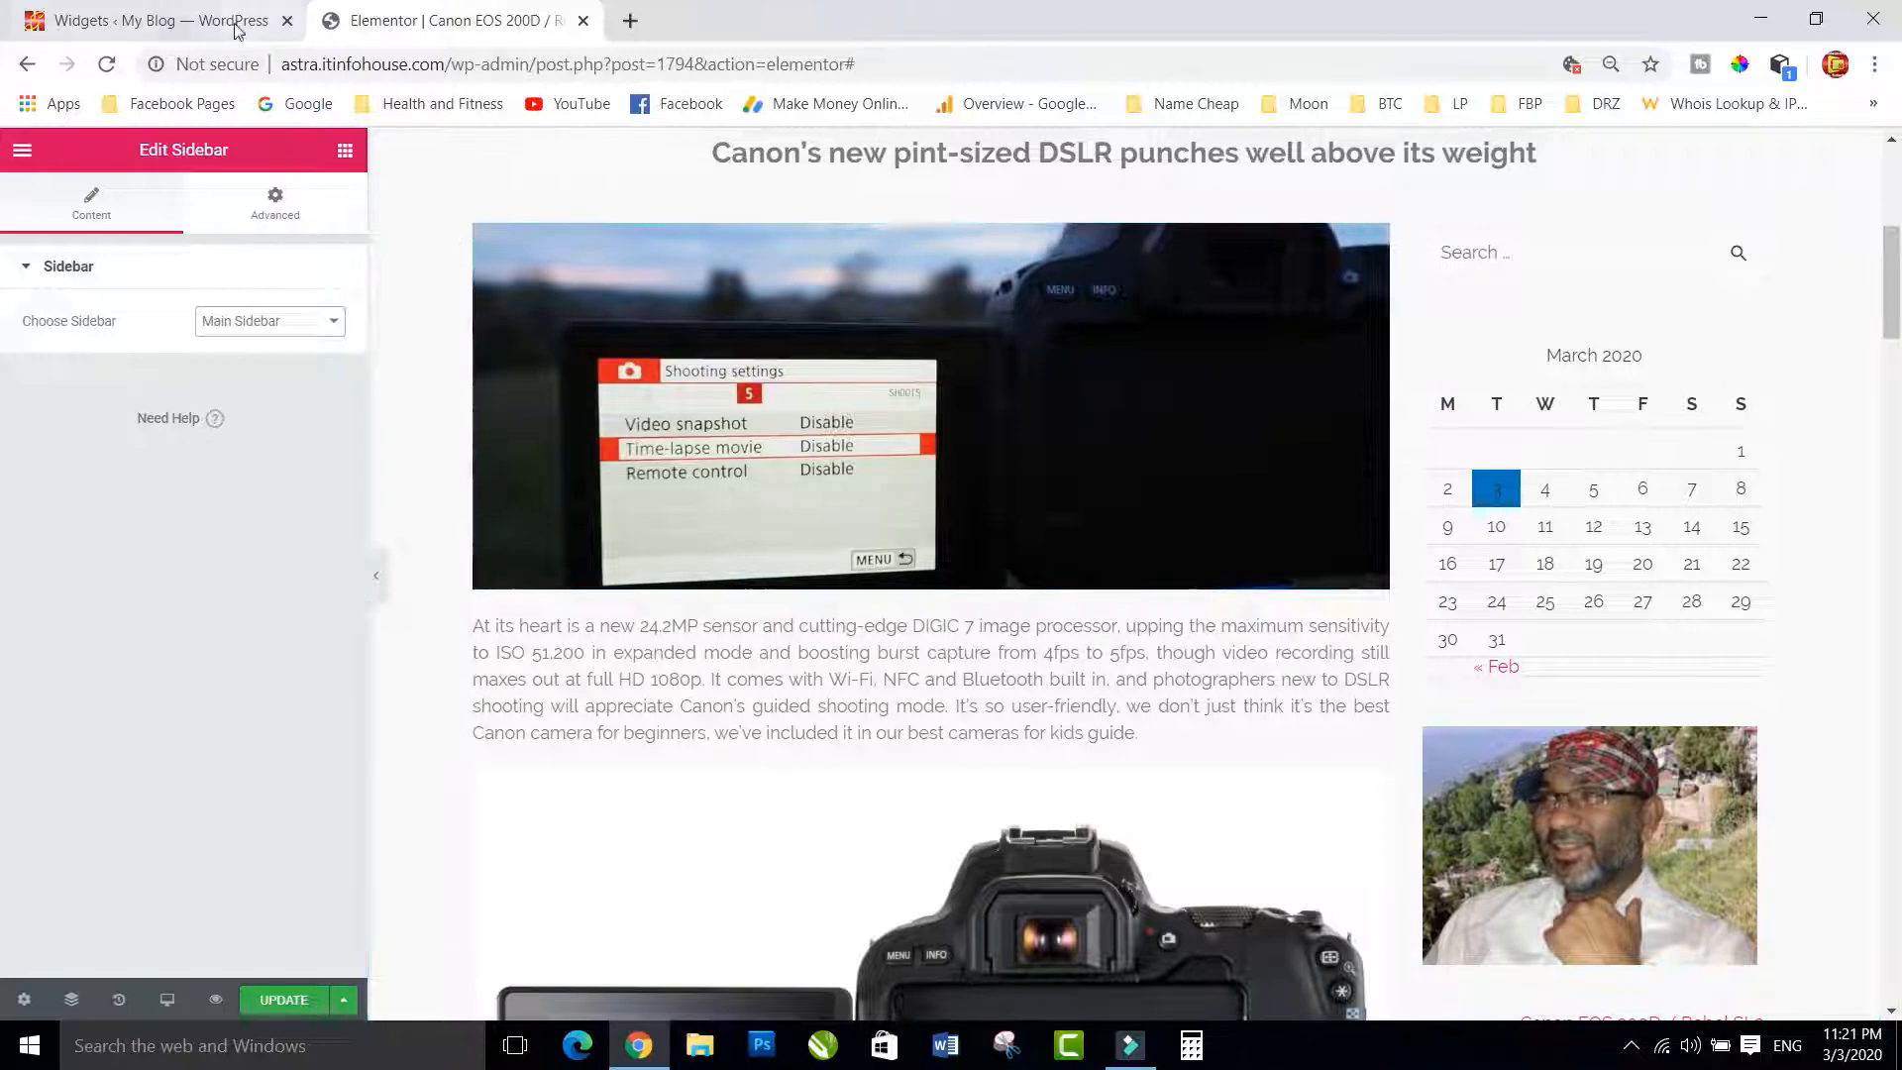
{"action": "left_click", "coordinate": [192, 36]}
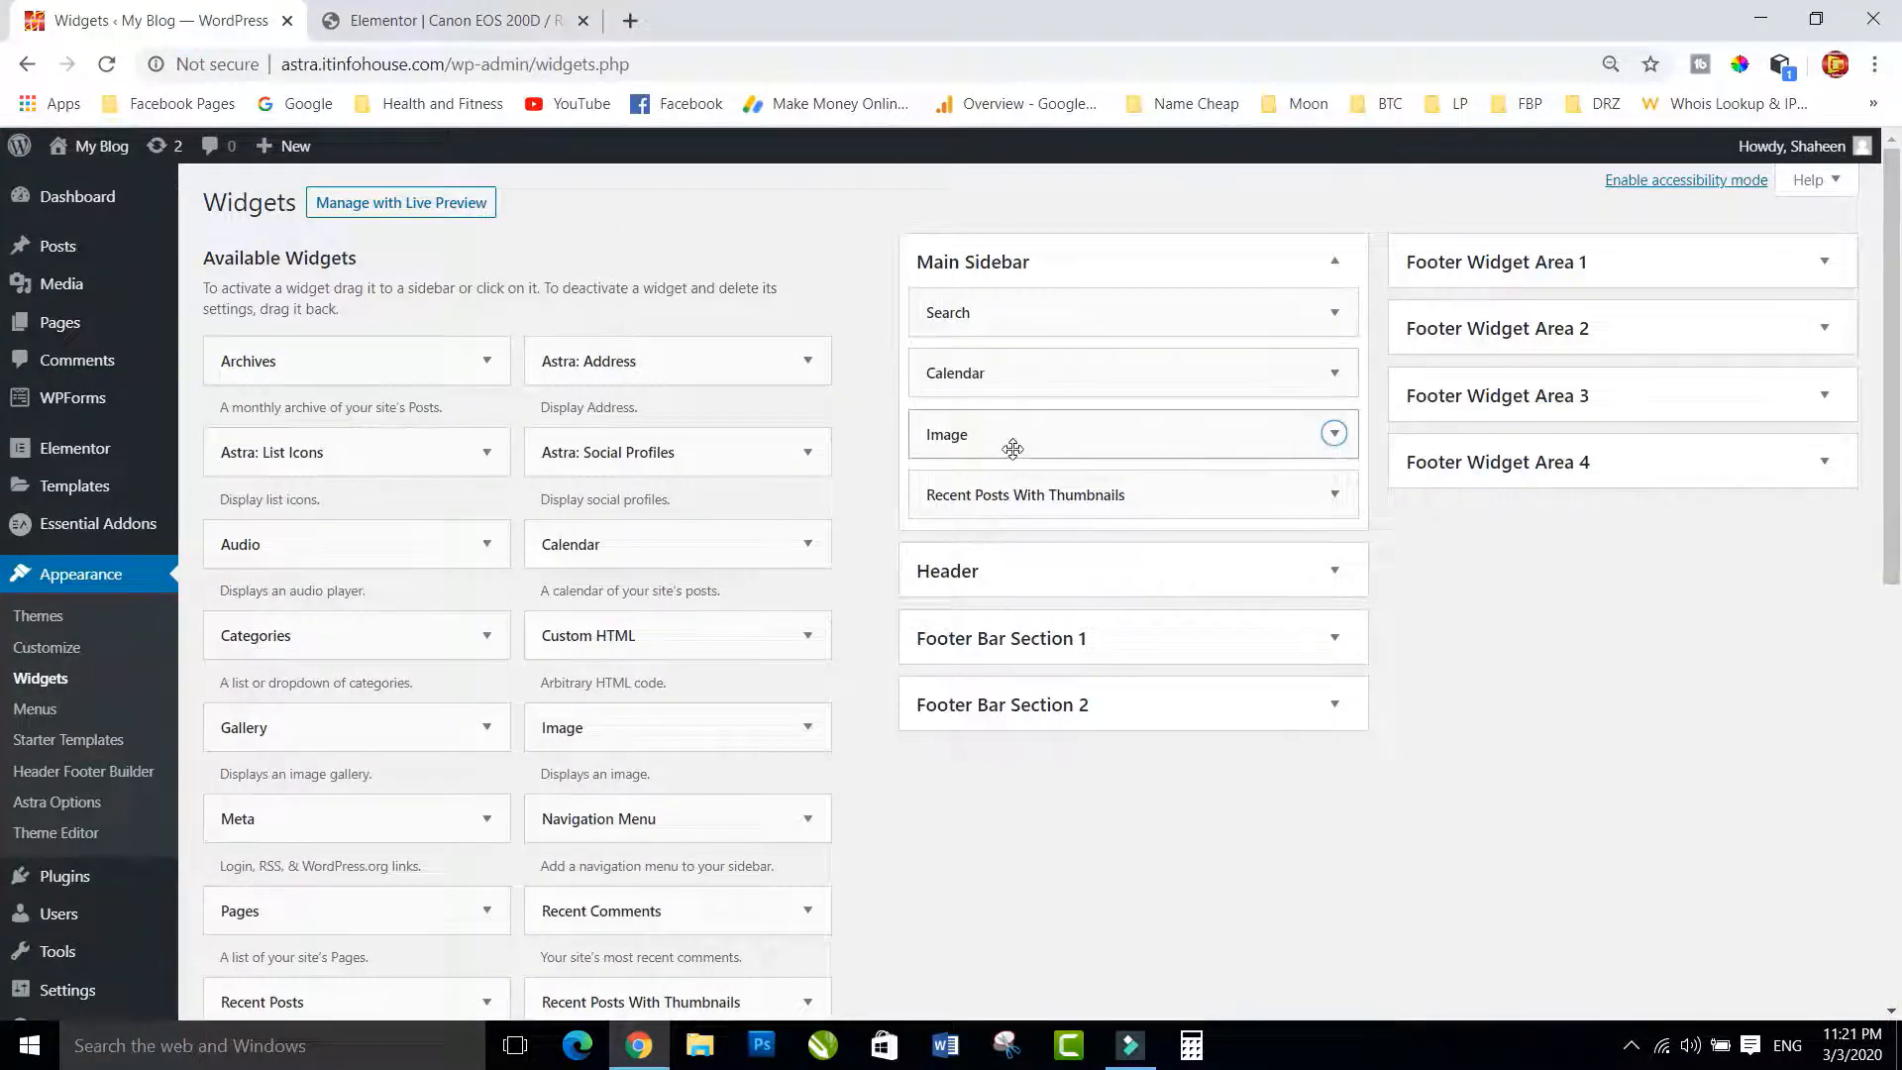
{"action": "left_click_drag", "start_coordinate": [1013, 449], "coordinate": [1013, 380]}
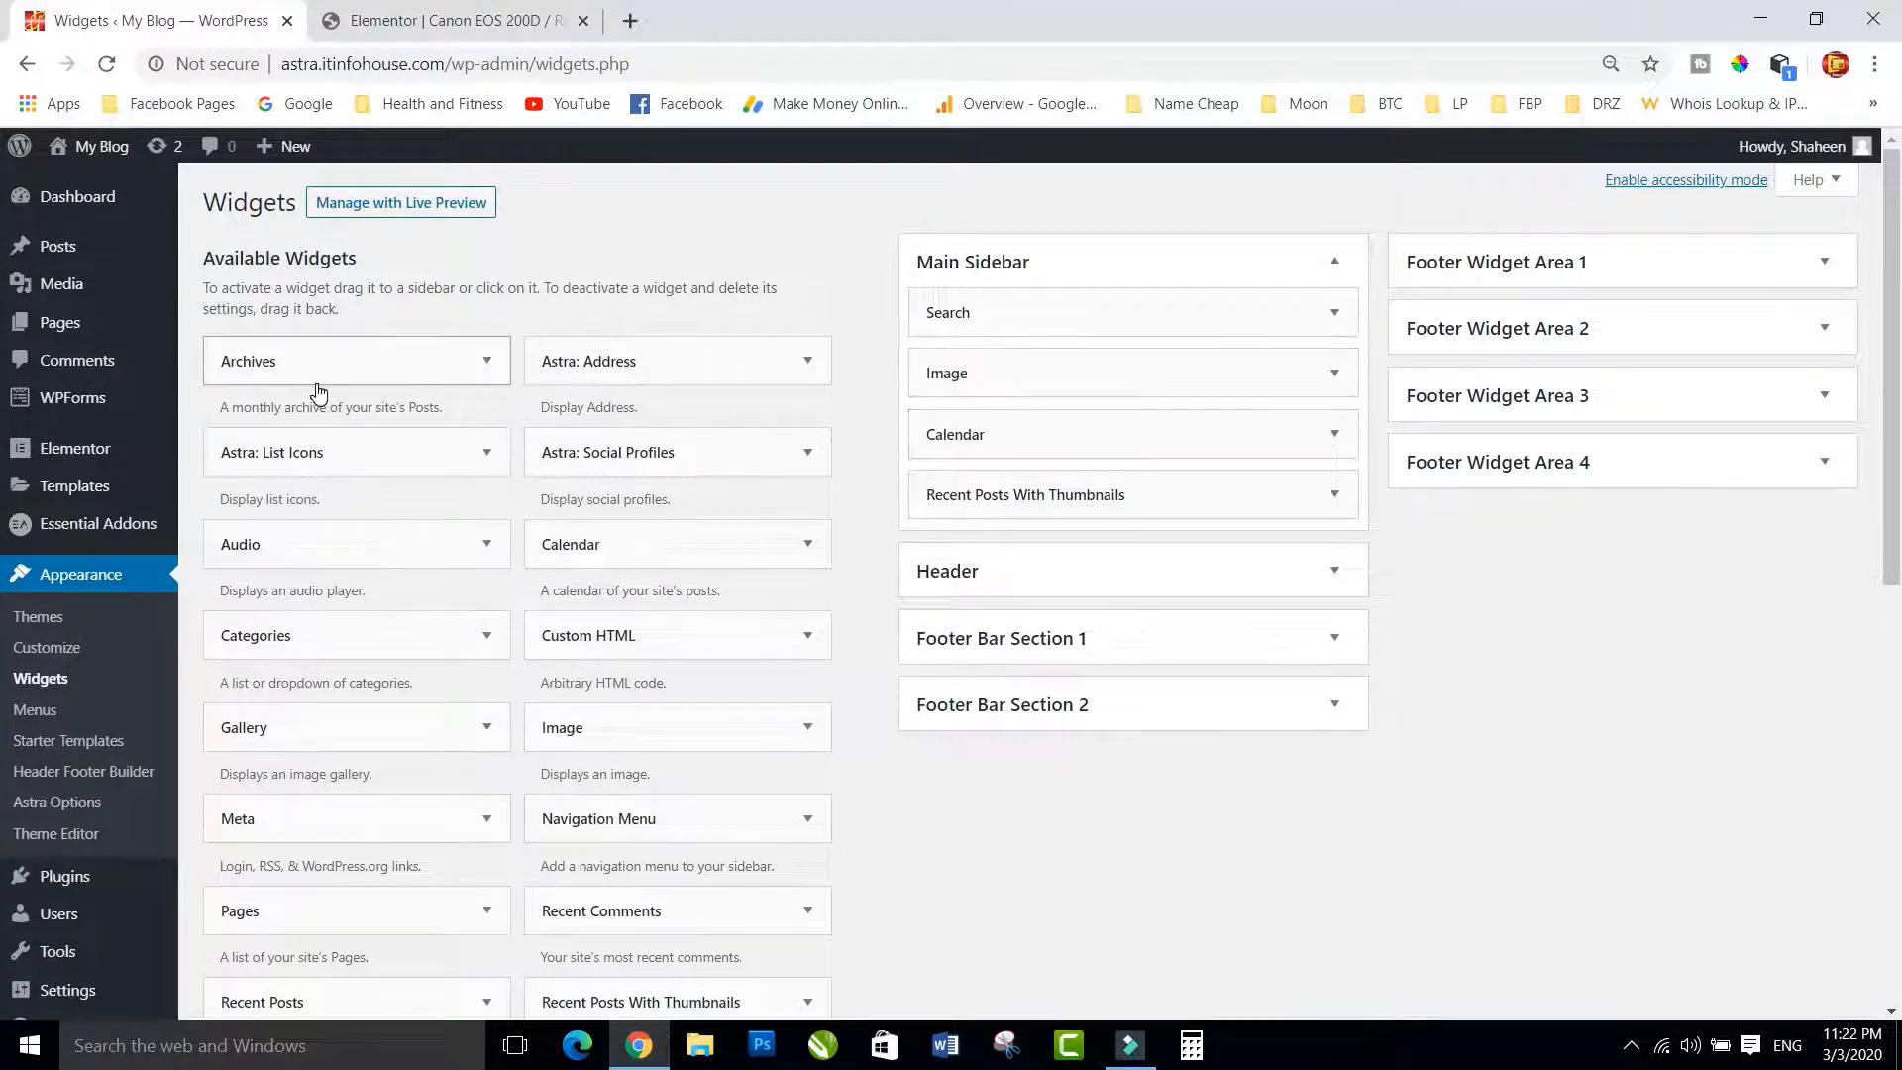
Update the post in Elementor and reload the editor to review the widget order in the sidebar beside the article.
{"action": "left_click", "coordinate": [396, 22]}
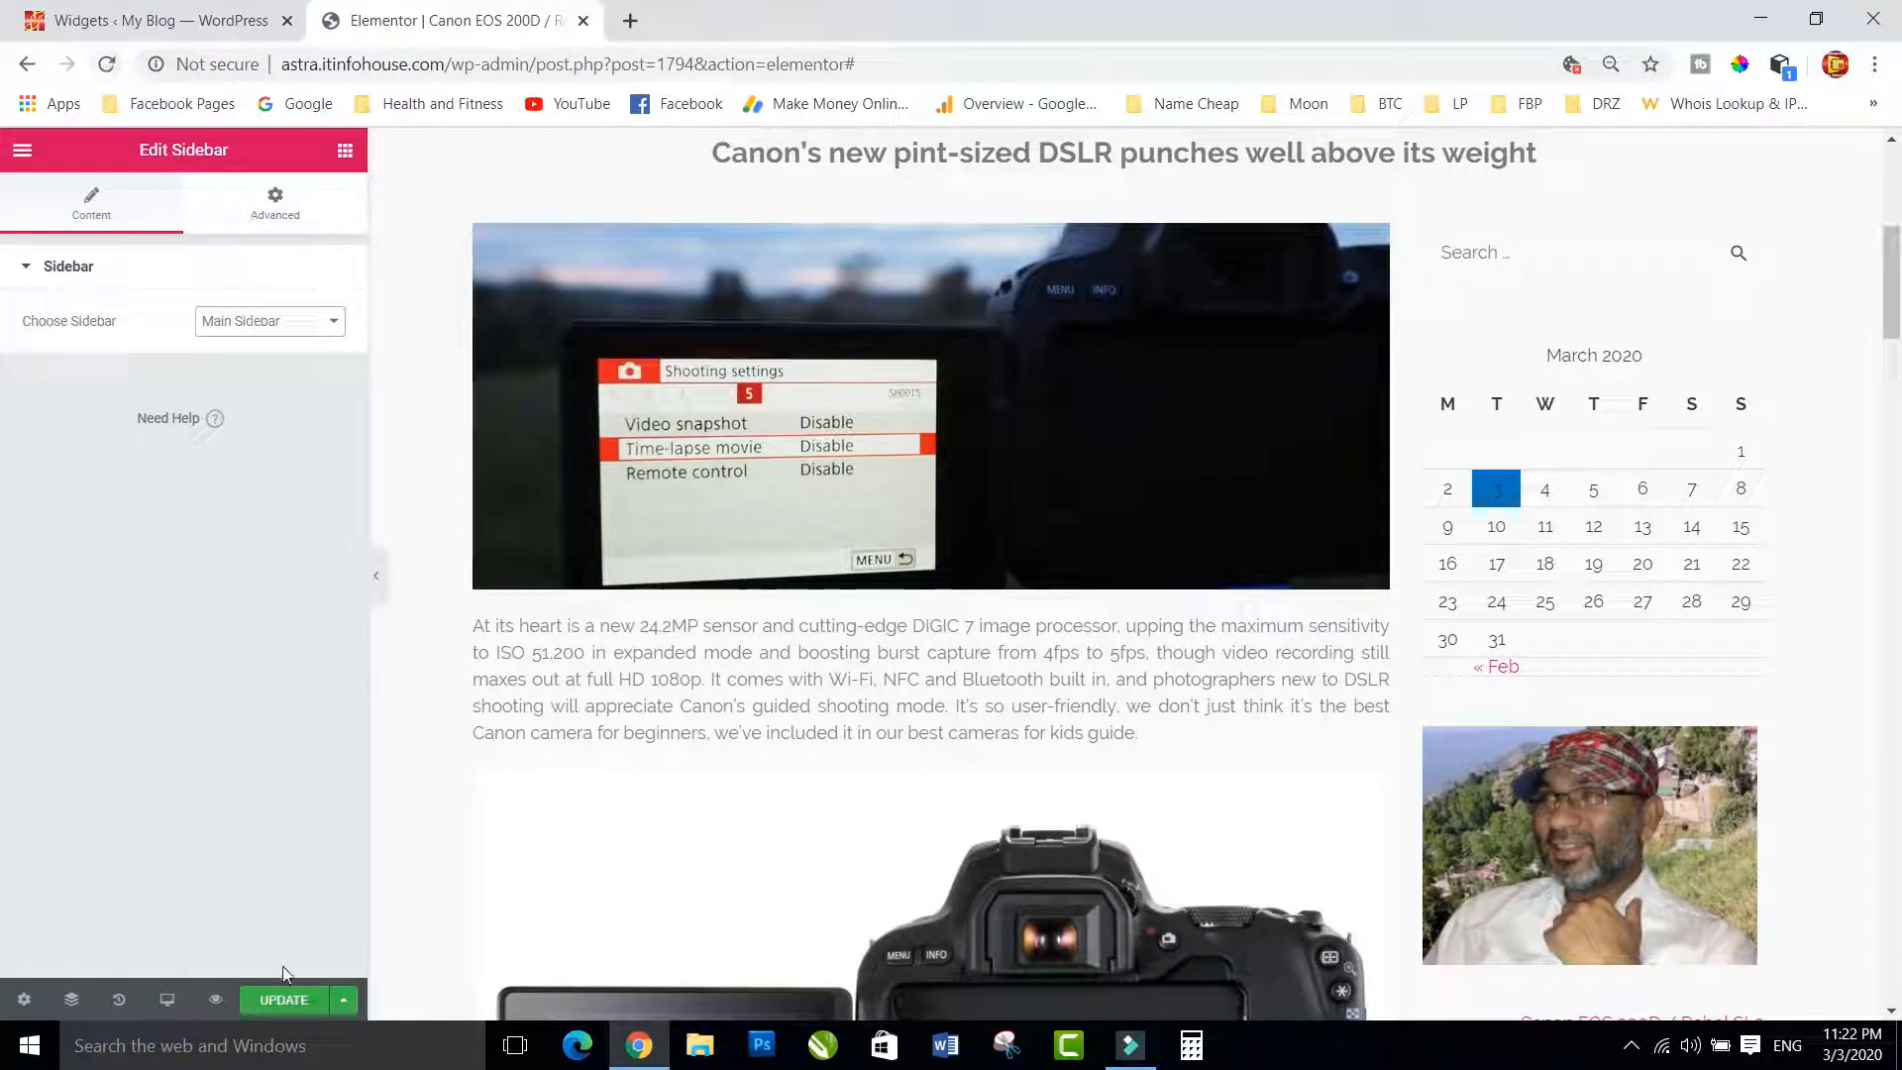
{"action": "left_click", "coordinate": [276, 1002]}
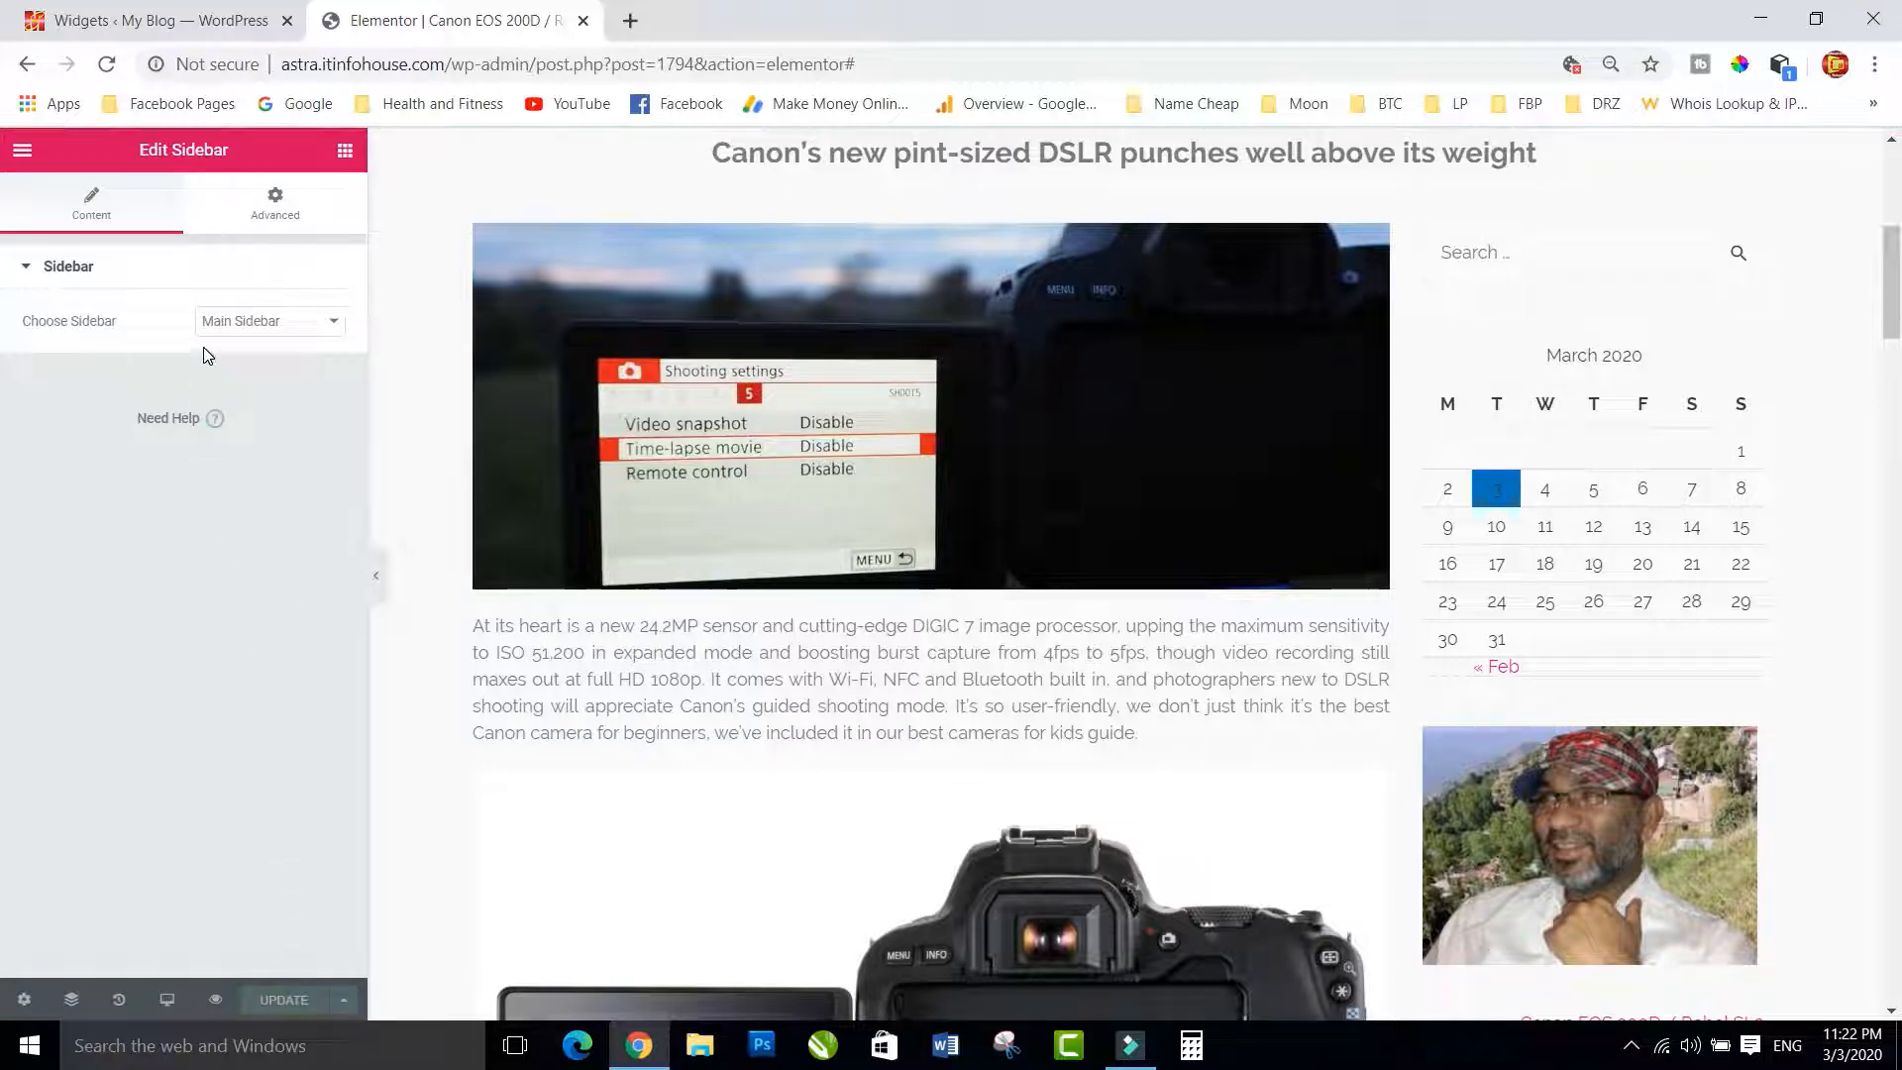
{"action": "left_click", "coordinate": [108, 66]}
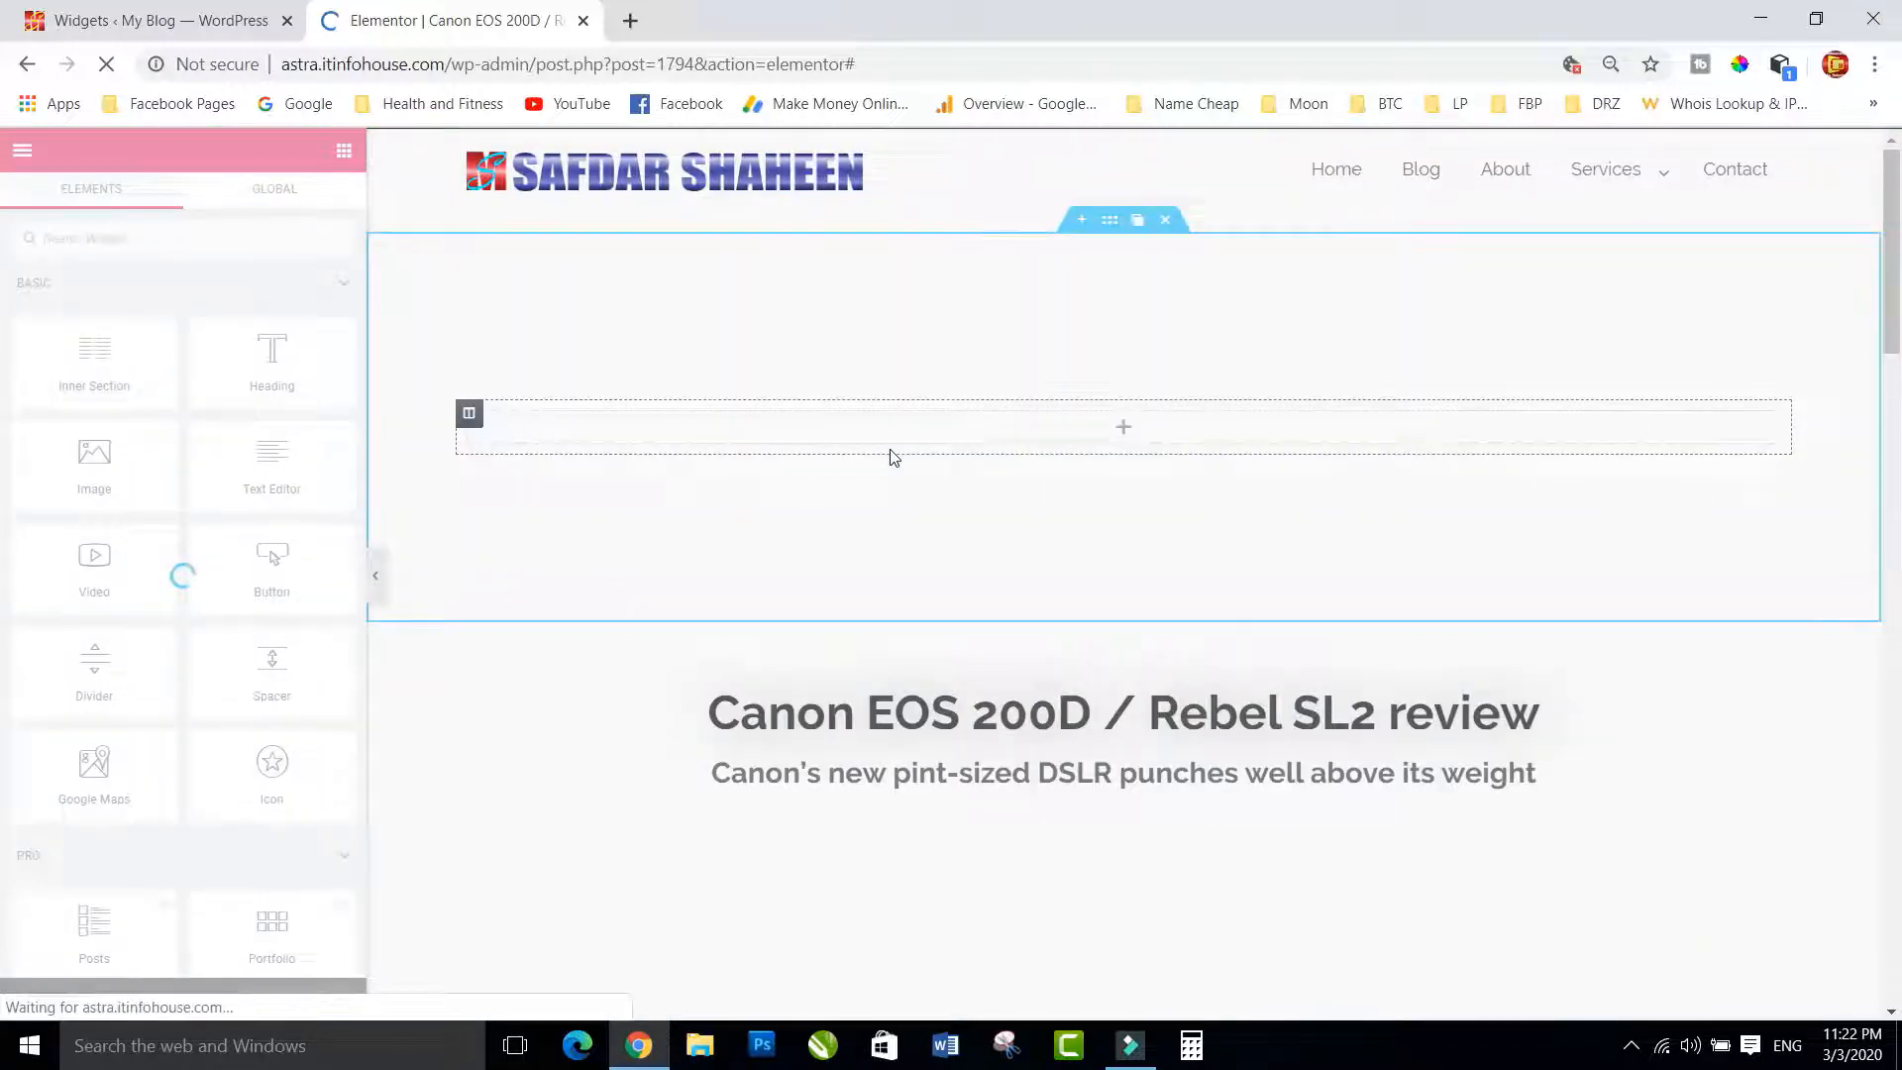
{"action": "scroll", "coordinate": [1488, 827], "scroll_direction": "down", "scroll_amount": 4}
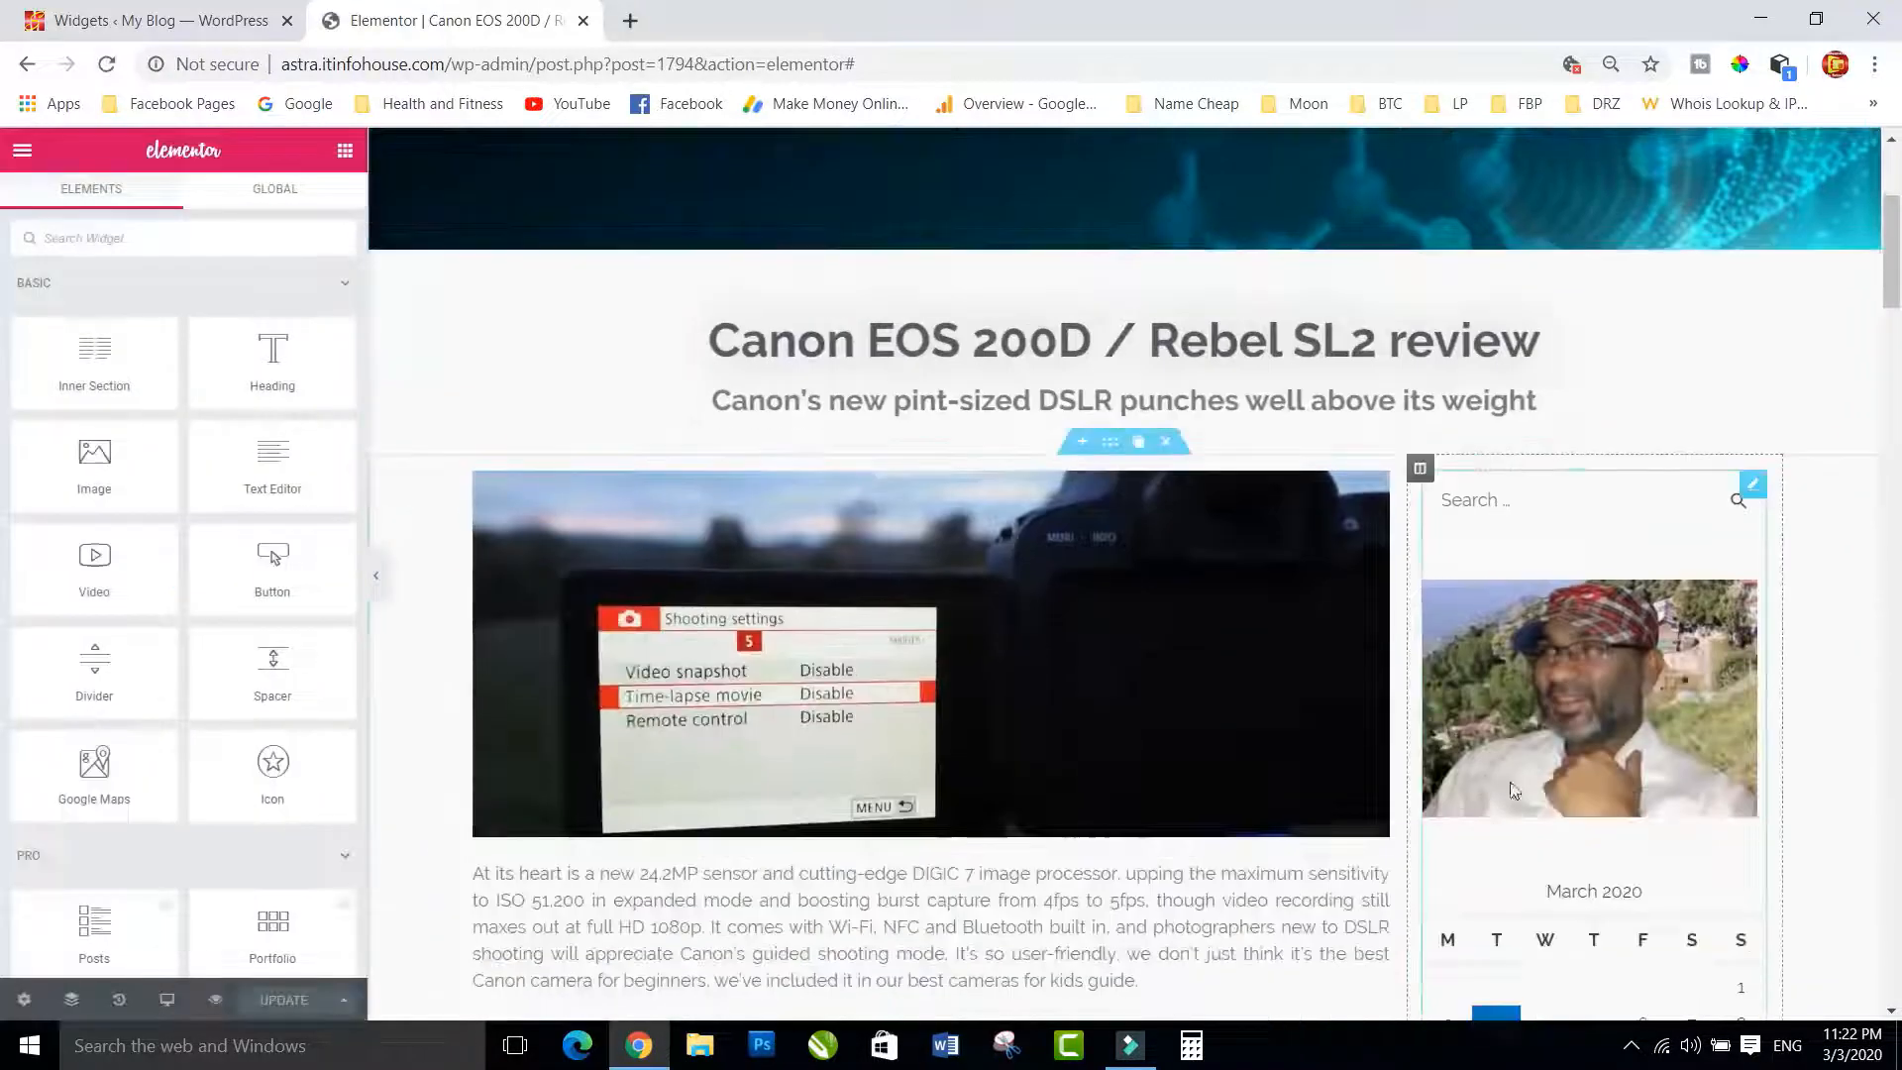
{"action": "scroll", "coordinate": [1589, 683], "scroll_direction": "down", "scroll_amount": 8}
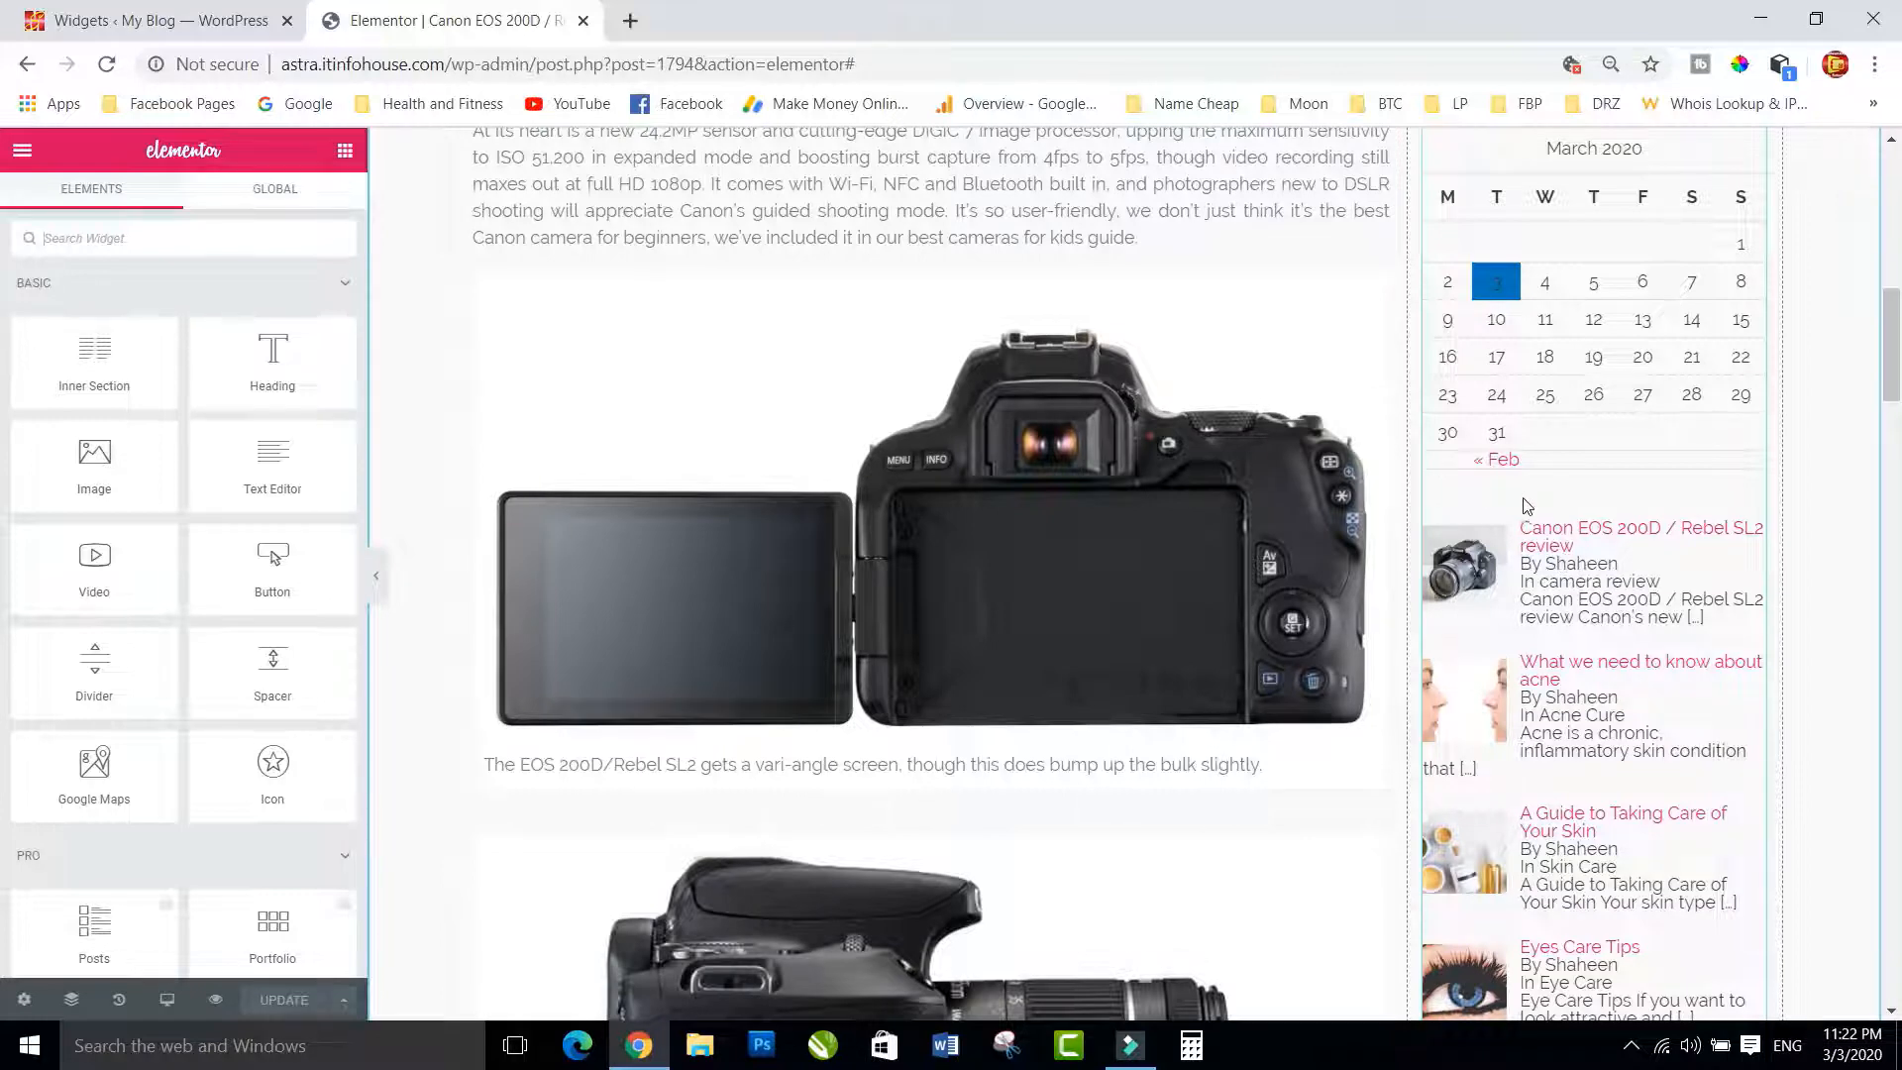
Title the Main Sidebar's Recent Posts With Thumbnails widget "Recent Posts" on the widgets page and save it.
{"action": "left_click", "coordinate": [164, 24]}
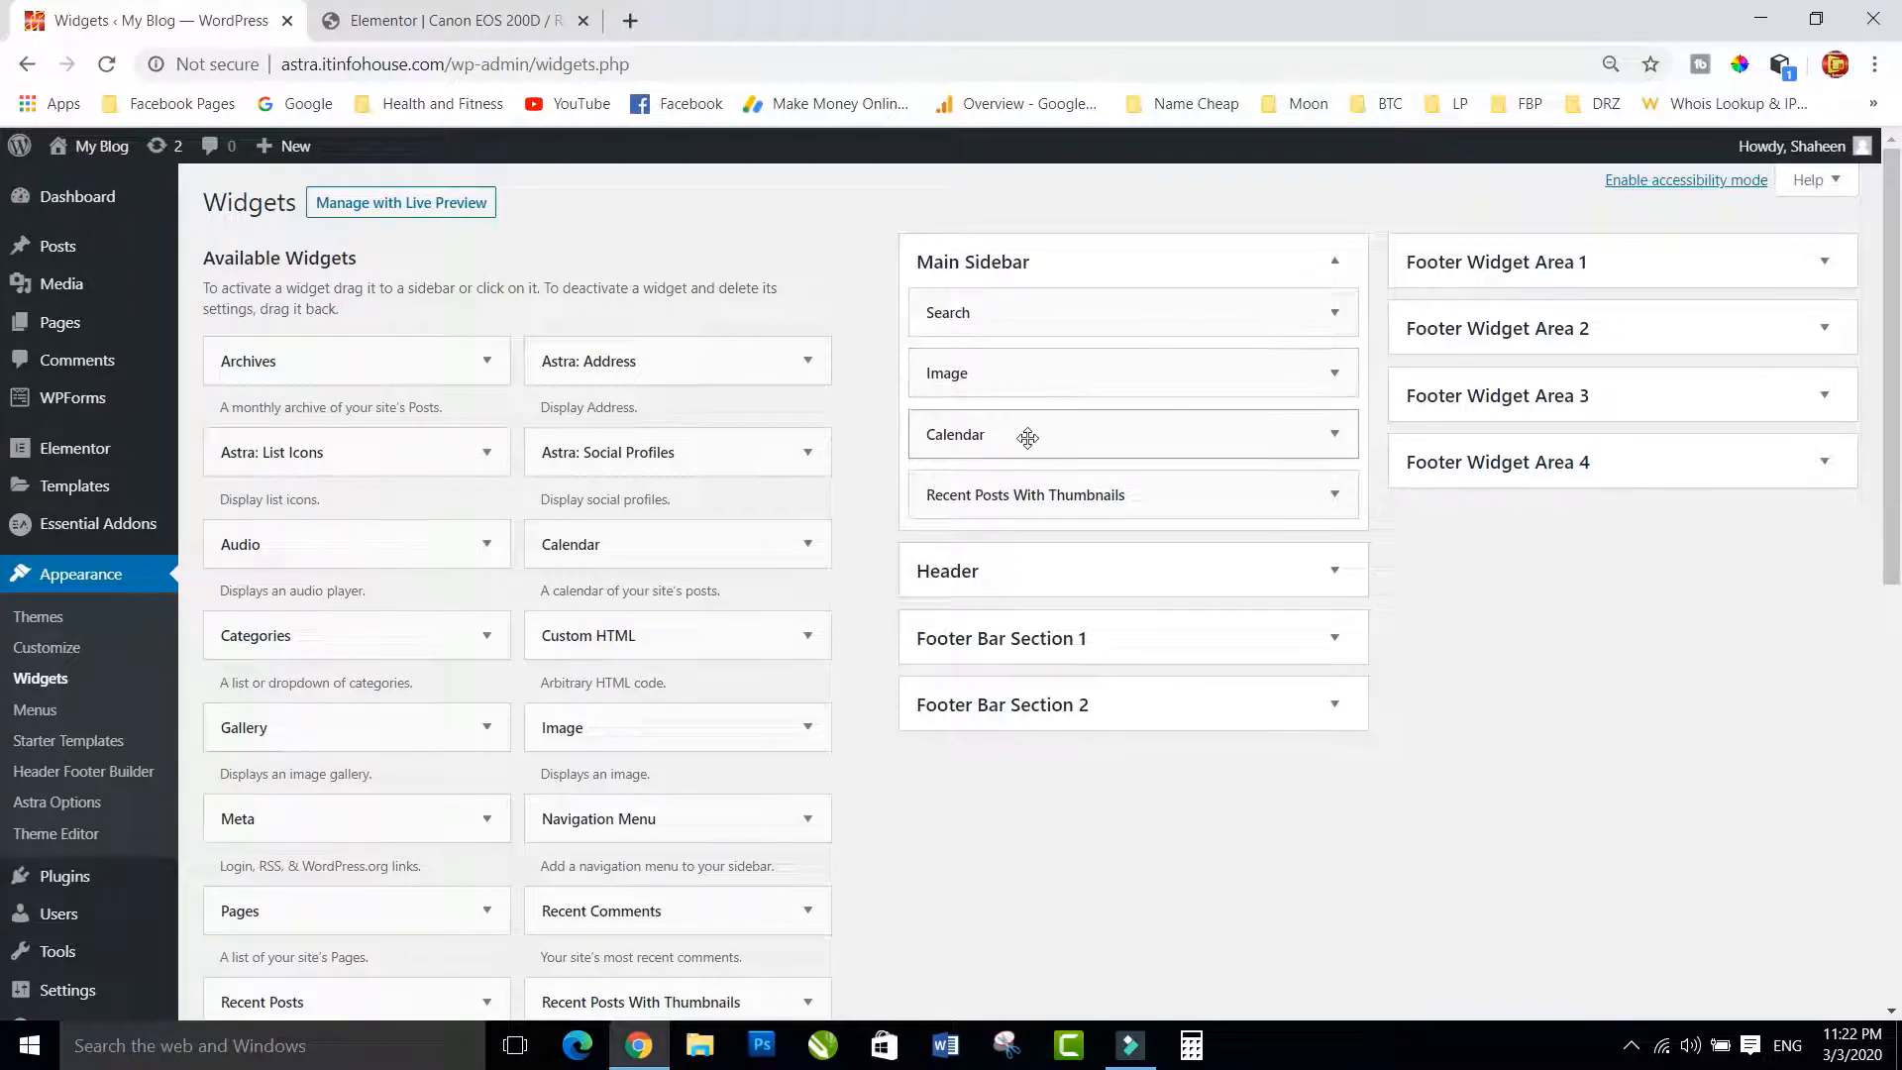
{"action": "left_click", "coordinate": [1294, 502]}
{"action": "left_click", "coordinate": [994, 613]}
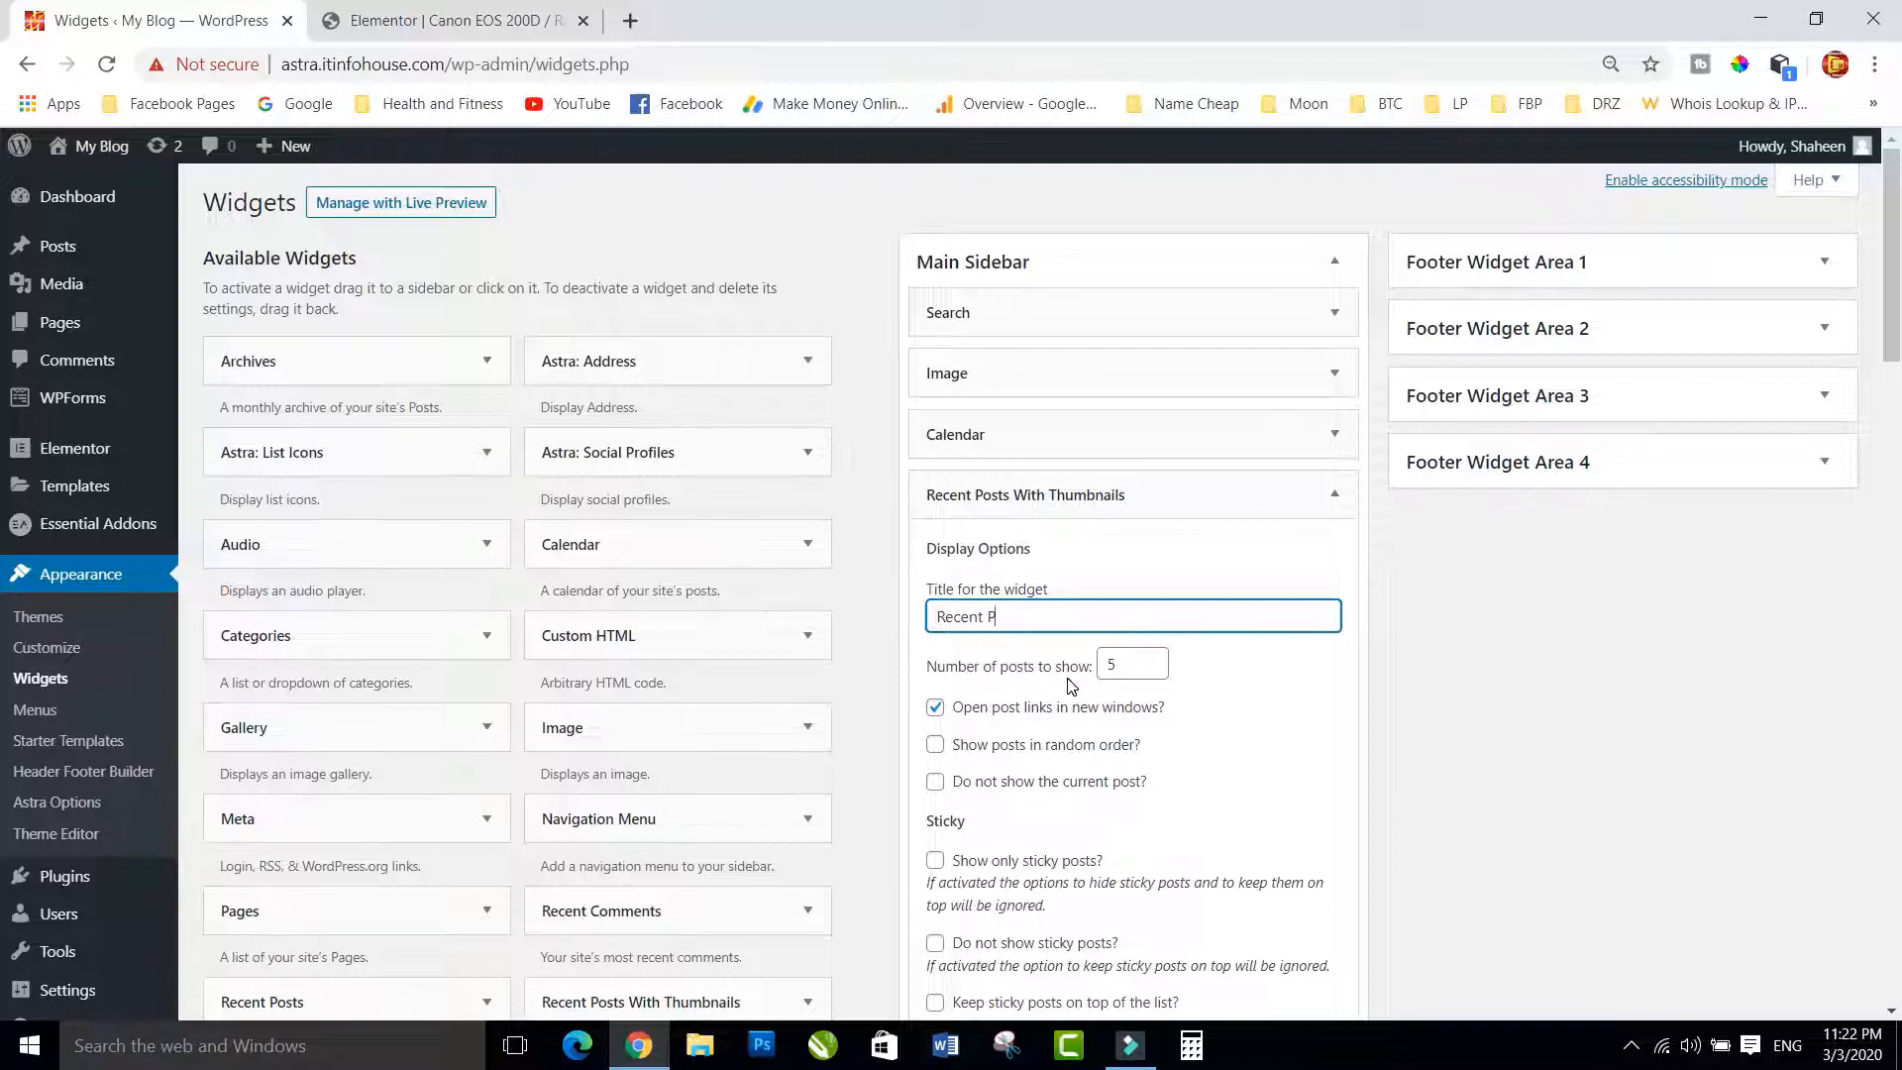
{"action": "scroll", "coordinate": [1070, 686], "scroll_direction": "down", "scroll_amount": 10}
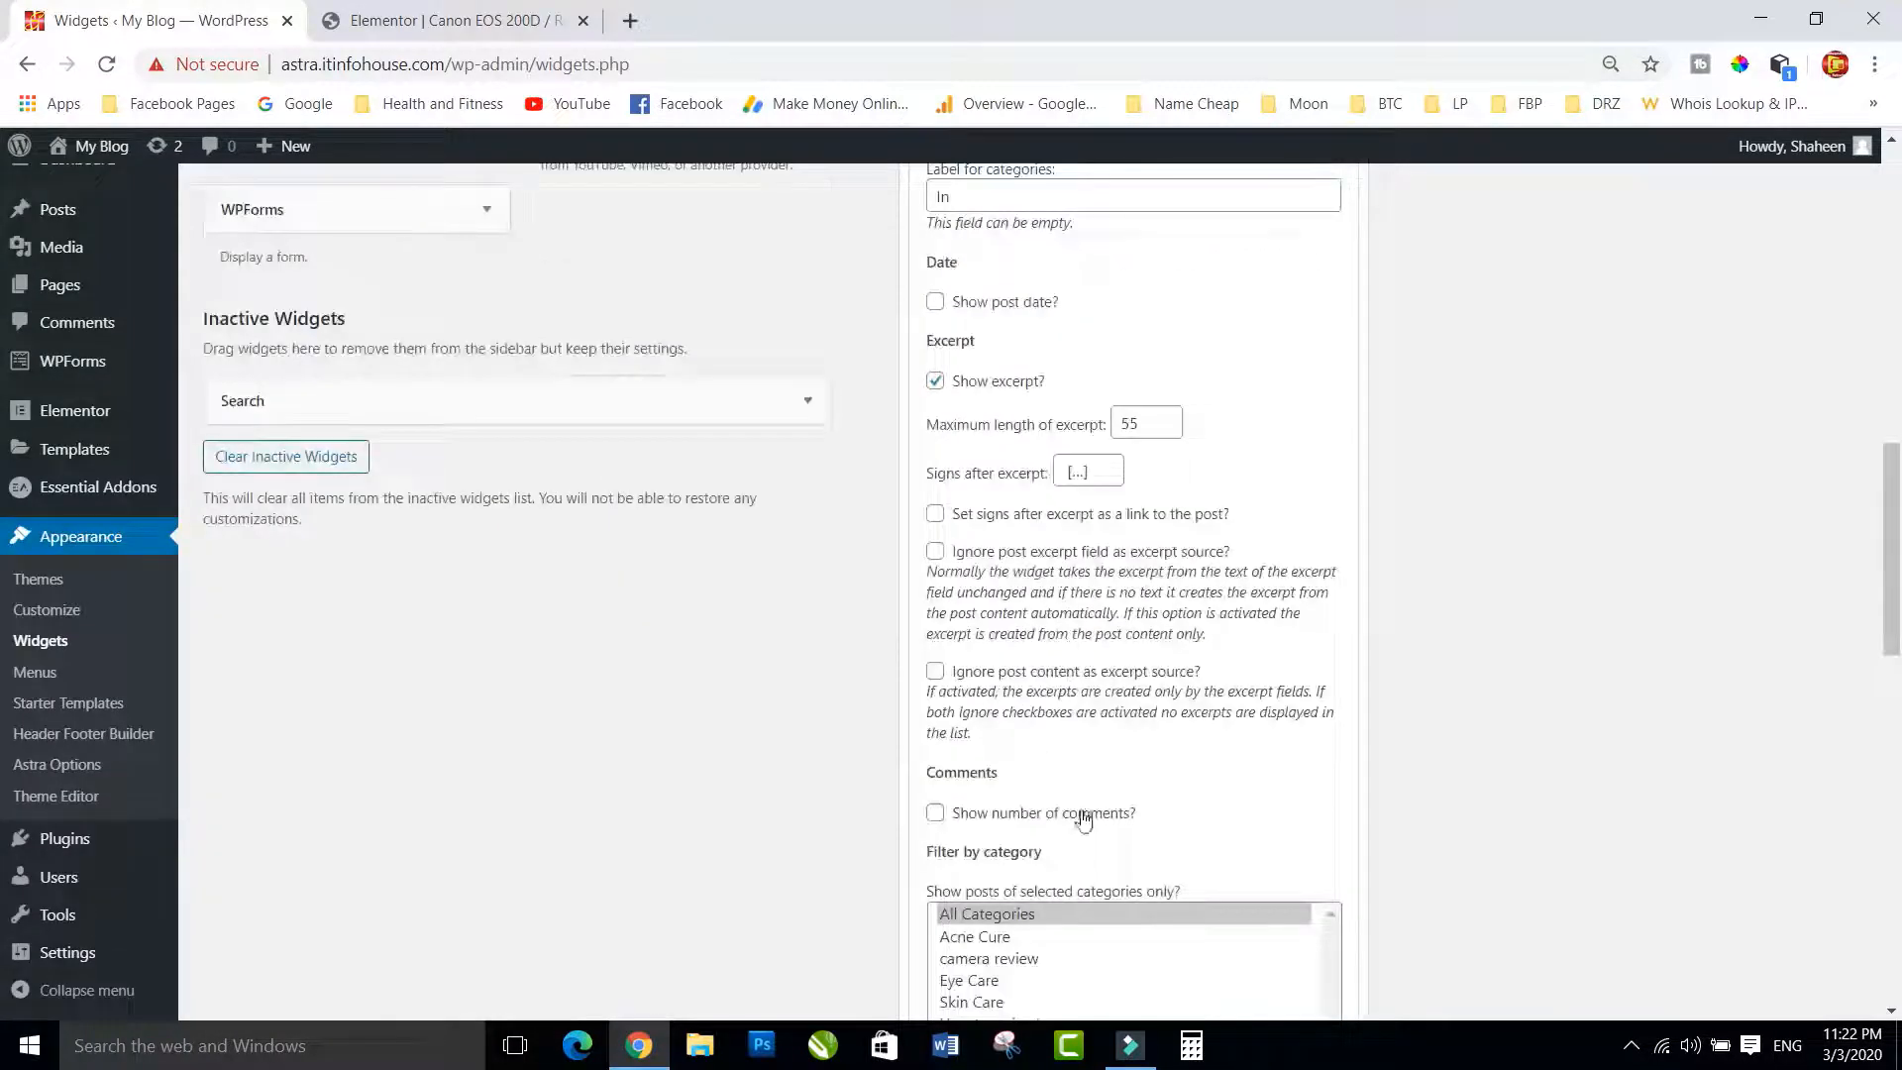
{"action": "scroll", "coordinate": [1084, 819], "scroll_direction": "down", "scroll_amount": 5}
{"action": "scroll", "coordinate": [1061, 783], "scroll_direction": "up", "scroll_amount": 10}
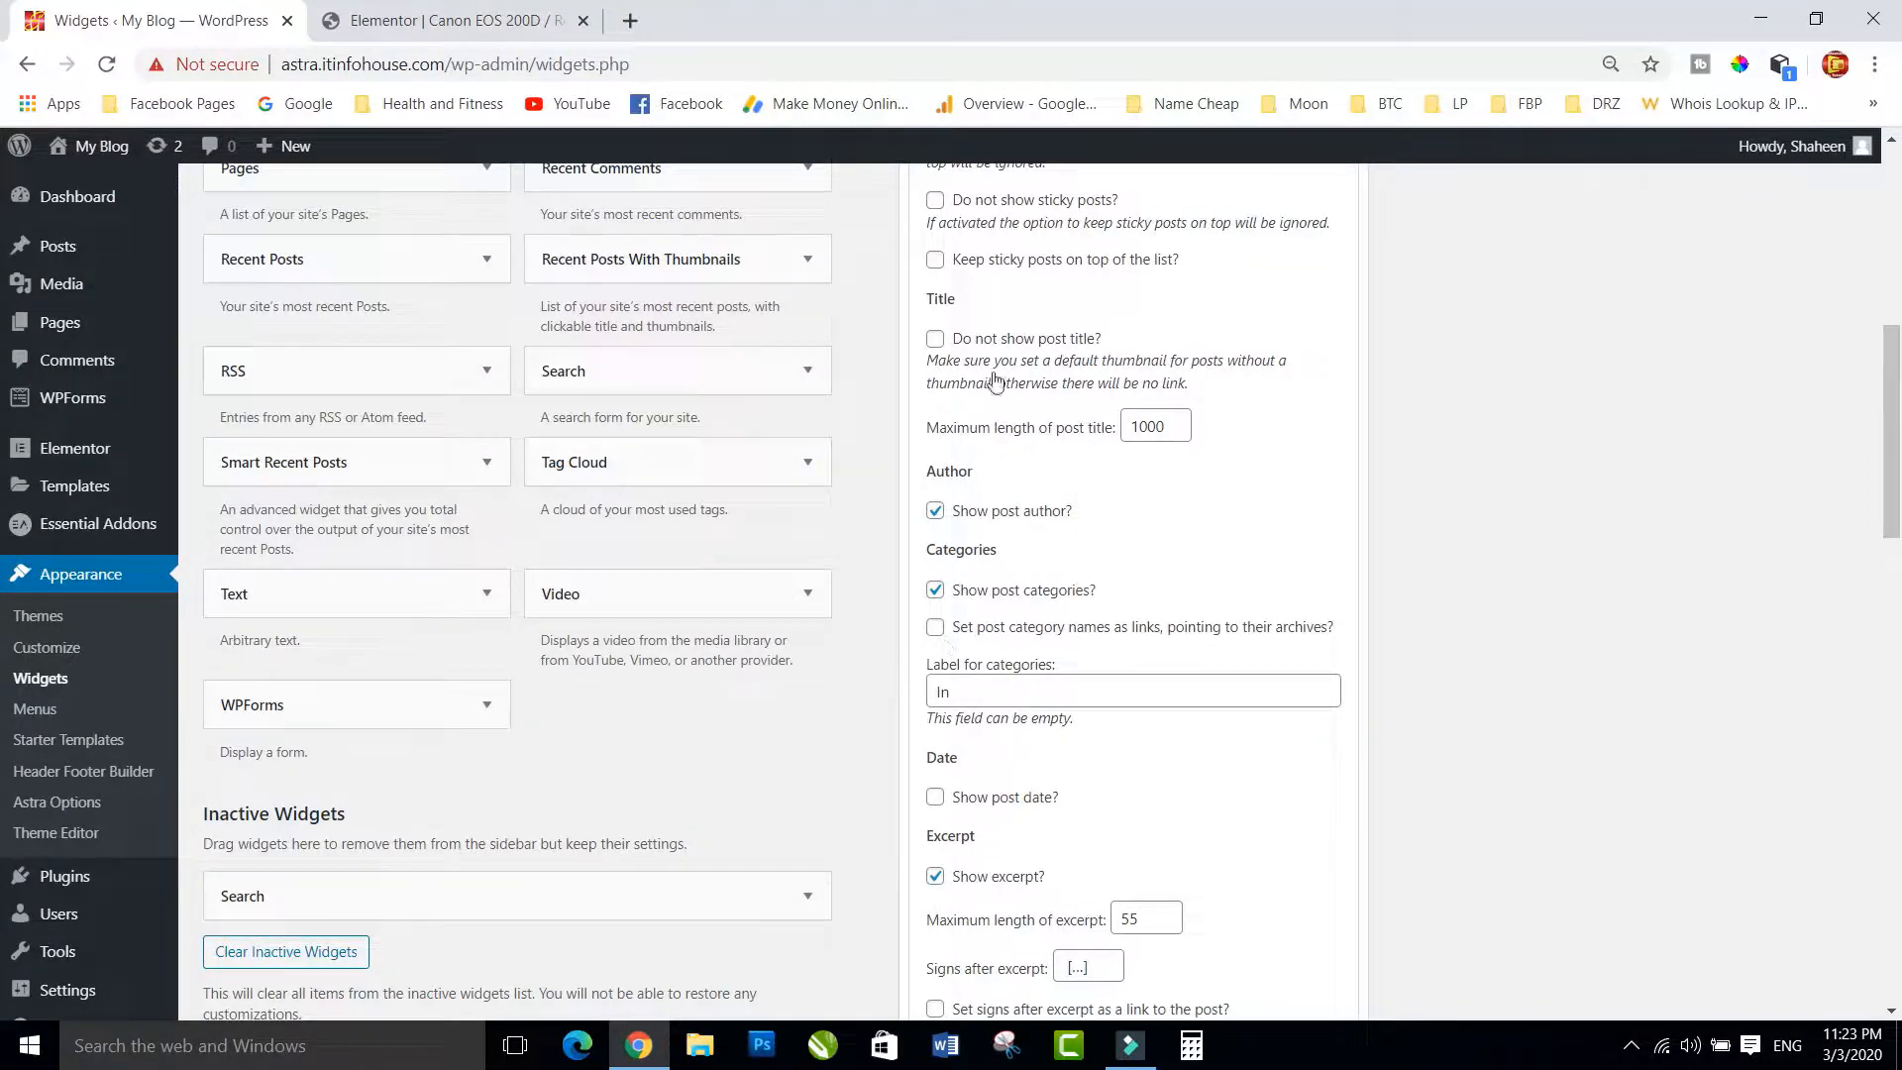
{"action": "scroll", "coordinate": [993, 345], "scroll_direction": "down", "scroll_amount": 20}
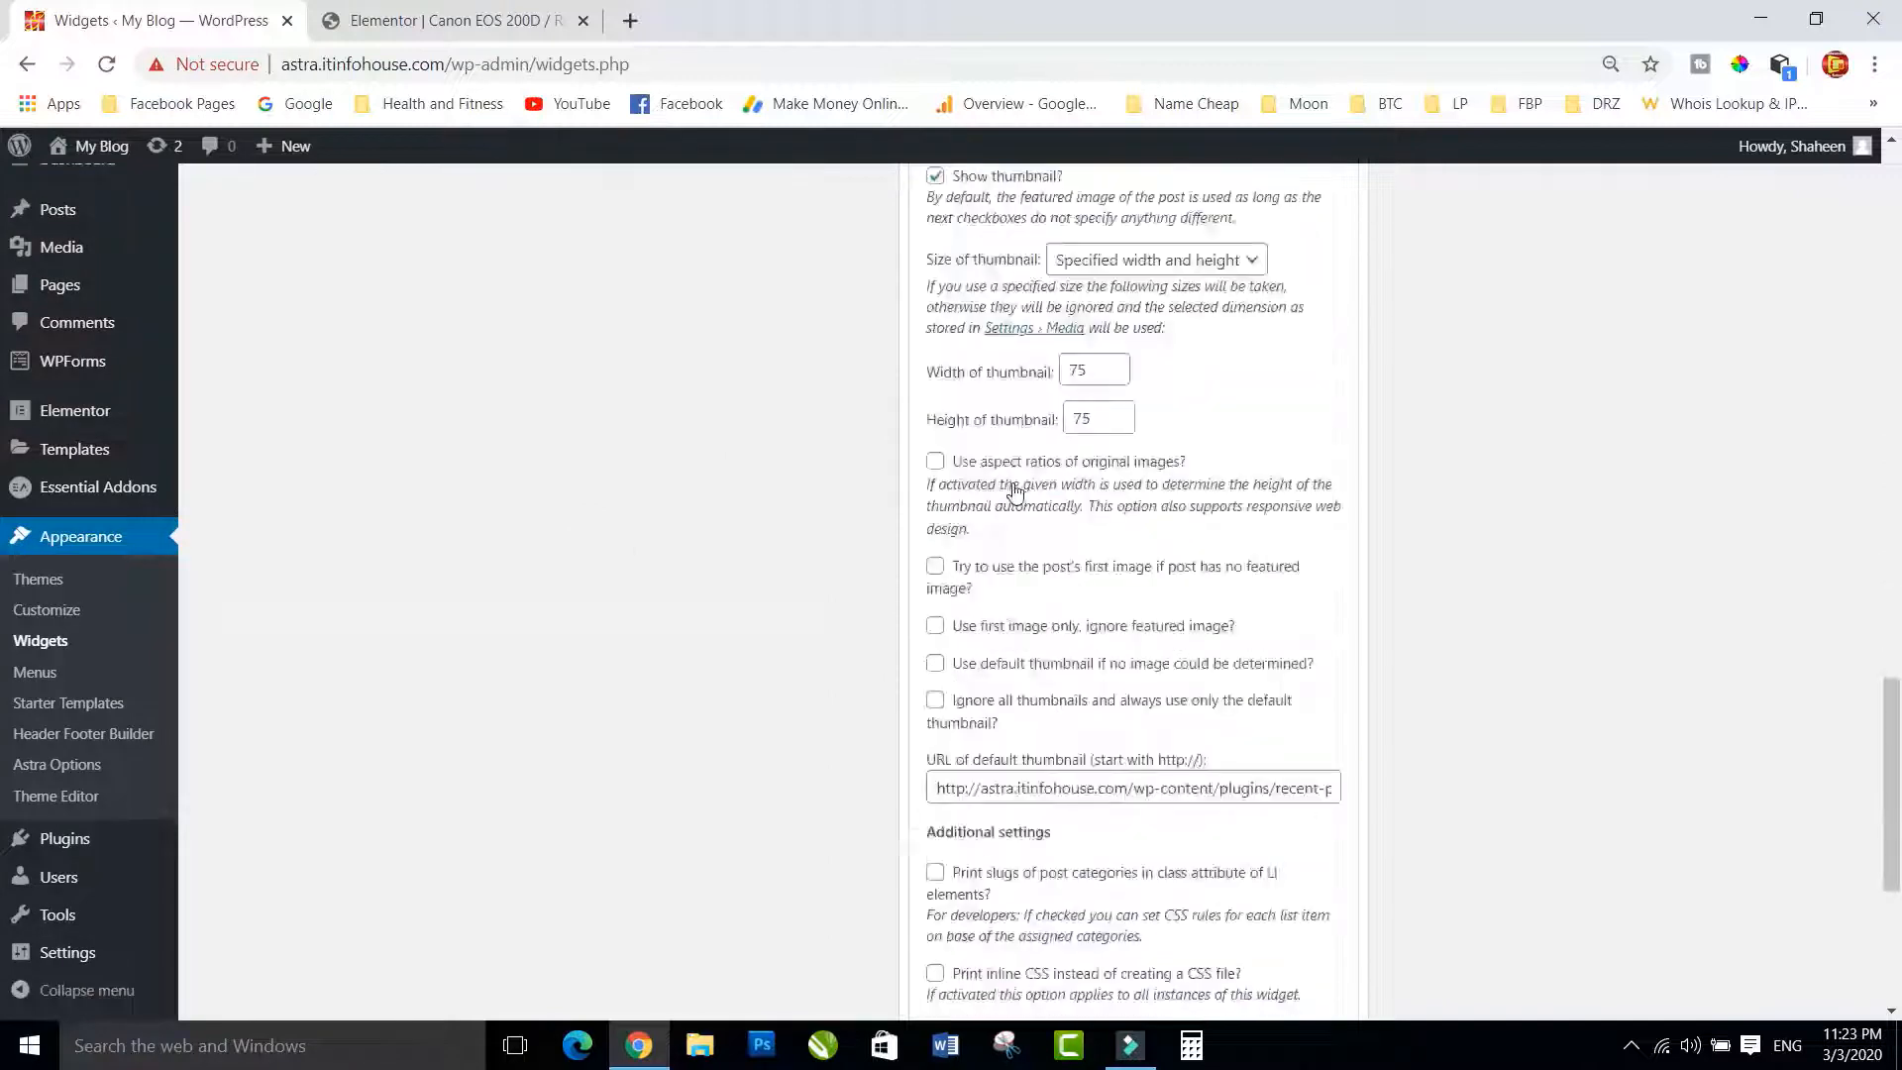
{"action": "scroll", "coordinate": [1016, 492], "scroll_direction": "down", "scroll_amount": 1}
{"action": "left_click", "coordinate": [1309, 705]}
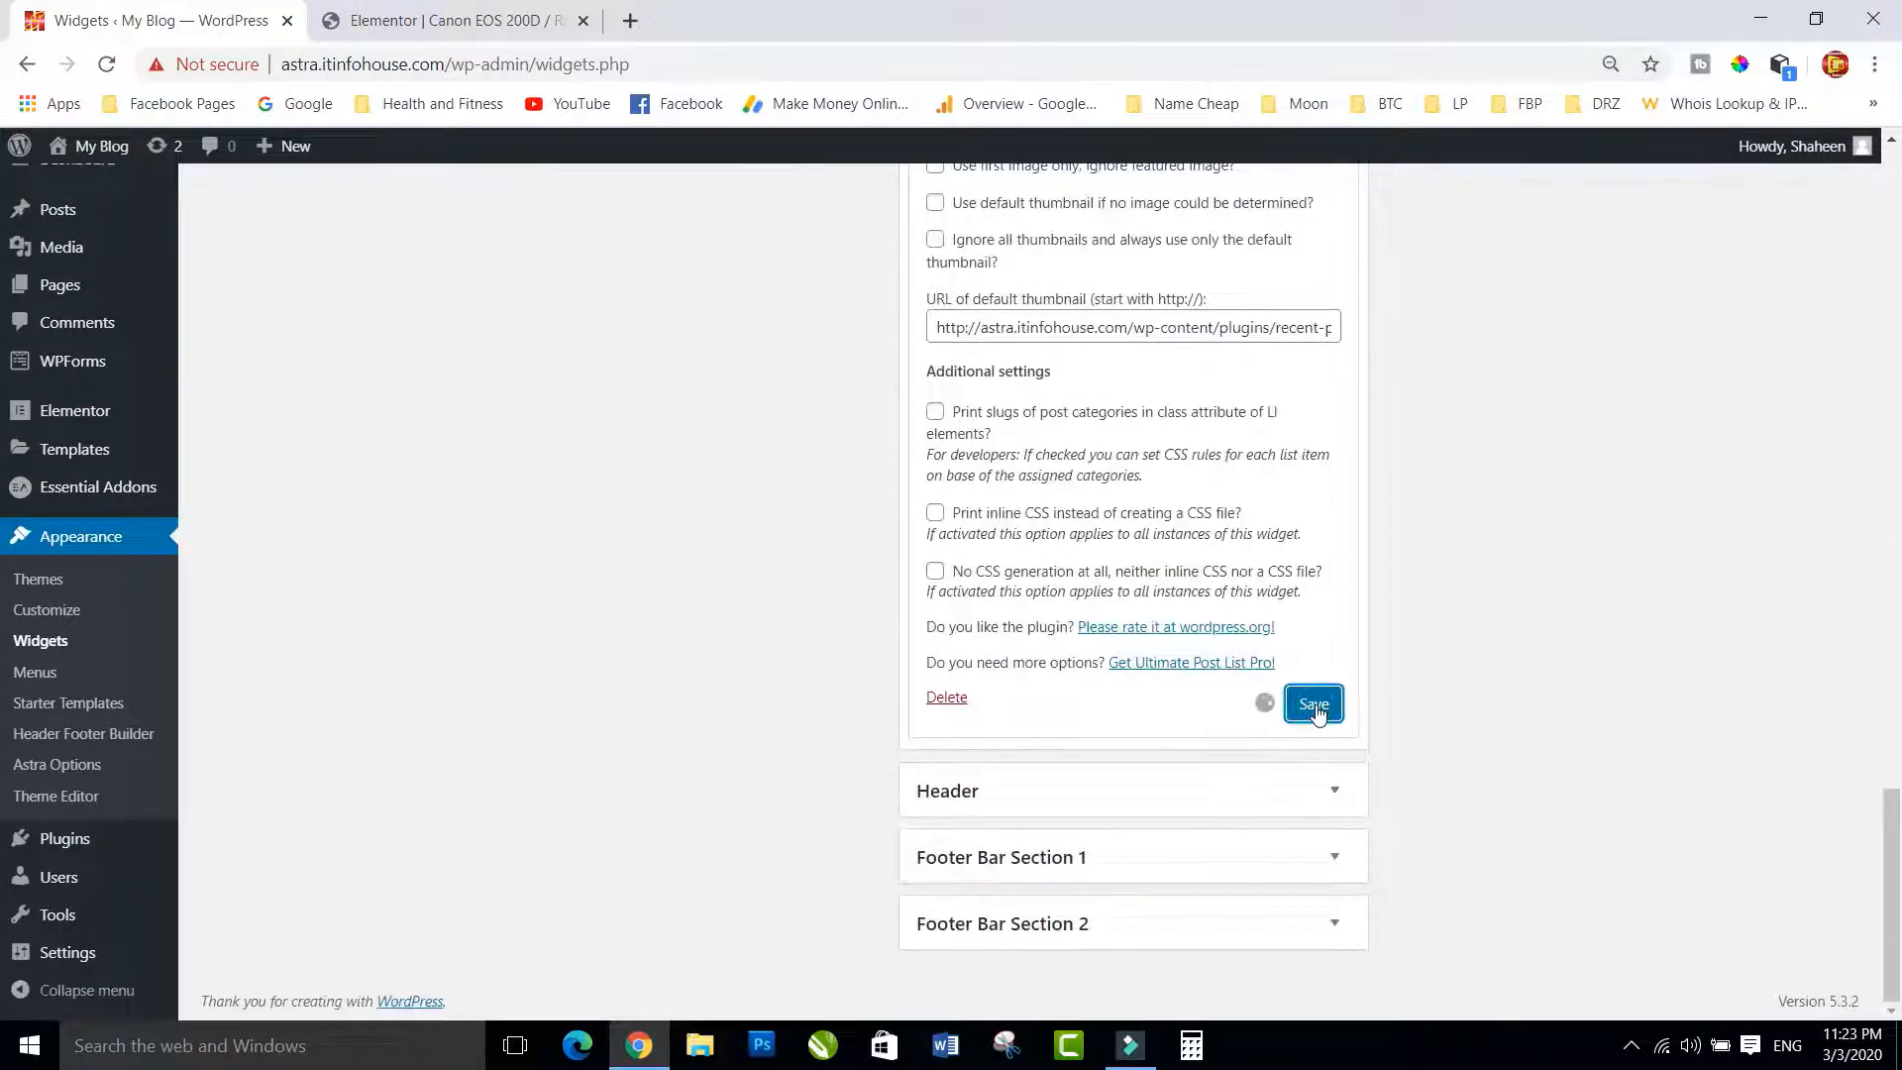
Reload the post in the Elementor editor and check the recent posts heading and list in the sidebar beside the article.
{"action": "left_click", "coordinate": [446, 21]}
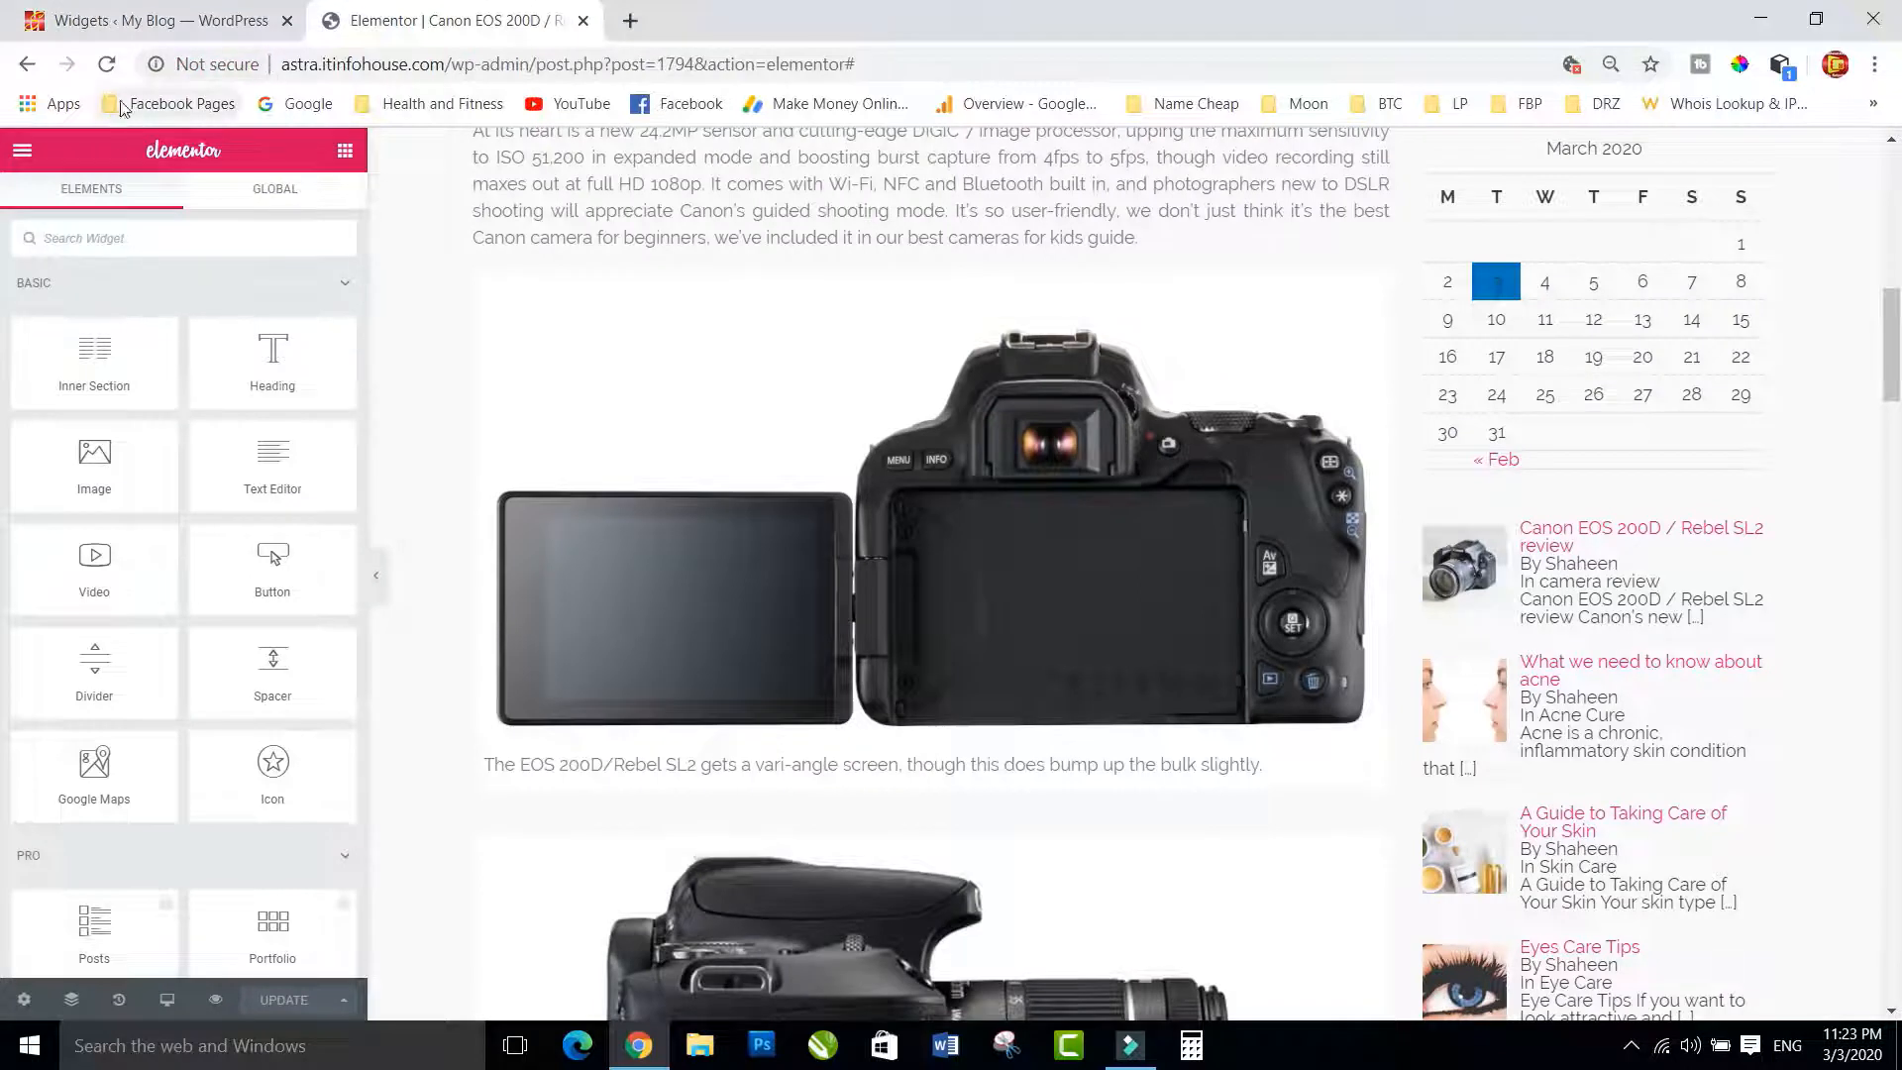
{"action": "left_click", "coordinate": [106, 65]}
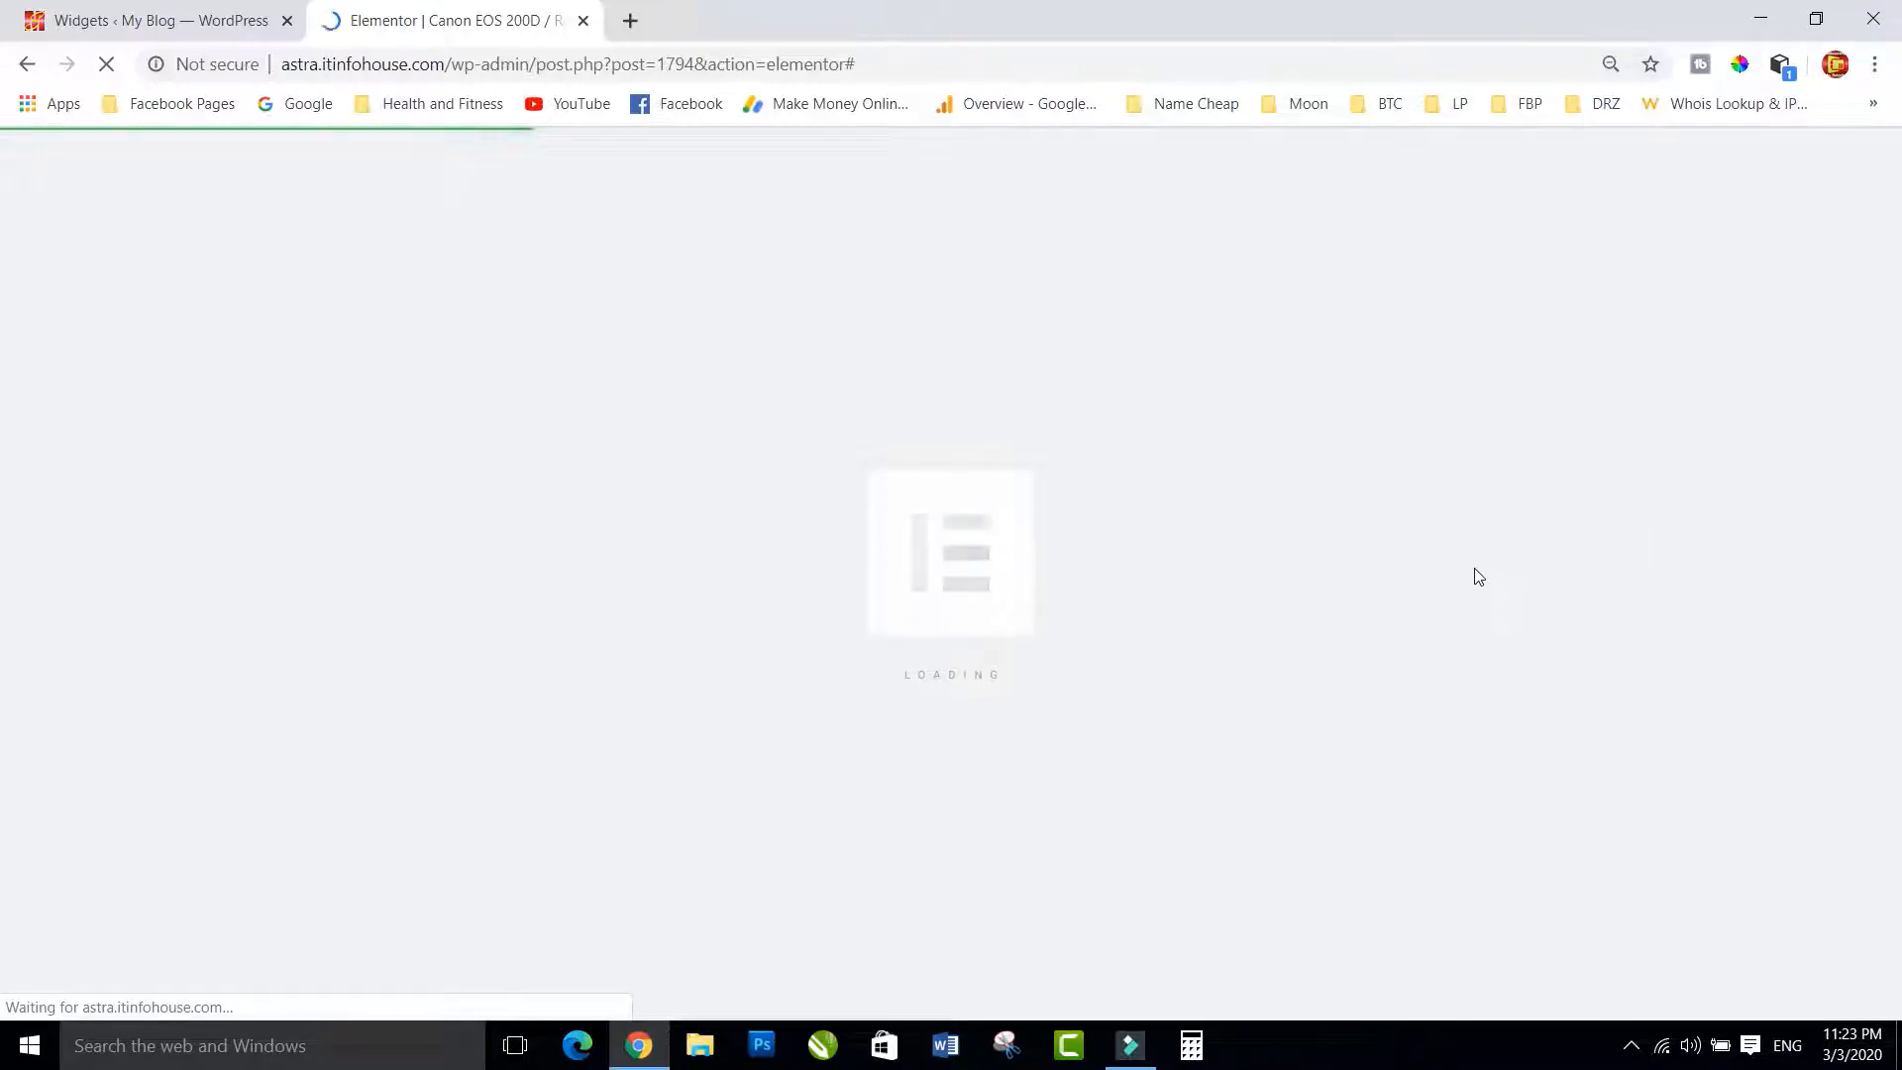
{"action": "scroll", "coordinate": [1392, 584], "scroll_direction": "down", "scroll_amount": 2}
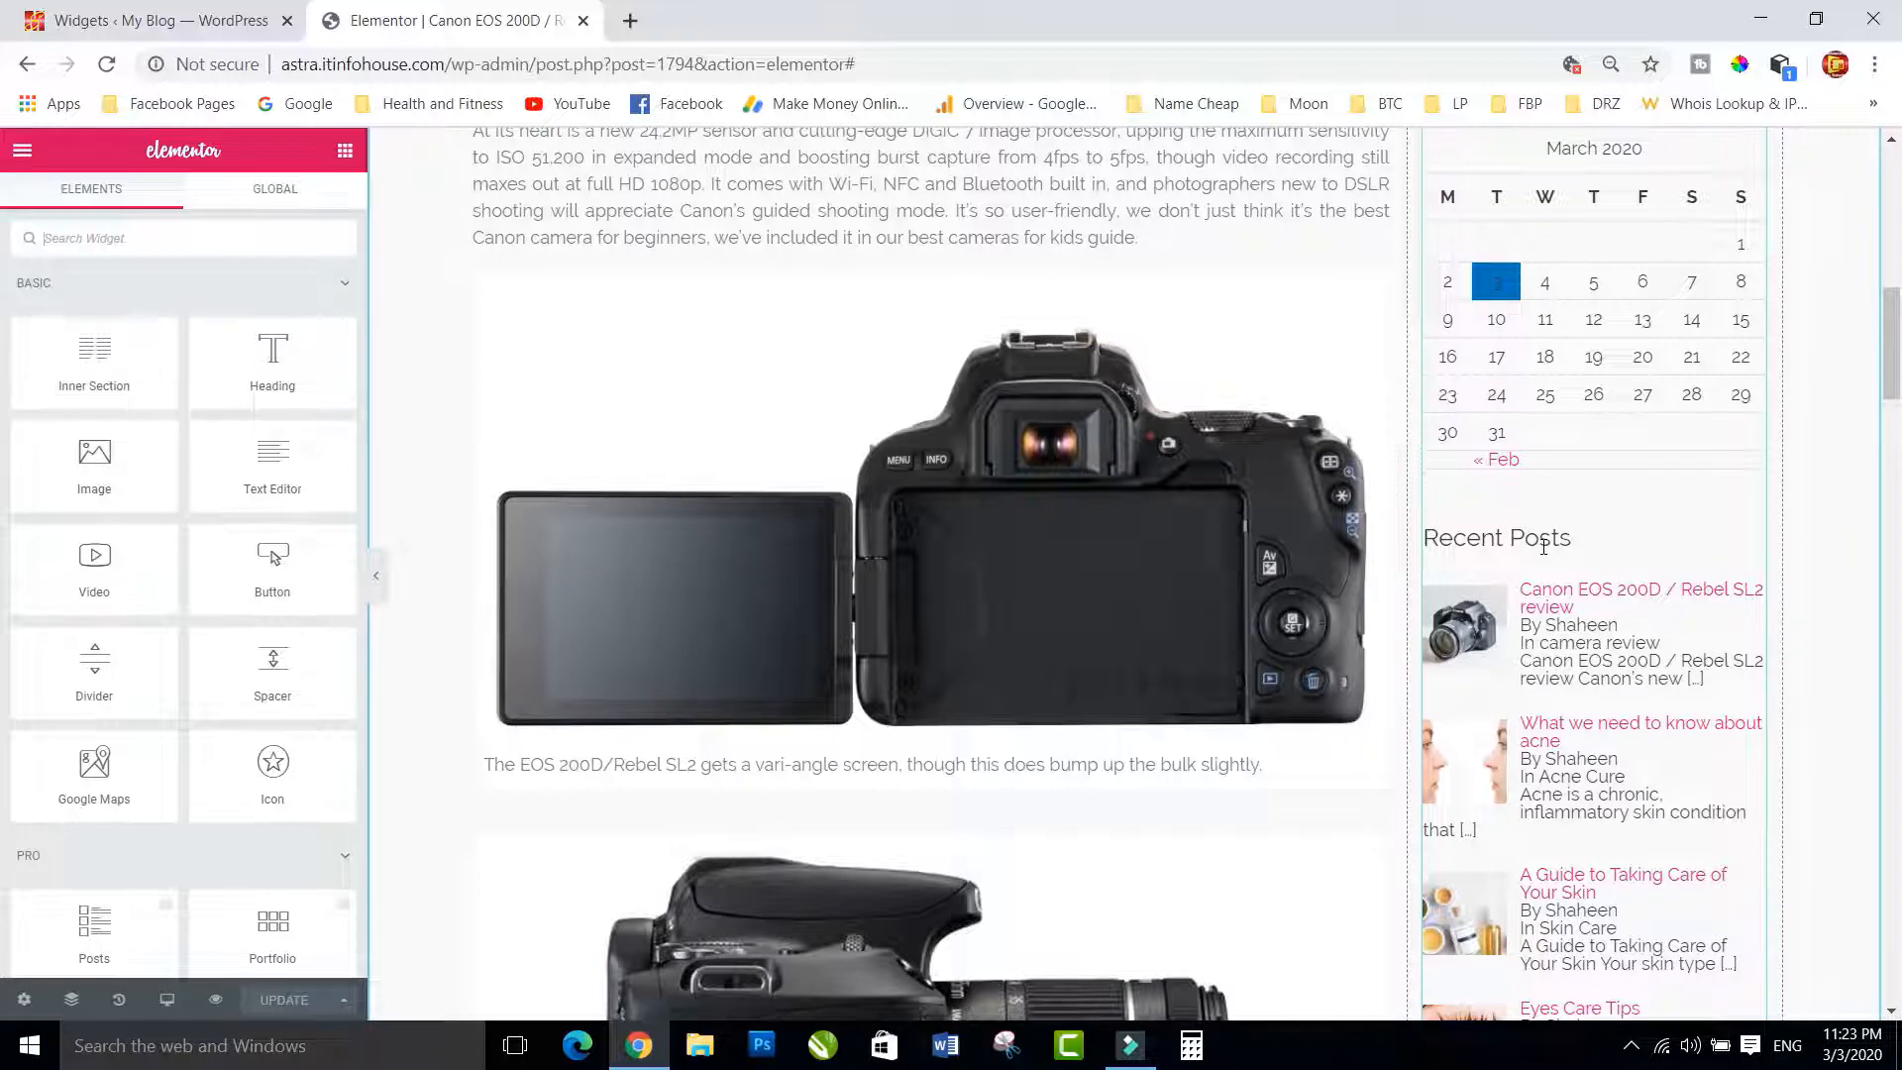
{"action": "scroll", "coordinate": [1544, 548], "scroll_direction": "down", "scroll_amount": 2}
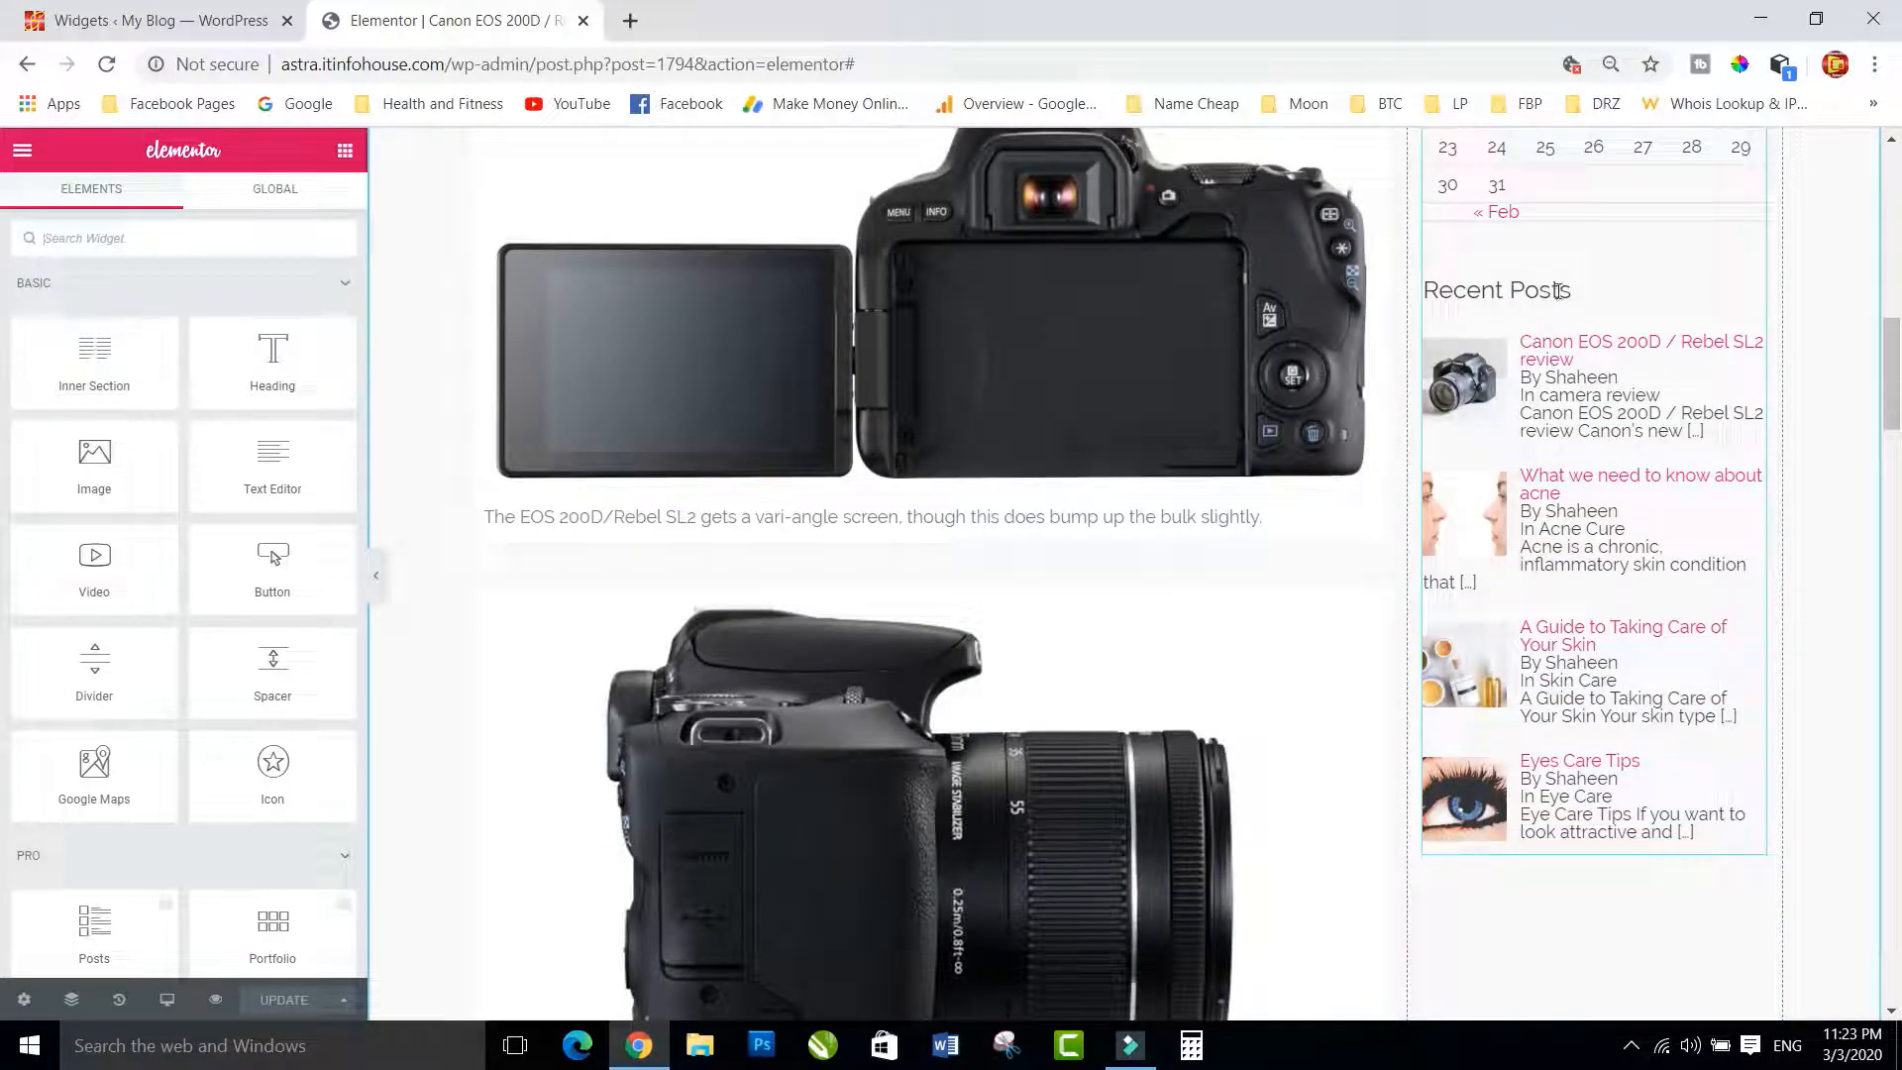
{"action": "scroll", "coordinate": [1610, 396], "scroll_direction": "up", "scroll_amount": 10}
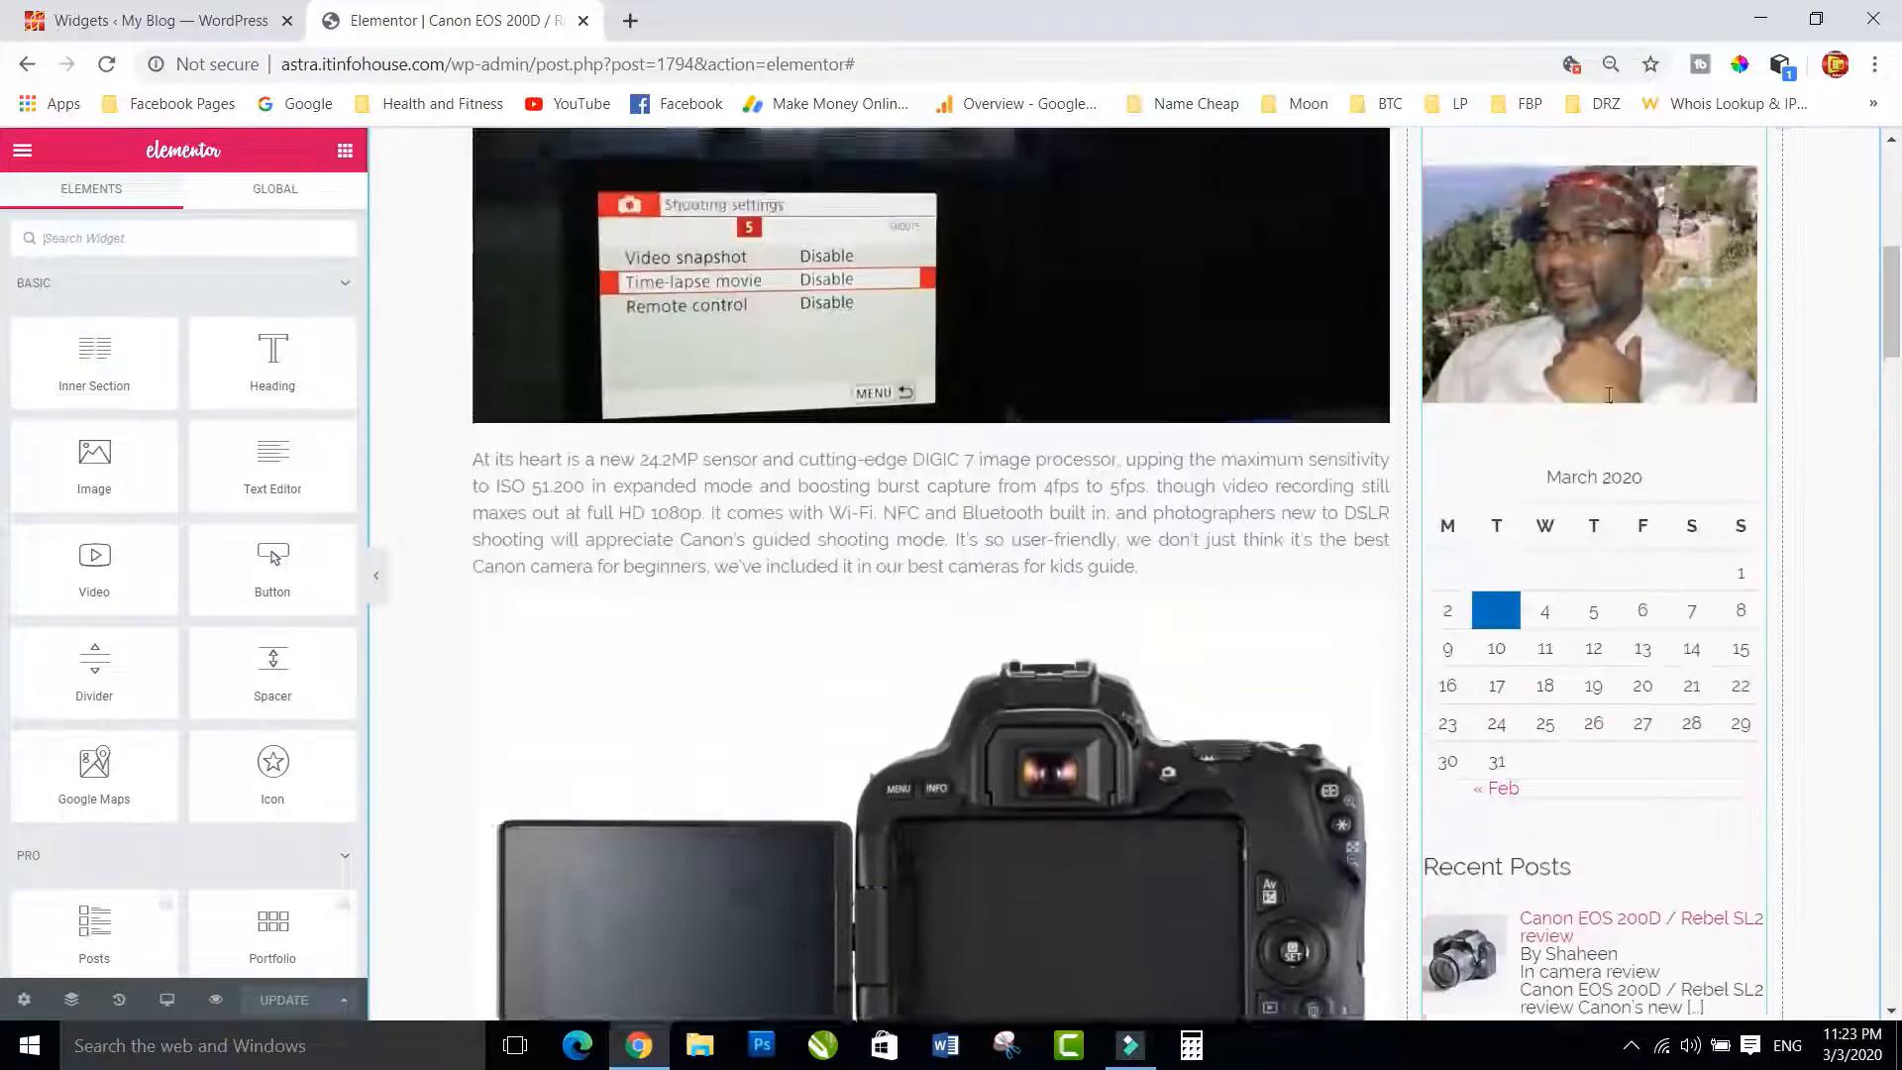
Collapse the Recent Posts With Thumbnails settings on the widgets page and compare the Main Sidebar's widget order with the post's sidebar.
{"action": "left_click", "coordinate": [222, 36]}
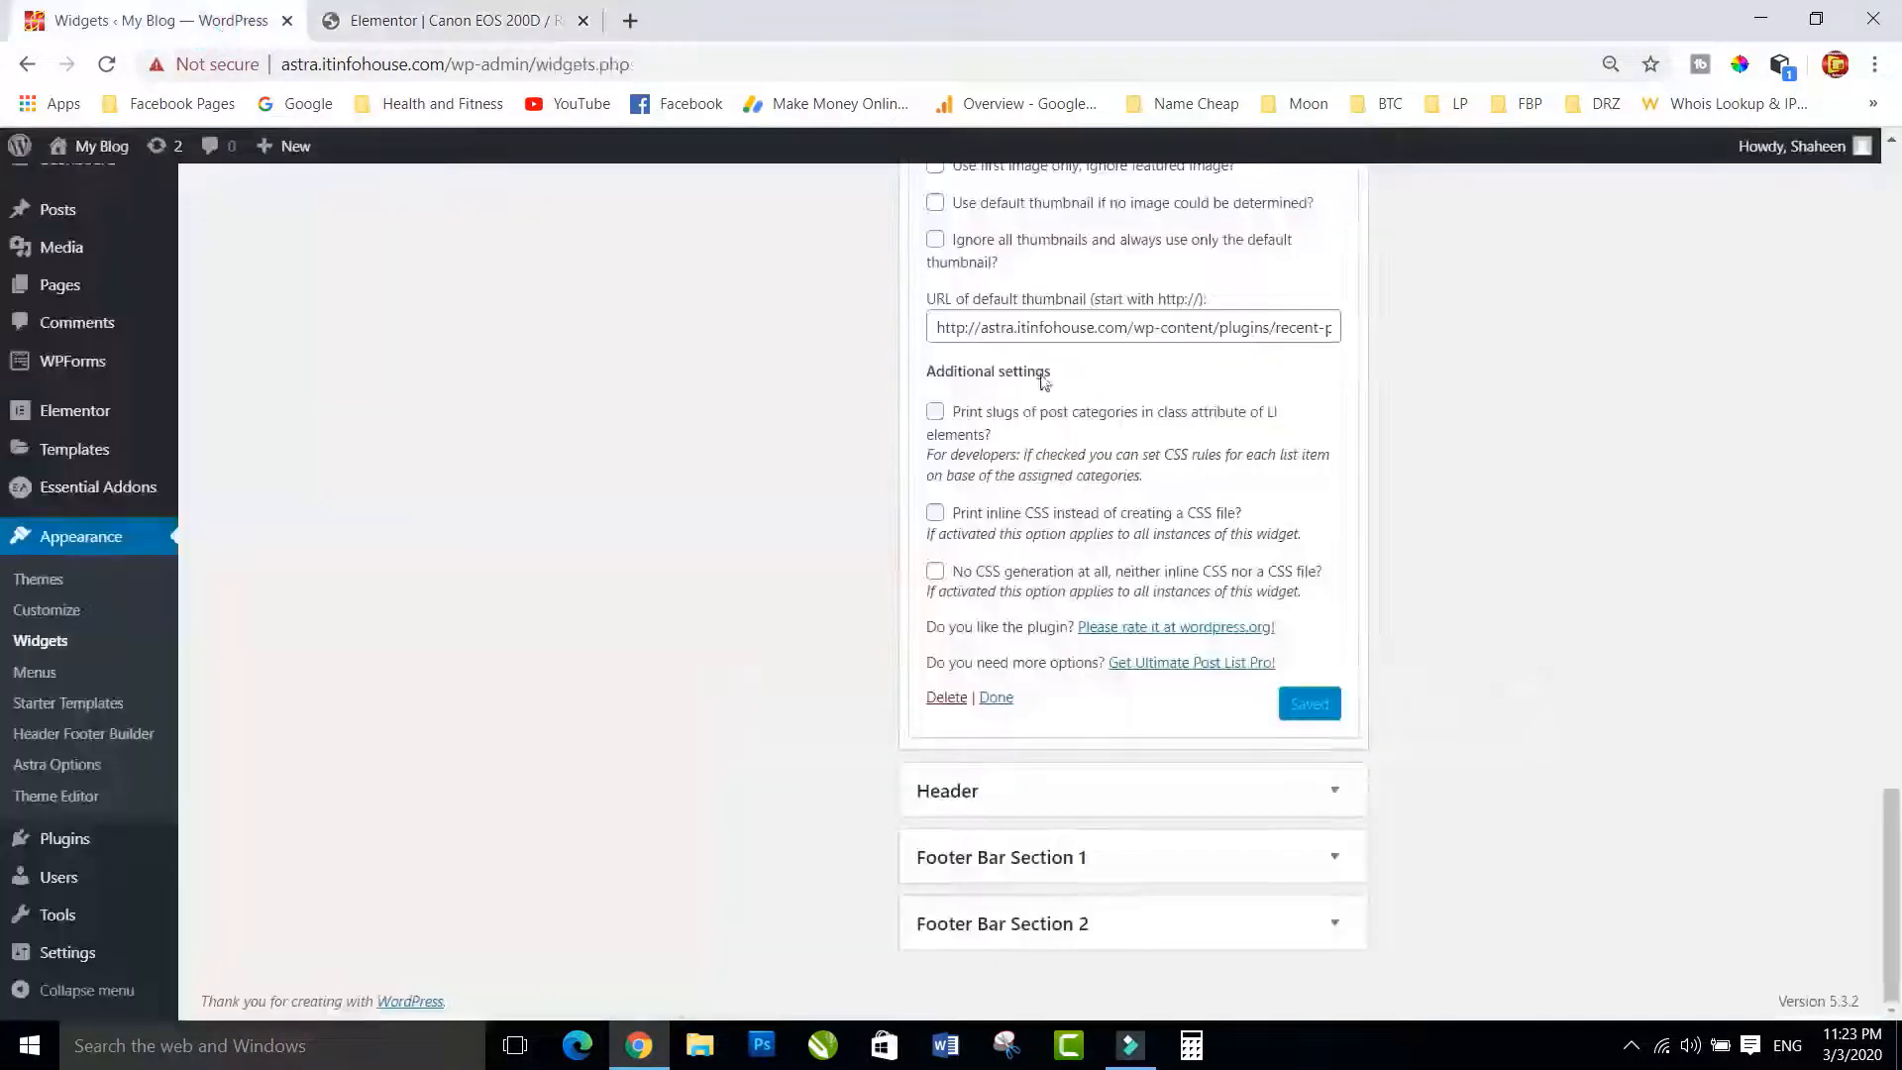
{"action": "scroll", "coordinate": [1070, 397], "scroll_direction": "up", "scroll_amount": 15}
{"action": "scroll", "coordinate": [1116, 411], "scroll_direction": "up", "scroll_amount": 10}
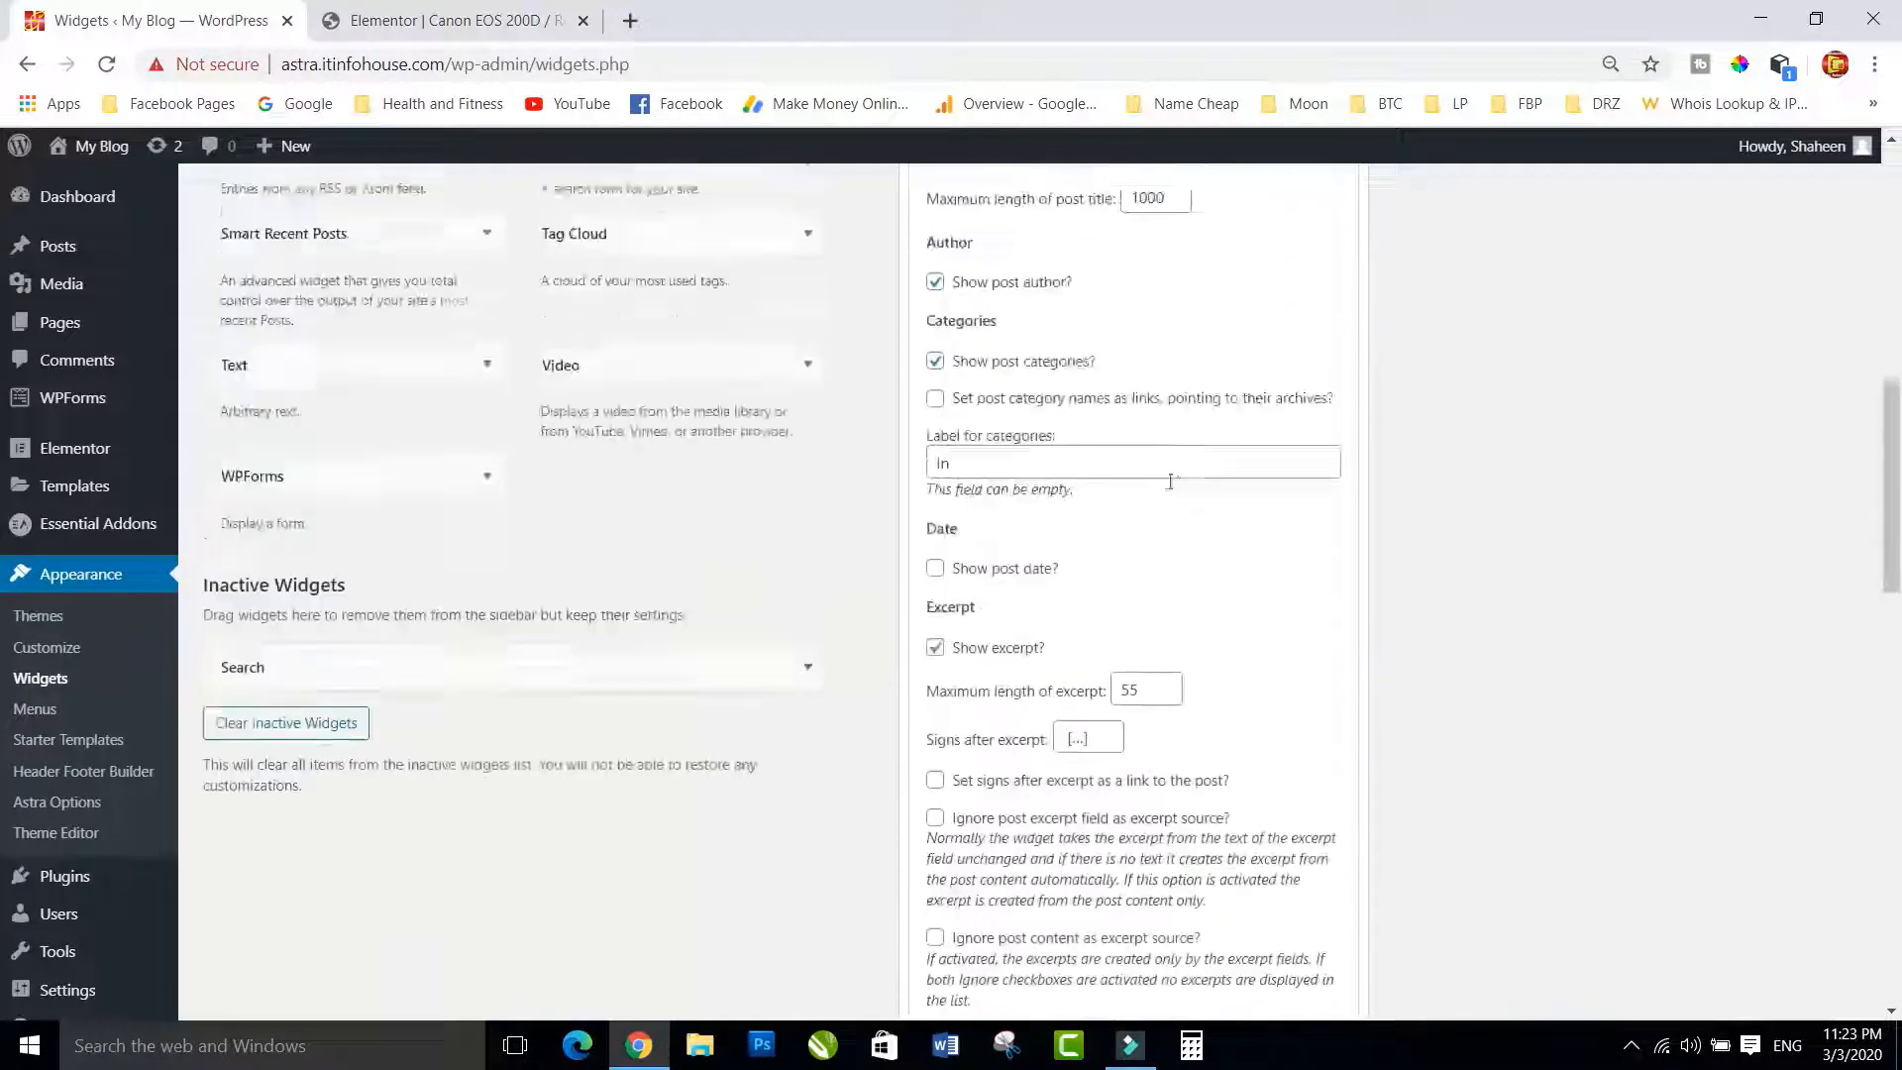
{"action": "scroll", "coordinate": [1216, 516], "scroll_direction": "up", "scroll_amount": 3}
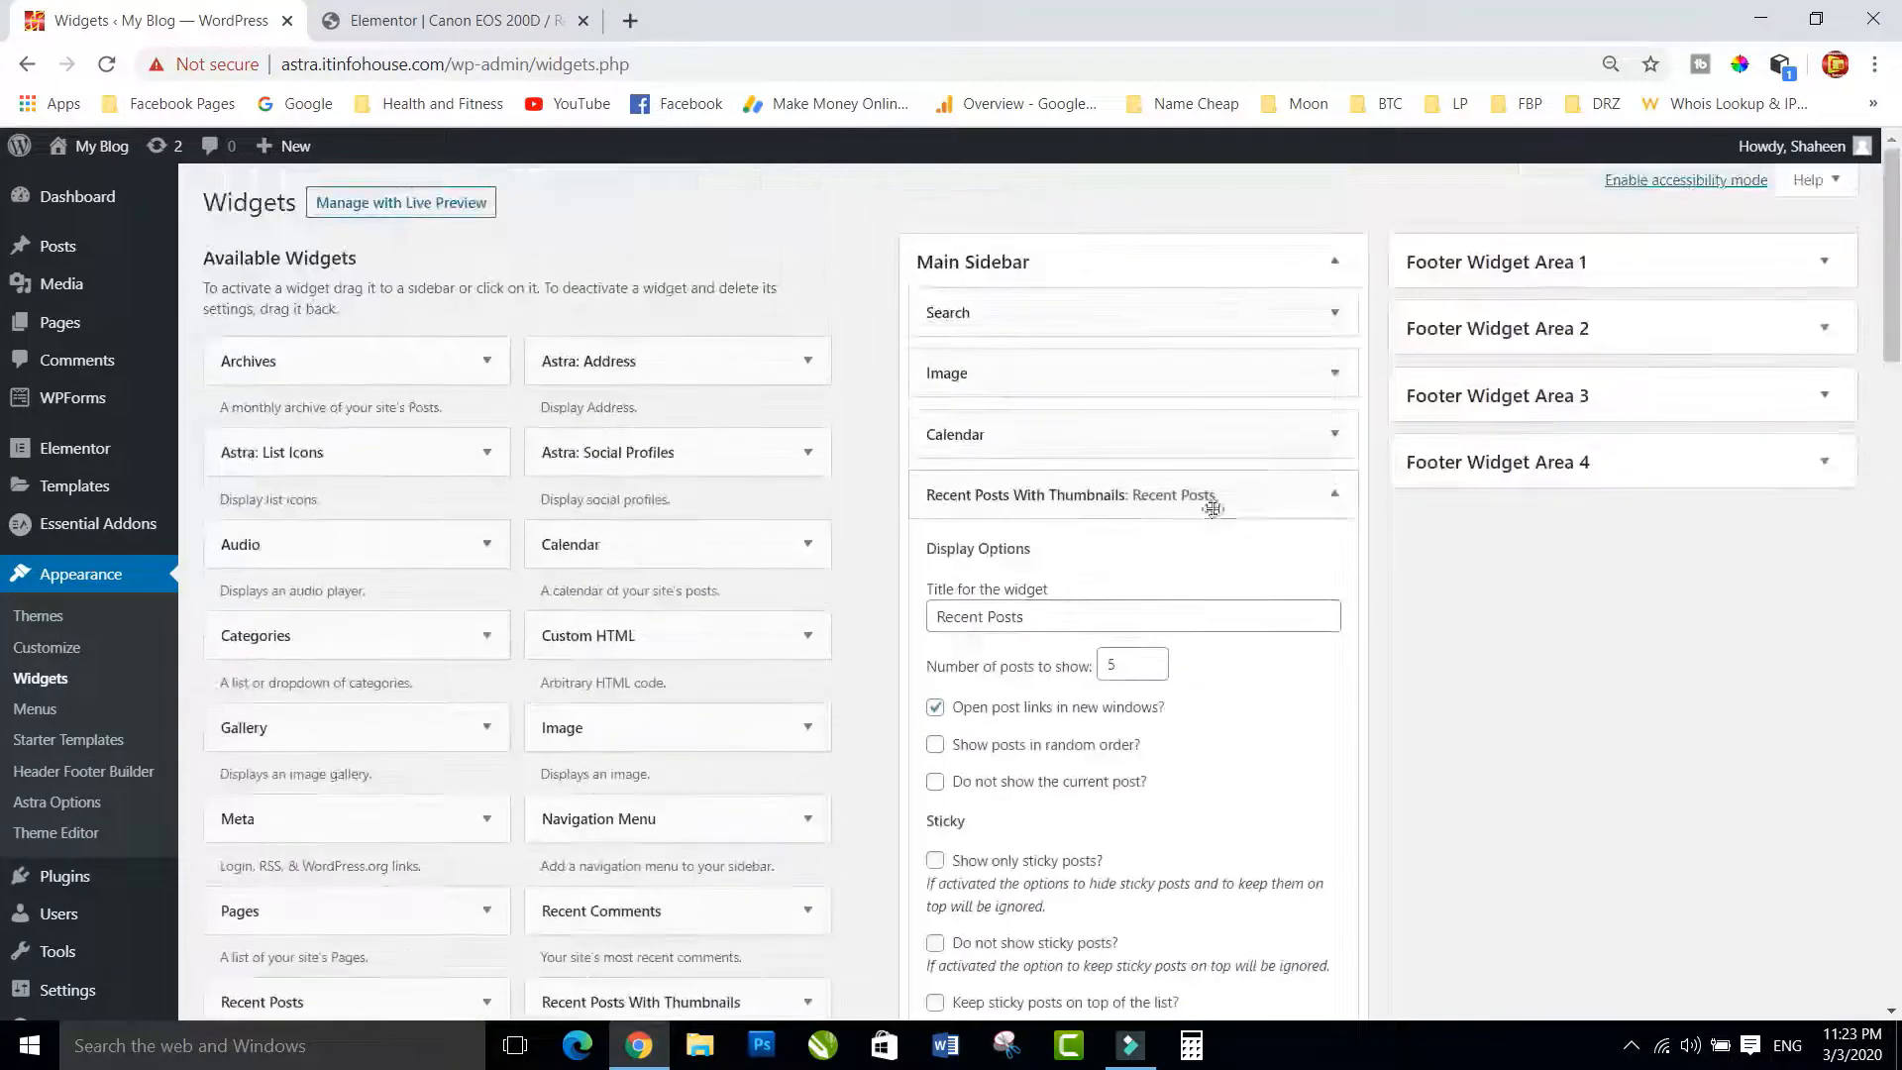
{"action": "left_click", "coordinate": [1330, 495]}
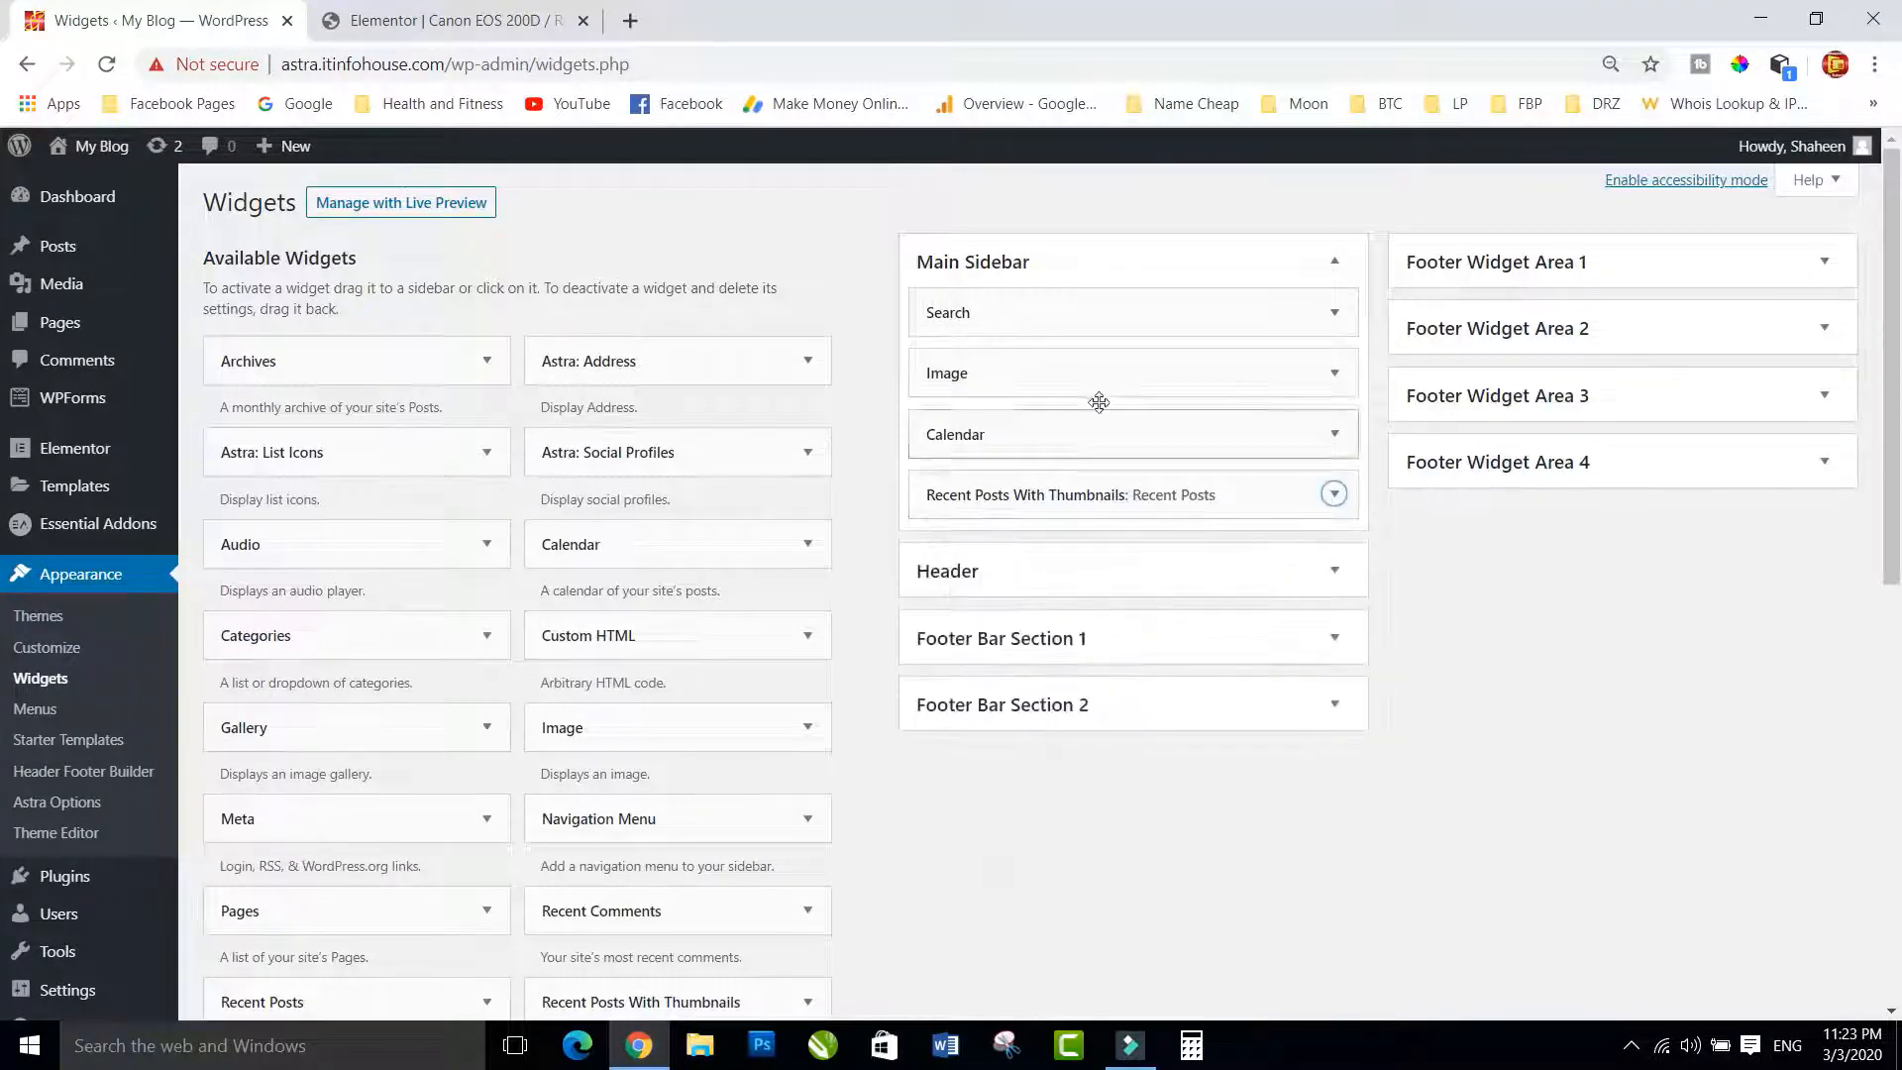
{"action": "left_click", "coordinate": [458, 22]}
{"action": "scroll", "coordinate": [1654, 571], "scroll_direction": "down", "scroll_amount": 5}
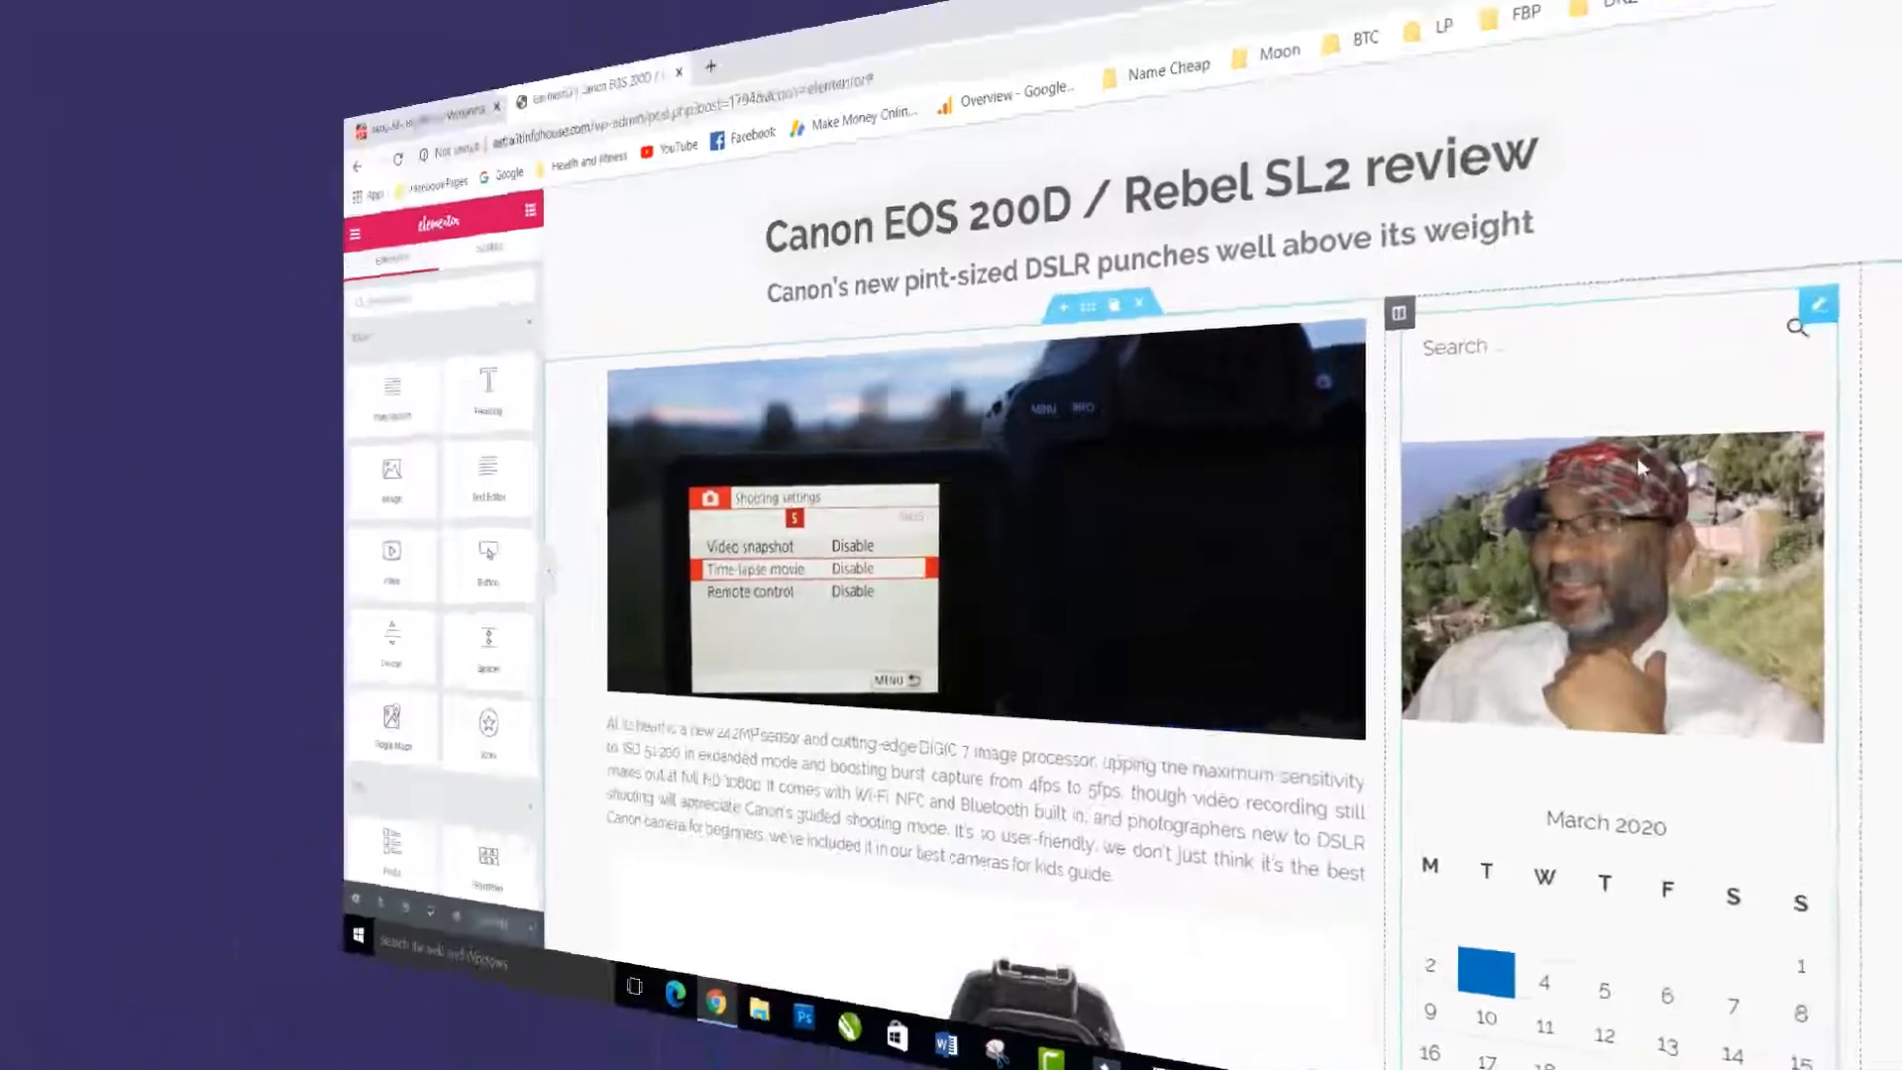